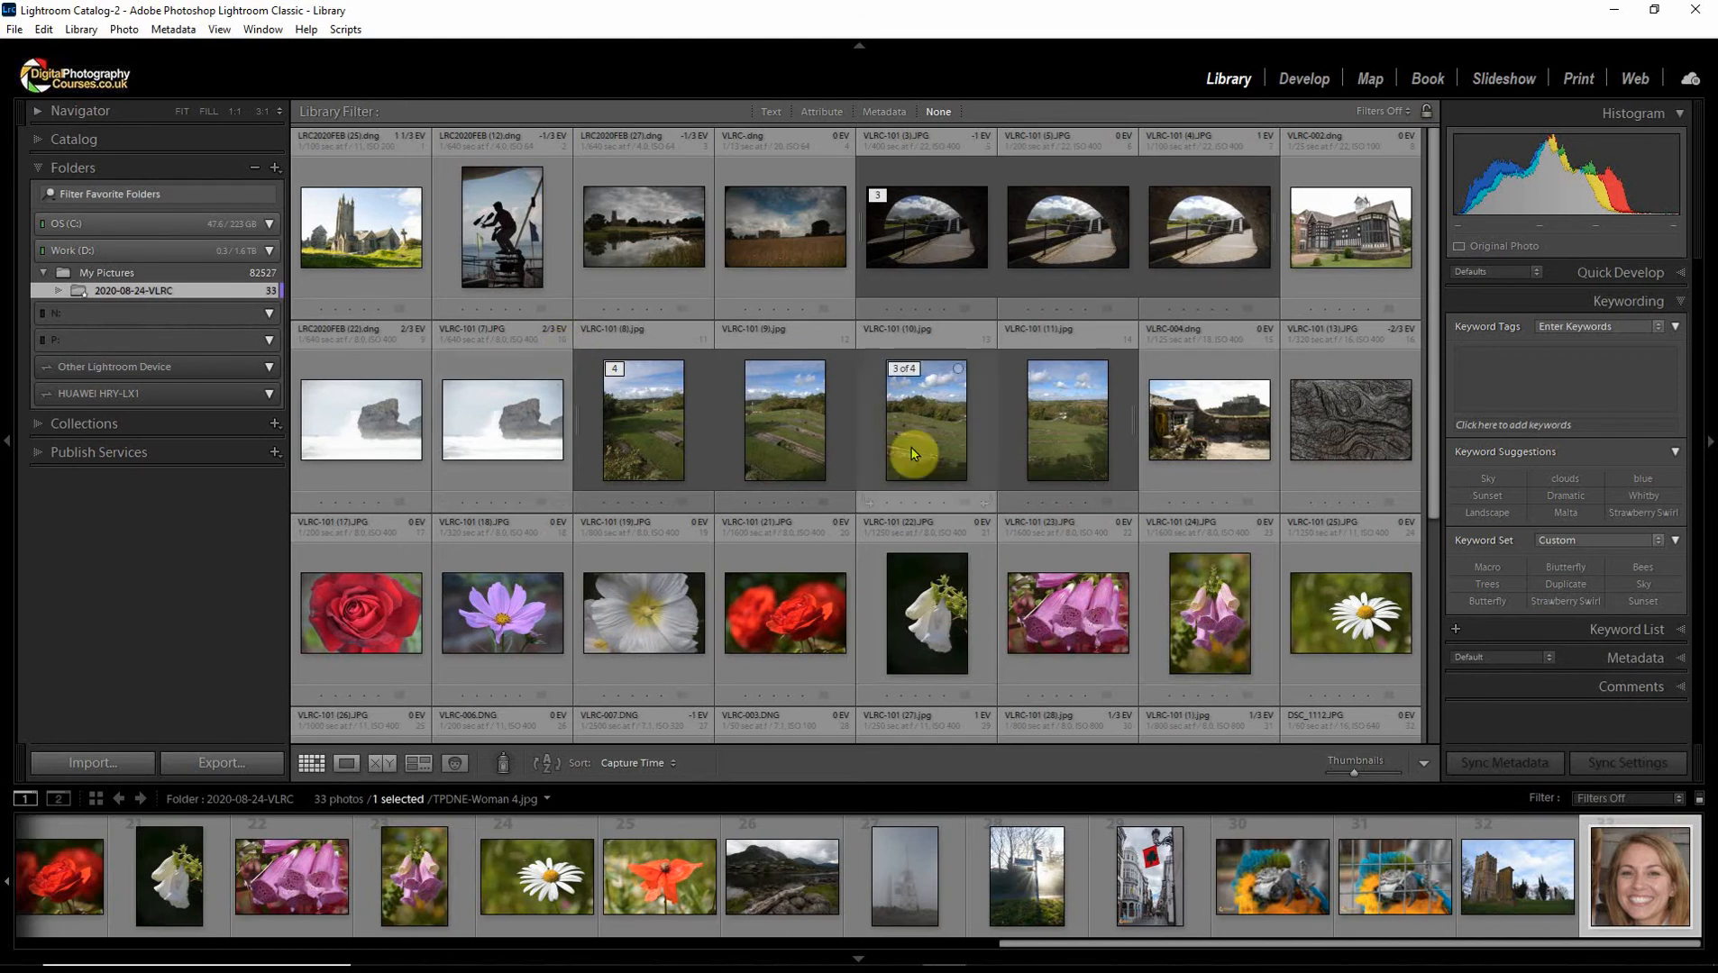
scroll(931, 458, "down", 1)
scroll(934, 460, "down", 4)
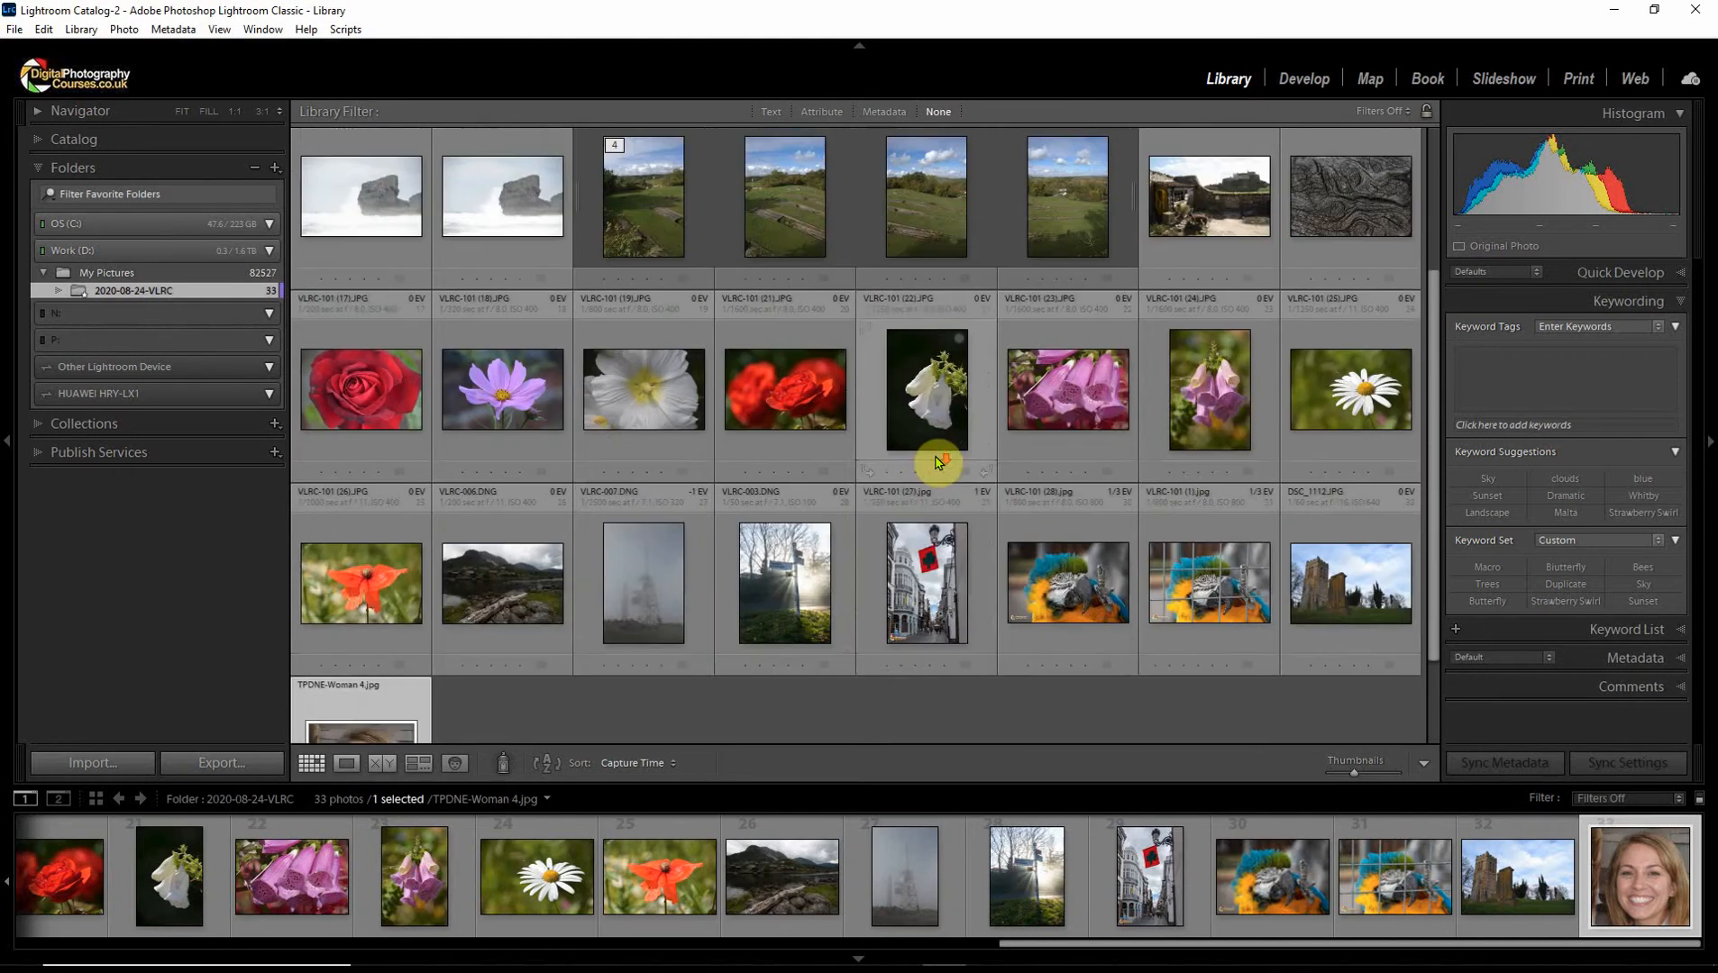
scroll(937, 463, "up", 5)
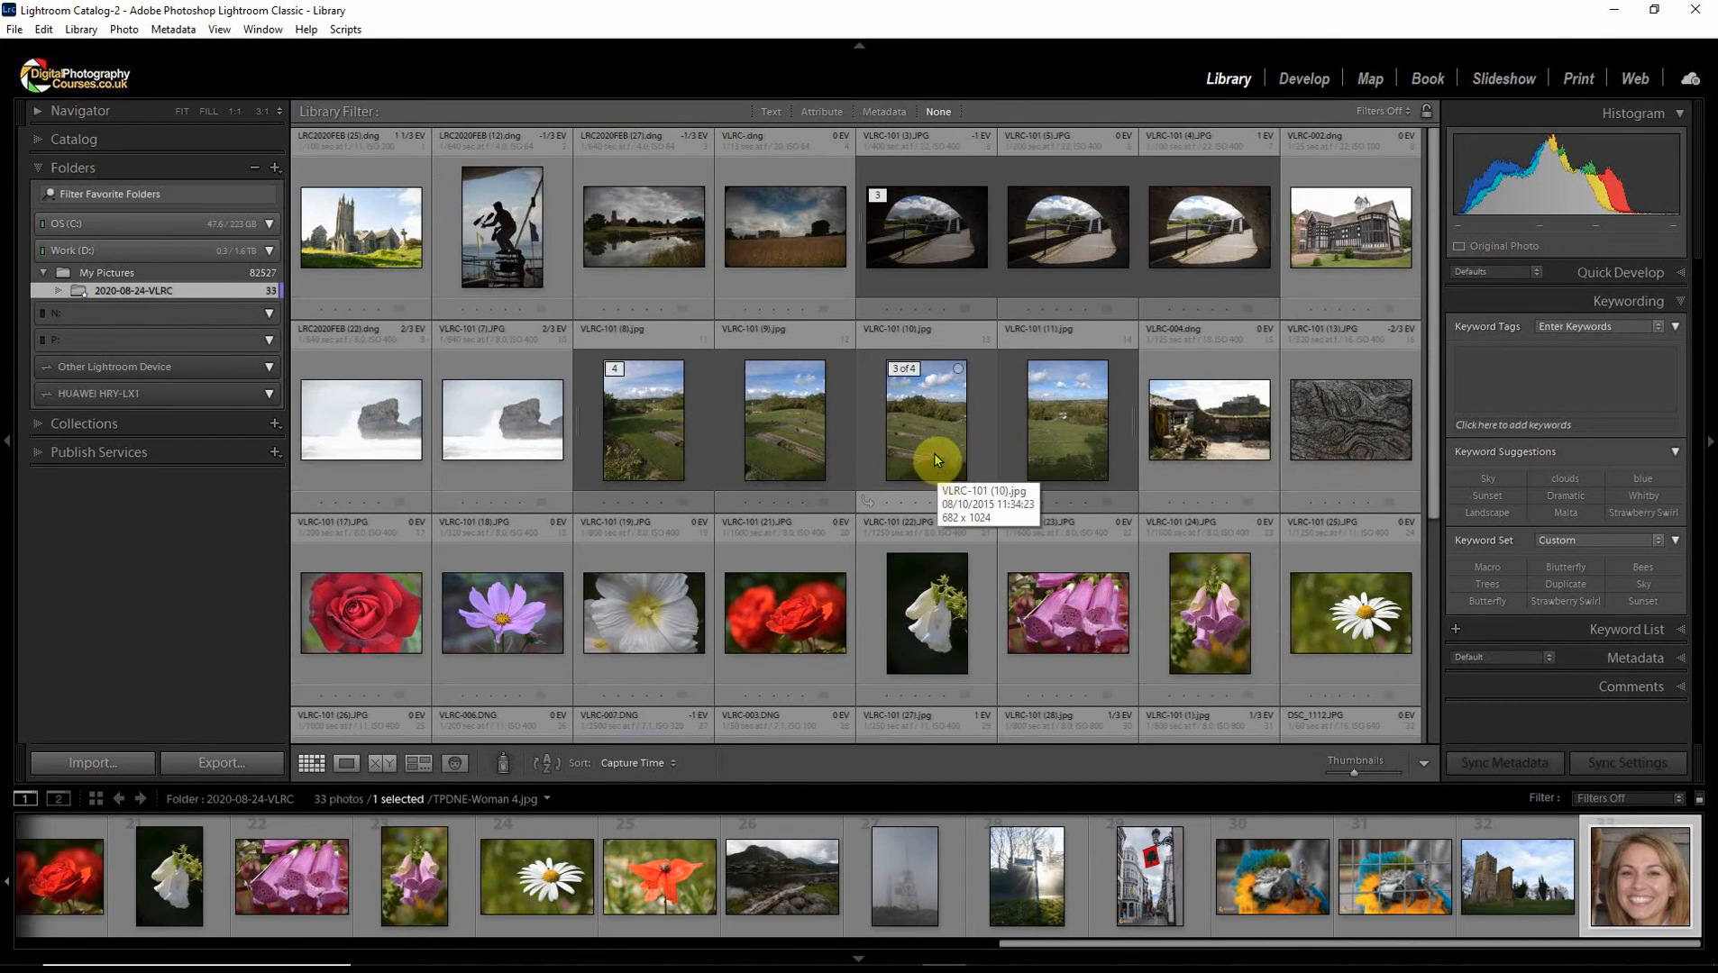
scroll(933, 455, "down", 5)
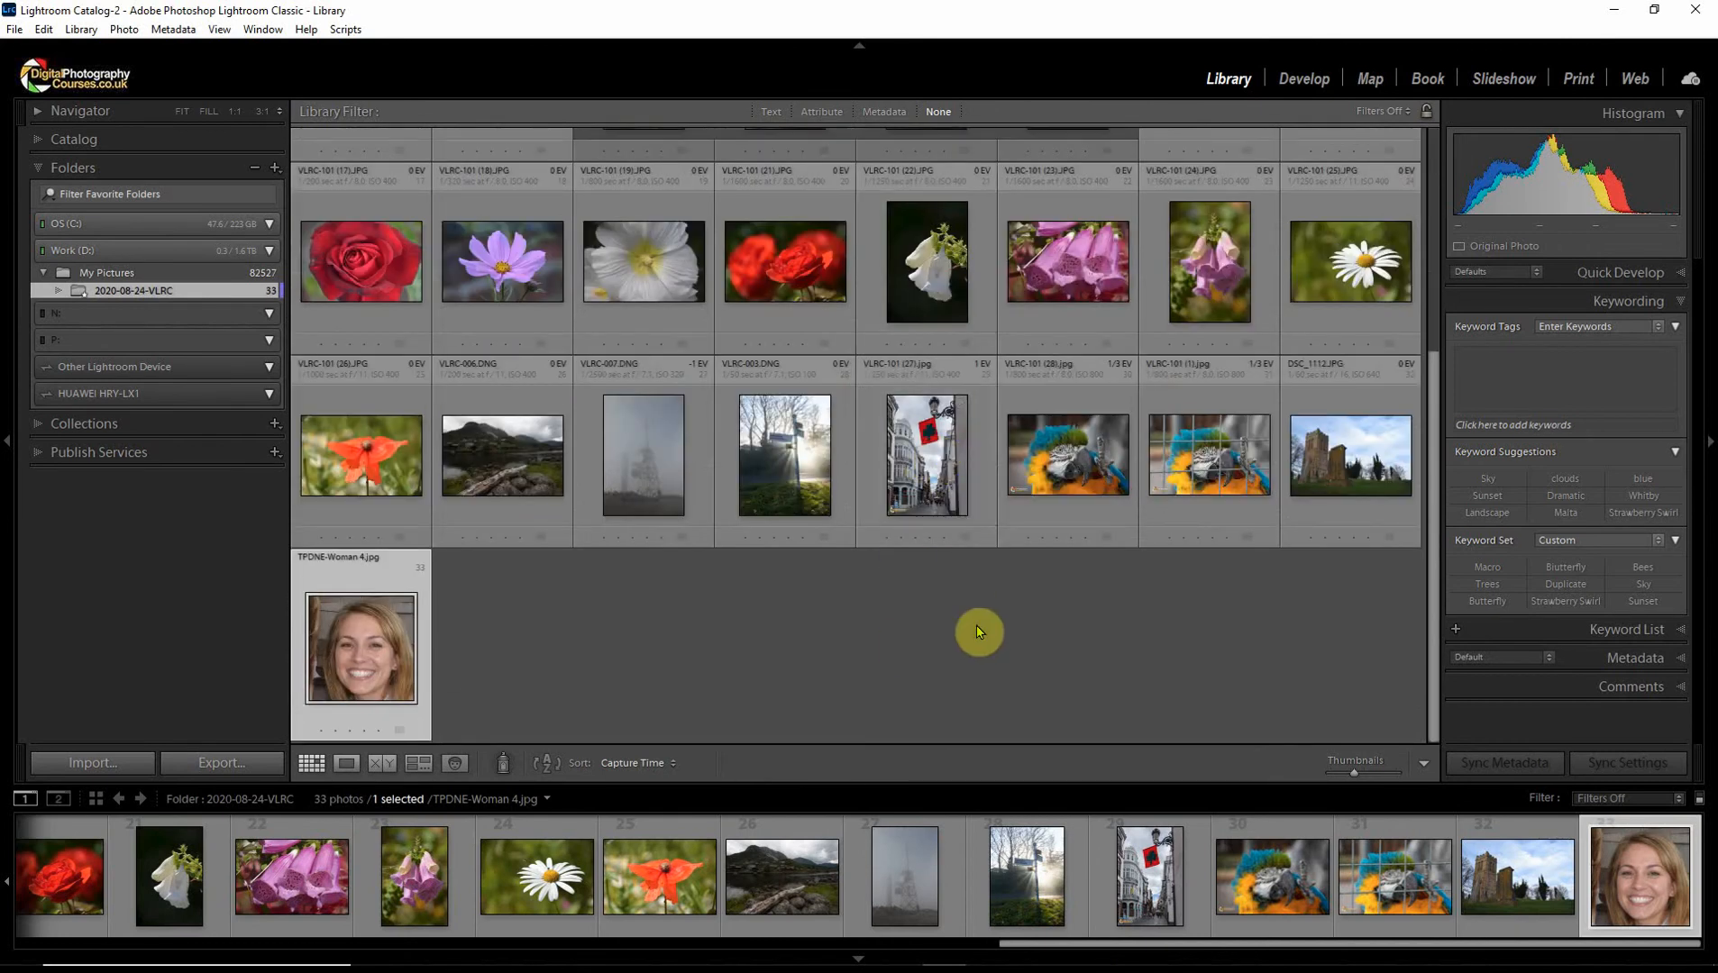
scroll(942, 638, "up", 4)
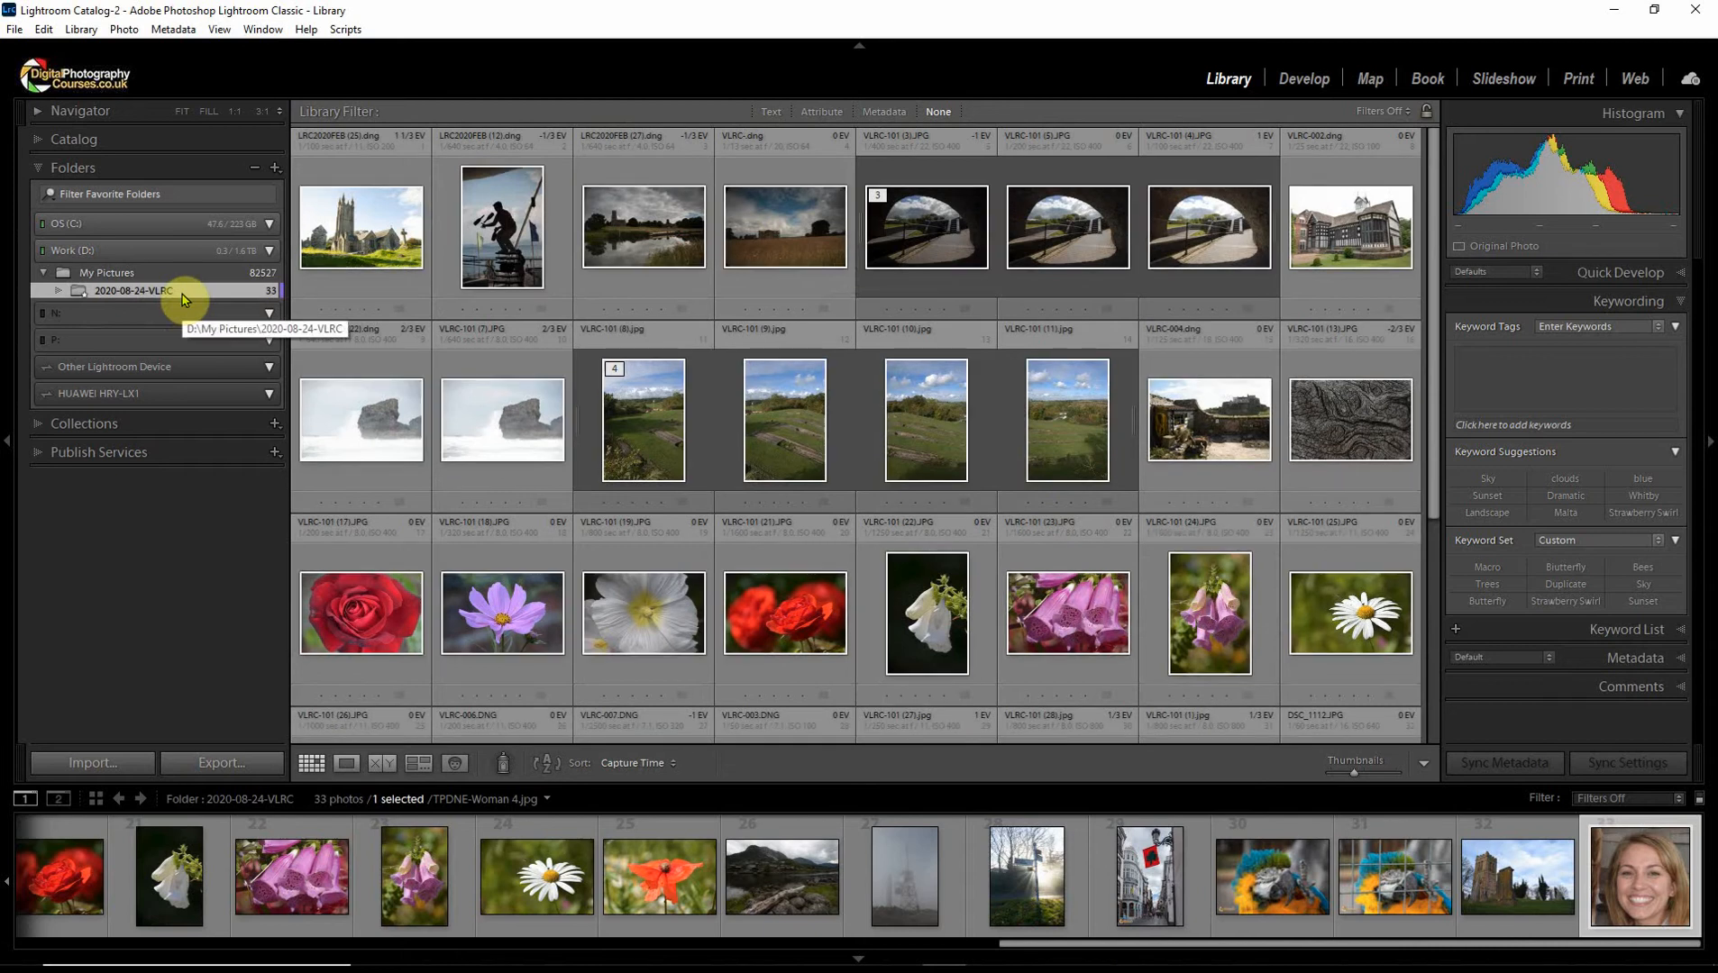
Synchronize the 2020-08-24-VLRC folder with only the import of new photos enabled, and display the whole folder again
right_click(183, 297)
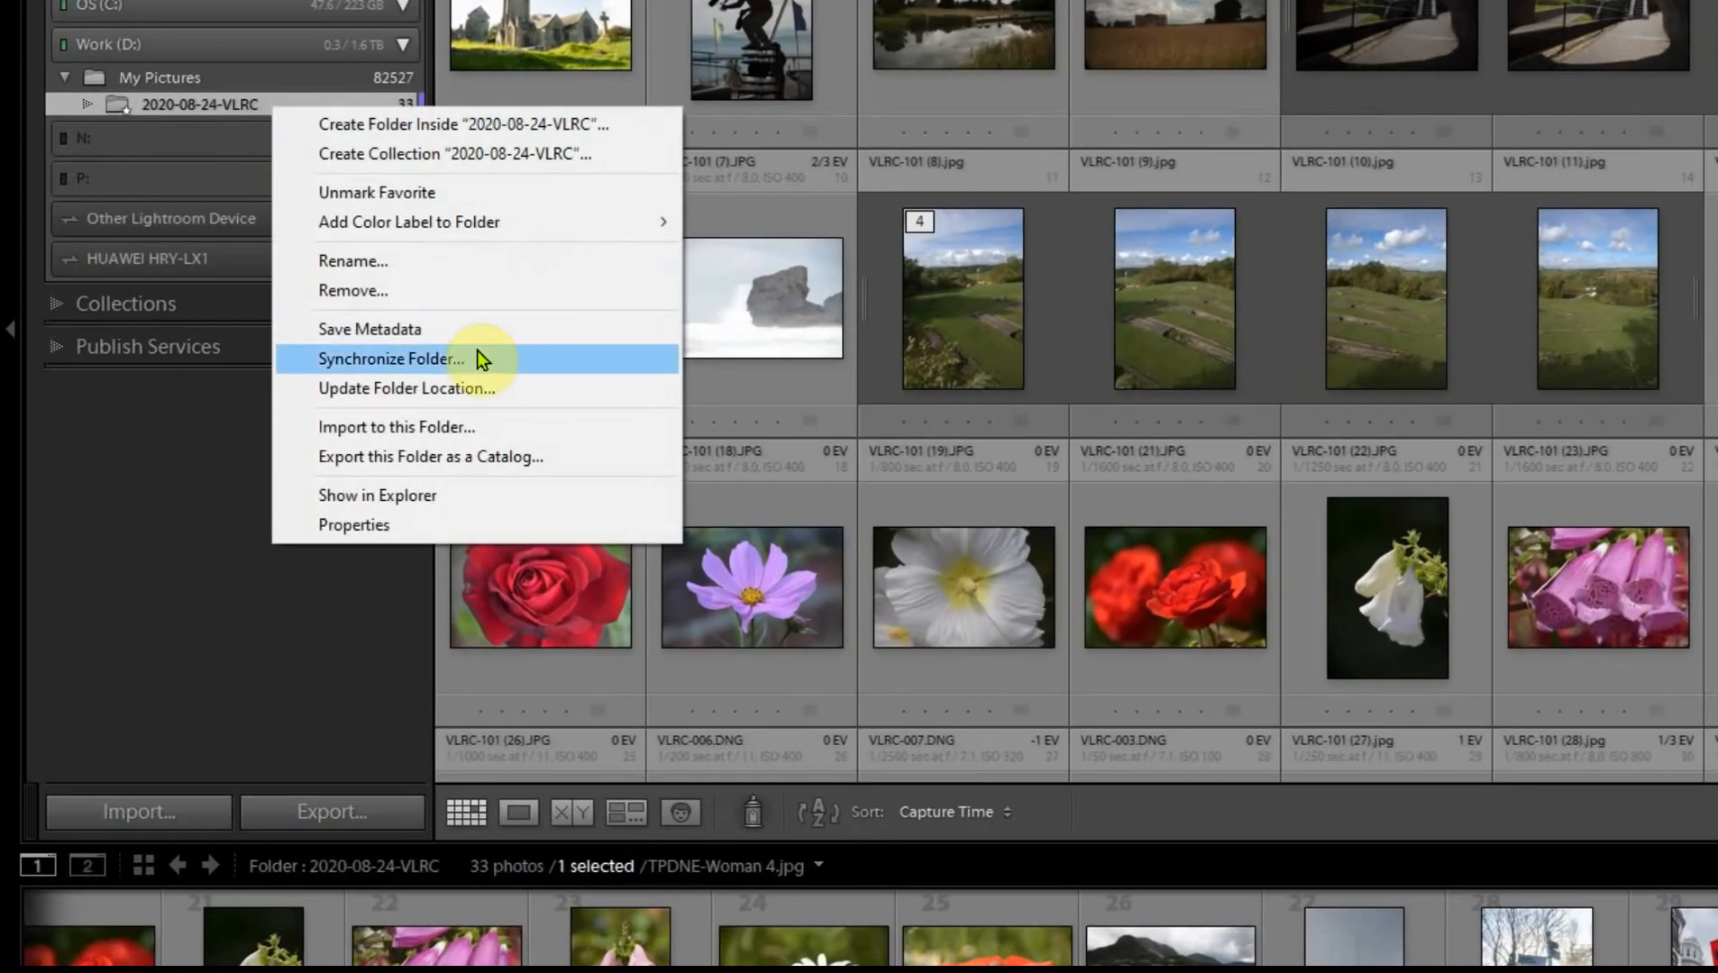
left_click(474, 360)
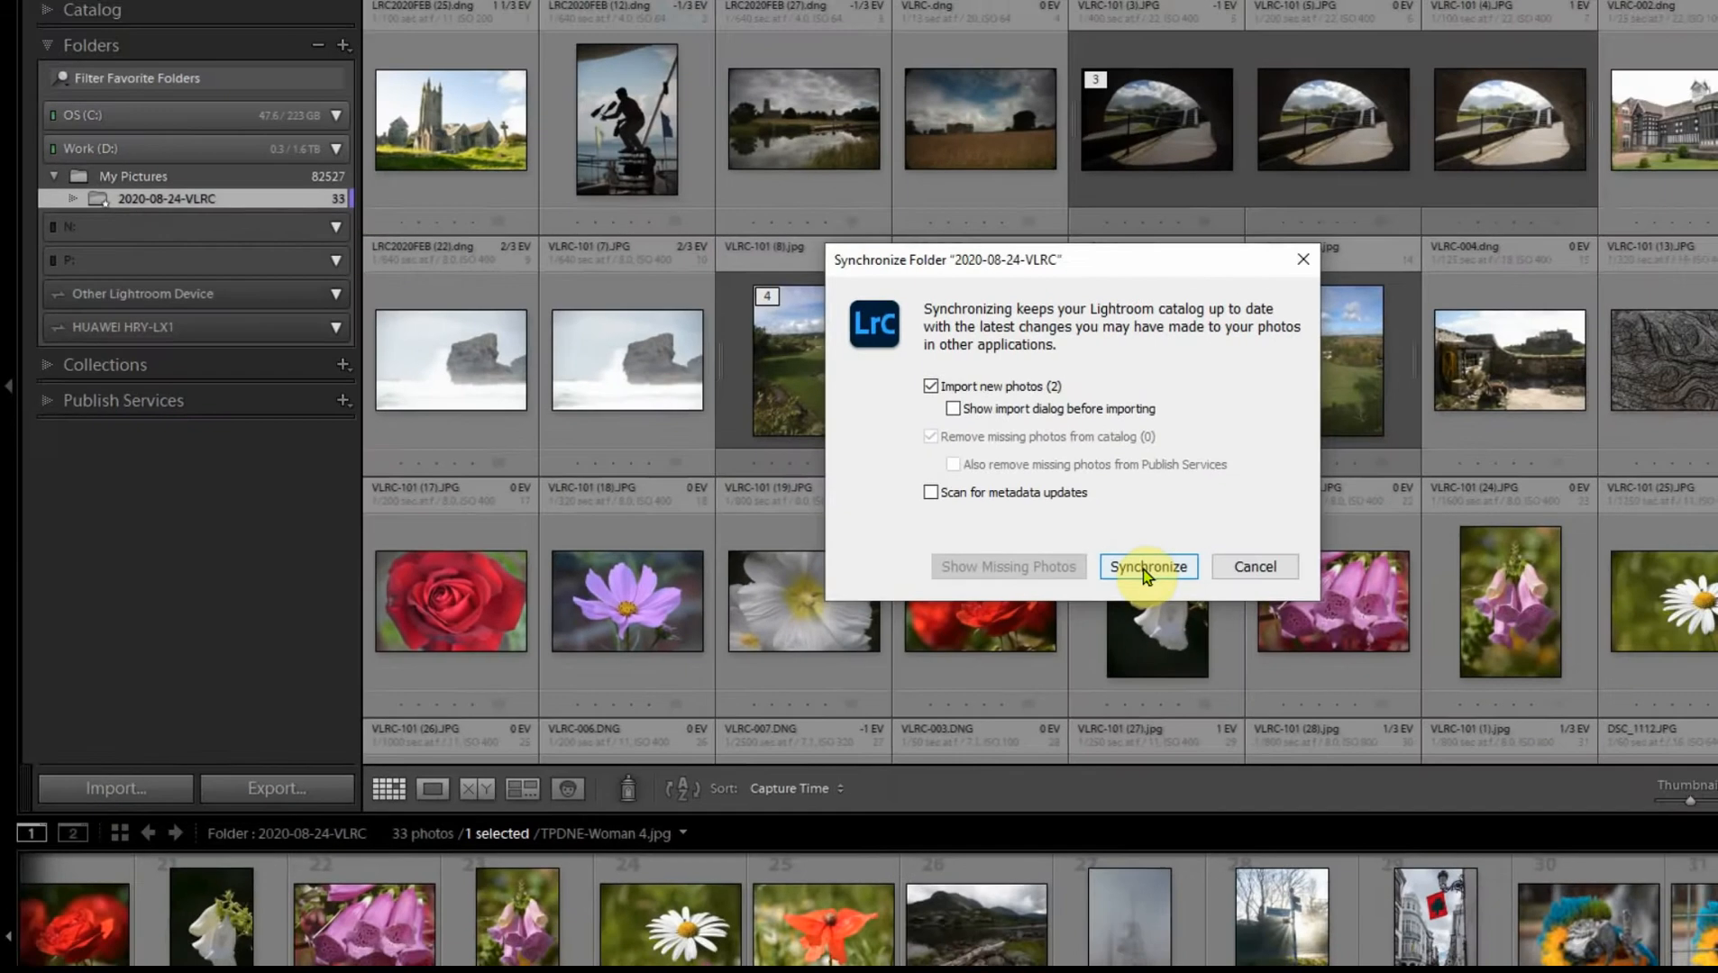
left_click(1370, 546)
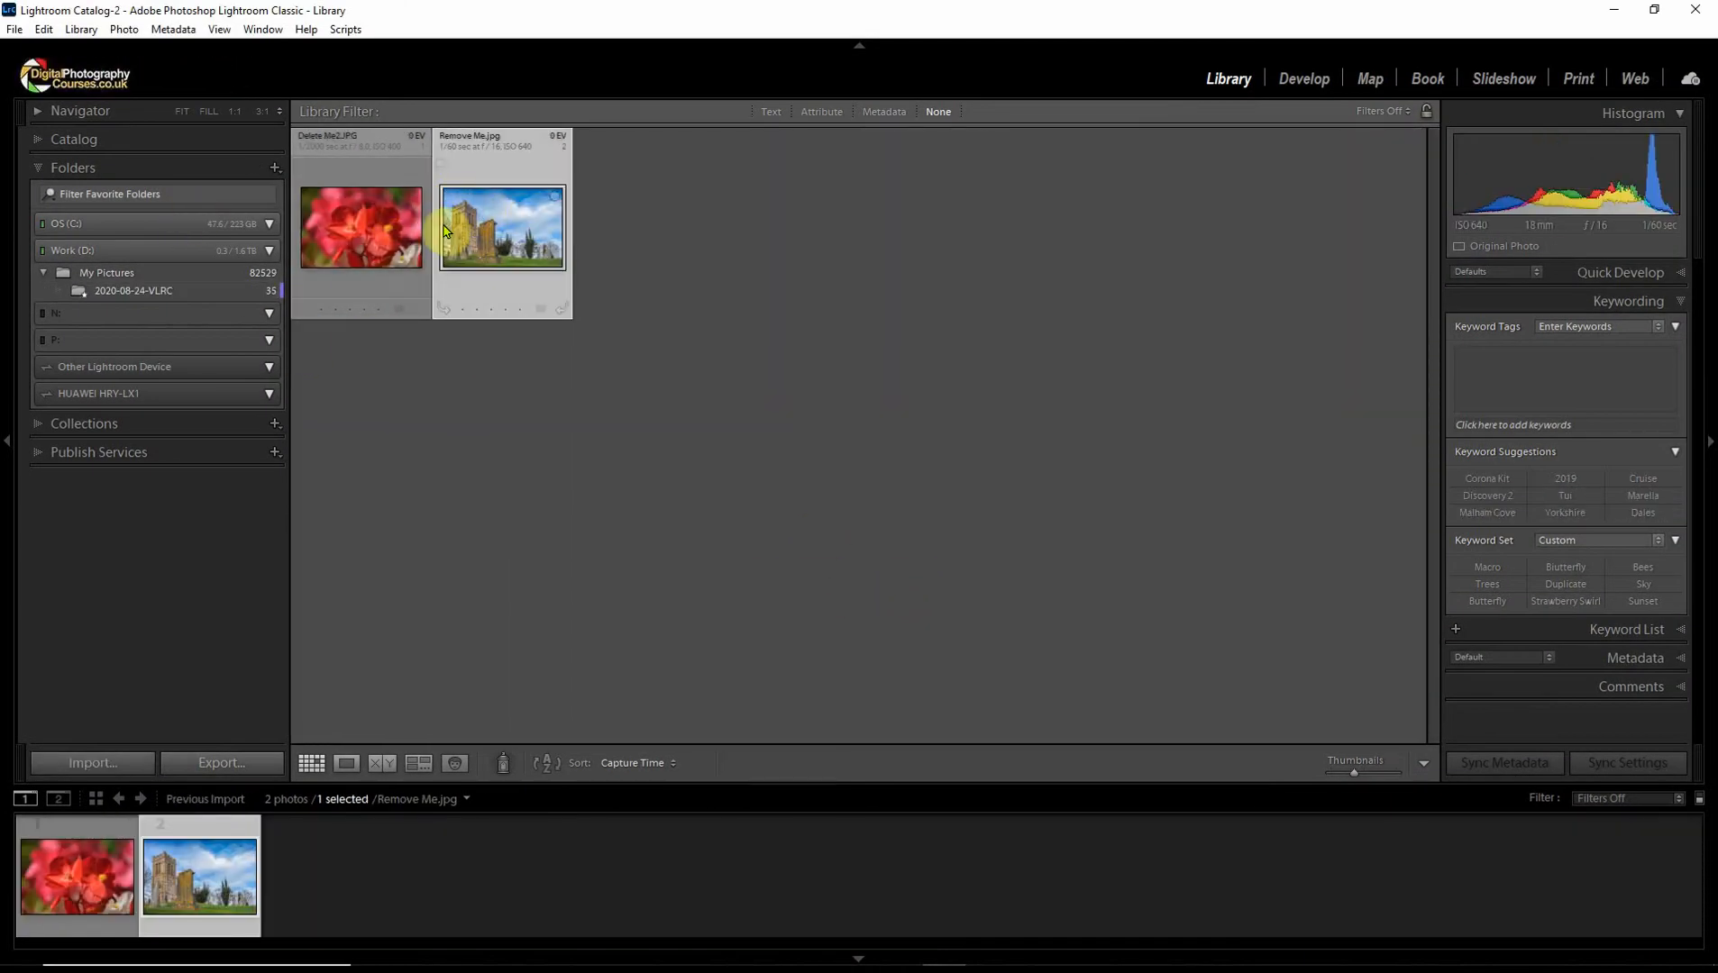
left_click(182, 292)
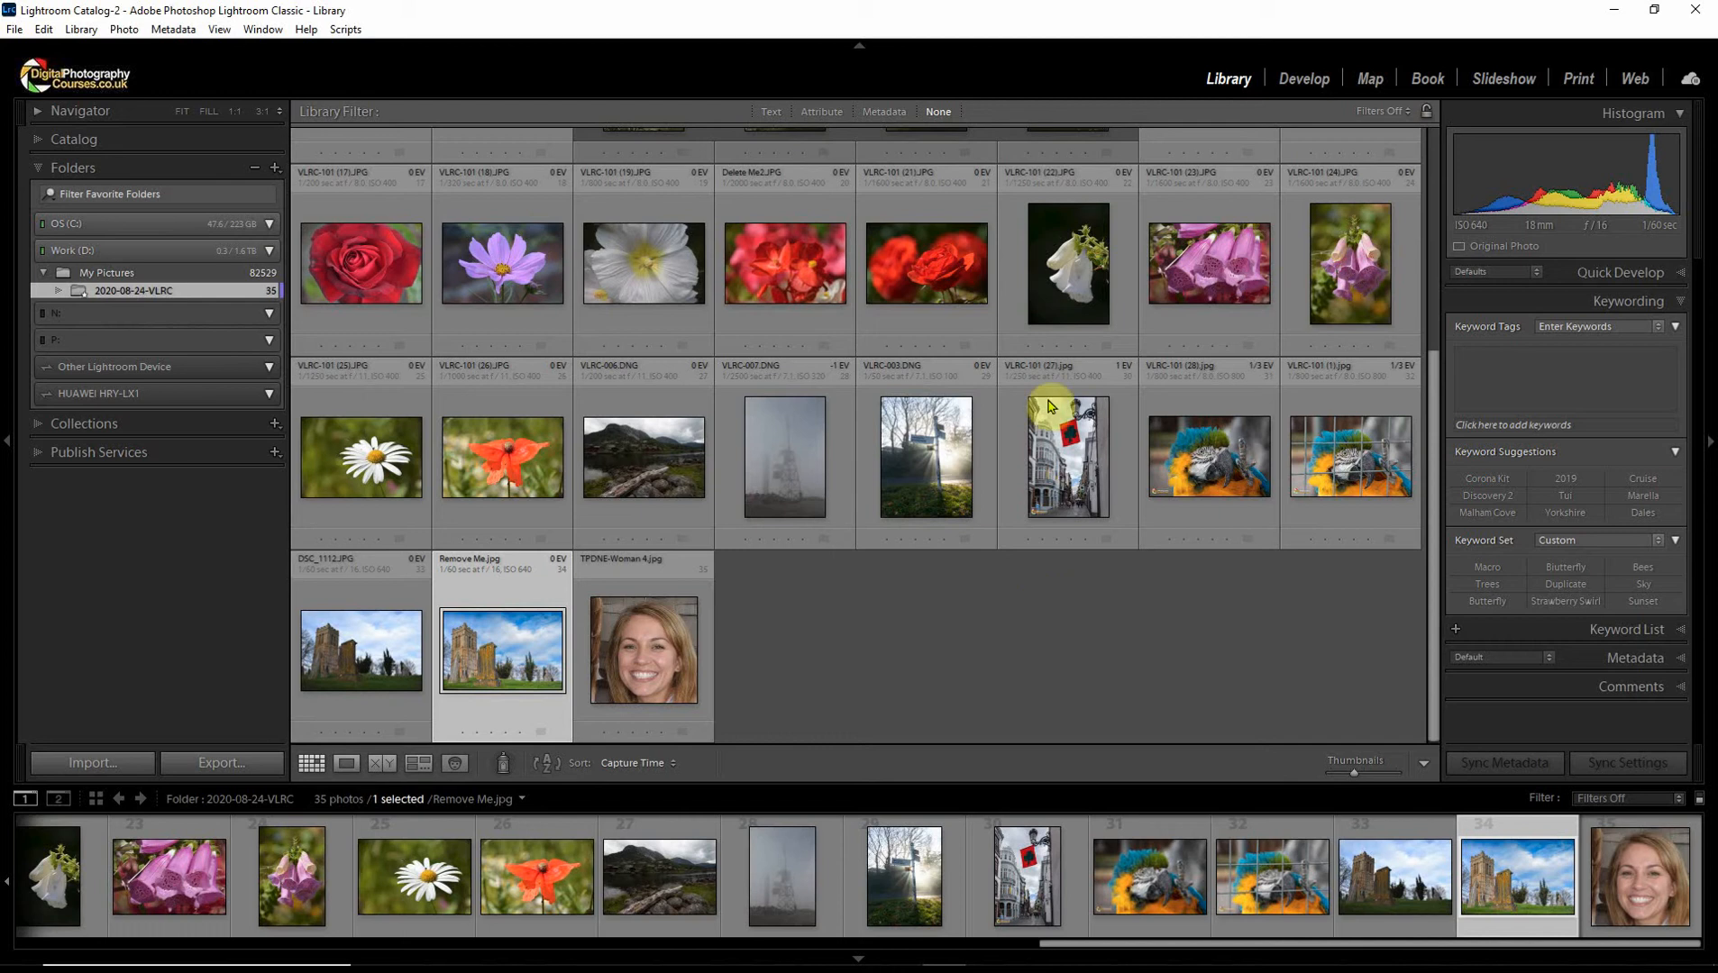
scroll(912, 369, "up", 3)
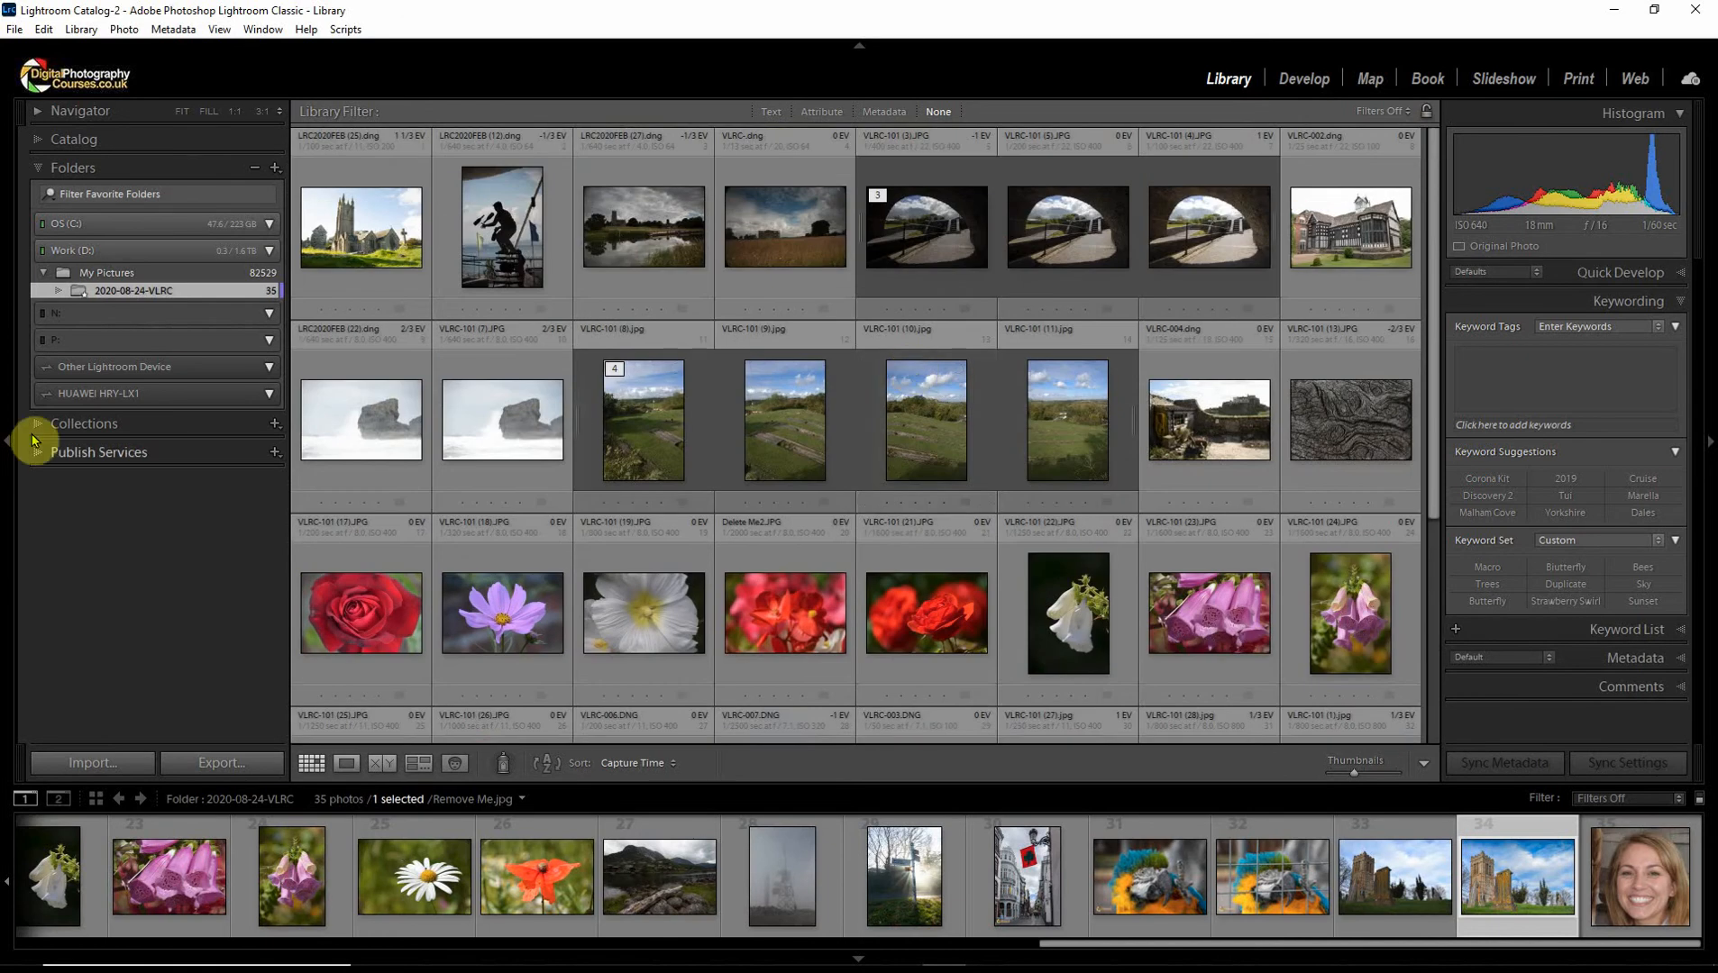
left_click(354, 236)
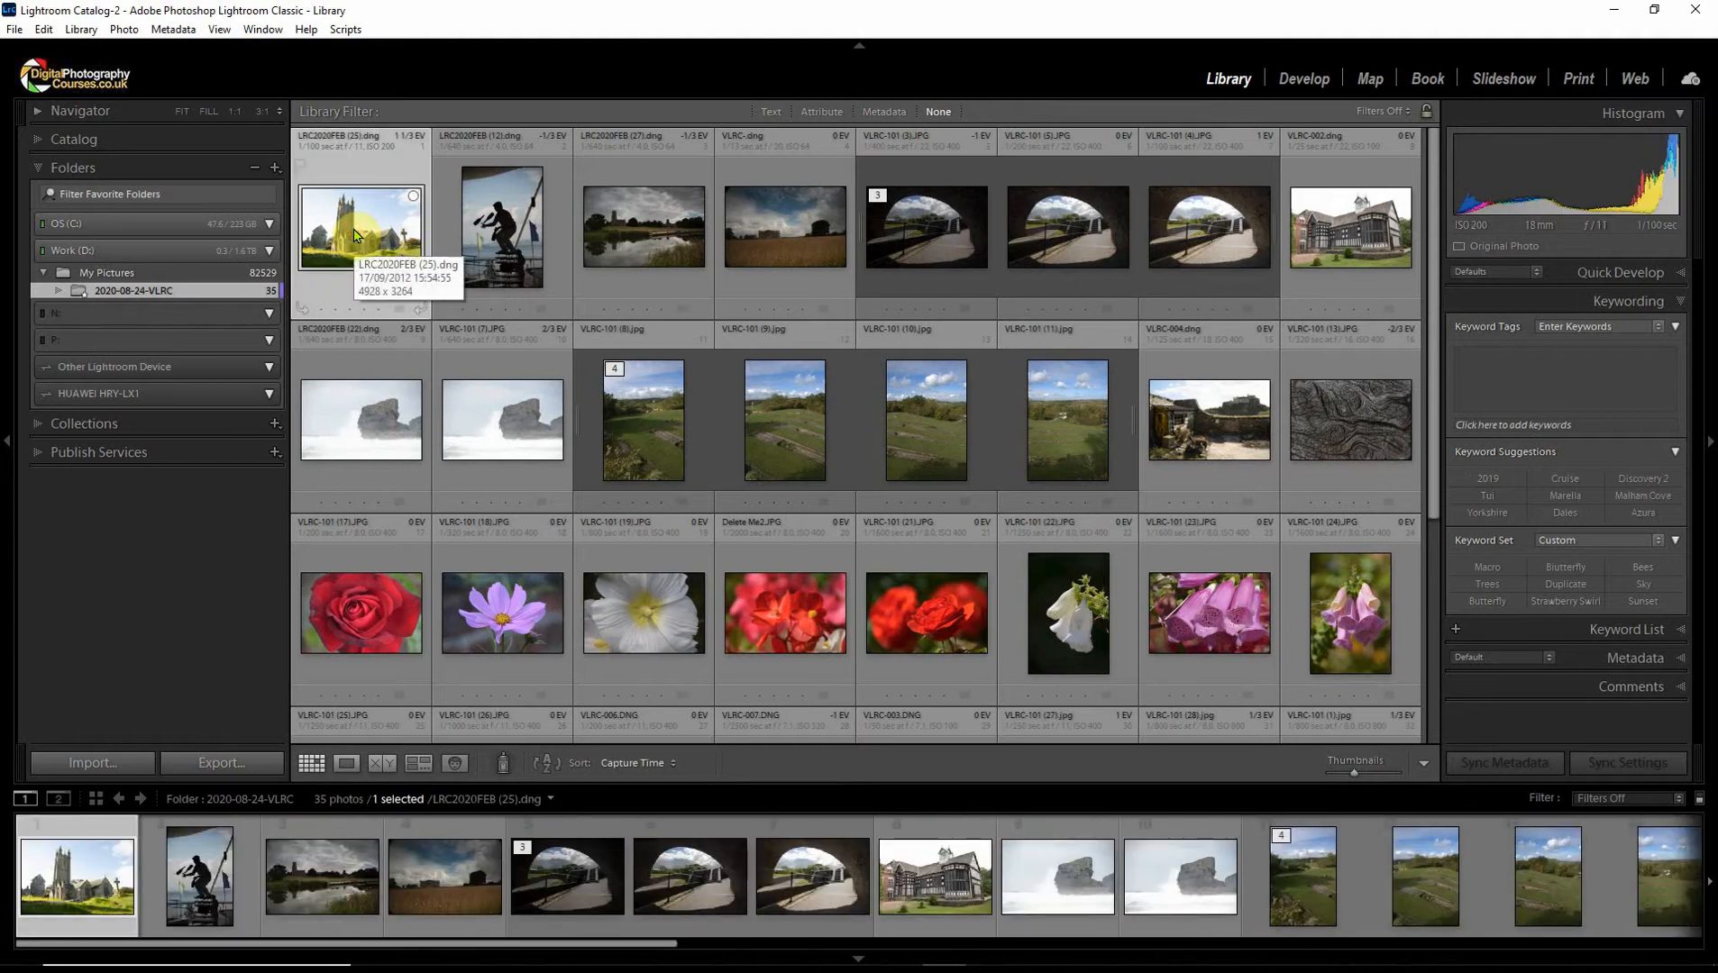
scroll(920, 631, "down", 1)
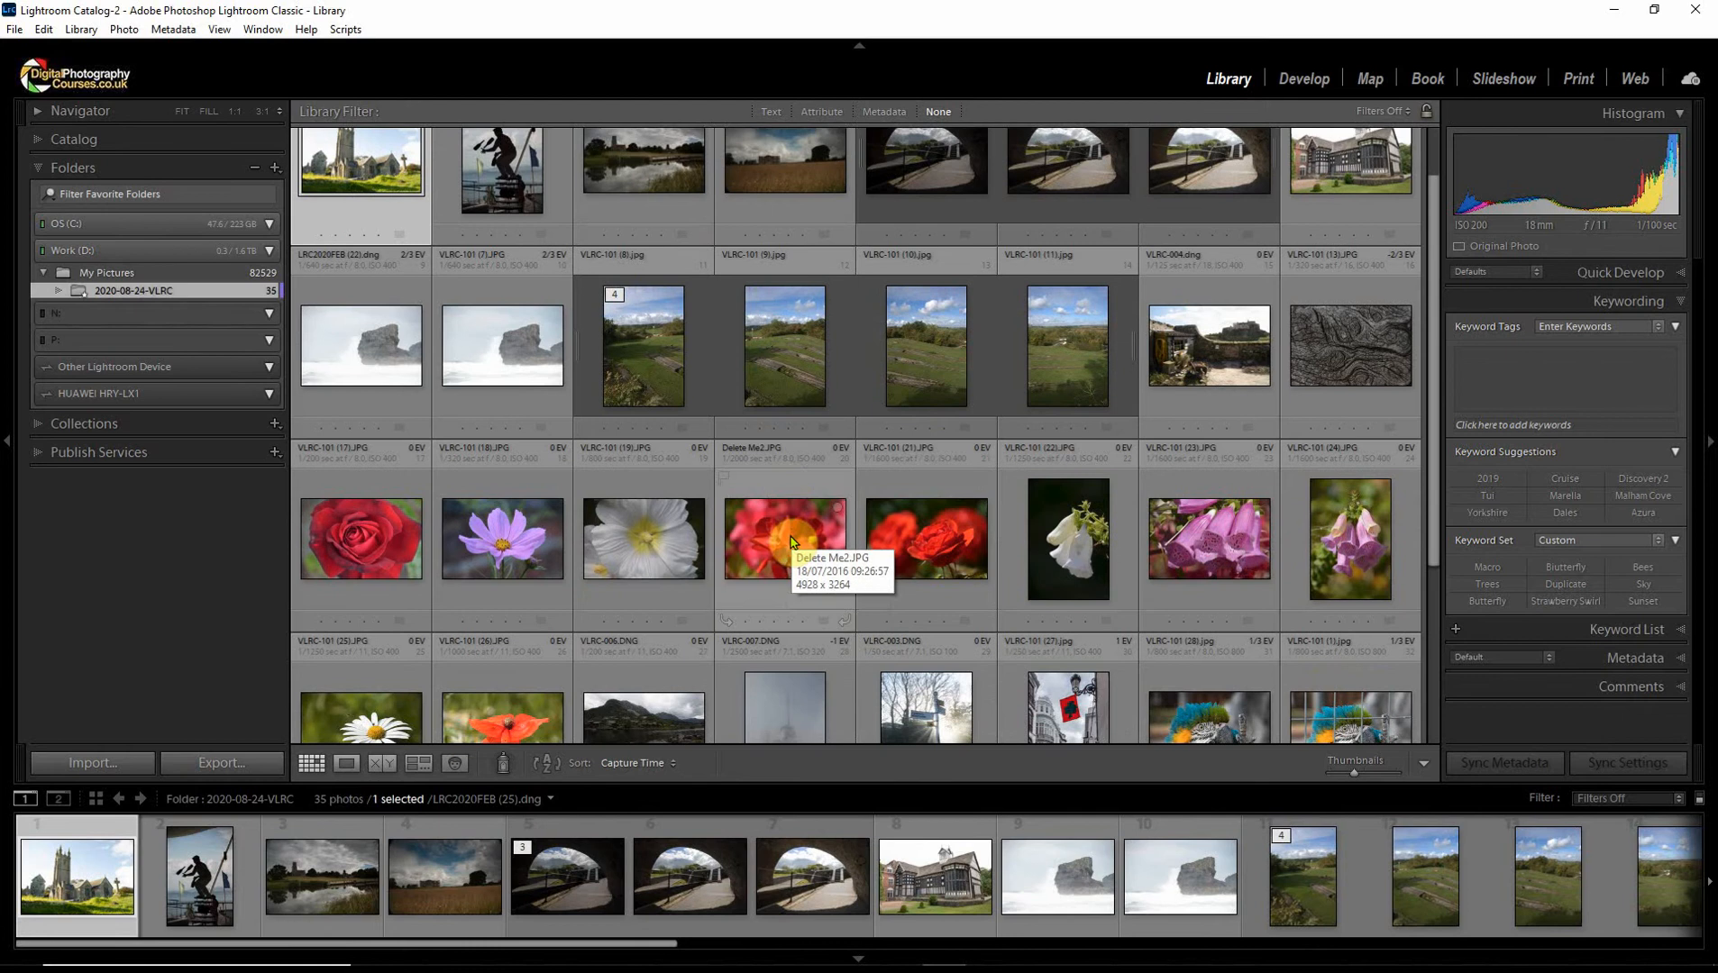
scroll(787, 544, "down", 4)
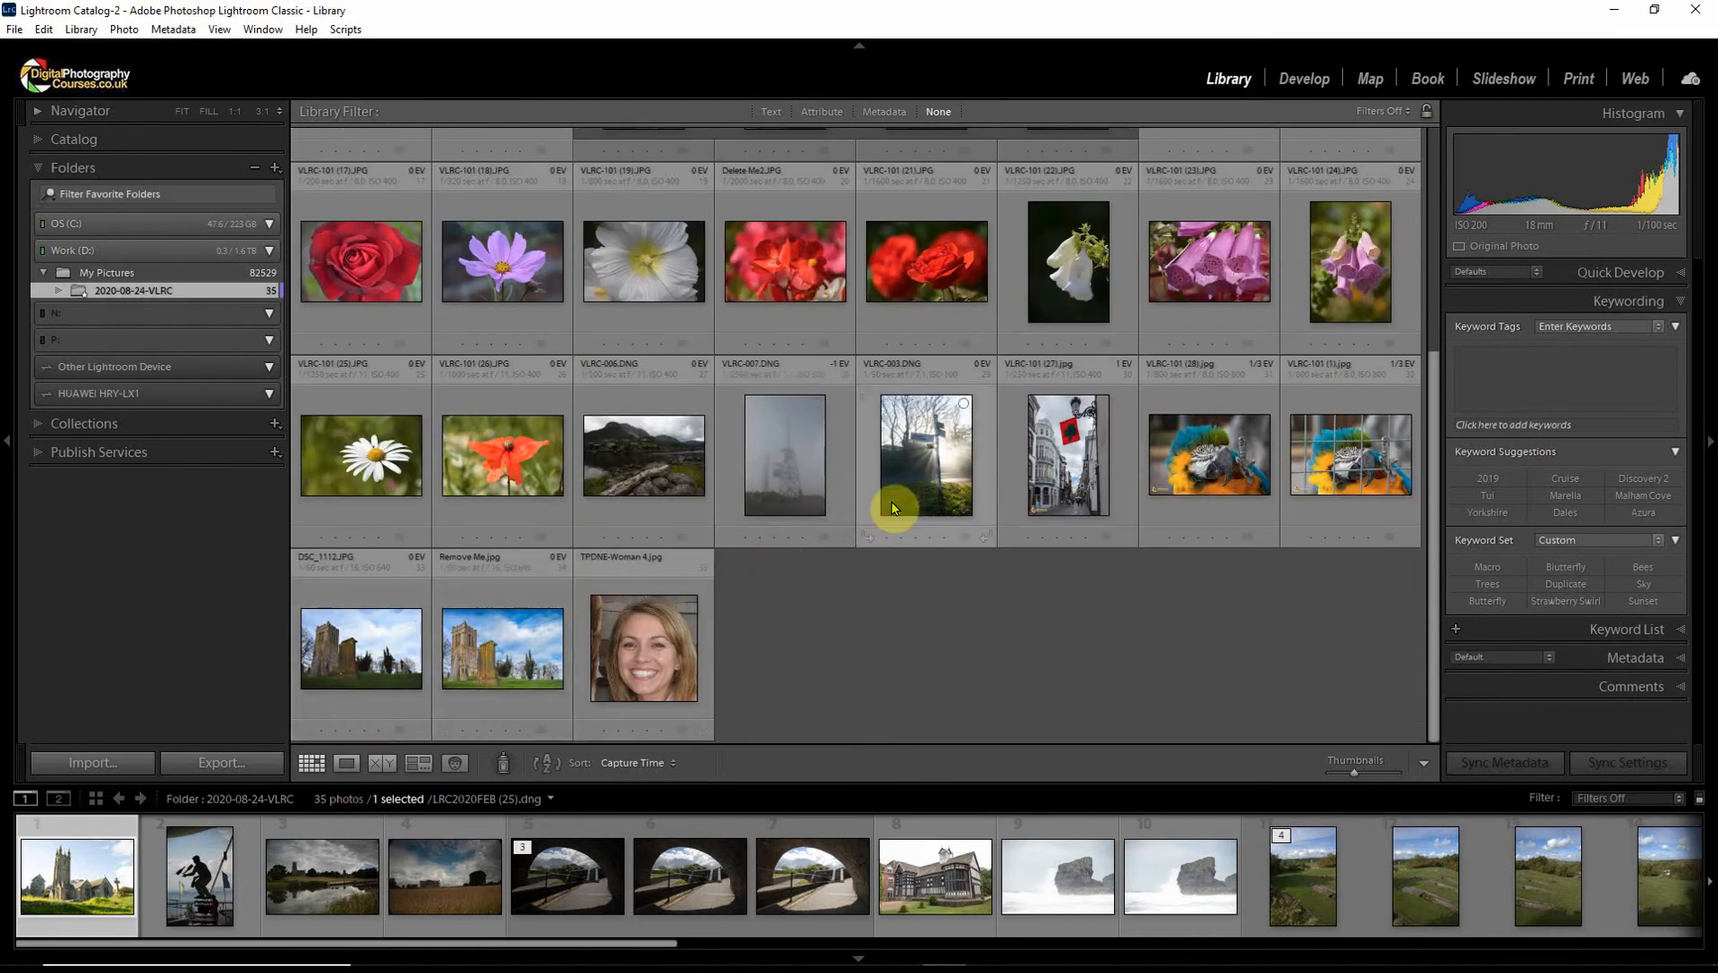
scroll(895, 507, "up", 2)
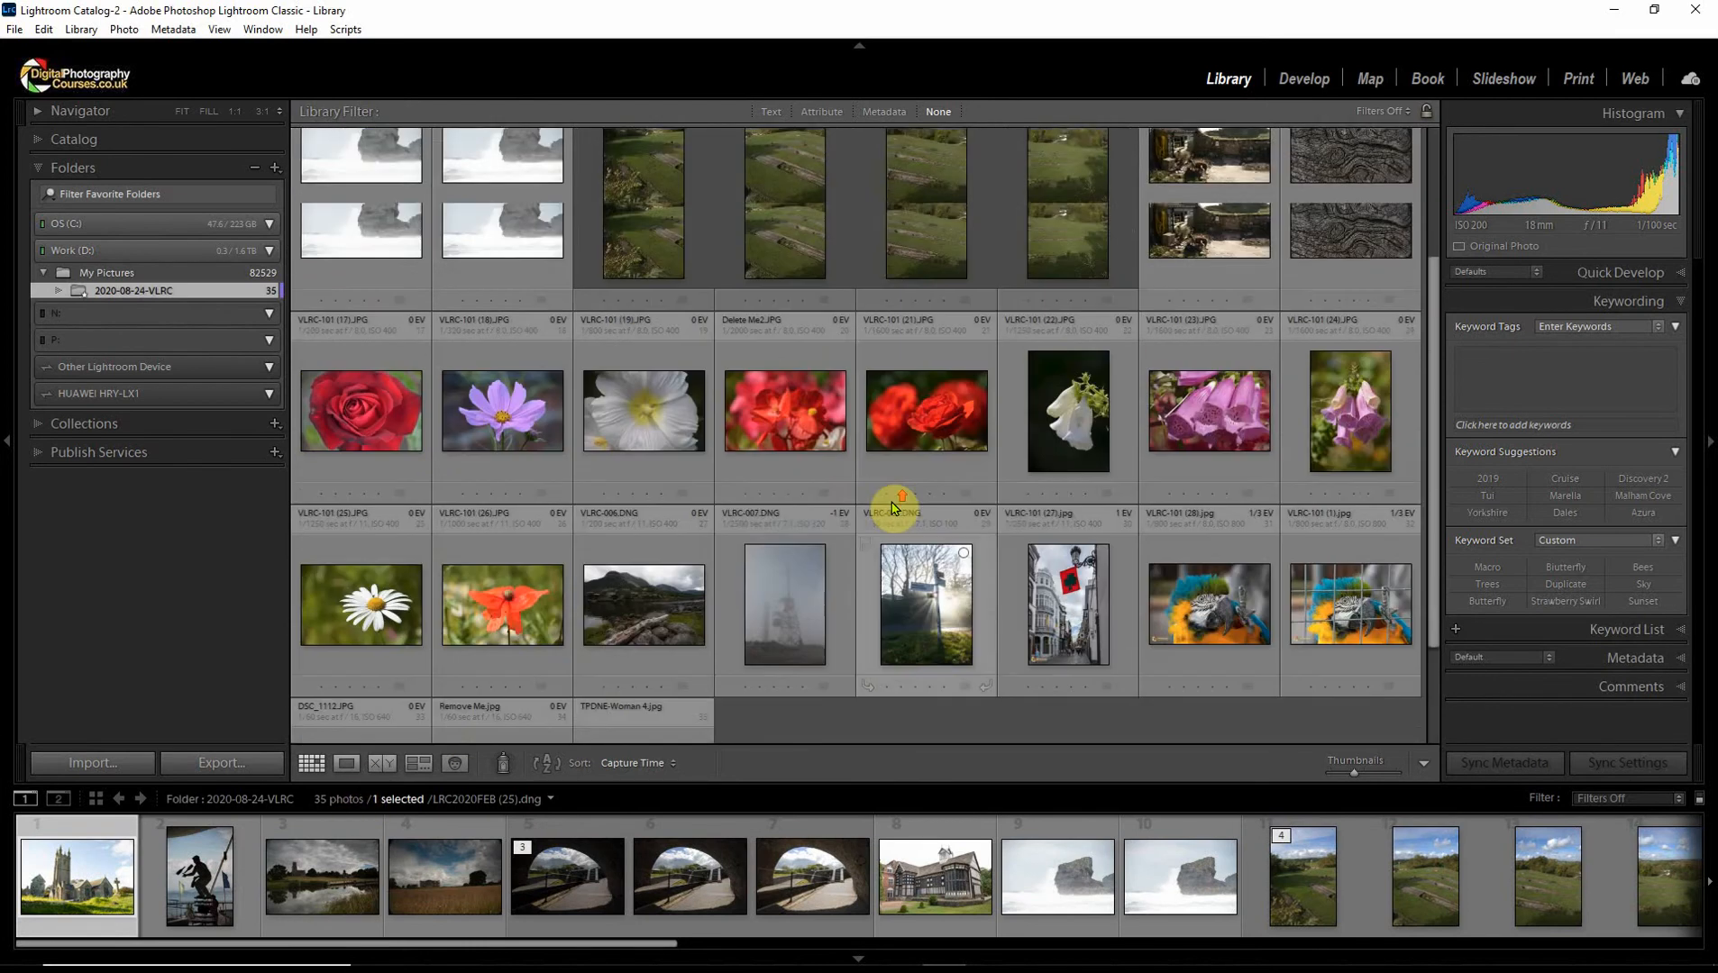
left_click(797, 420)
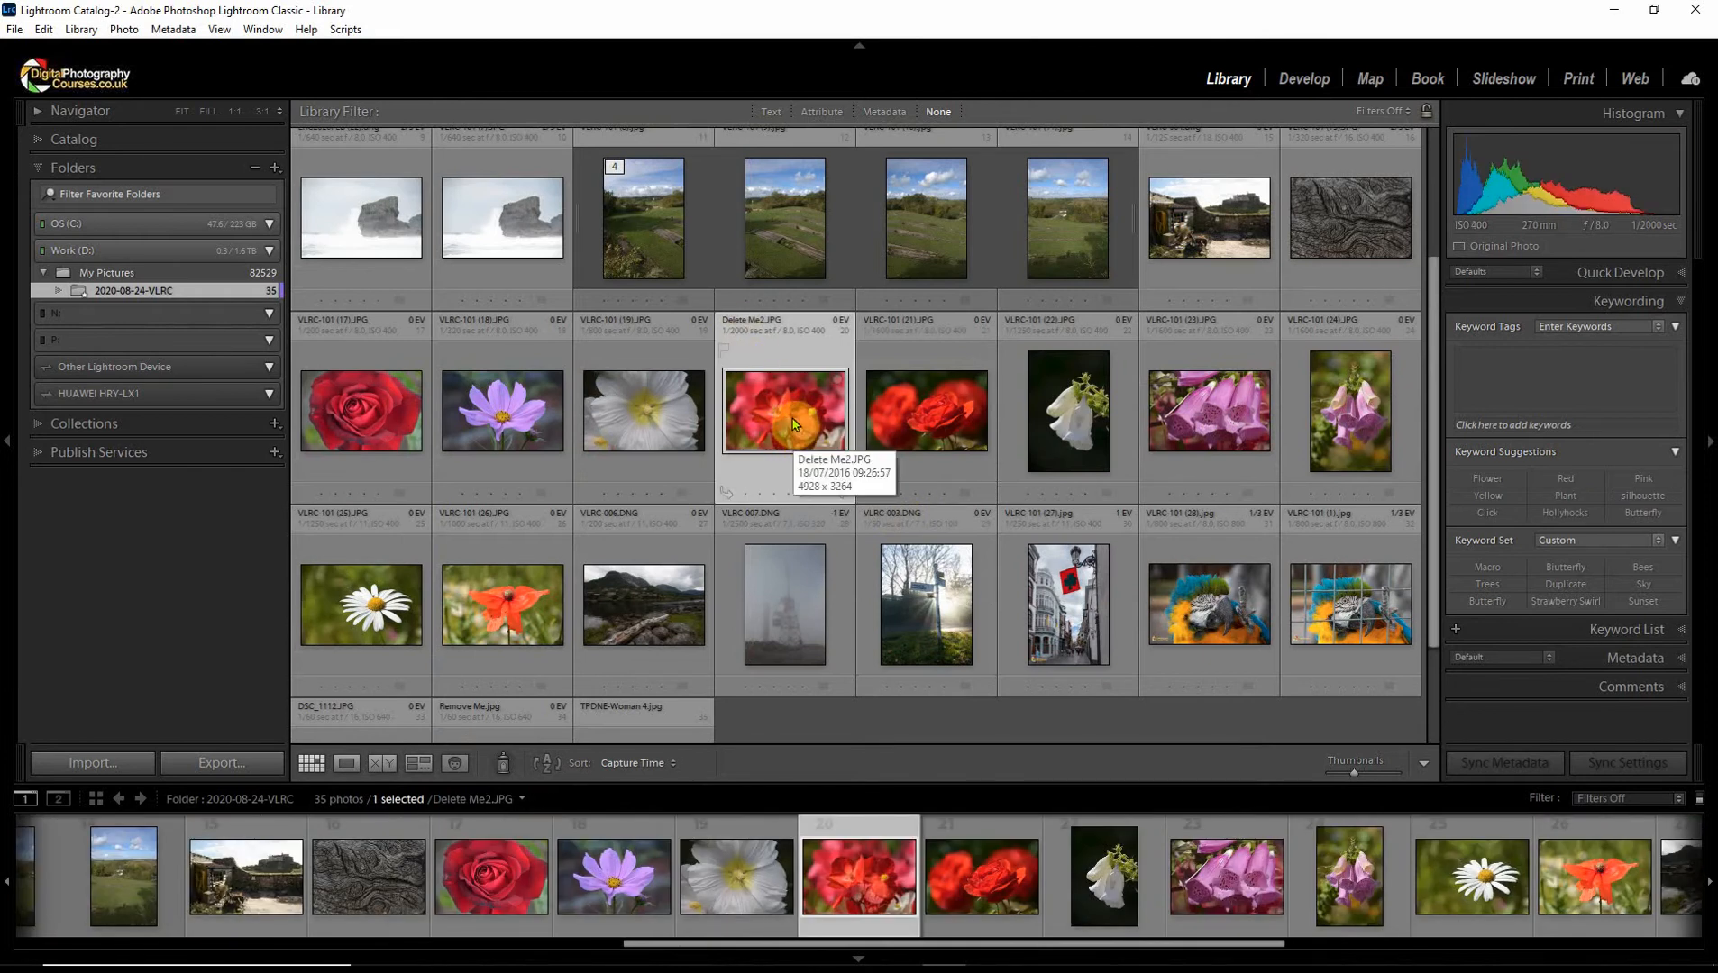
key("Delete")
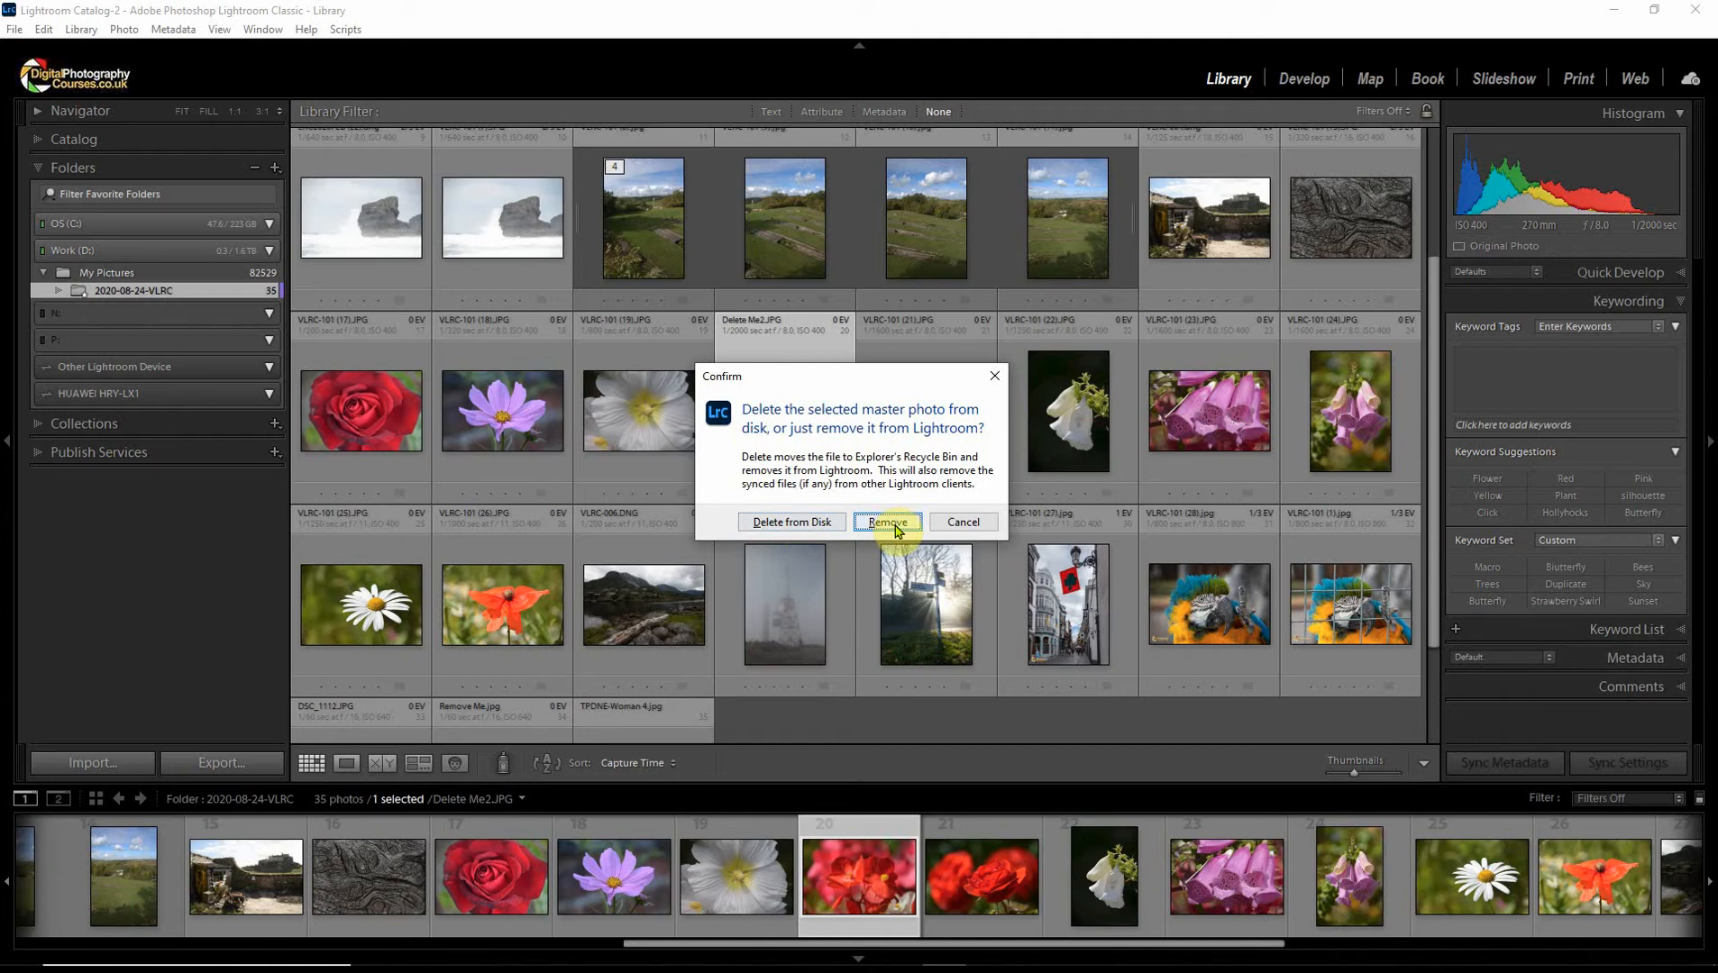
left_click(972, 524)
Remove the photo Remove Me.jpg from the catalog only, keeping its file on disk
scroll(957, 526, "down", 2)
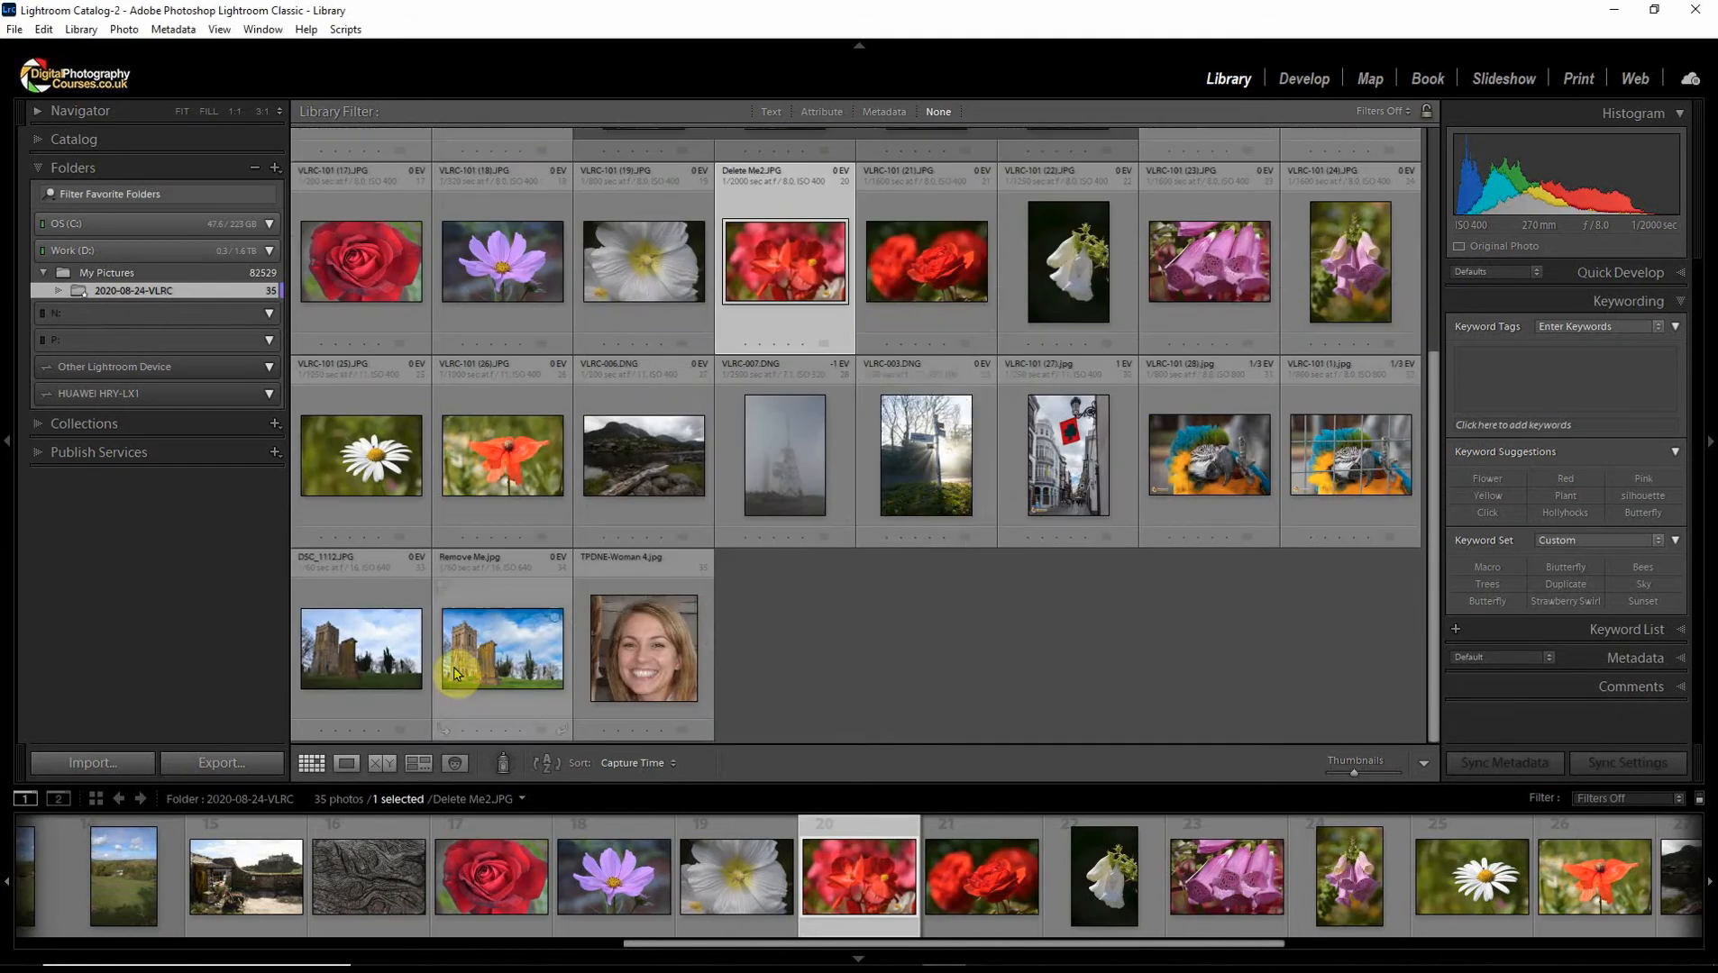
left_click(509, 651)
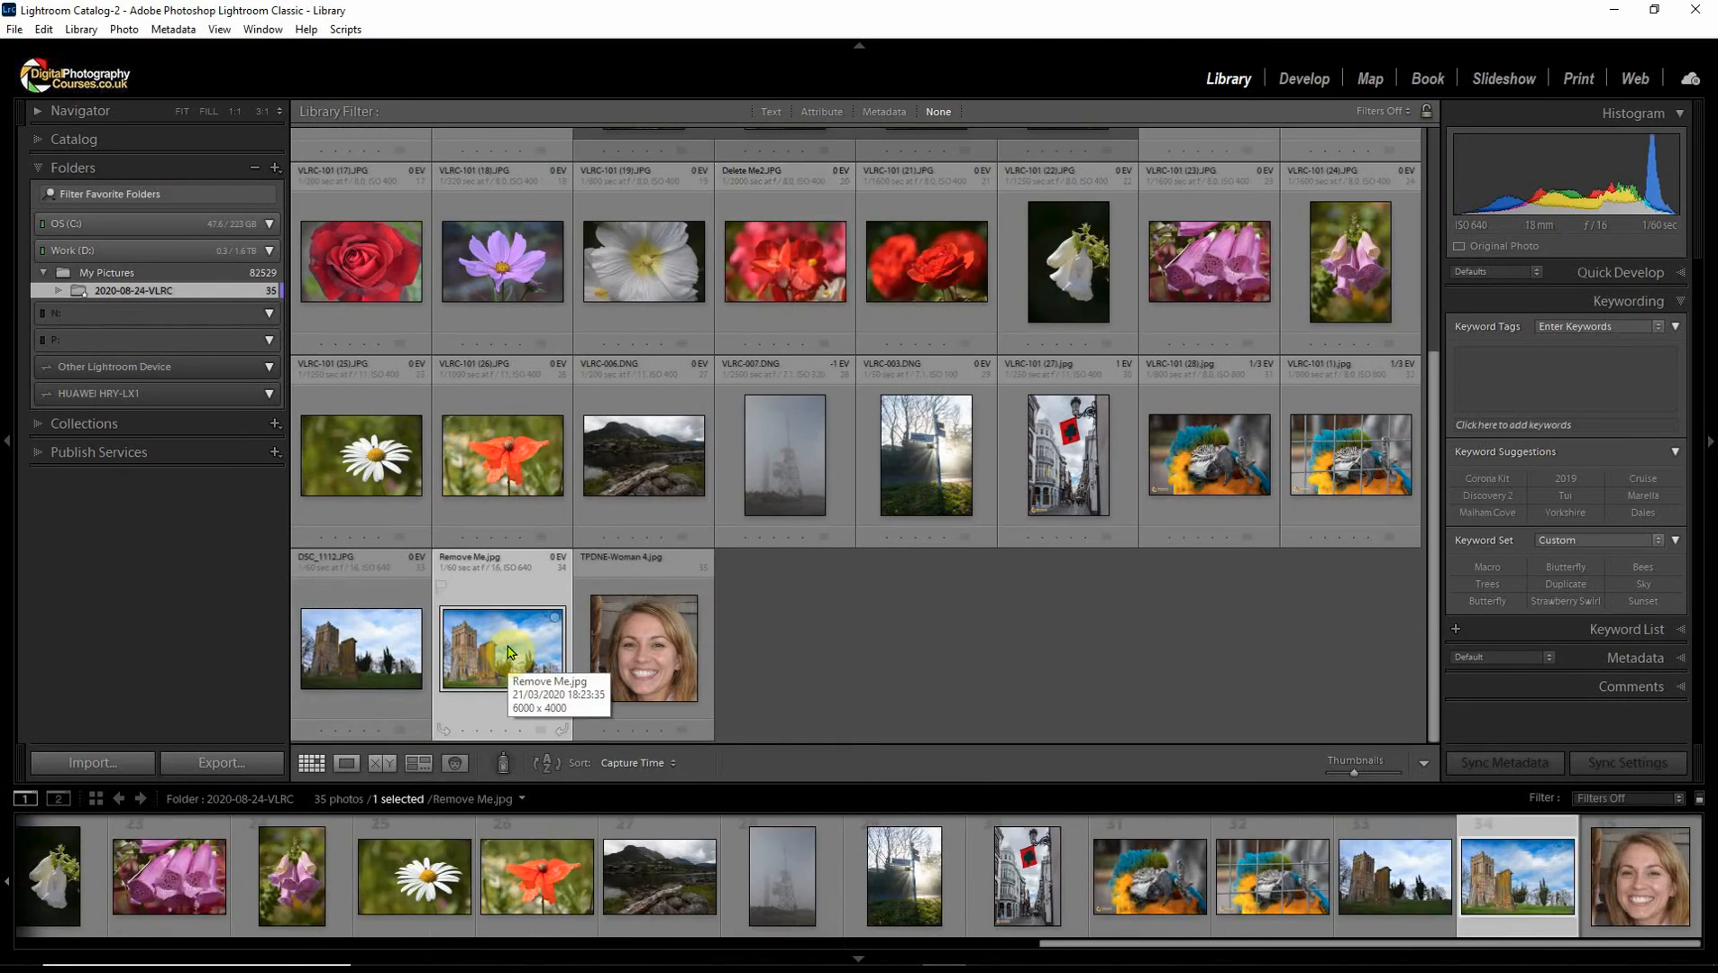
key("Delete")
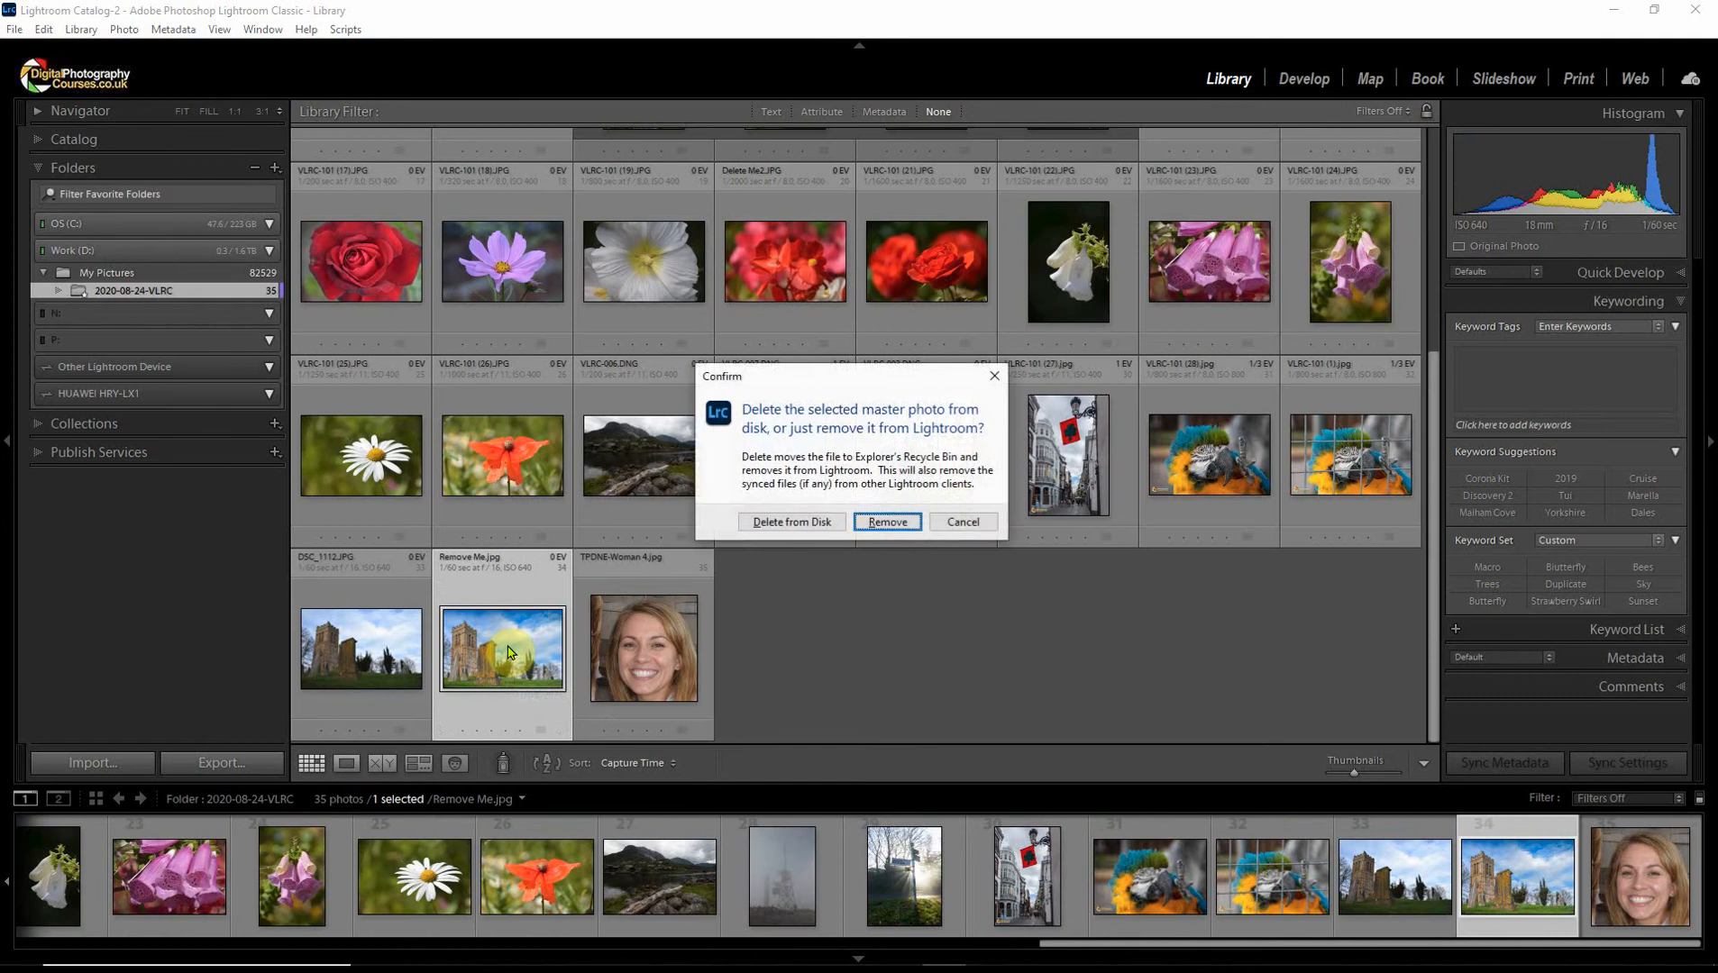
left_click(888, 523)
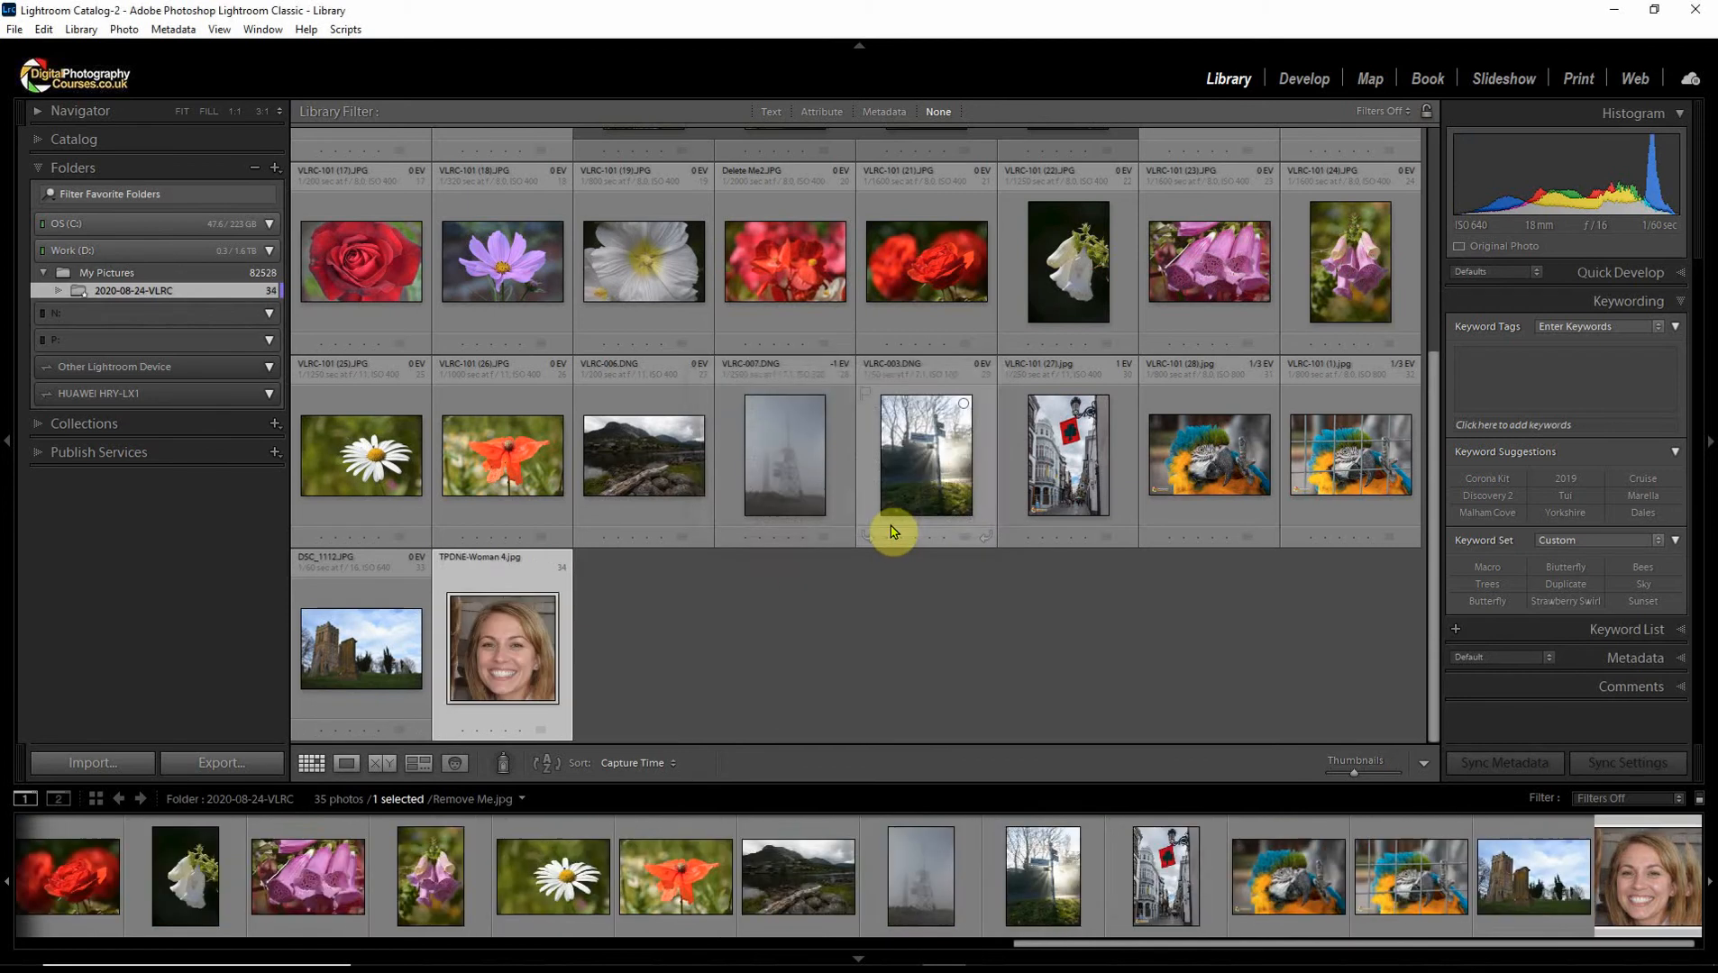
Delete the photo Delete Me2.JPG from both the catalog and the disk
left_click(798, 280)
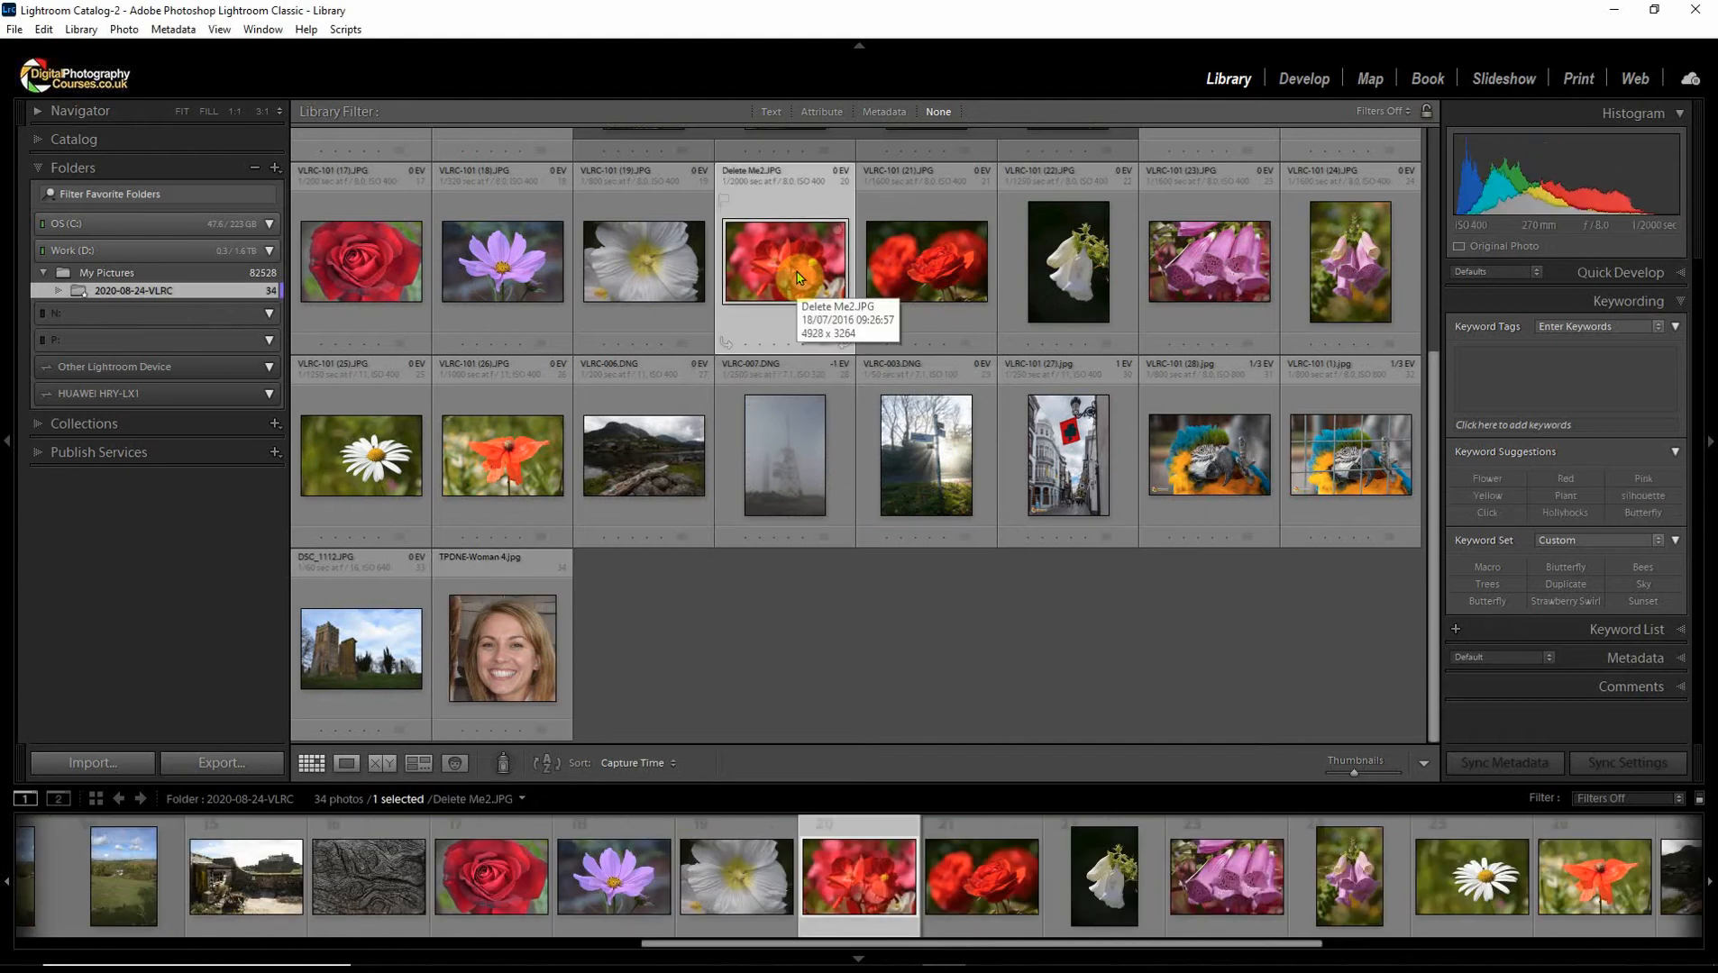
key("Delete")
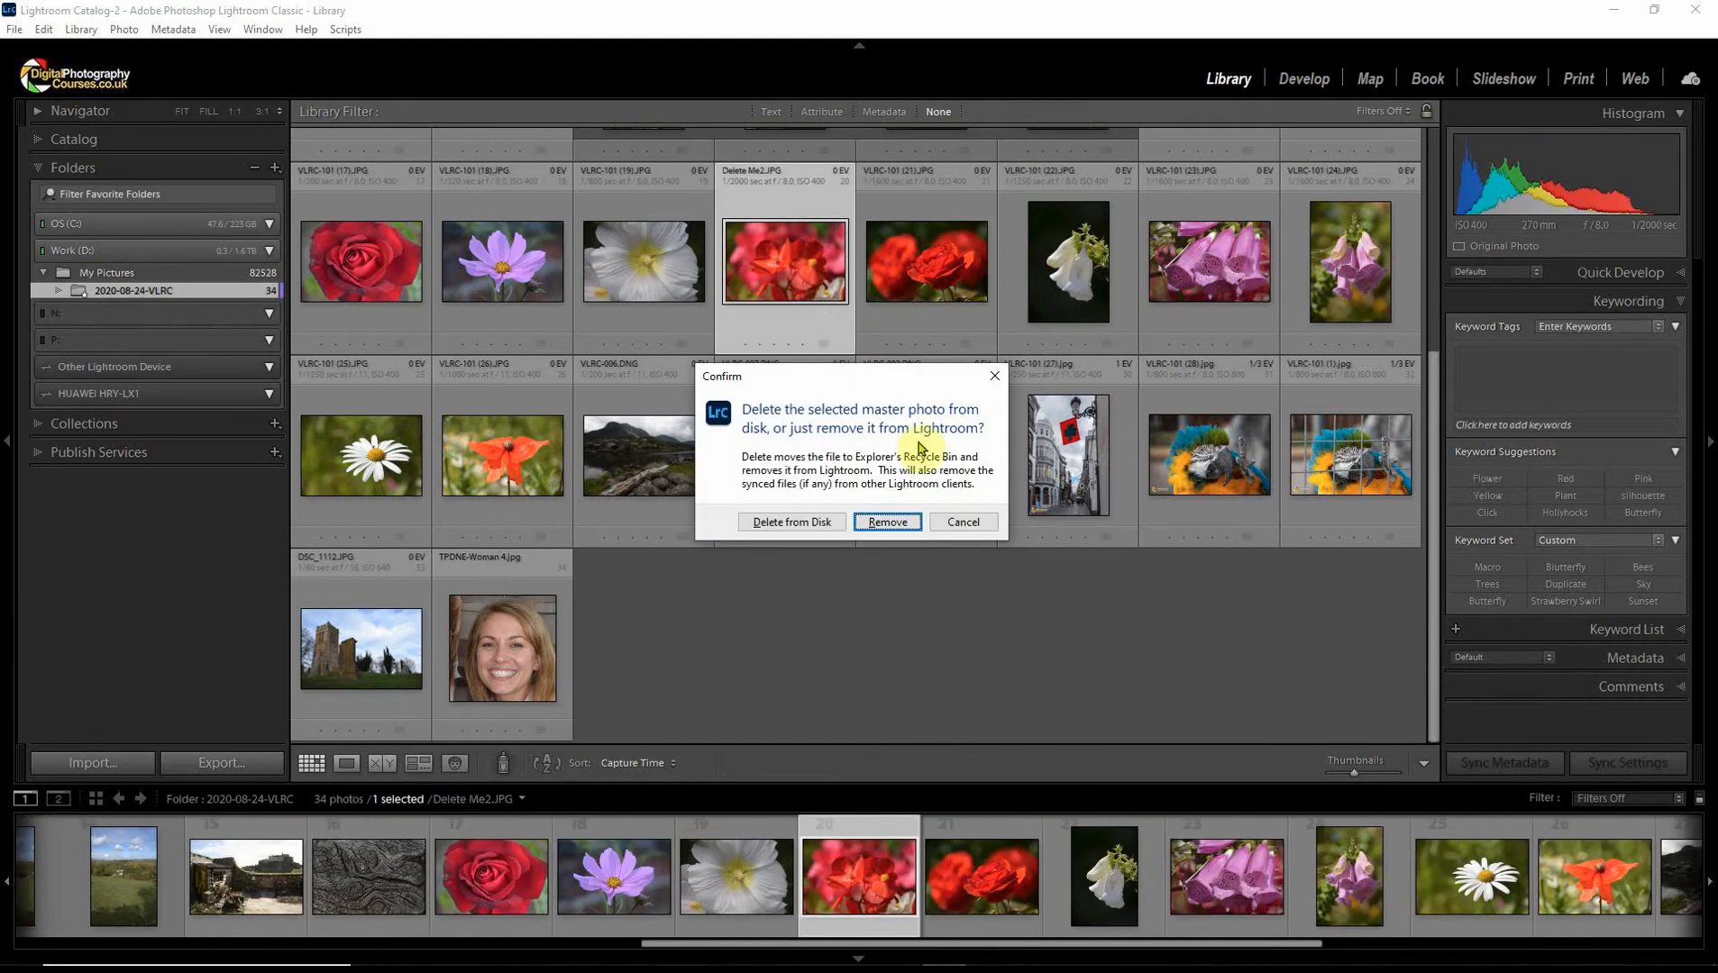
left_click(809, 526)
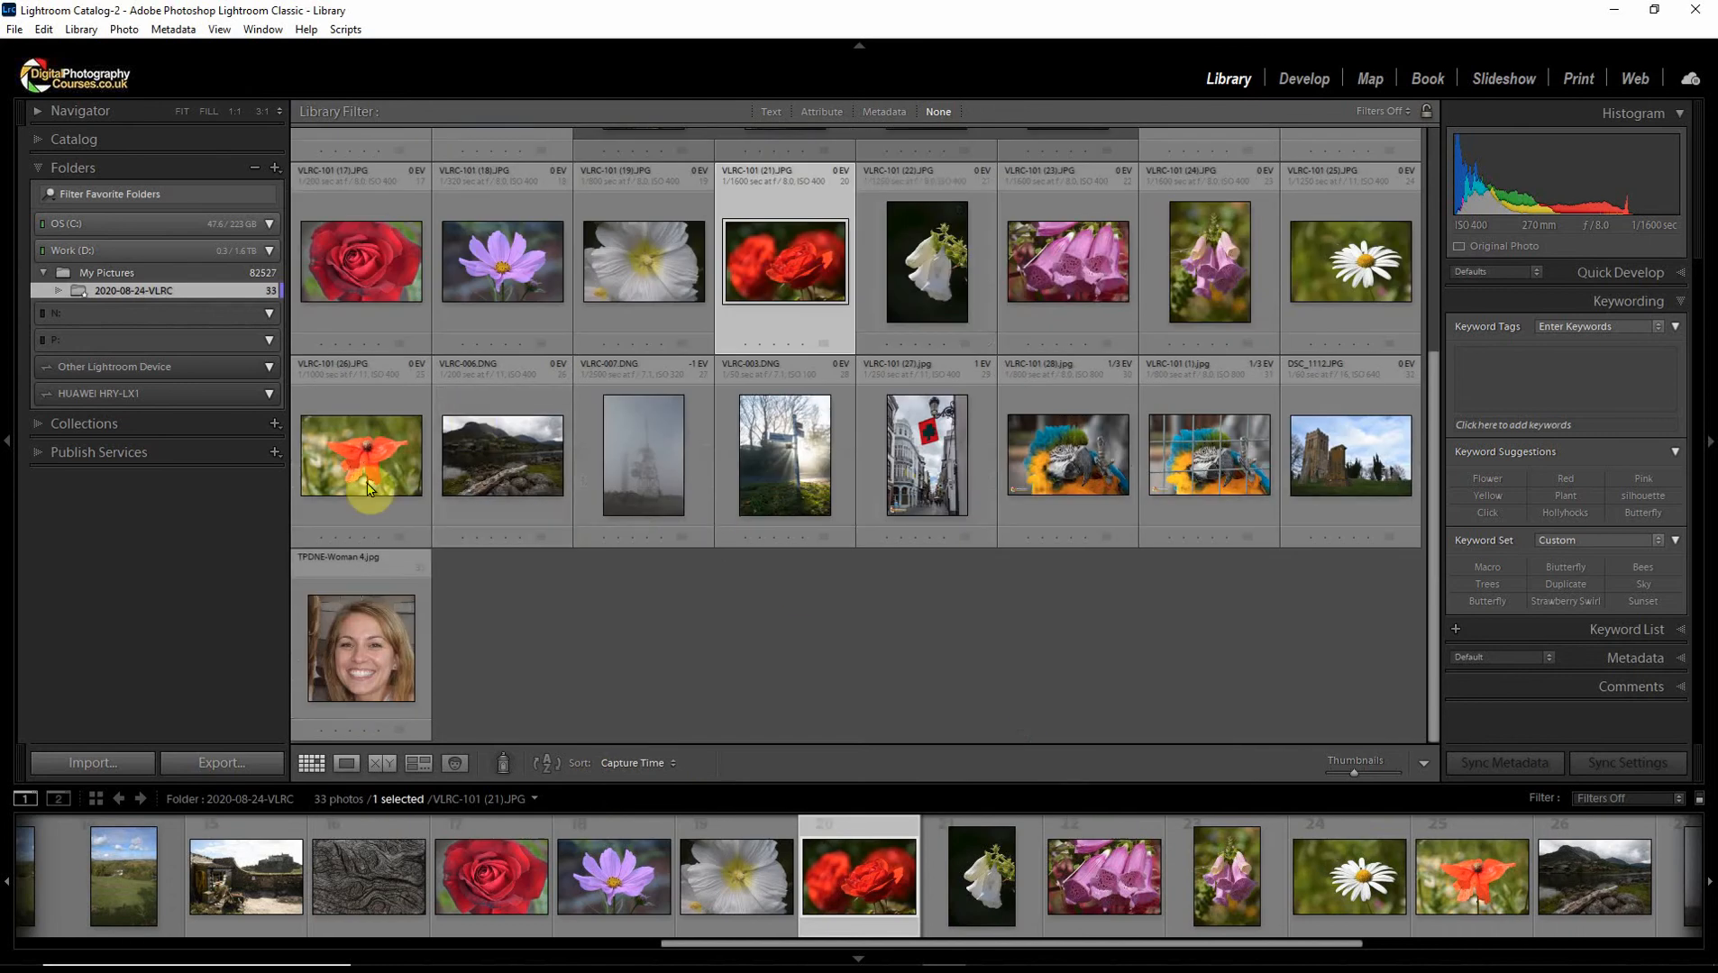
Synchronize the 2020-08-24-VLRC folder again to re-import the removed photo Remove Me.jpg, and display the folder's full contents
right_click(164, 295)
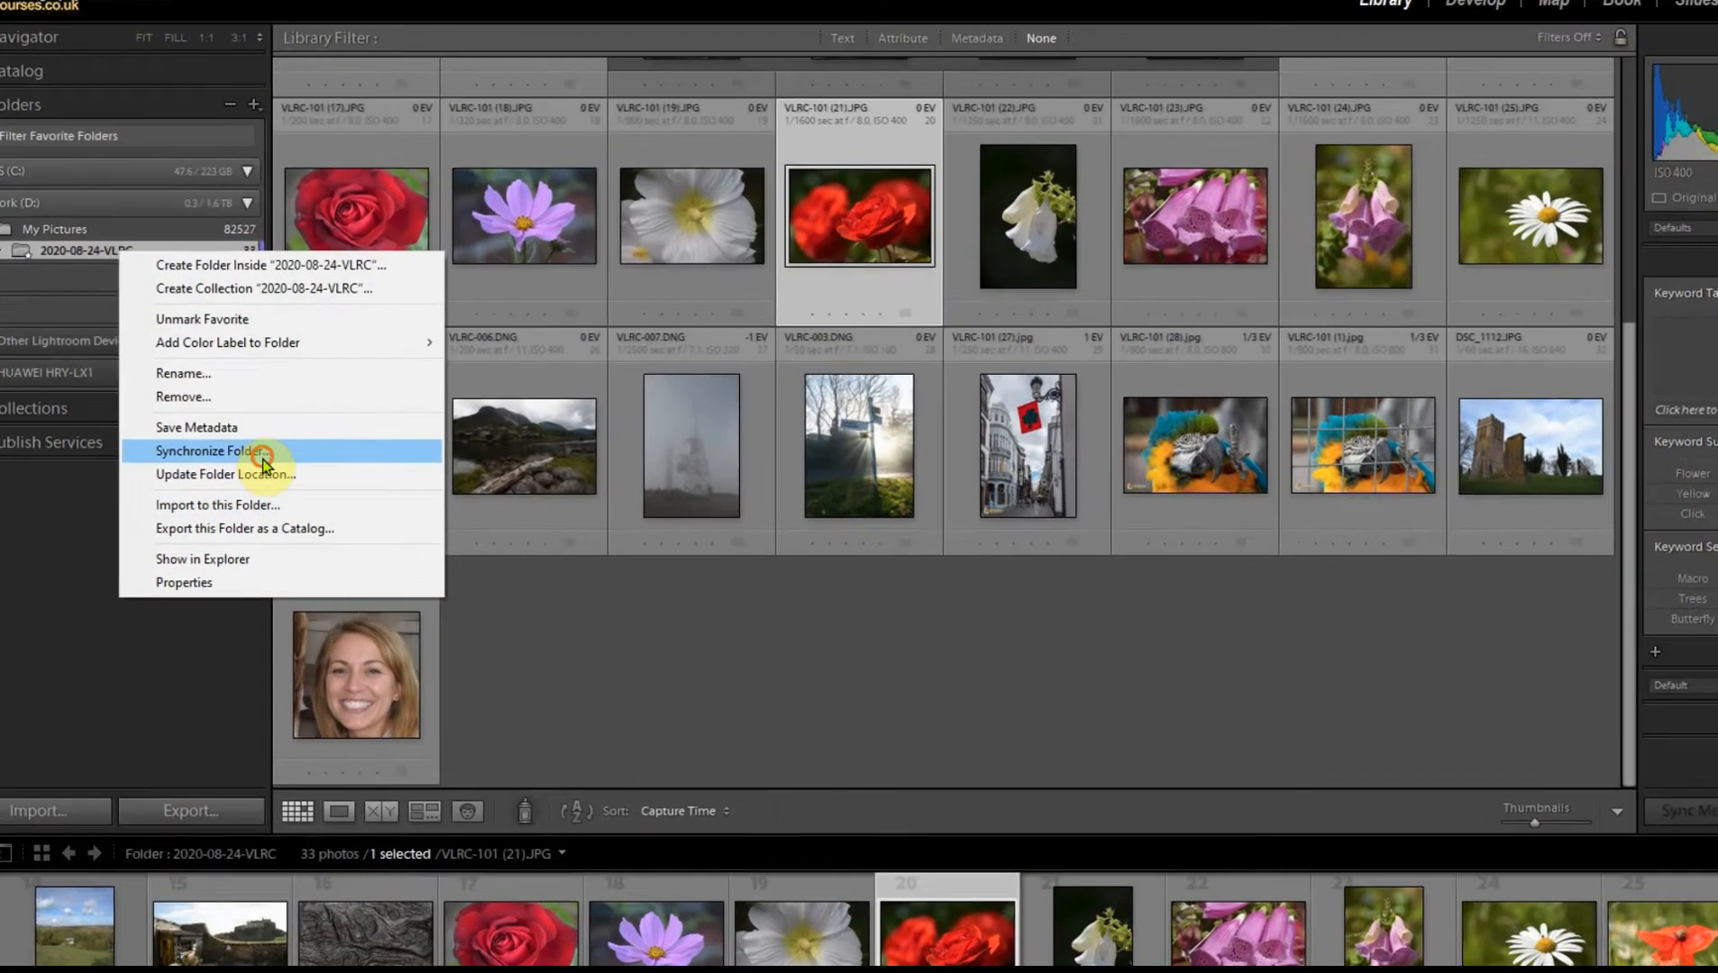
left_click(283, 472)
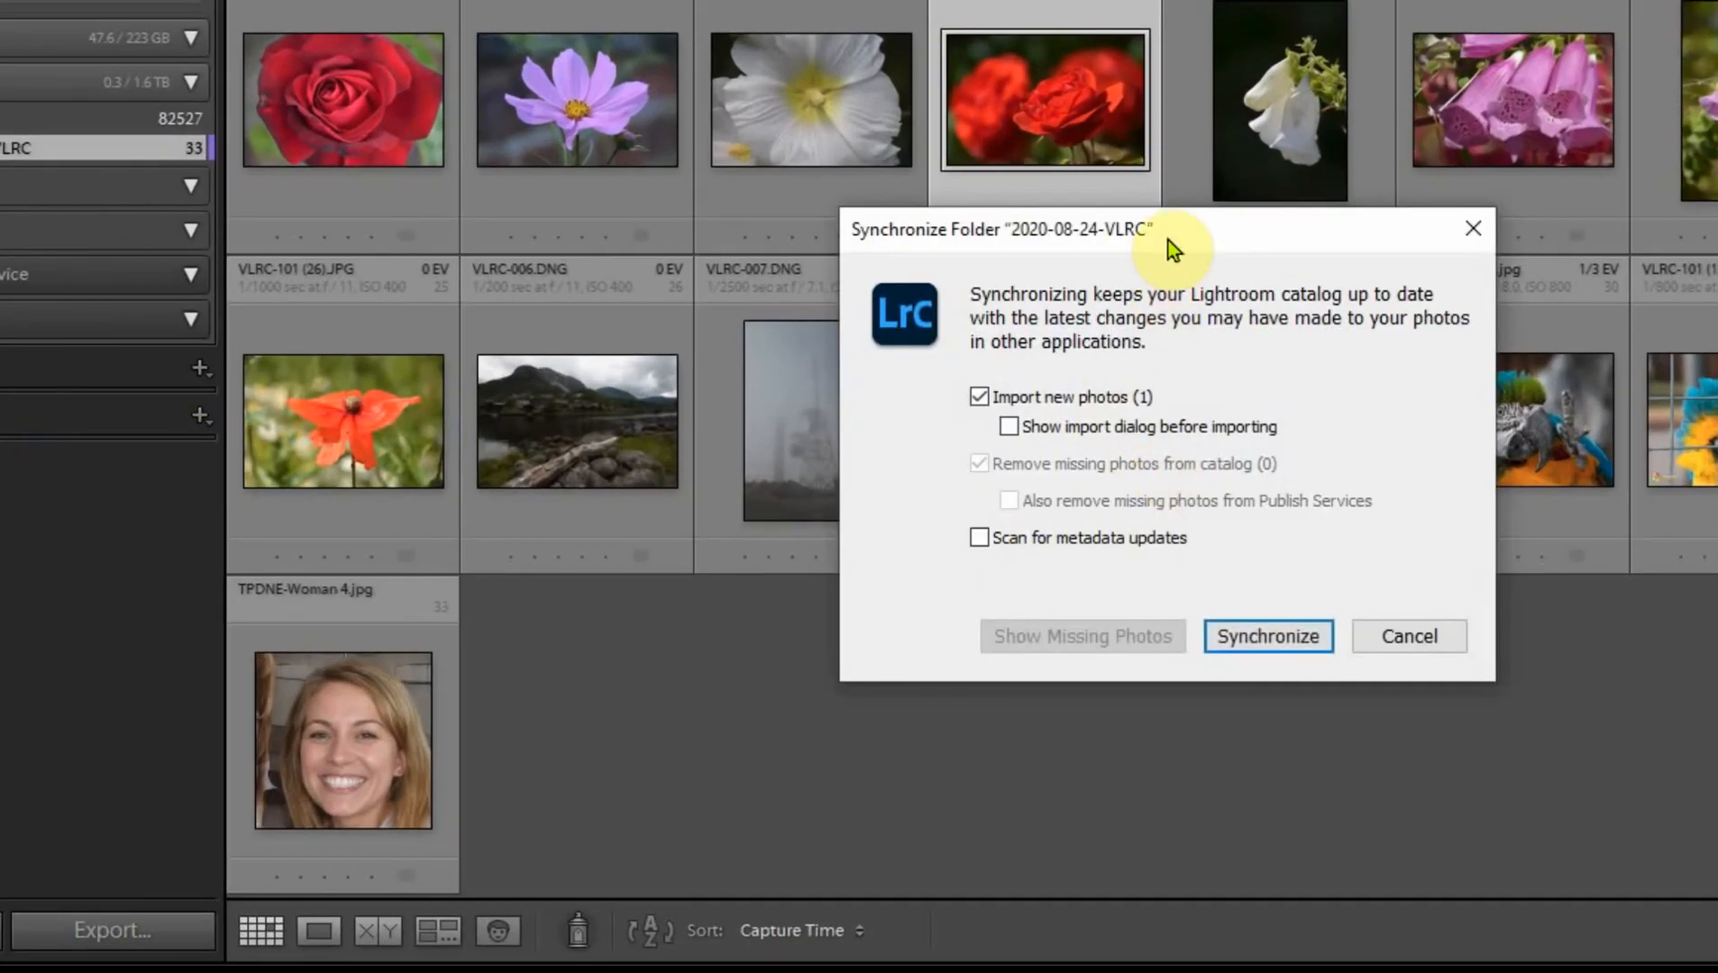
left_click_drag(1167, 241, 1144, 52)
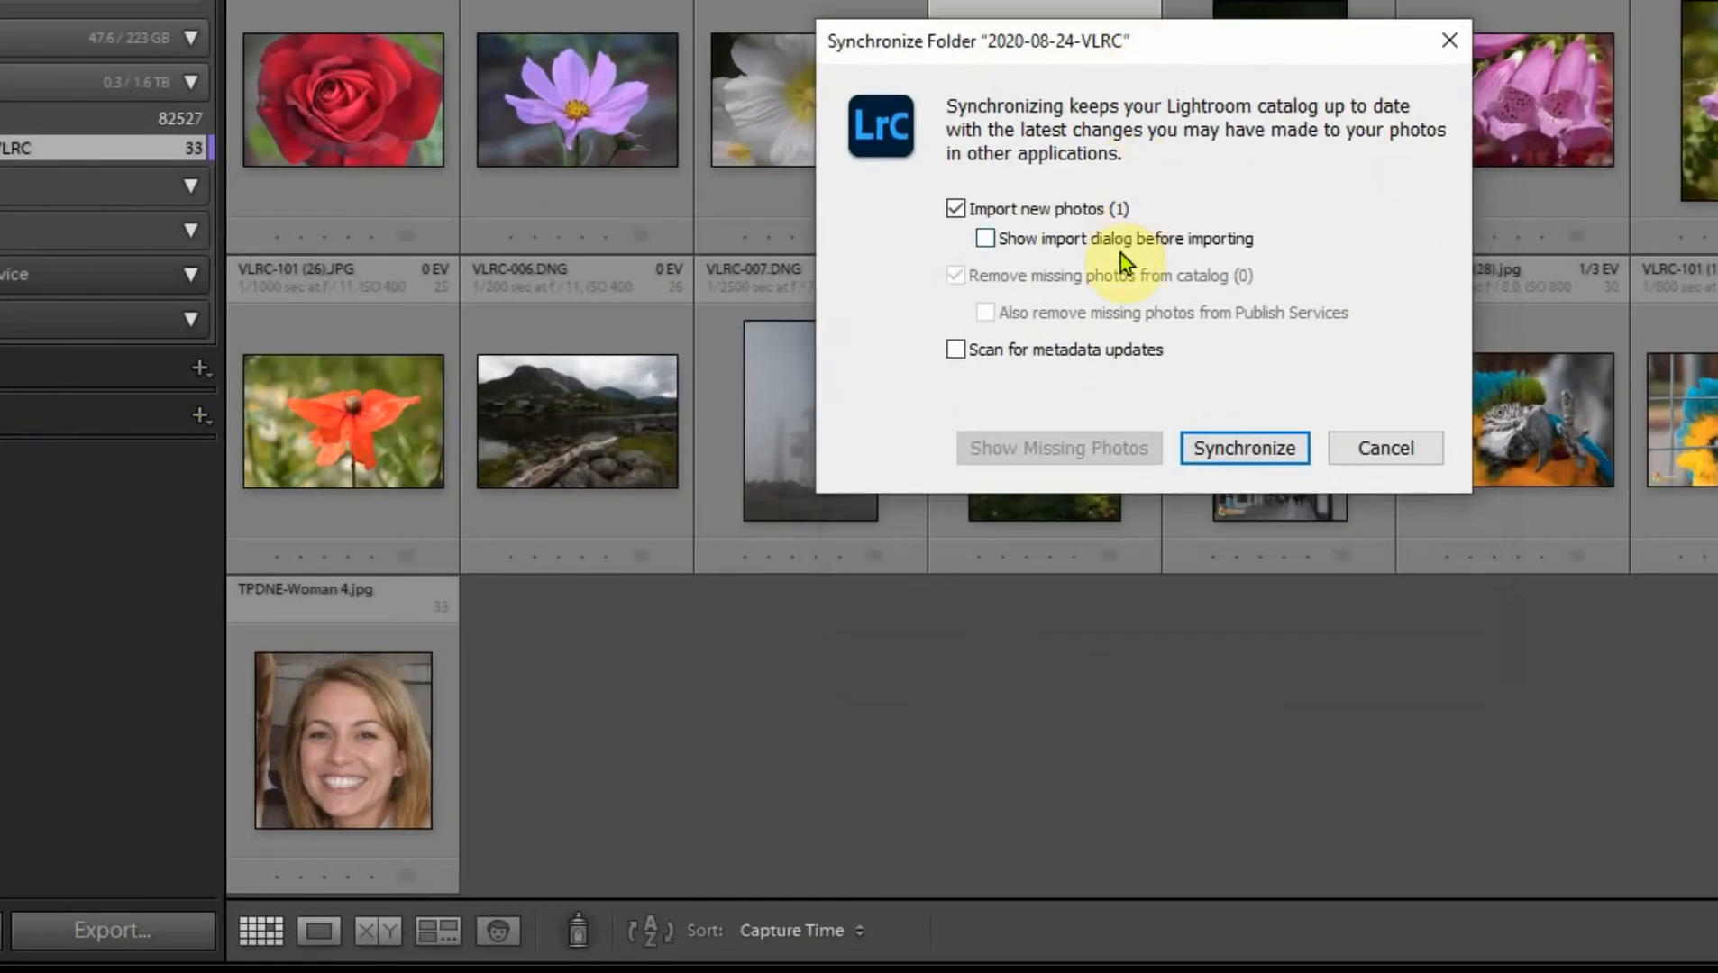
left_click(1253, 451)
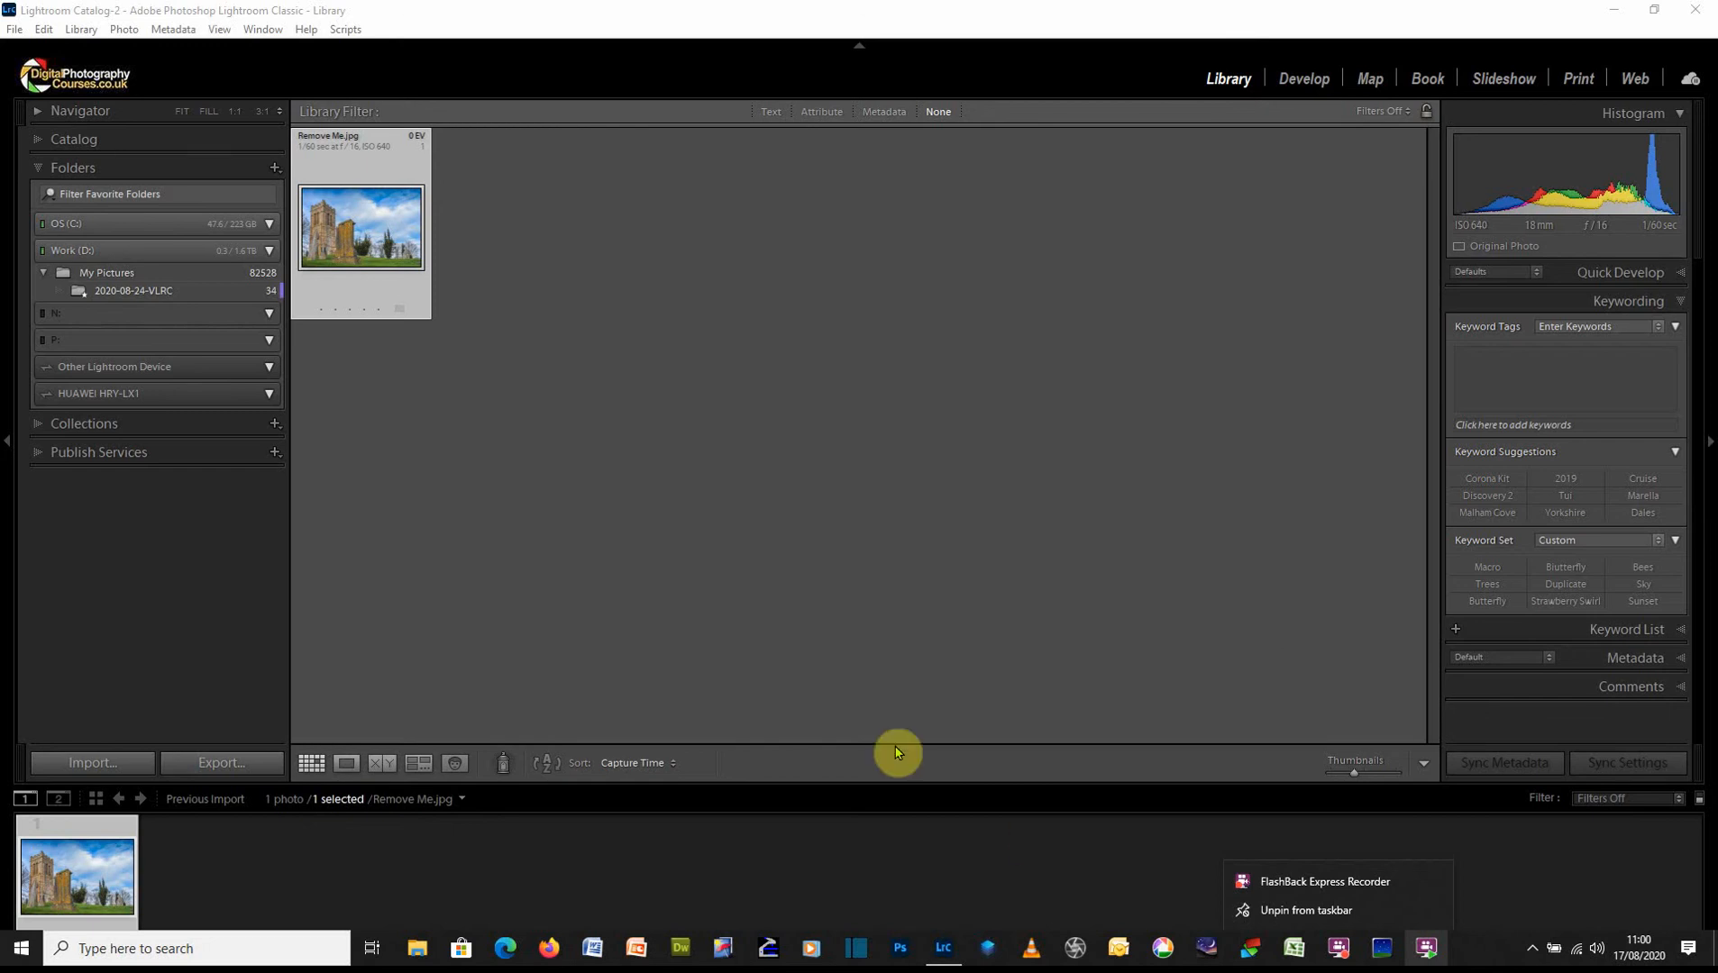
left_click(173, 293)
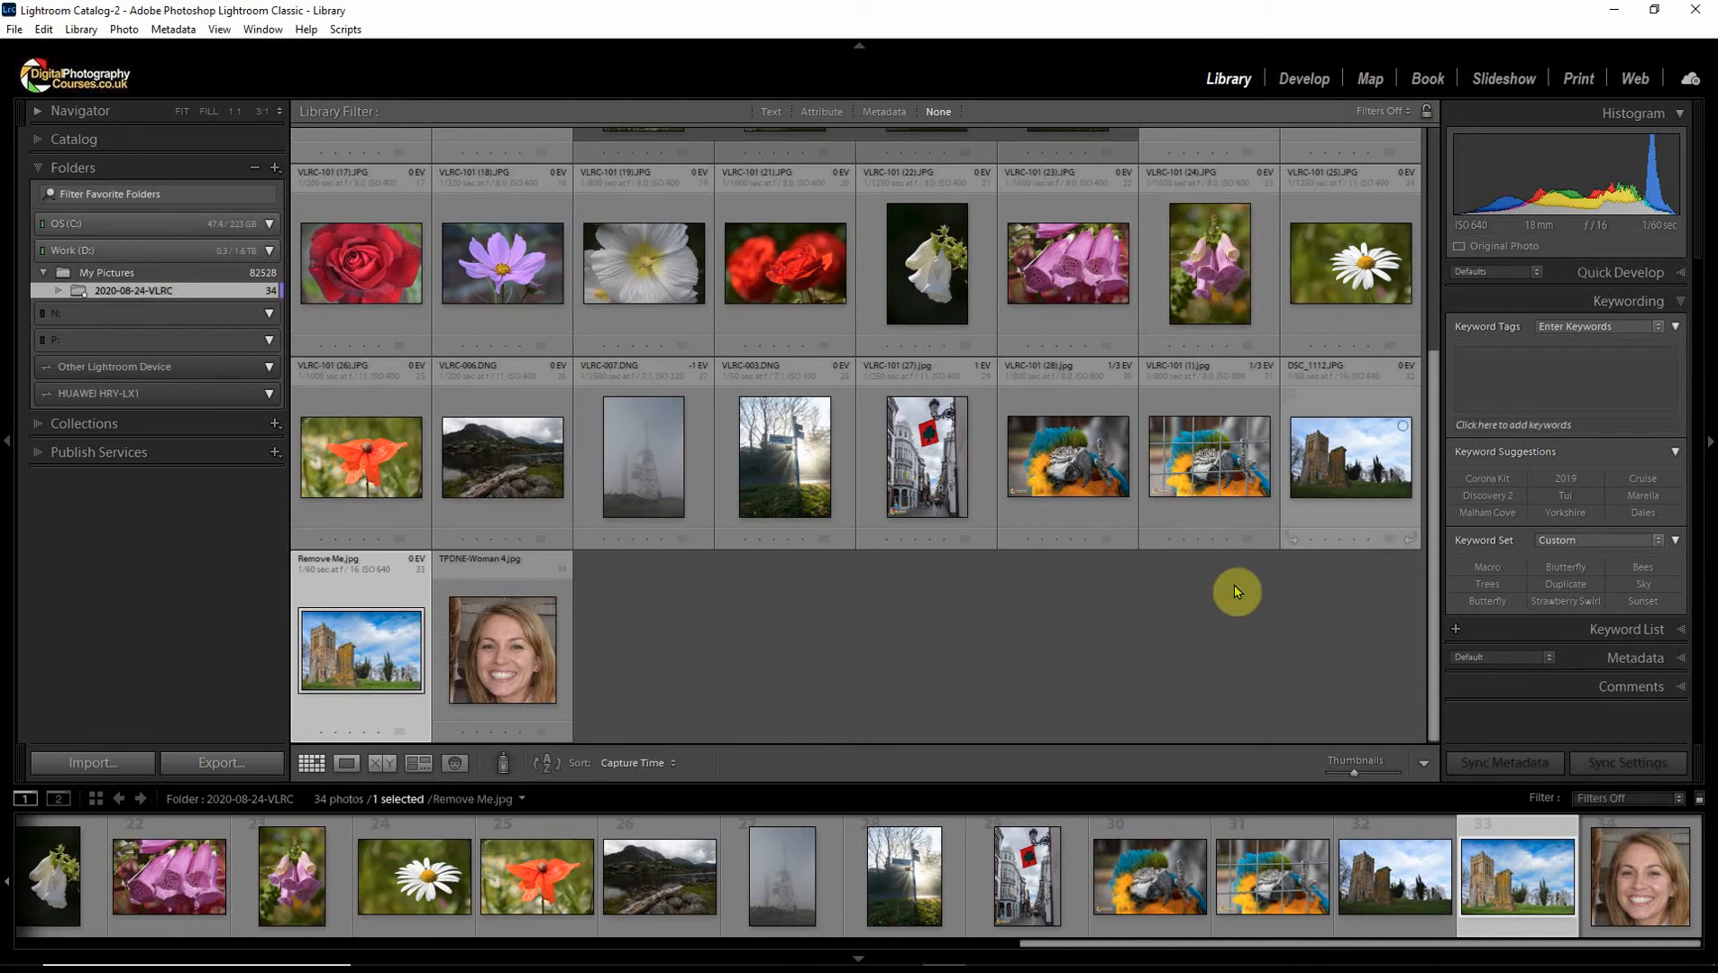
Hide the module picker, both side panel groups and the filmstrip to enlarge the photo grid
left_click(860, 52)
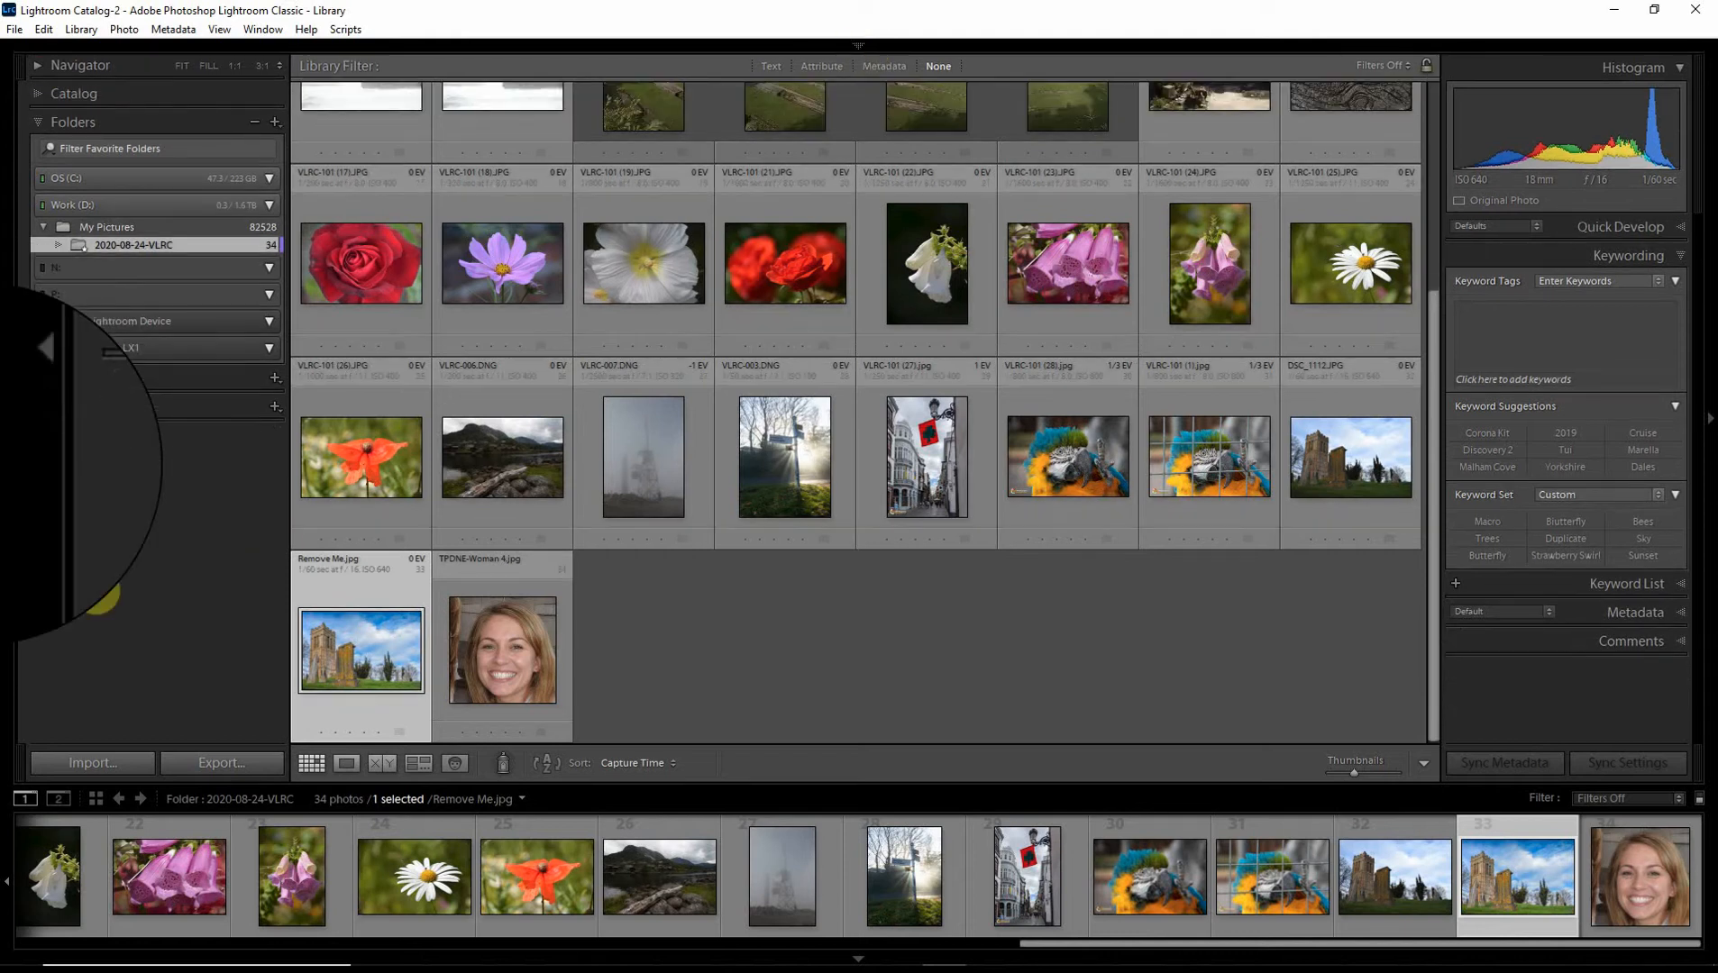
left_click(49, 354)
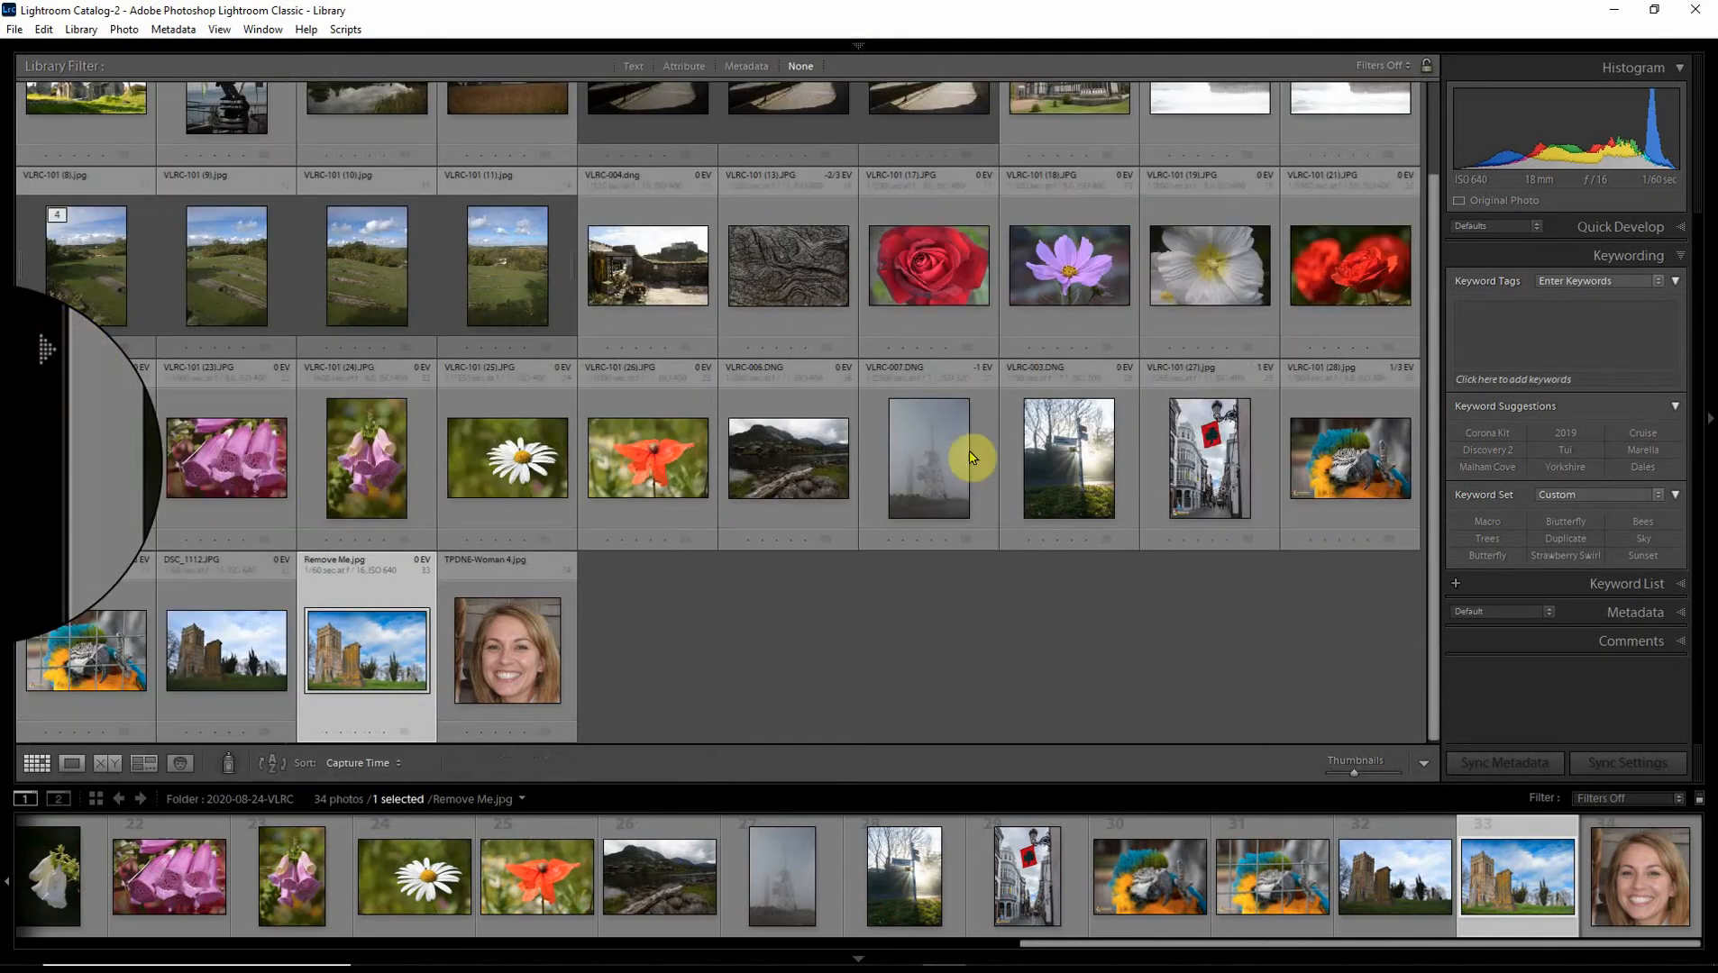
left_click(1710, 419)
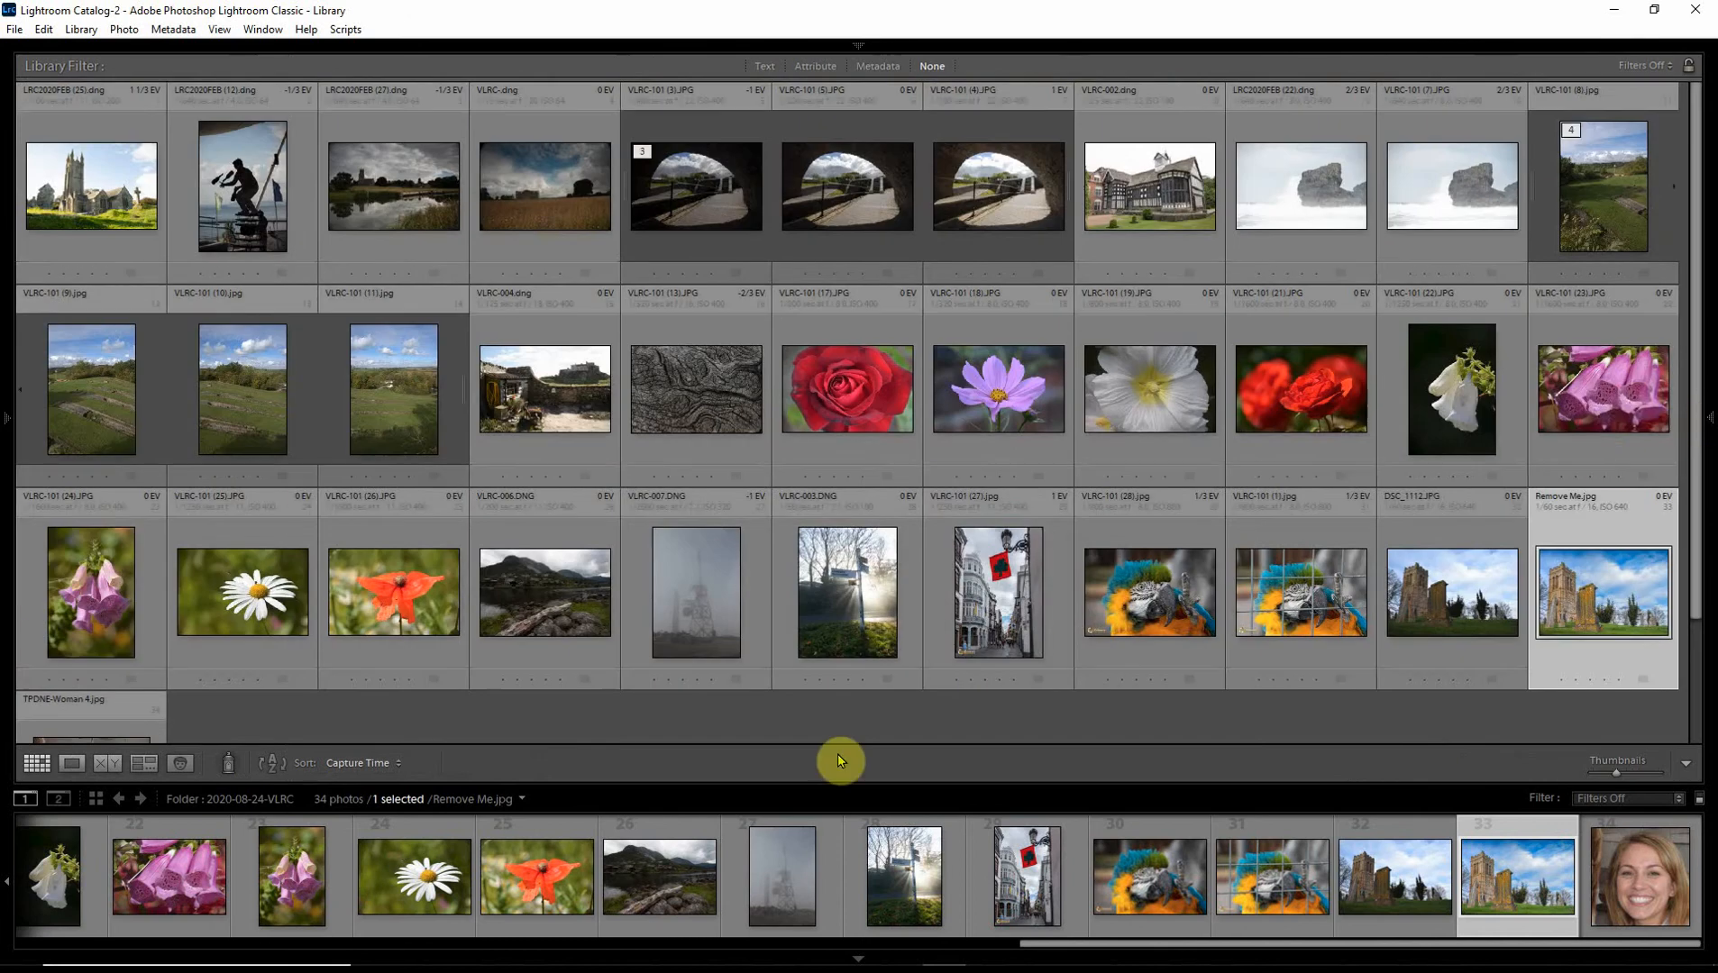
mouse_move(883, 955)
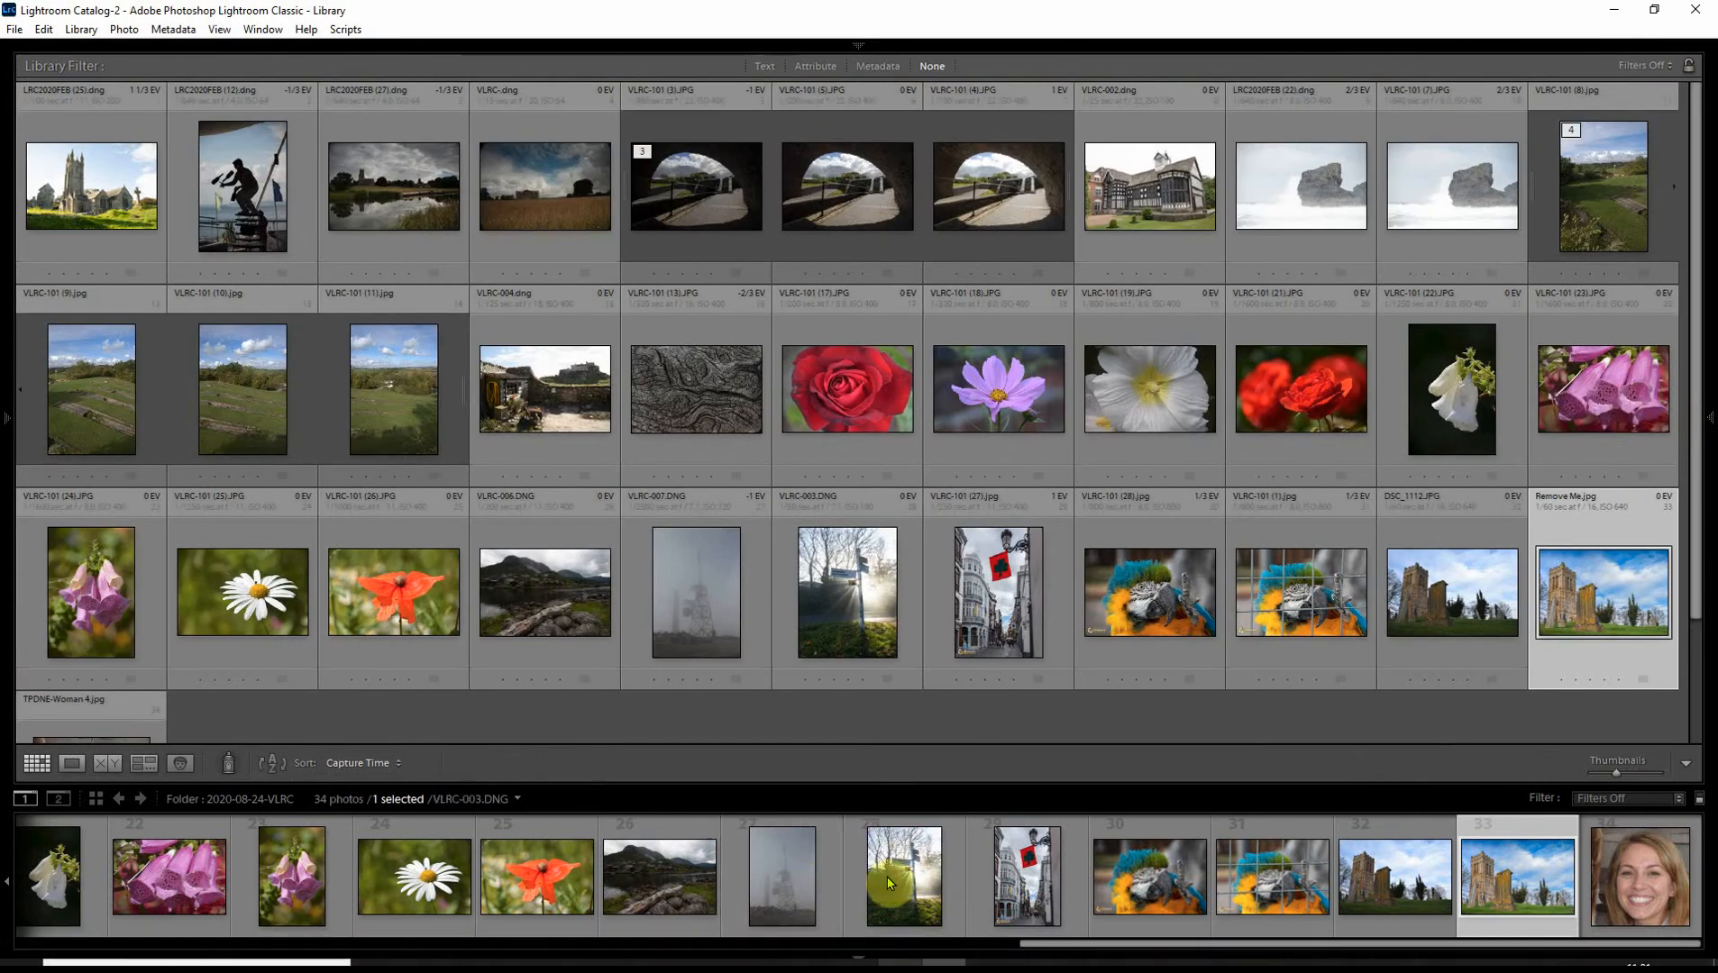
left_click(860, 965)
Show both side panel groups, the module picker and the filmstrip around the grid again
left_click(1706, 436)
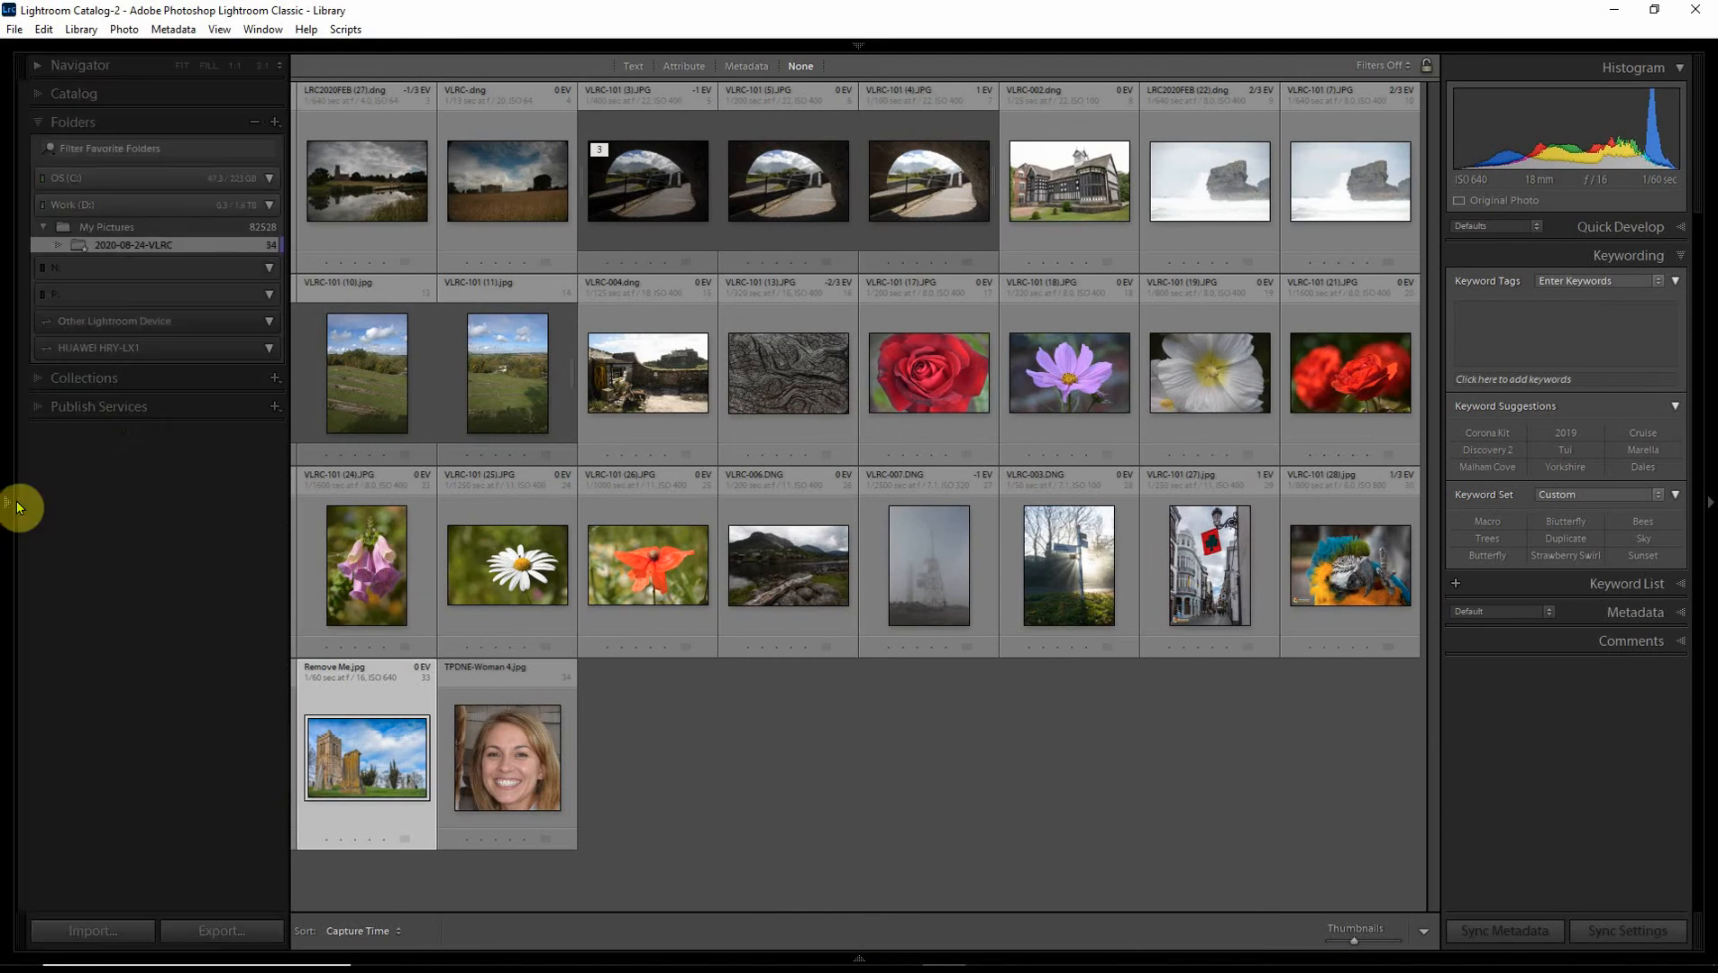
left_click(8, 505)
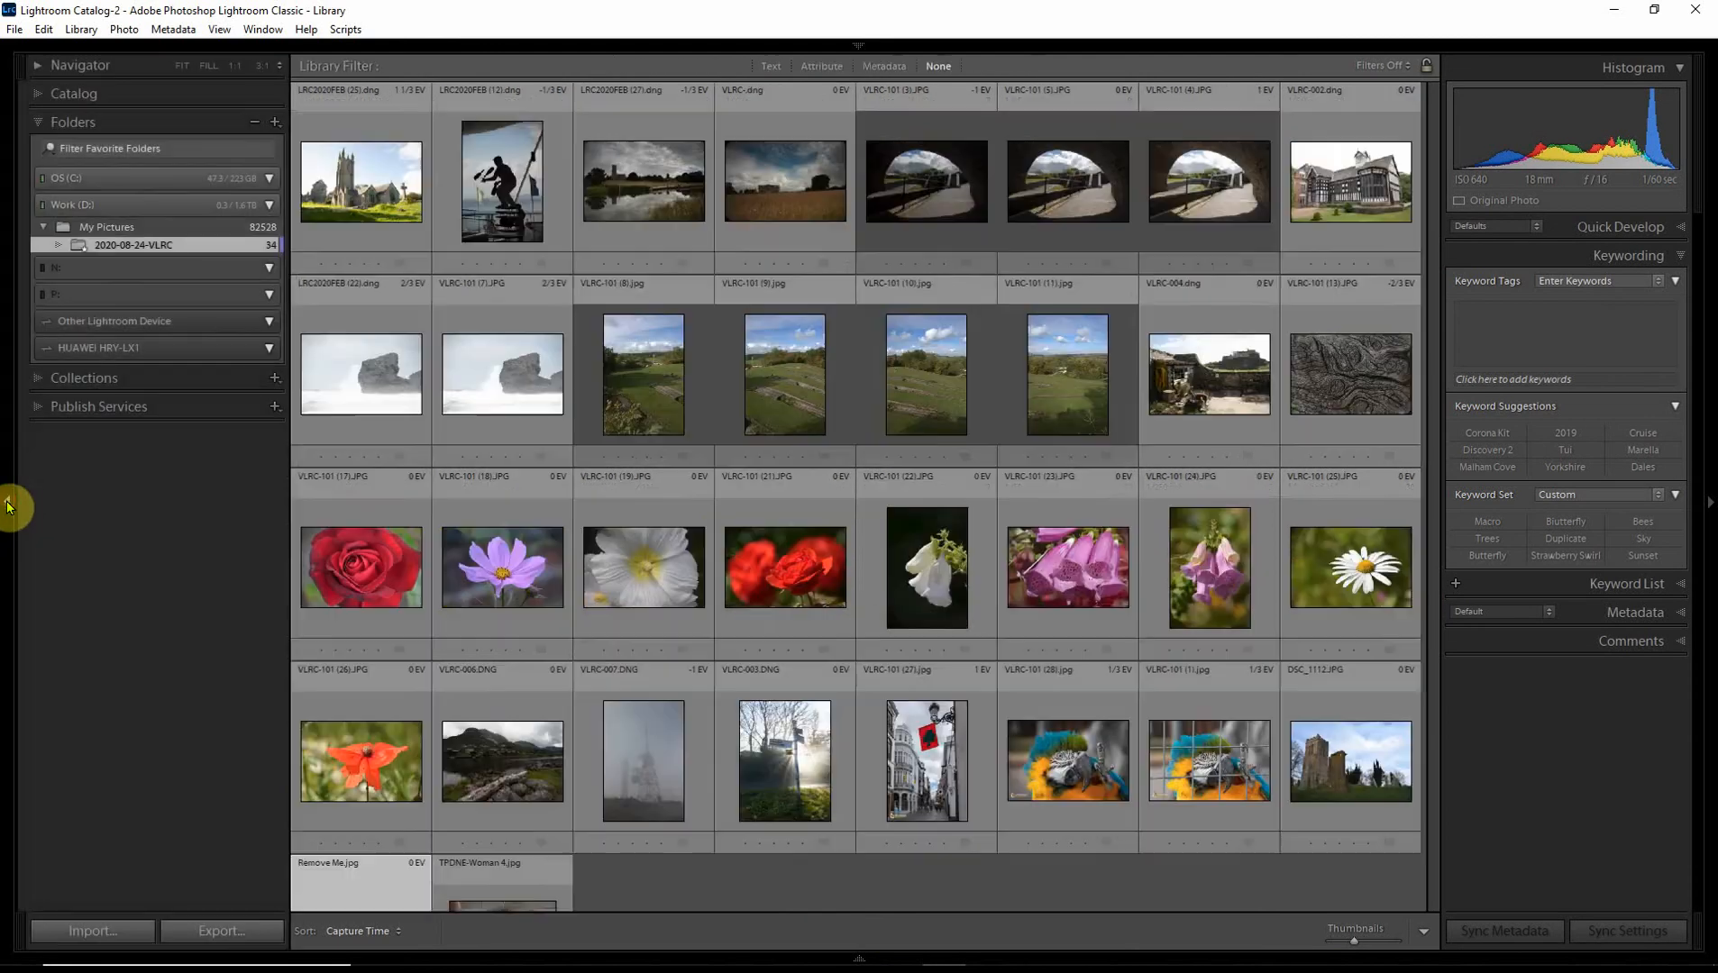
left_click(856, 47)
left_click(856, 960)
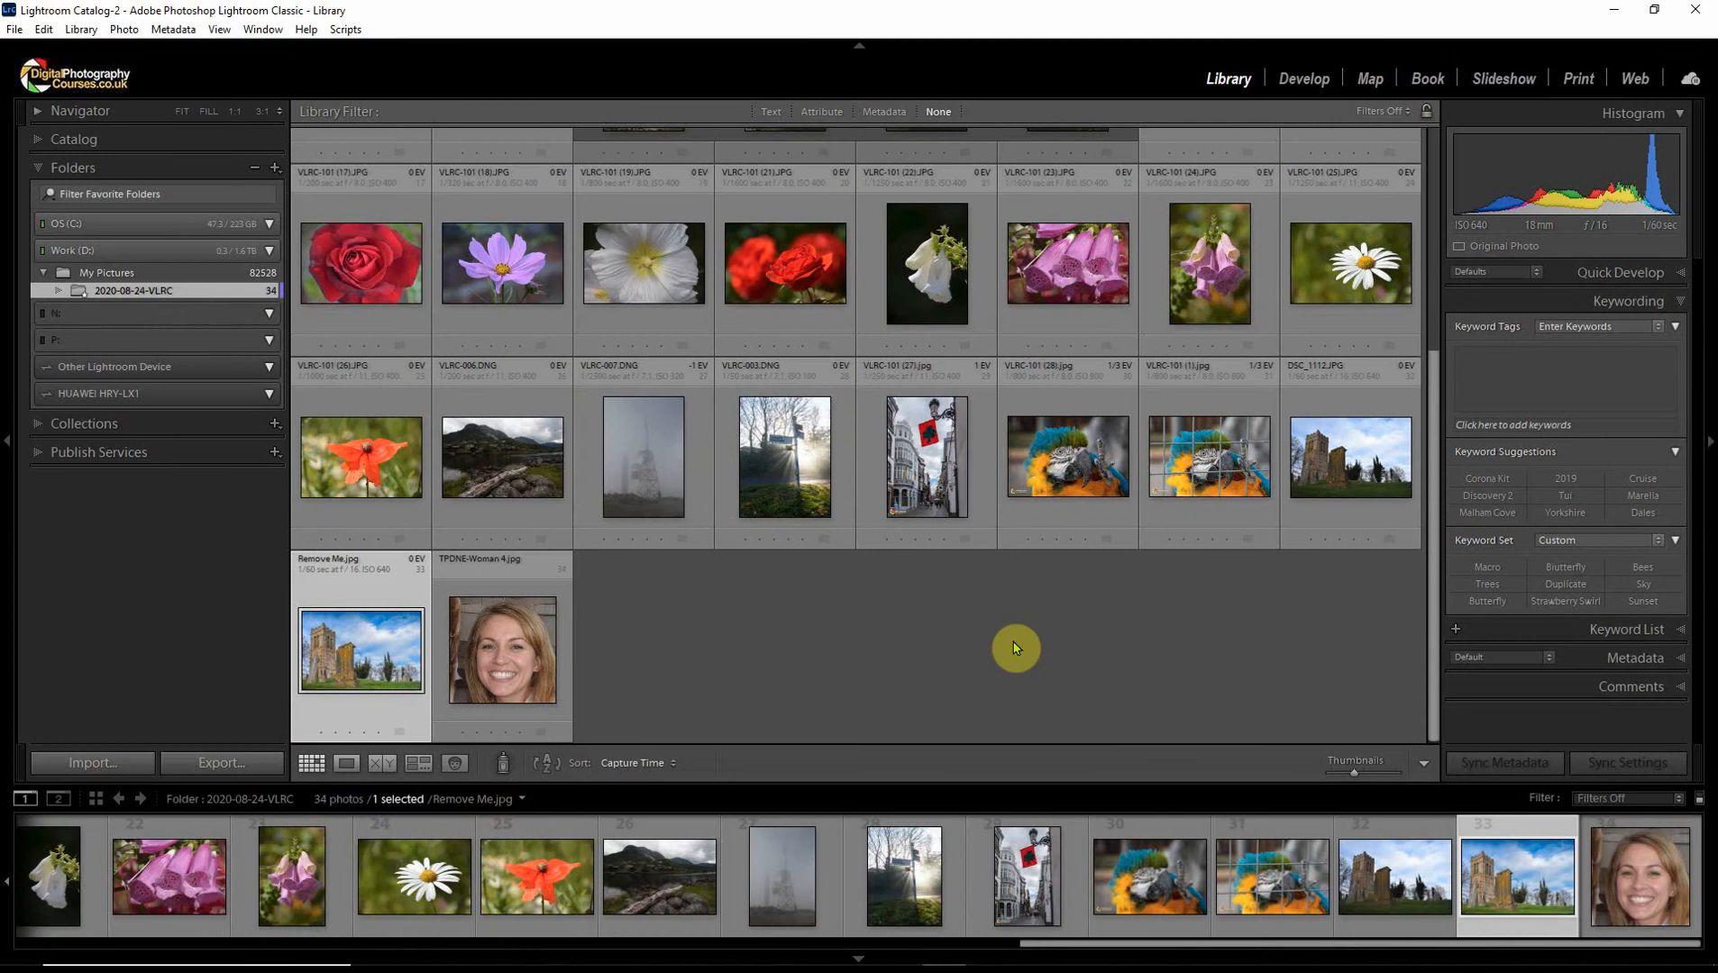
scroll(1014, 645, "up", 3)
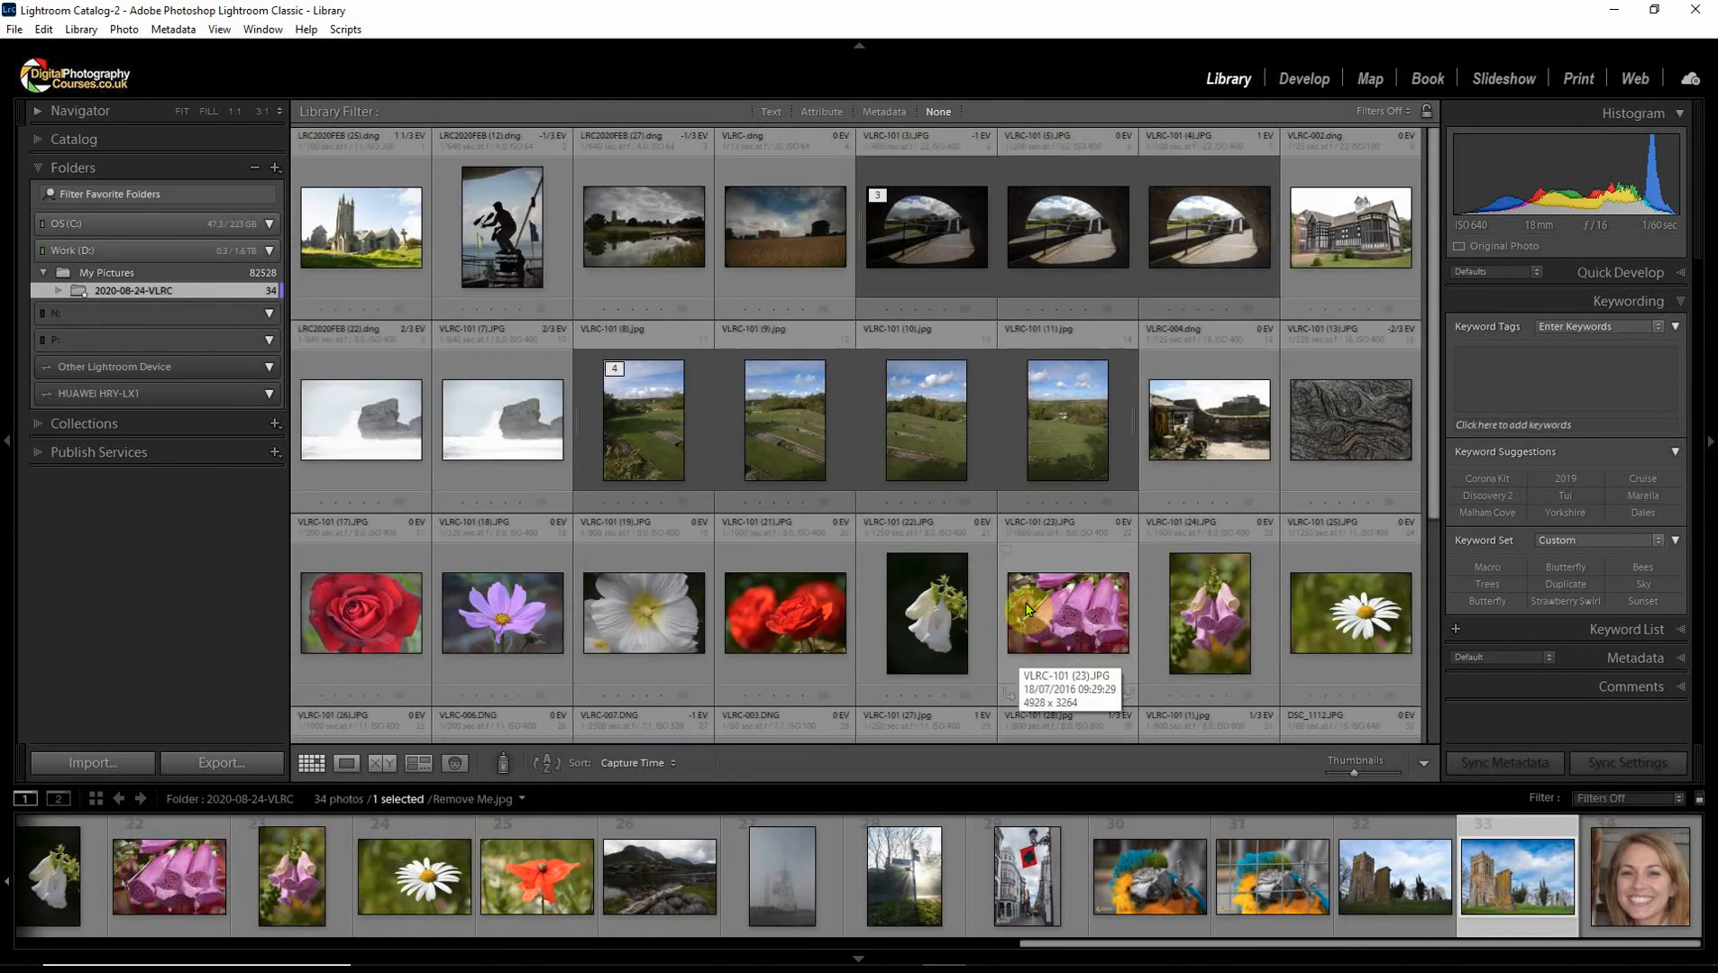
Hide the module picker, the filmstrip and each side panel group one after another
key("F5")
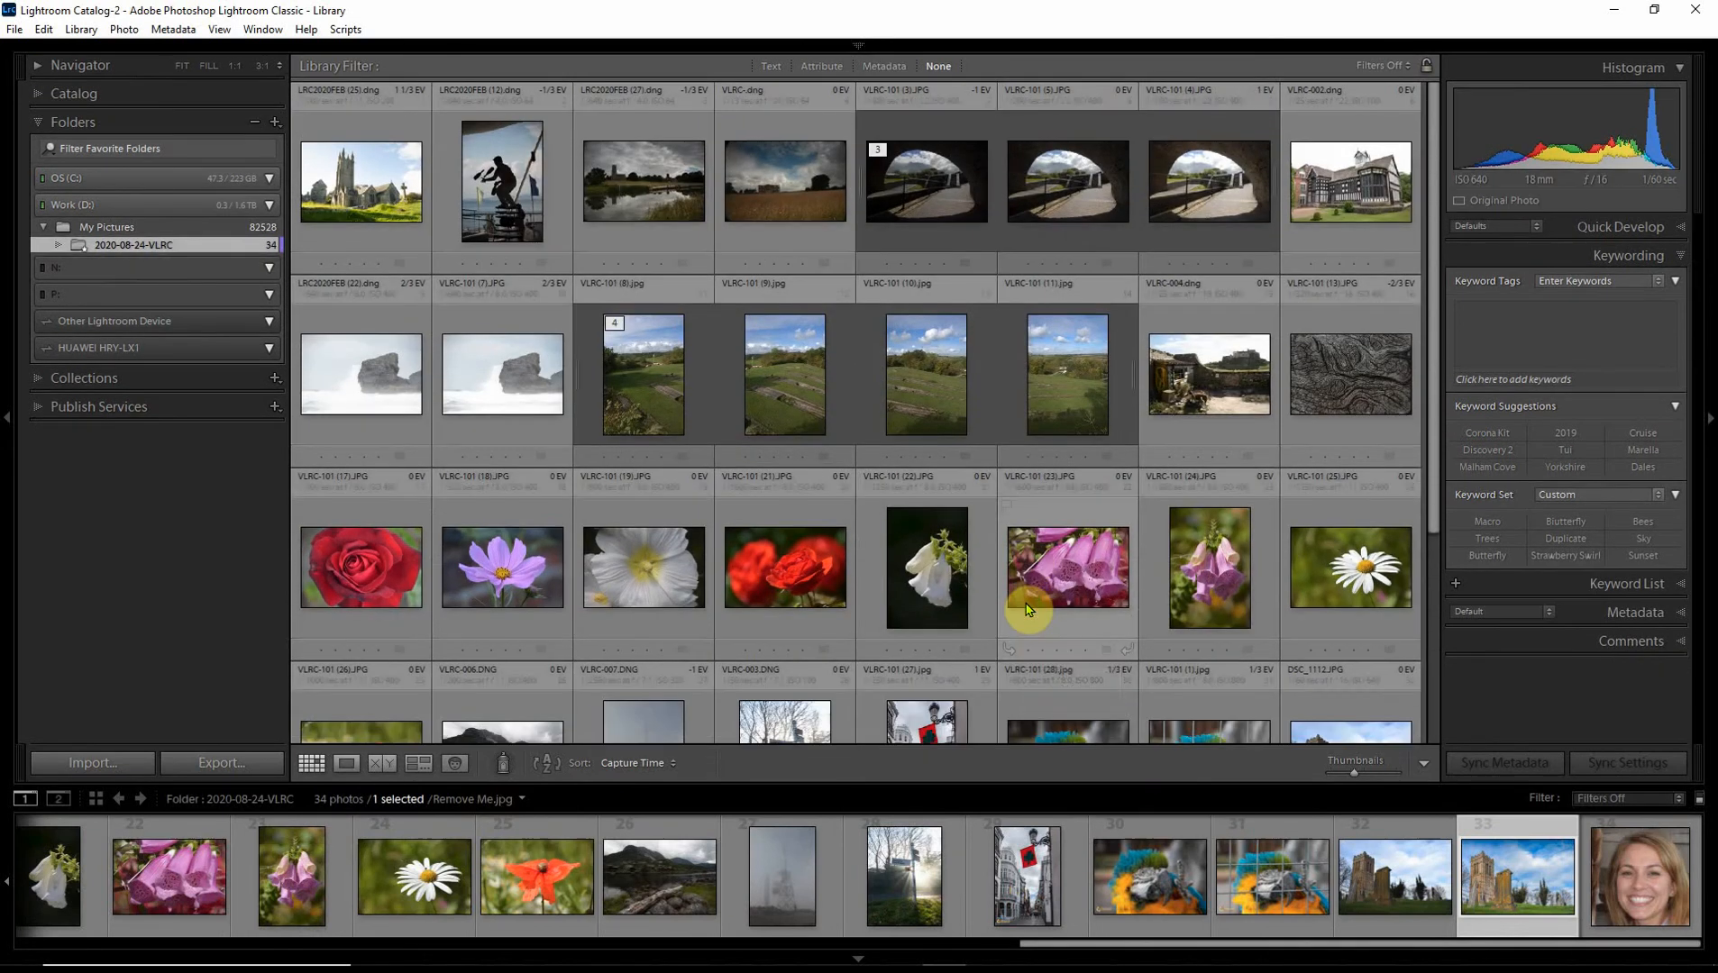
key("F6")
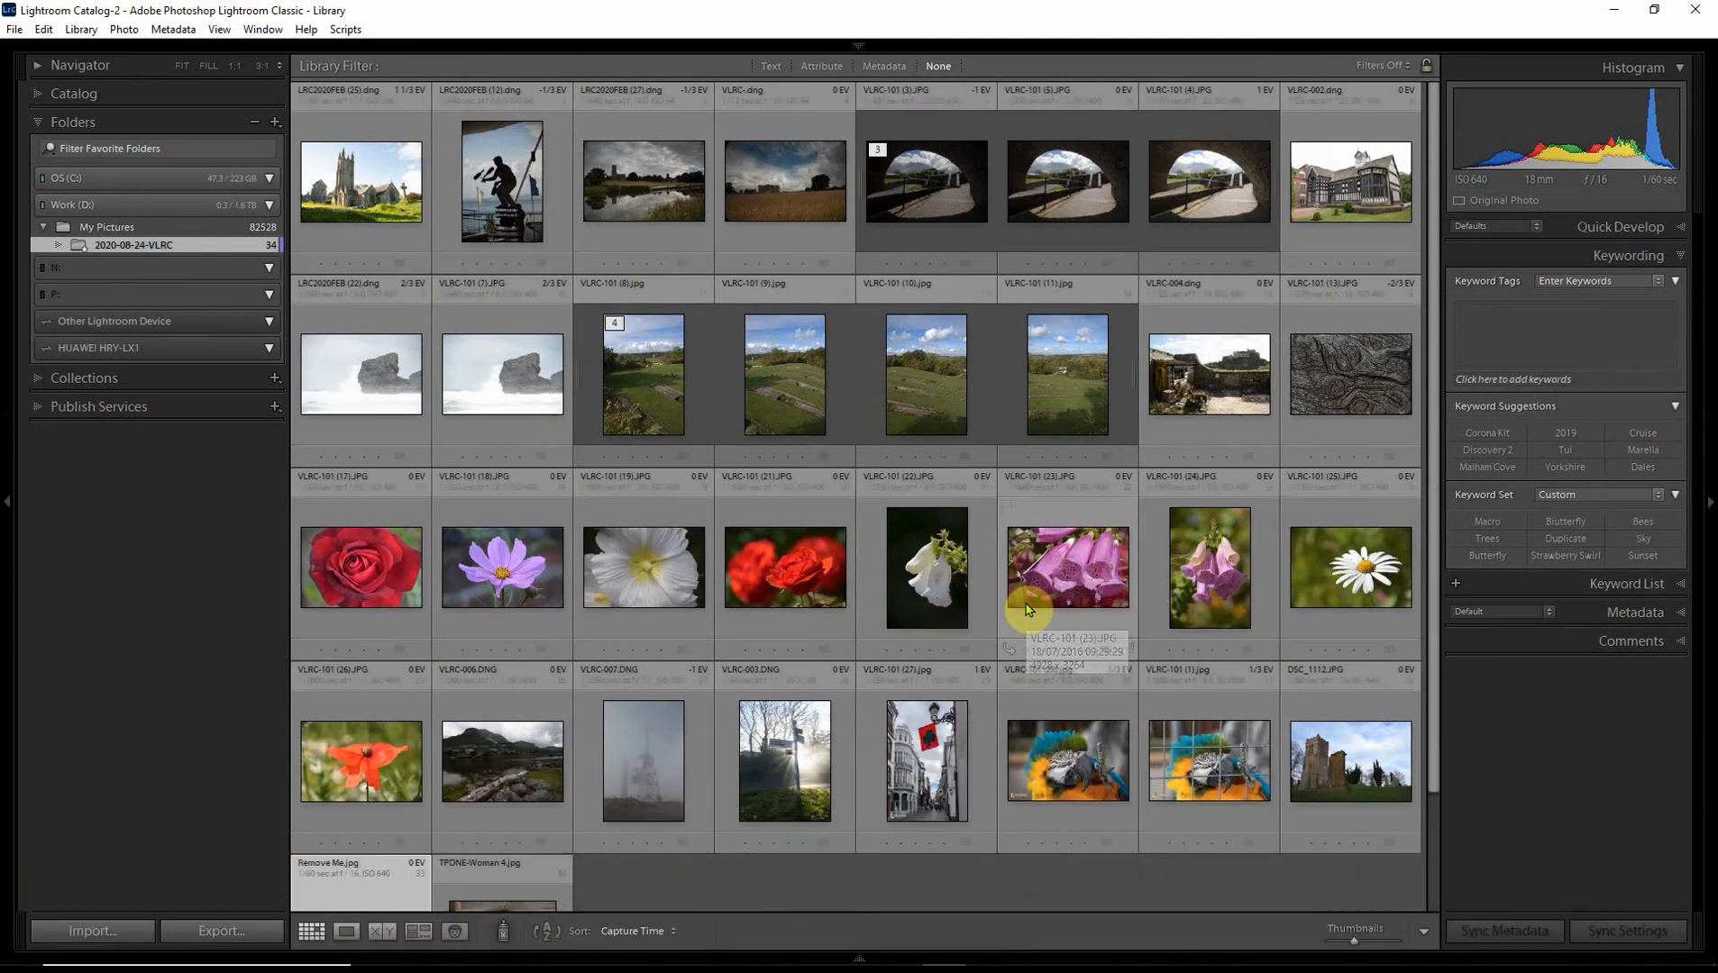
key("F7")
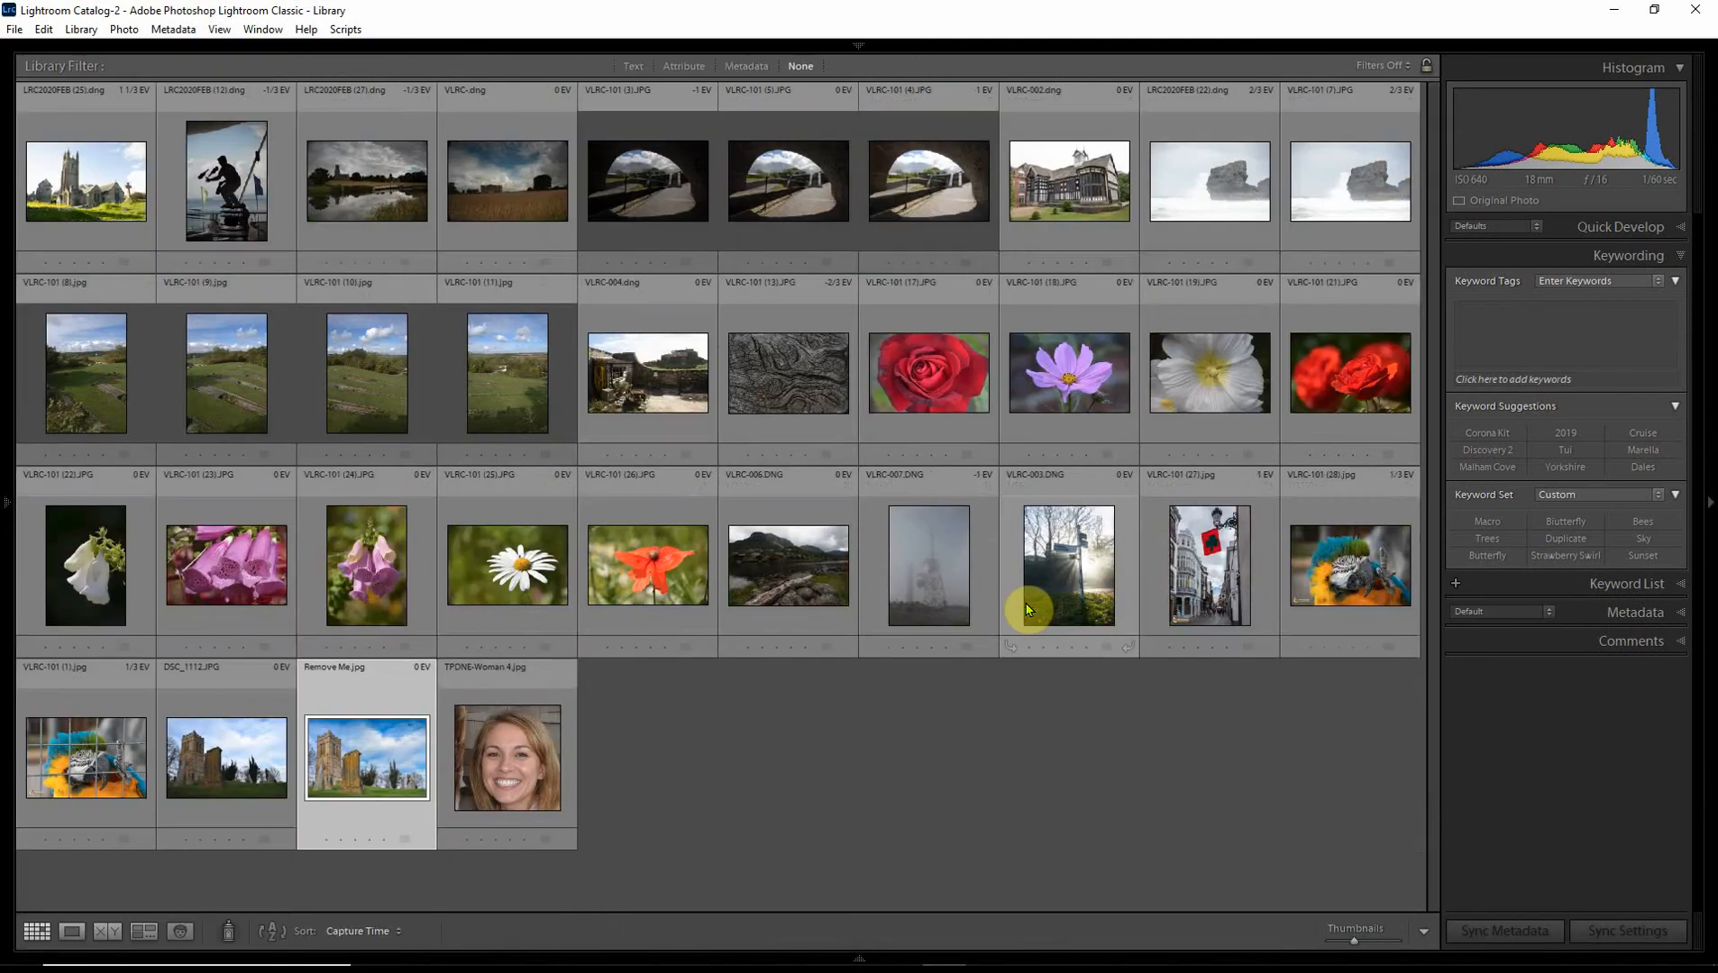
key("F8")
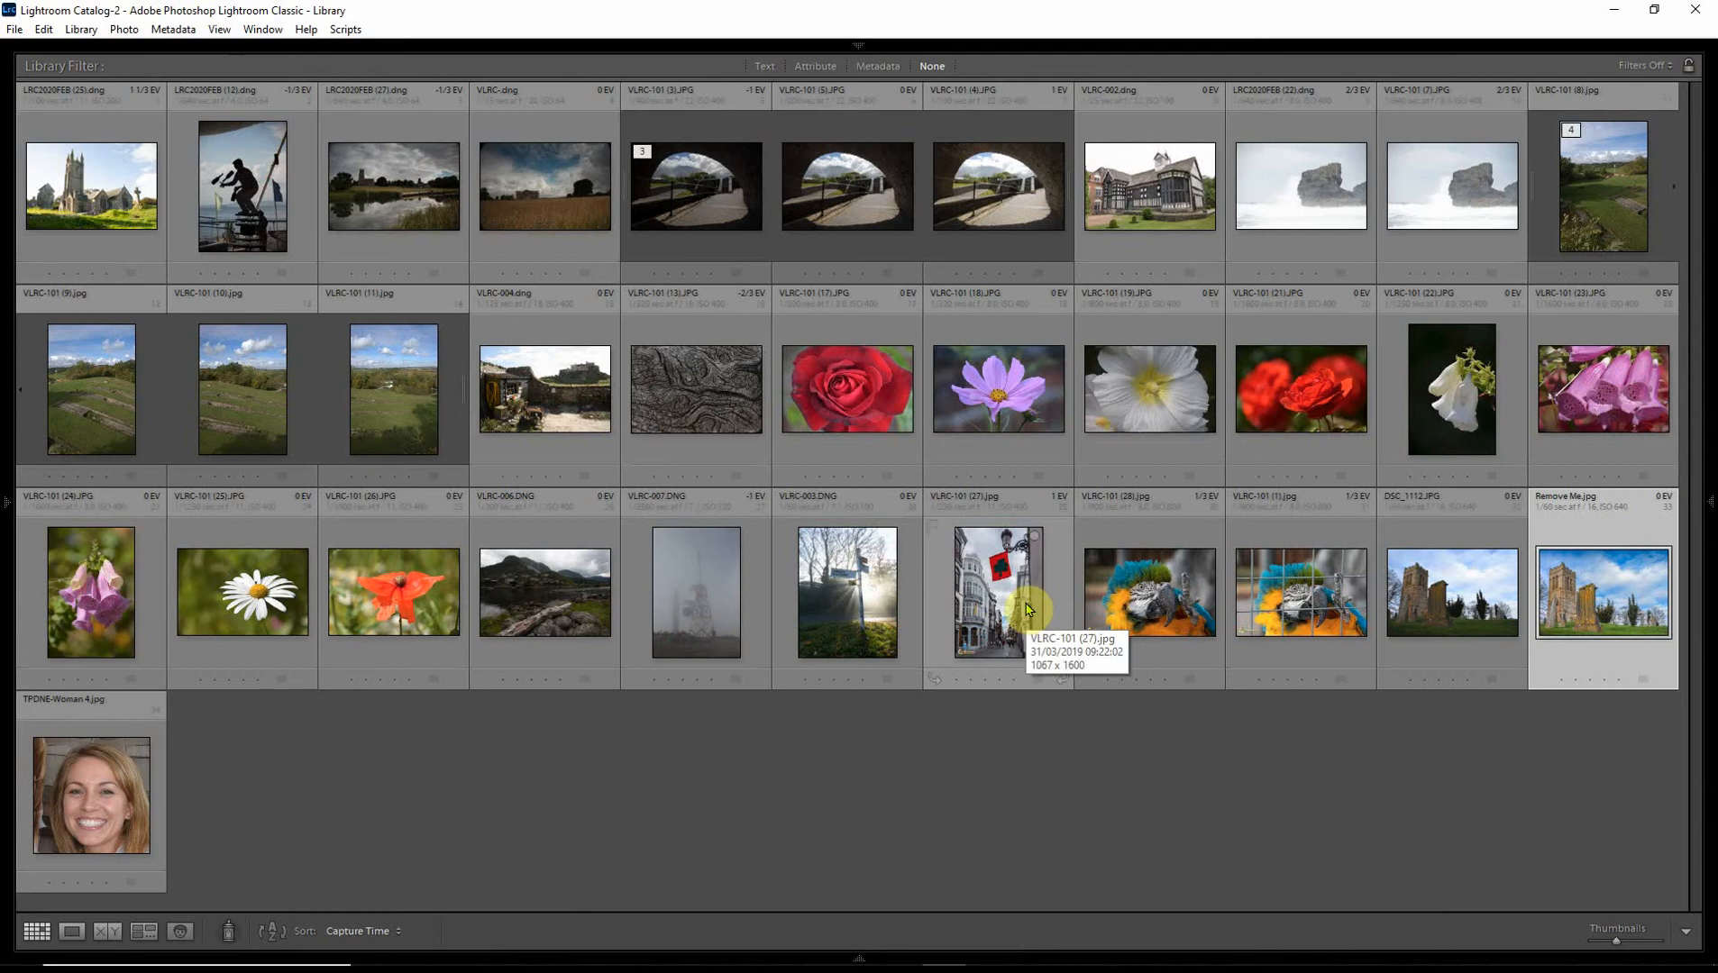
Bring back the module picker, both side panel groups and the filmstrip individually
key("F5")
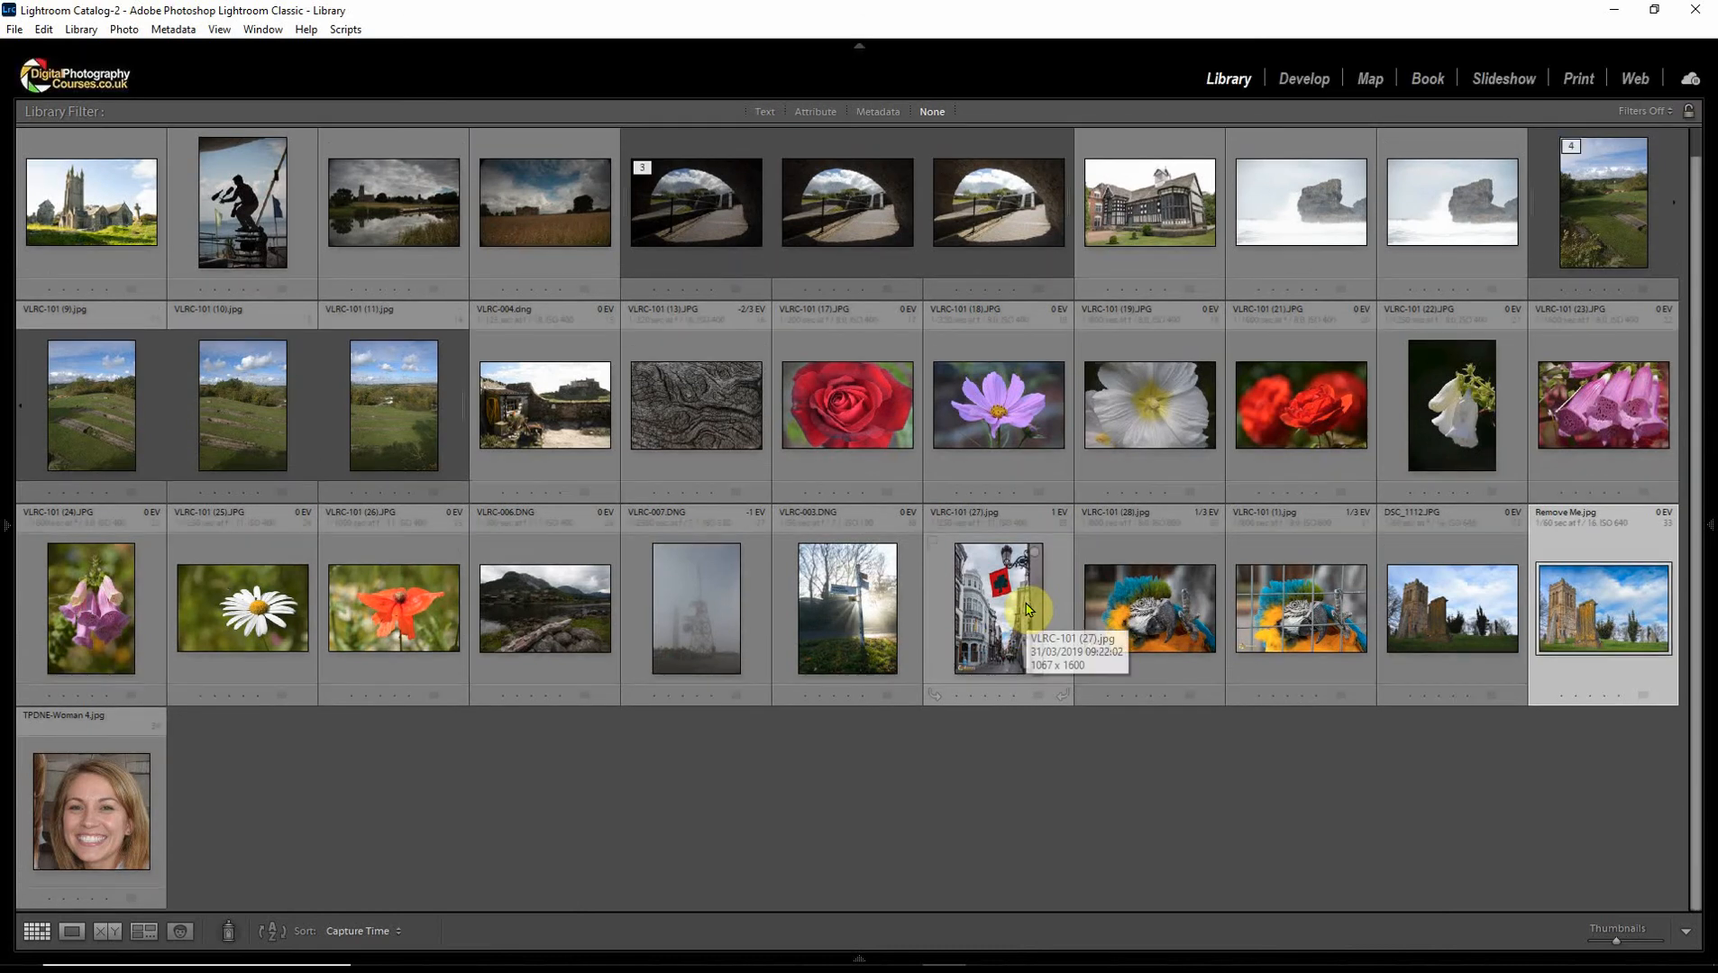
key("F7")
key("F8")
key("F6")
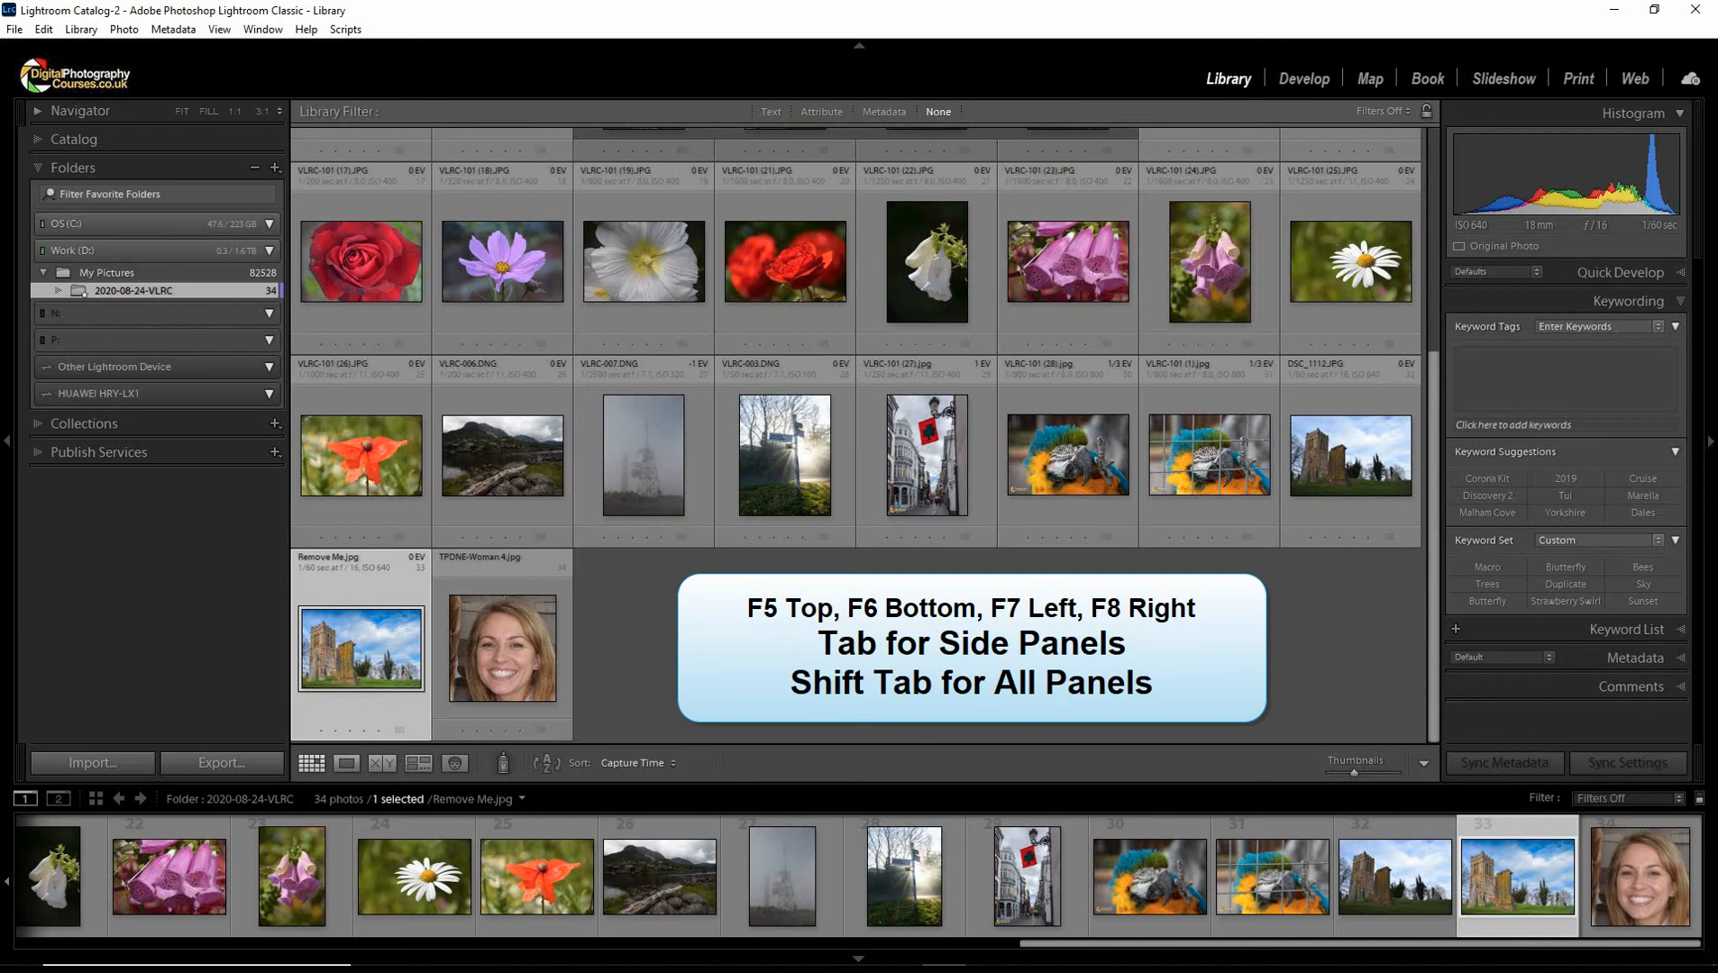
Hide and restore both side panel groups together, and do the same with all panels surrounding the photo grid
key("Tab")
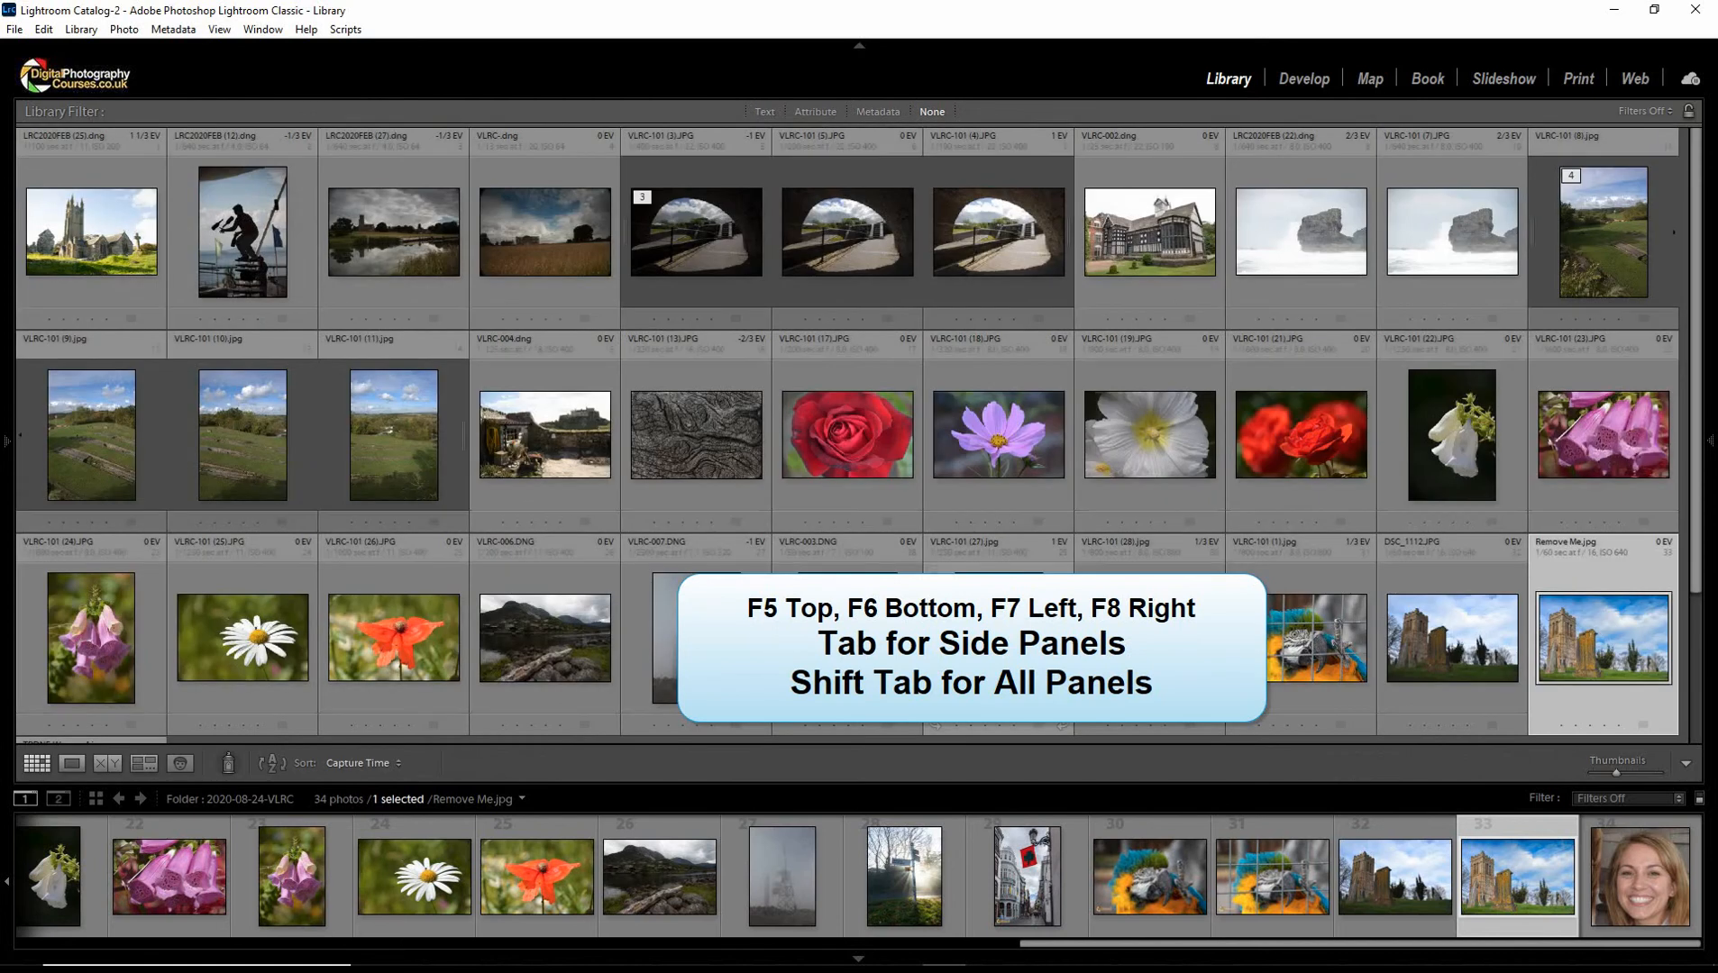
key("Tab")
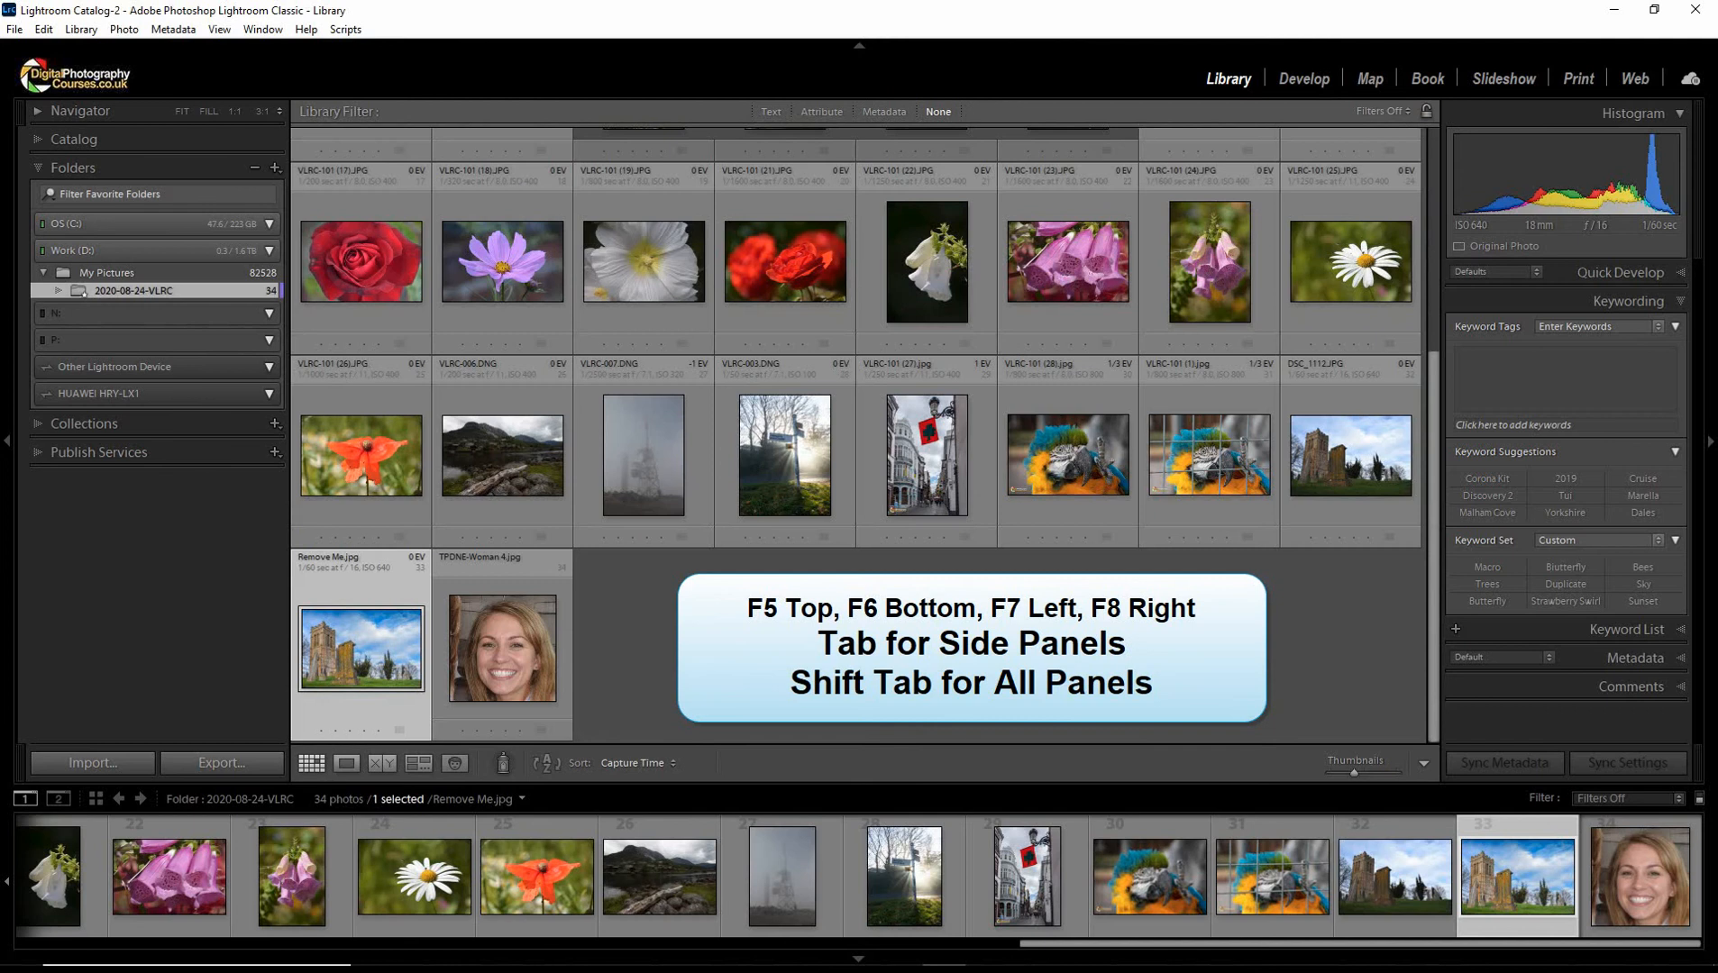
key("shift+Tab")
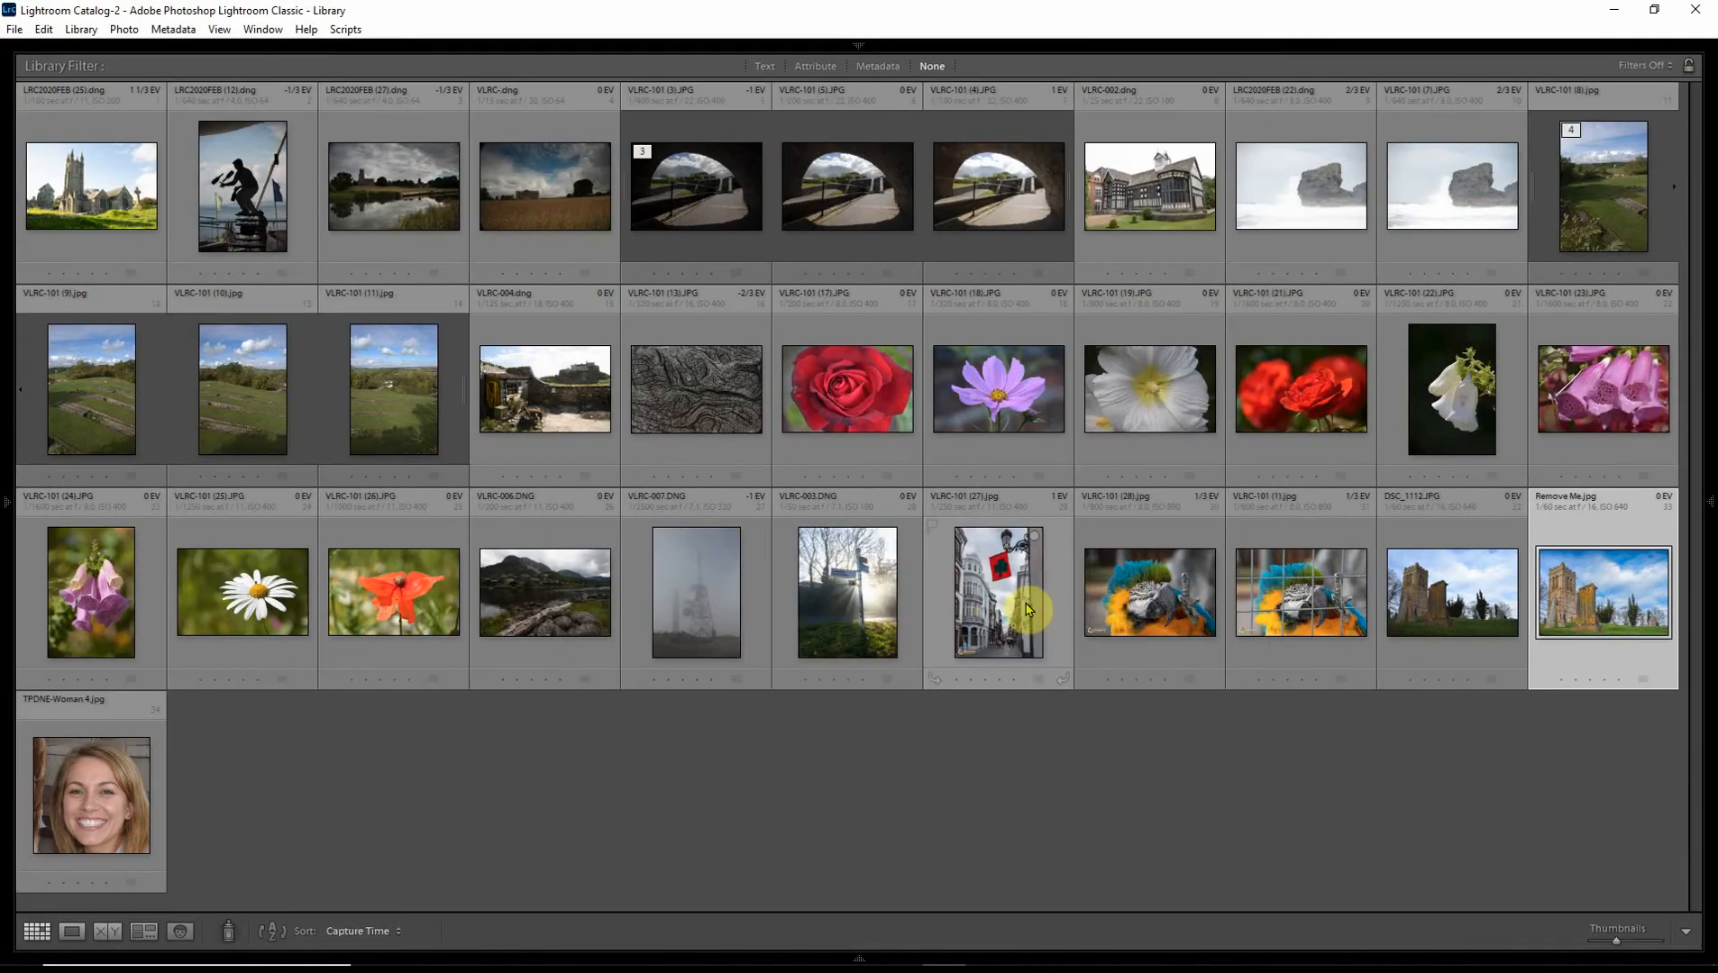
key("shift+Tab")
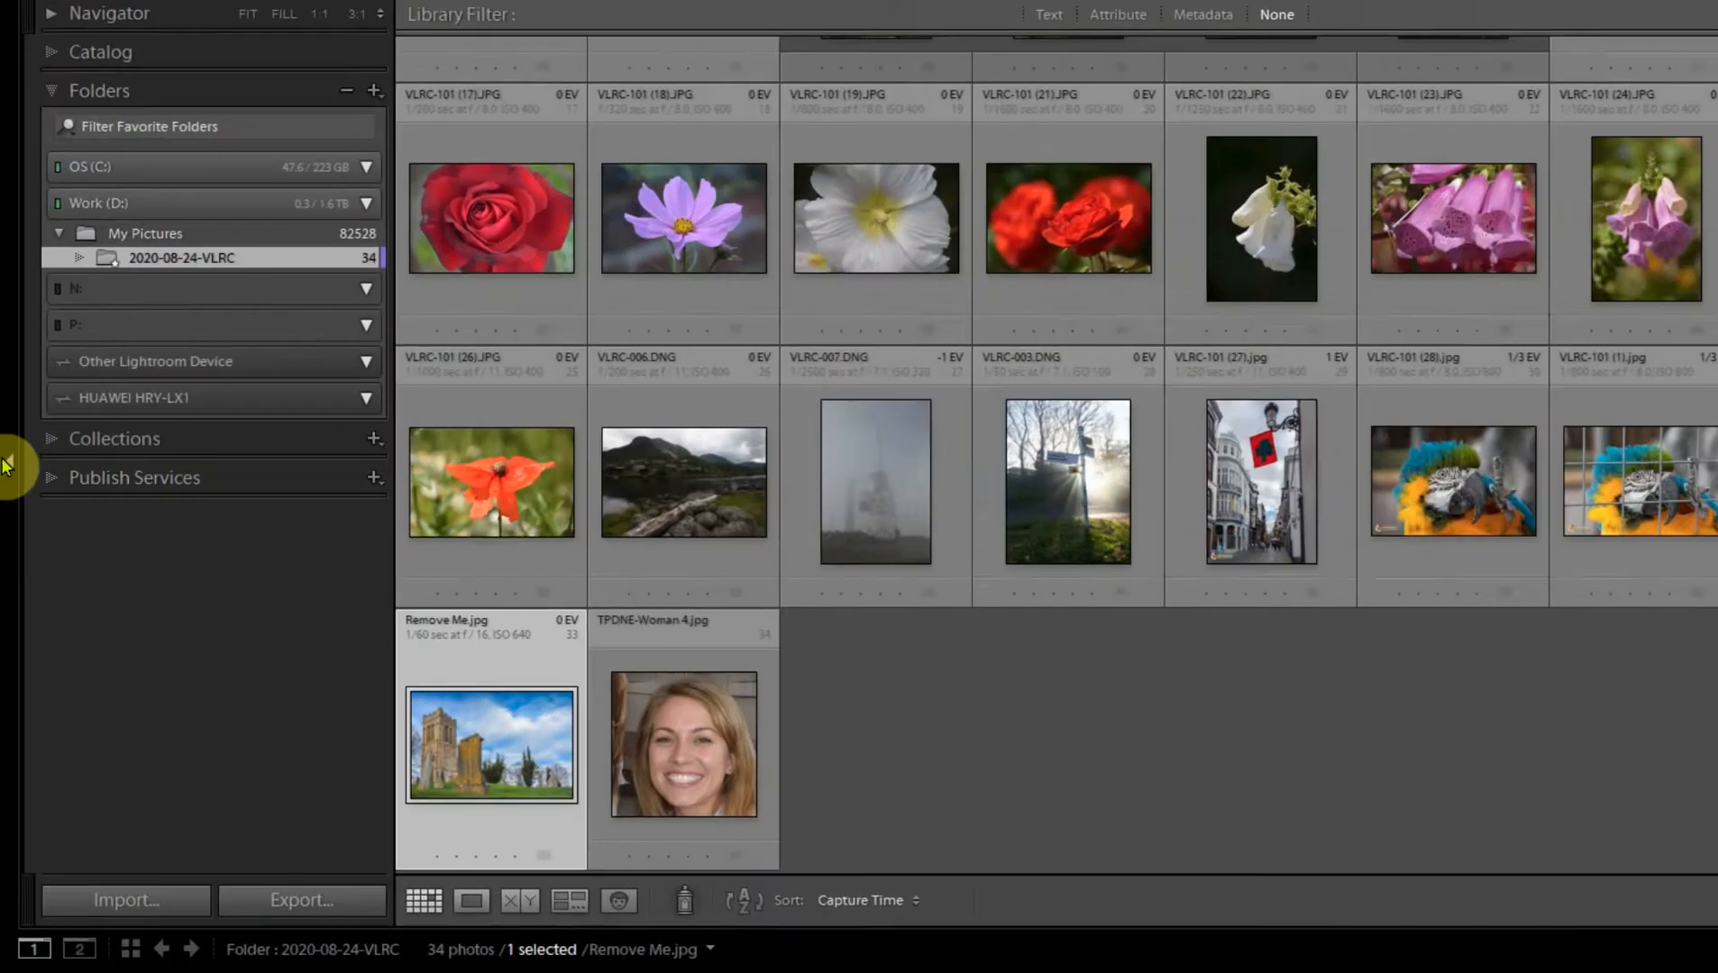
Set the panel group containing Folders to Sync with Opposite Panel, and hide and show both side groups to test it
right_click(5, 465)
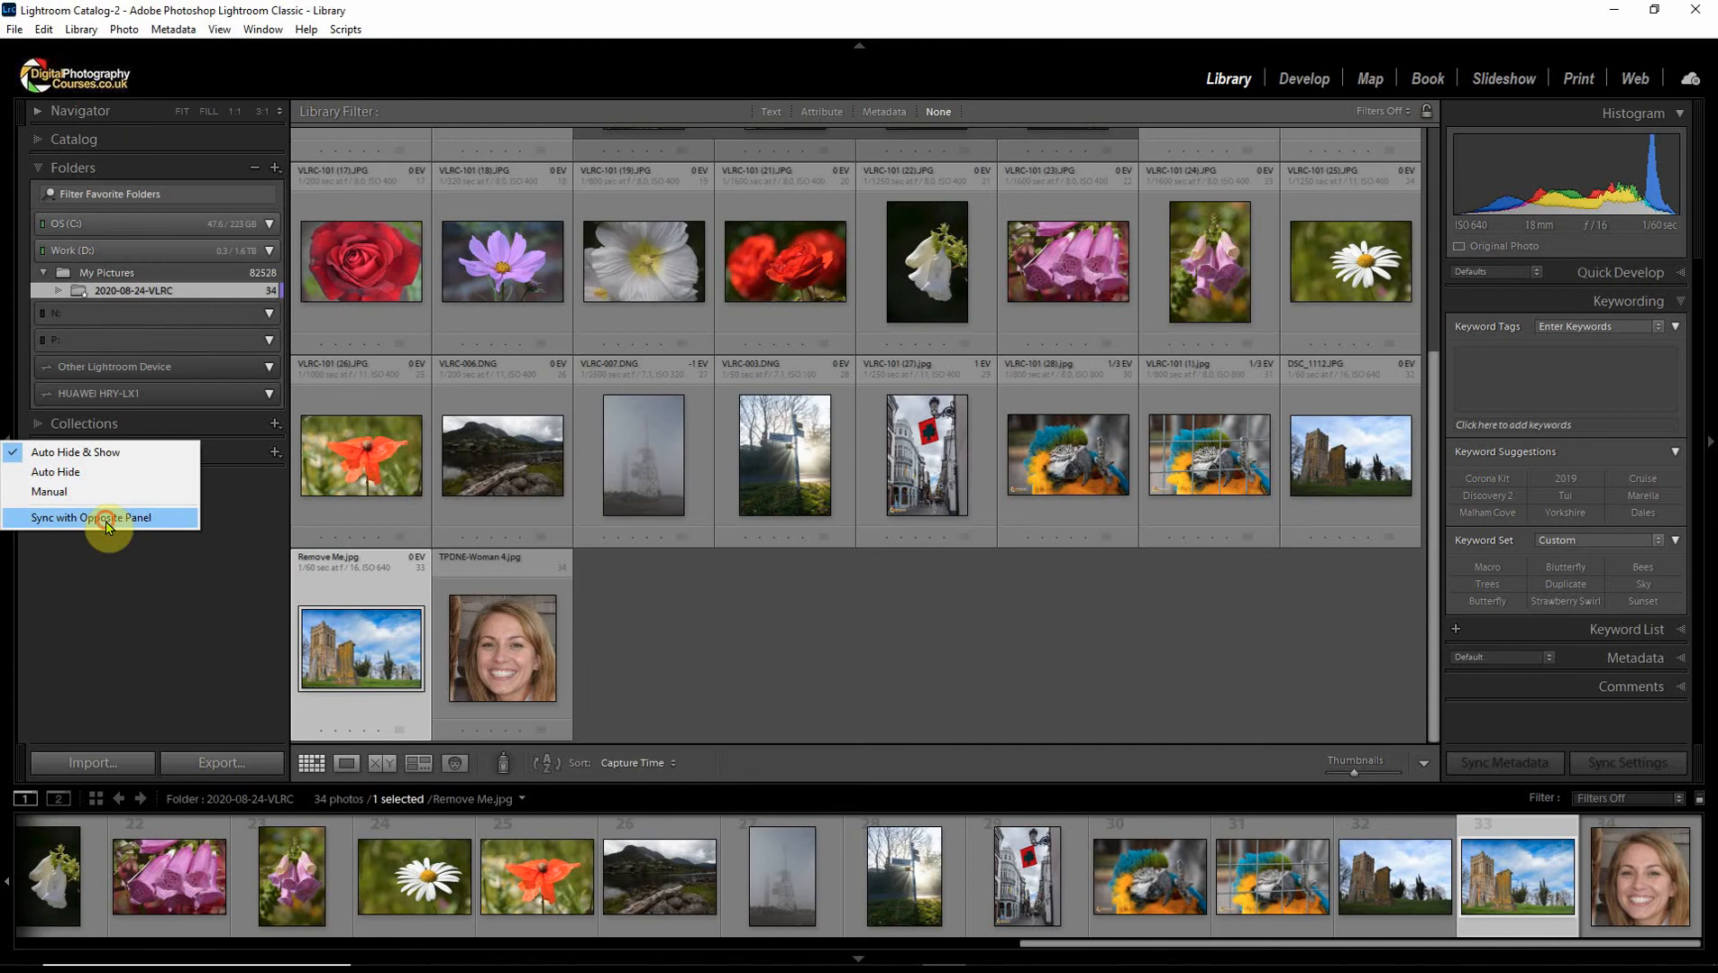
left_click(106, 519)
left_click(9, 446)
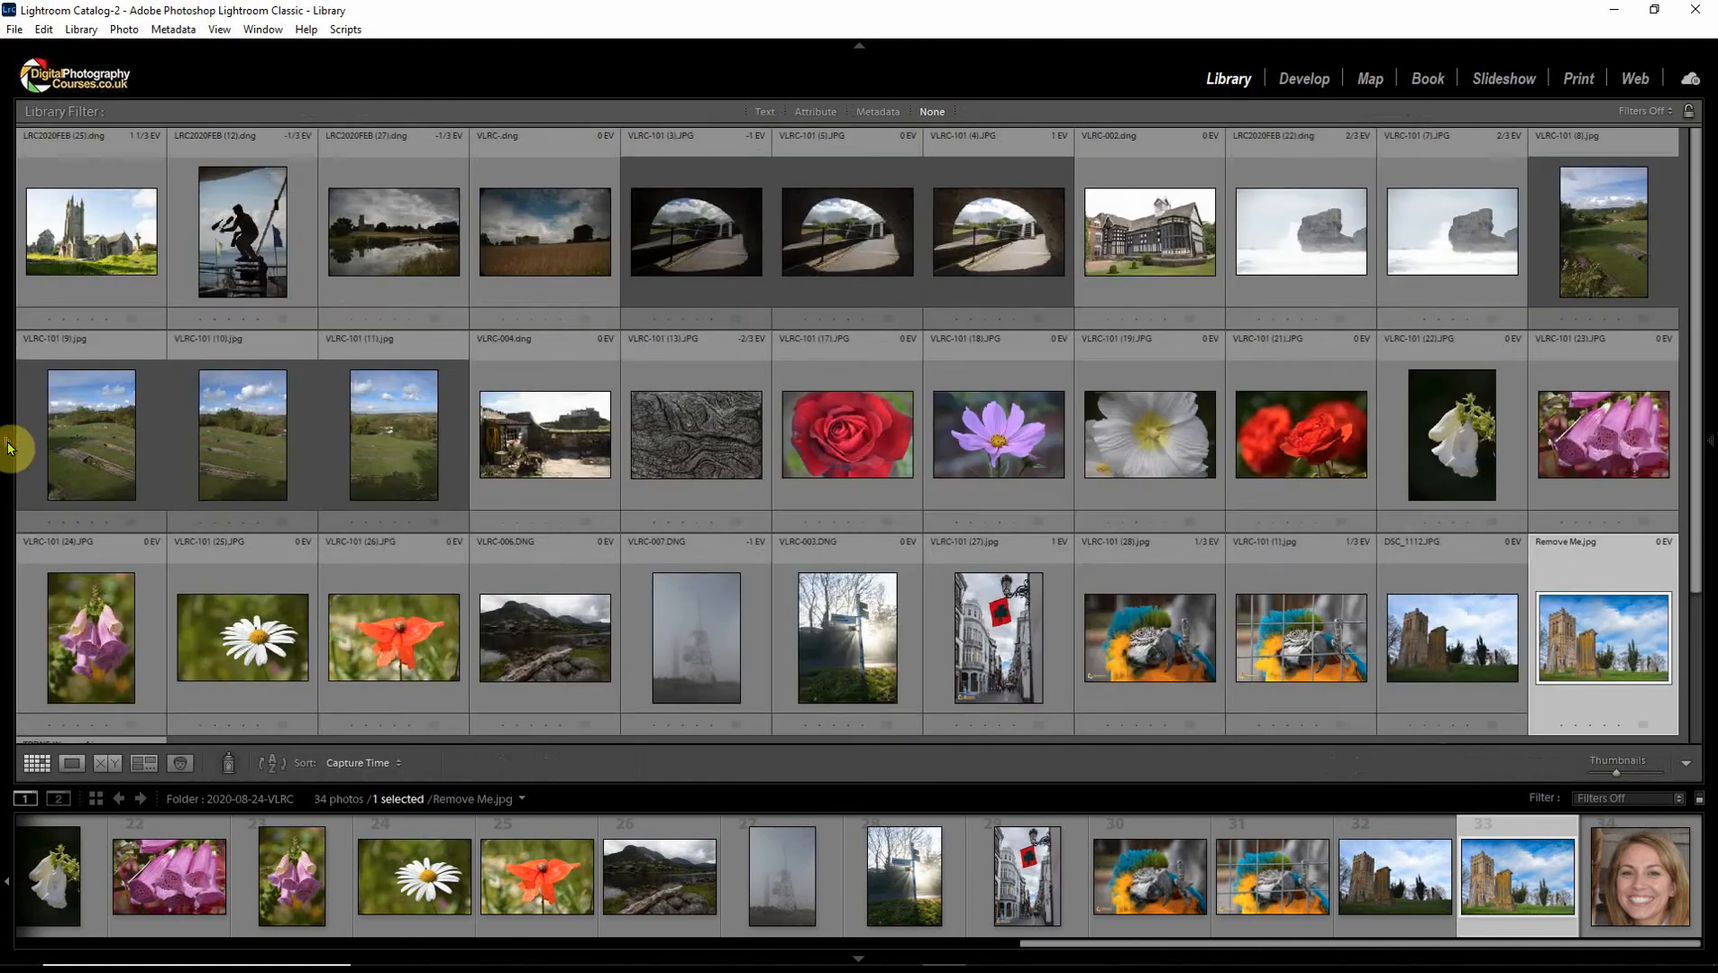
left_click(9, 446)
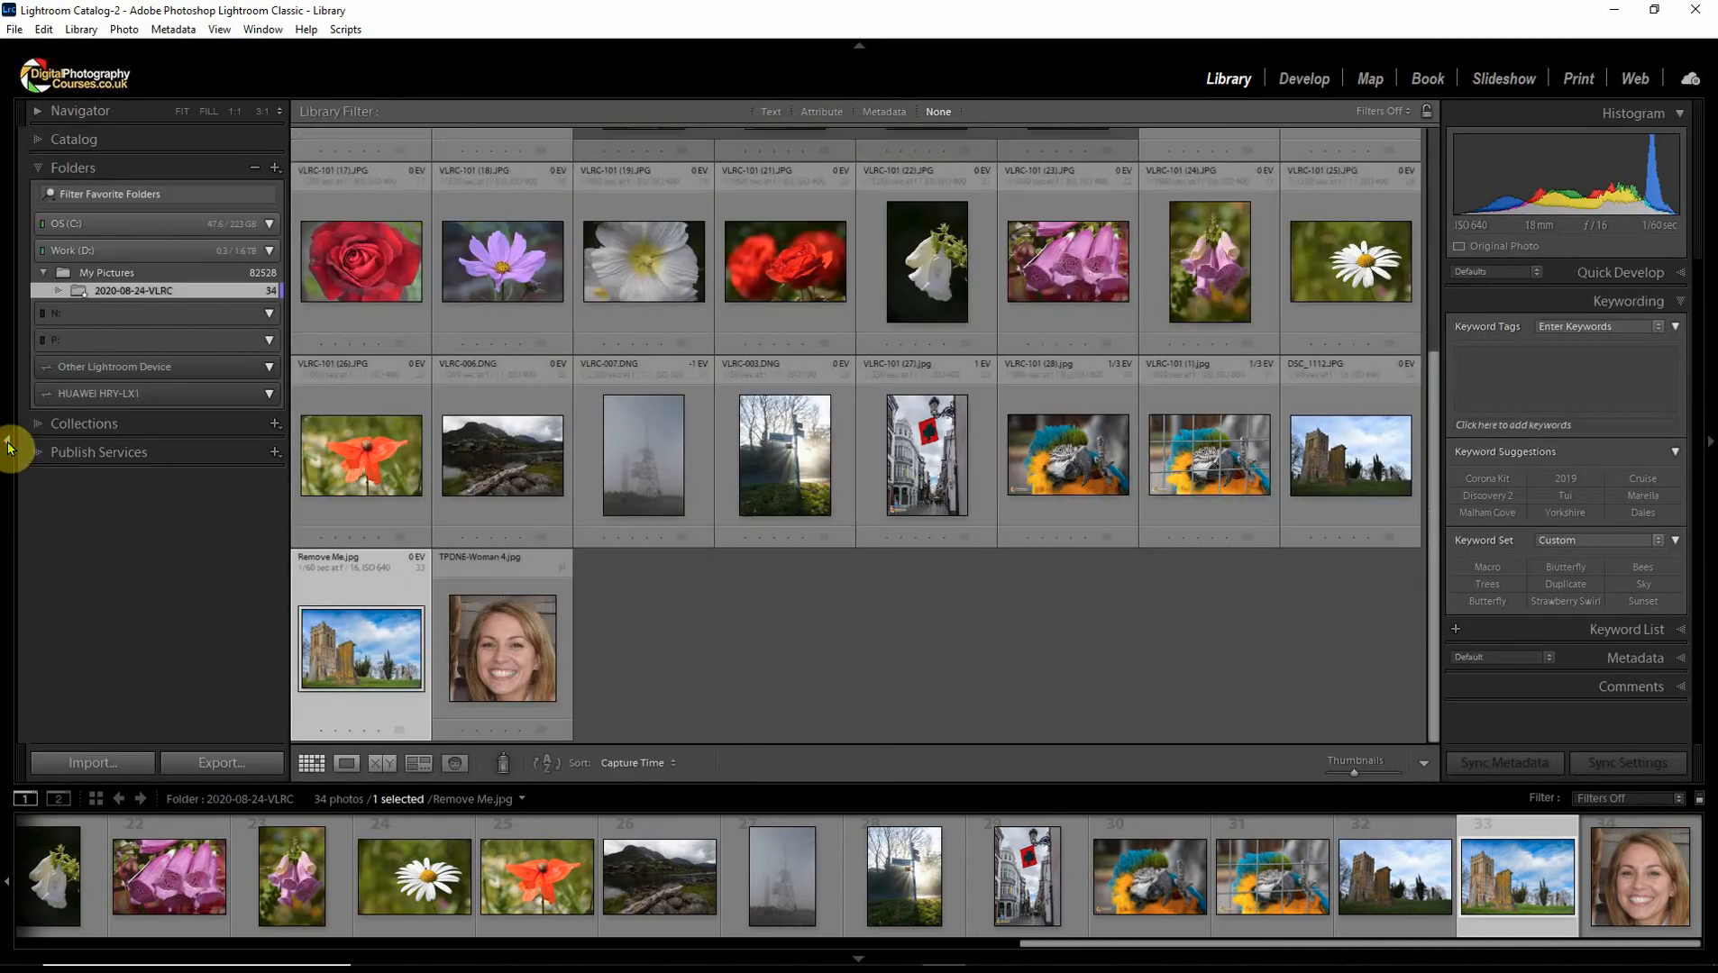
Turn off Sync with Opposite Panel for the Folders side's panel group, and review its hiding options without choosing another
right_click(9, 446)
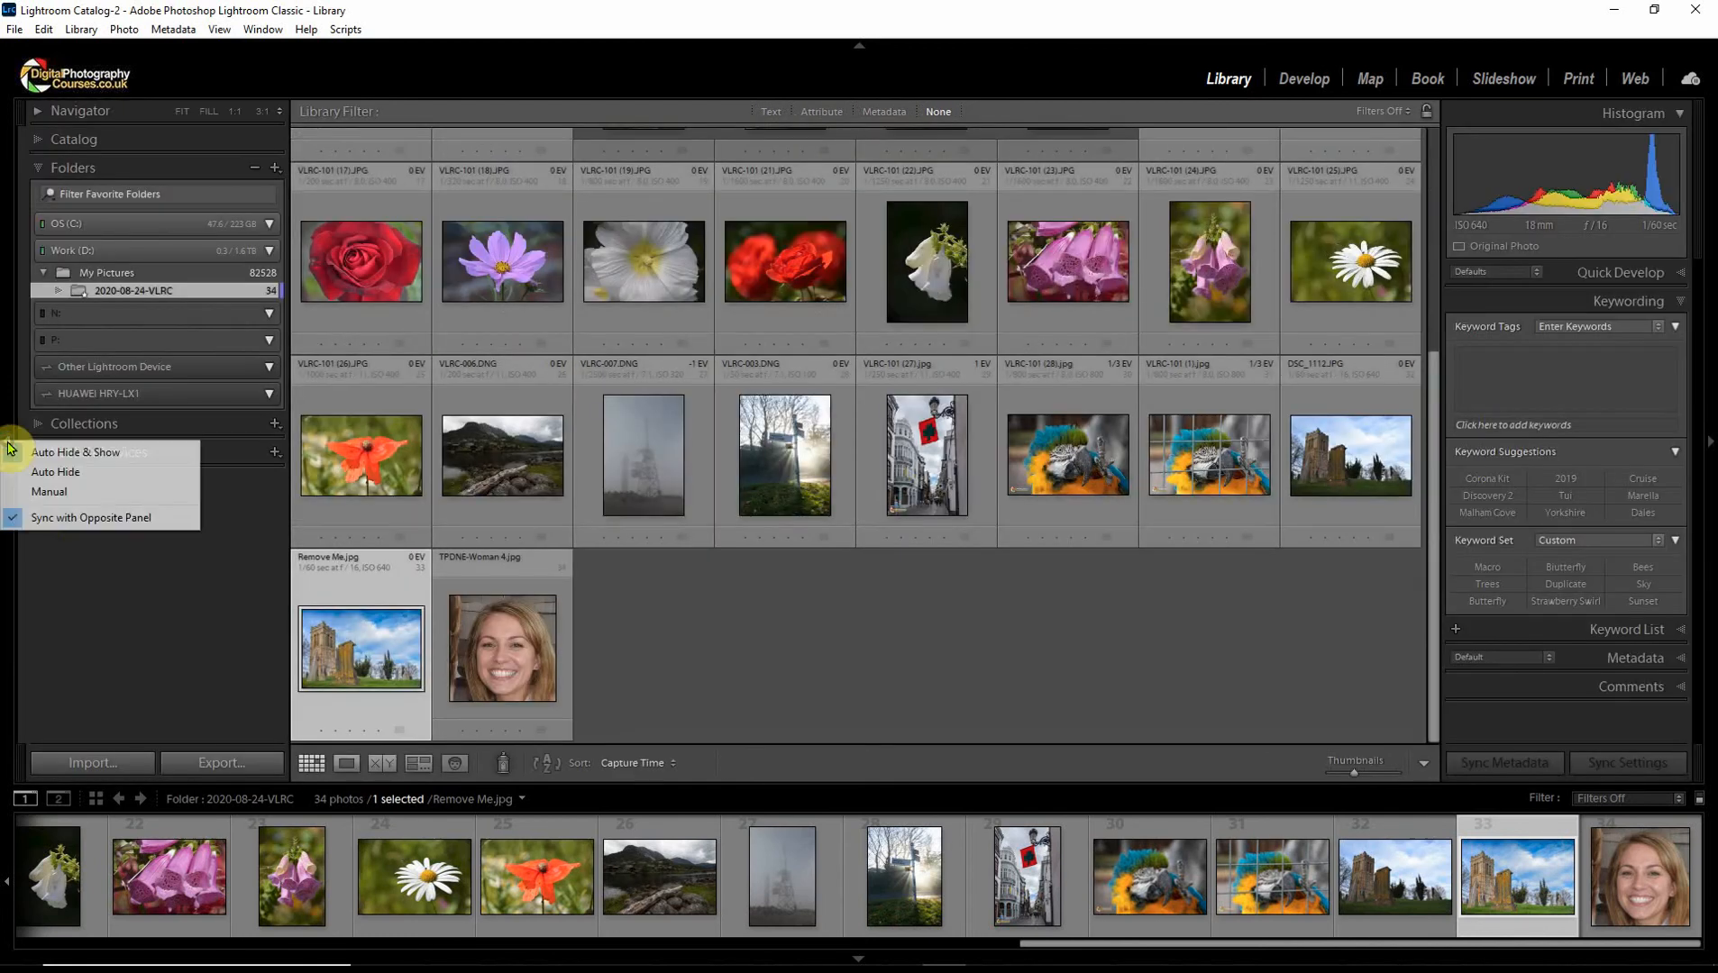
left_click(33, 521)
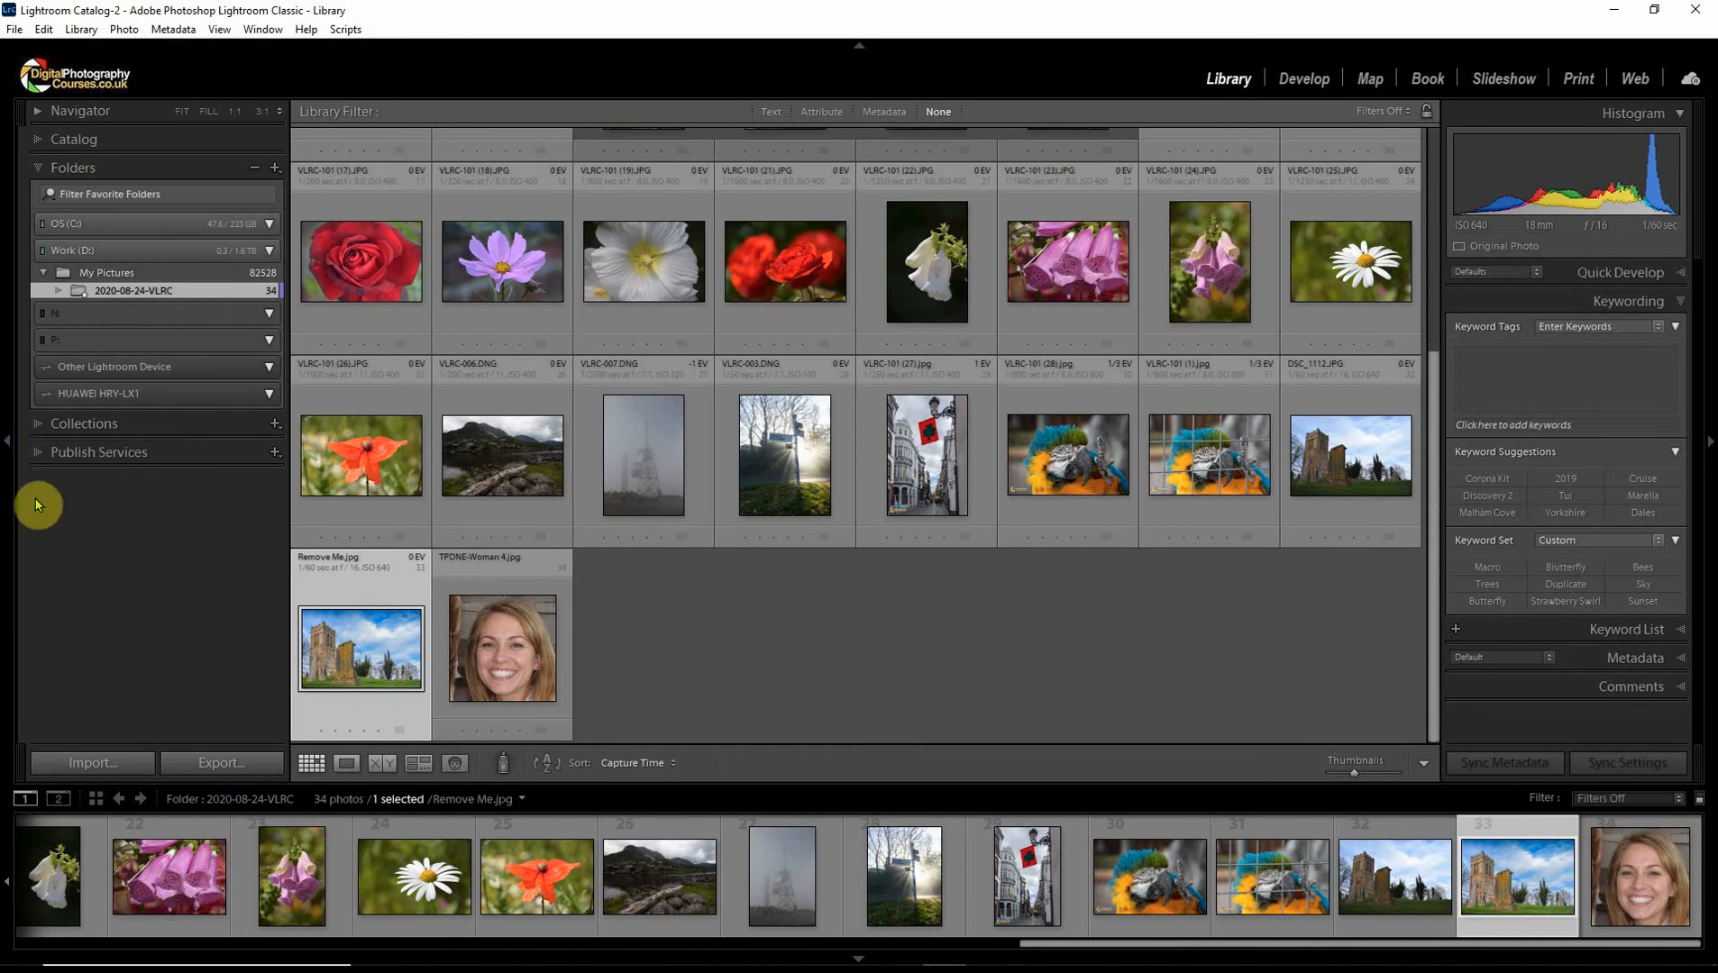
right_click(4, 442)
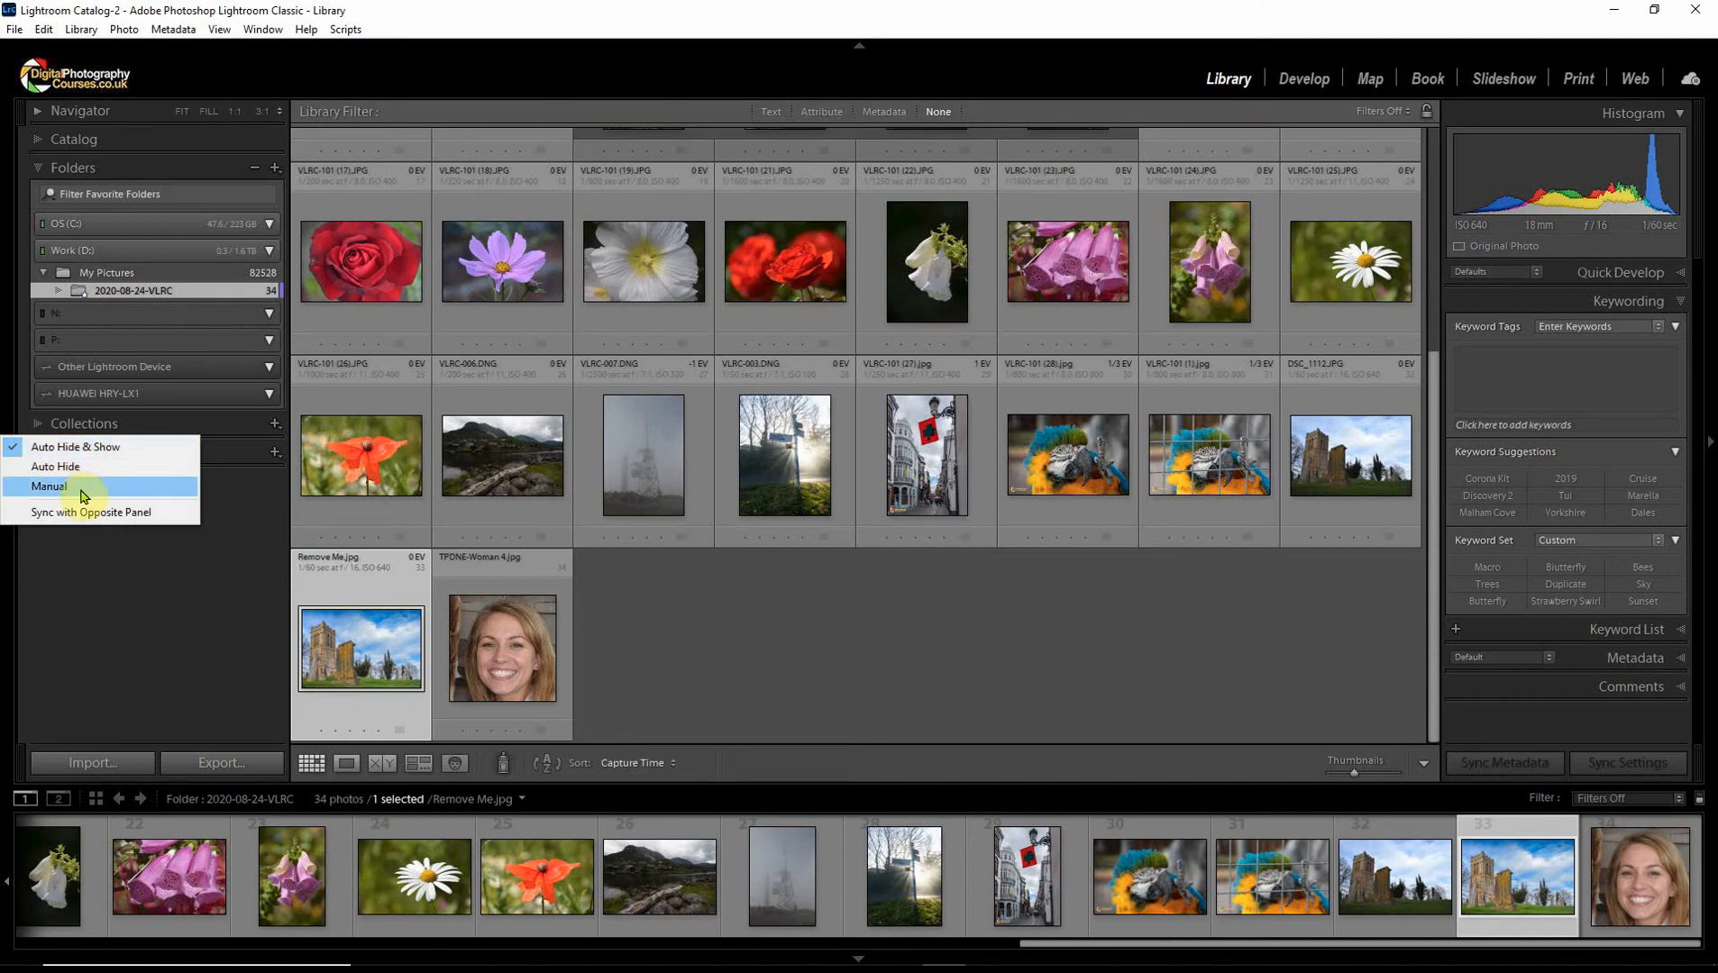
left_click(895, 653)
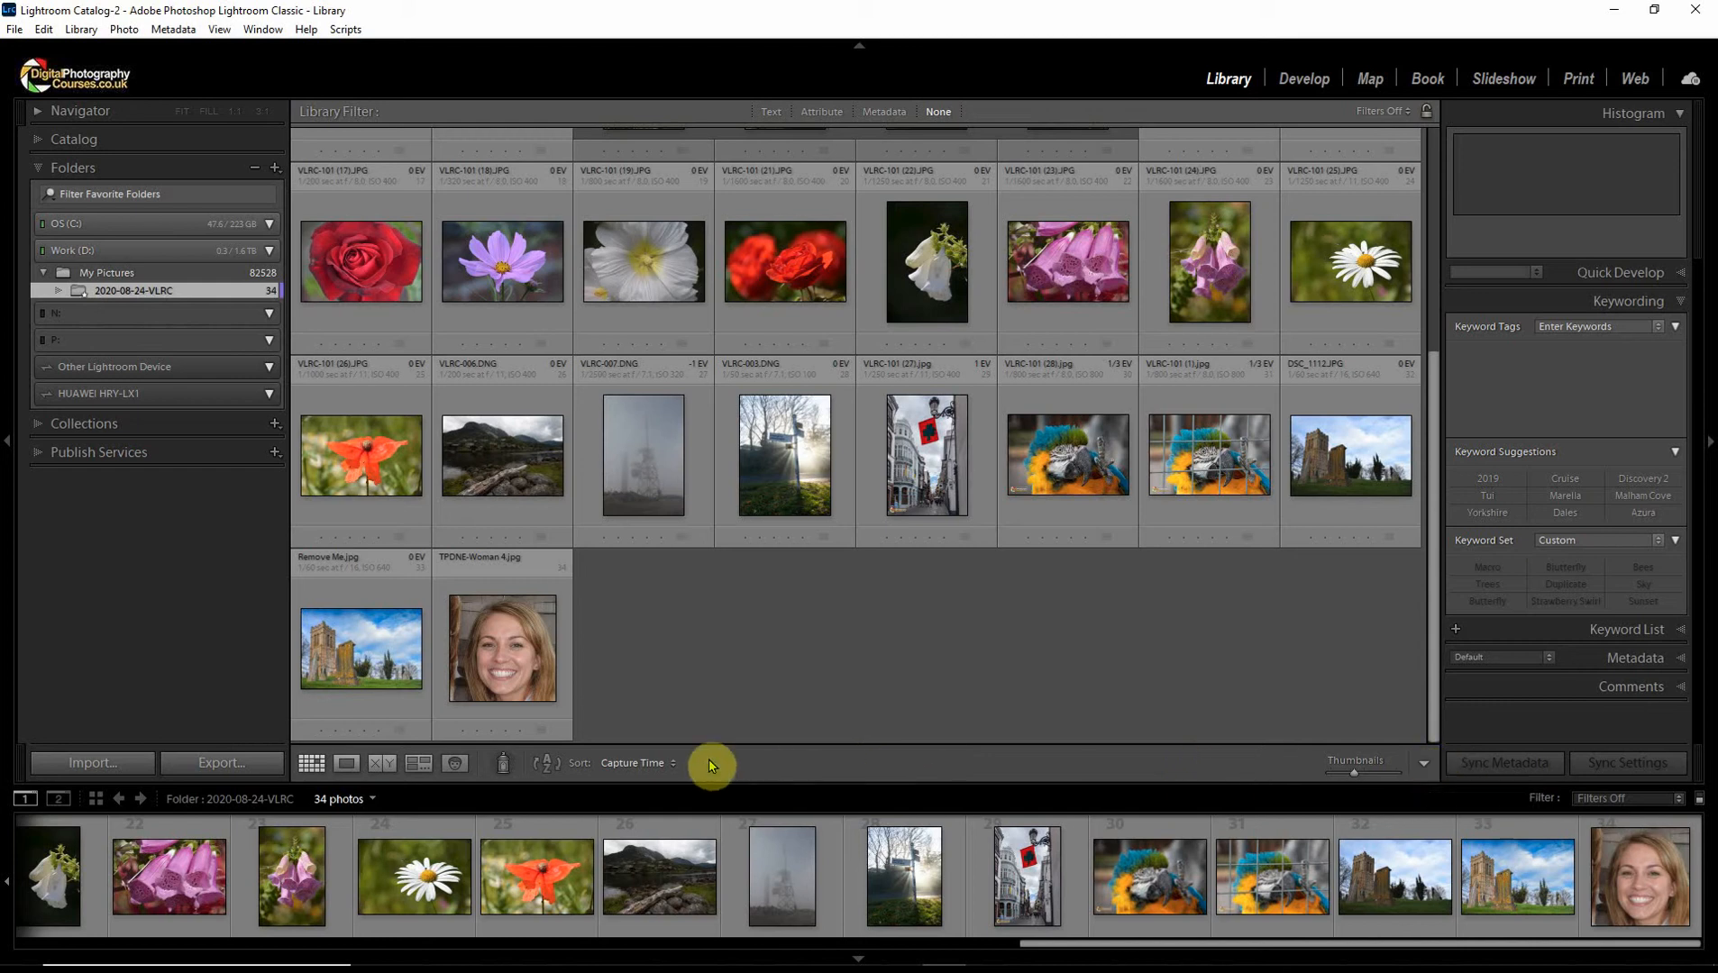
Add the Flagging, Rating, Color Label and Rotate controls to the toolbar below the photo grid
left_click(1424, 764)
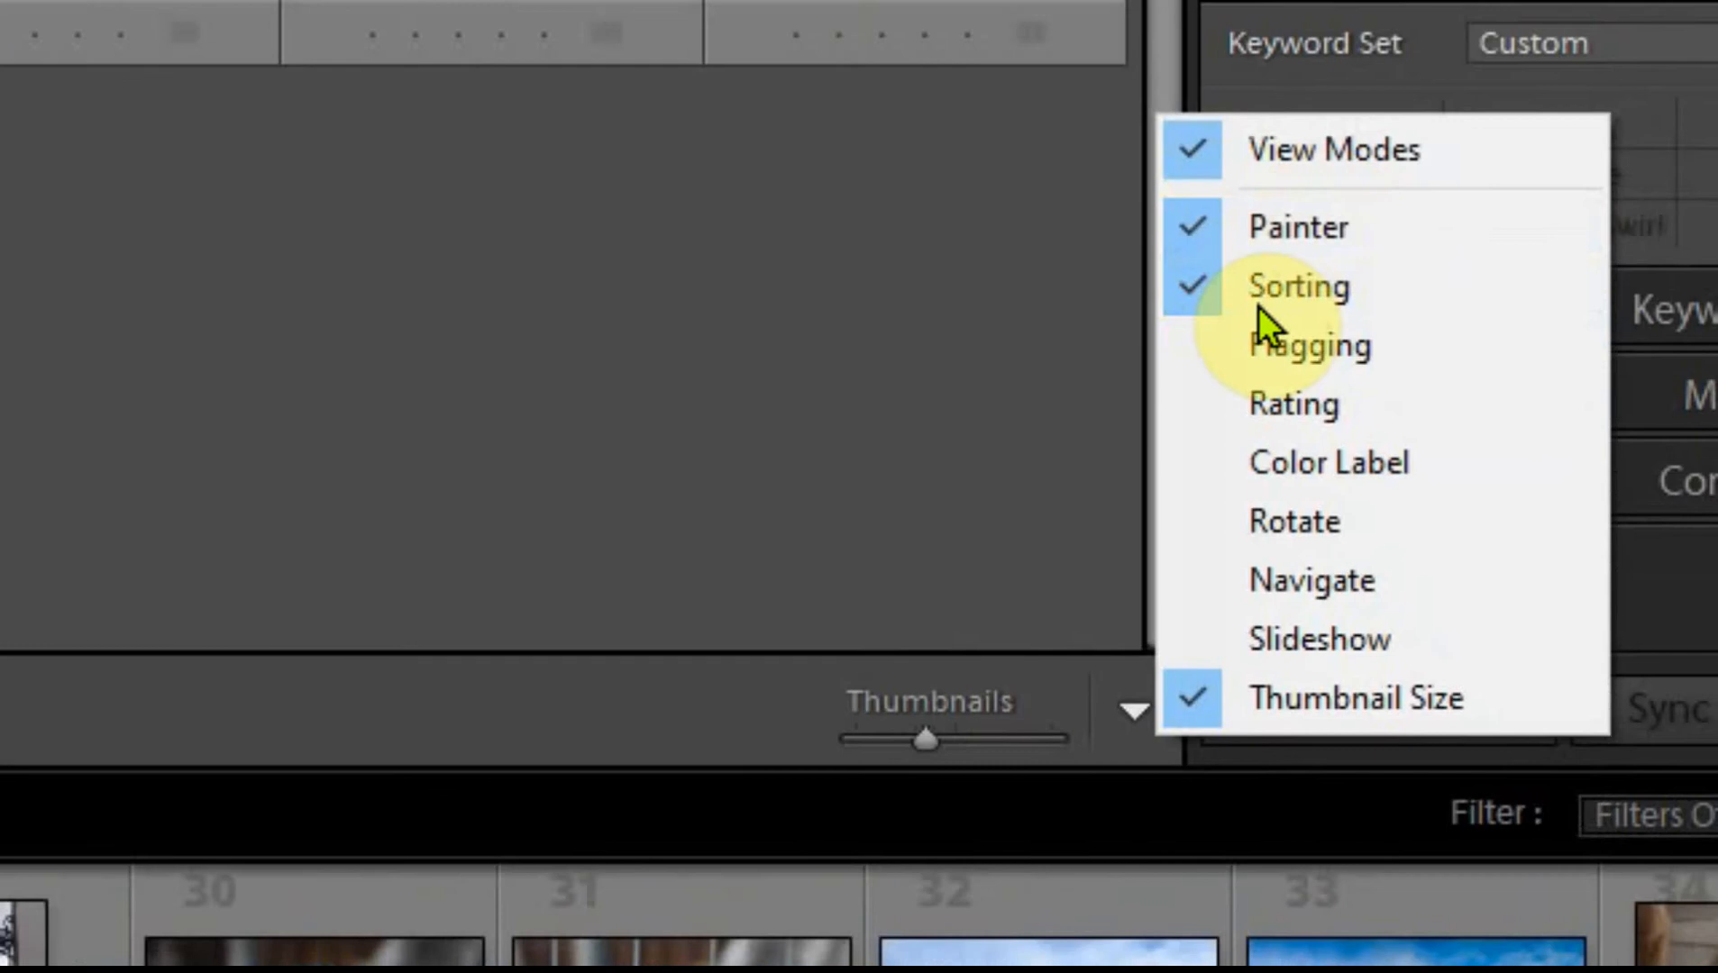
left_click(1325, 374)
left_click(1135, 726)
left_click(1301, 422)
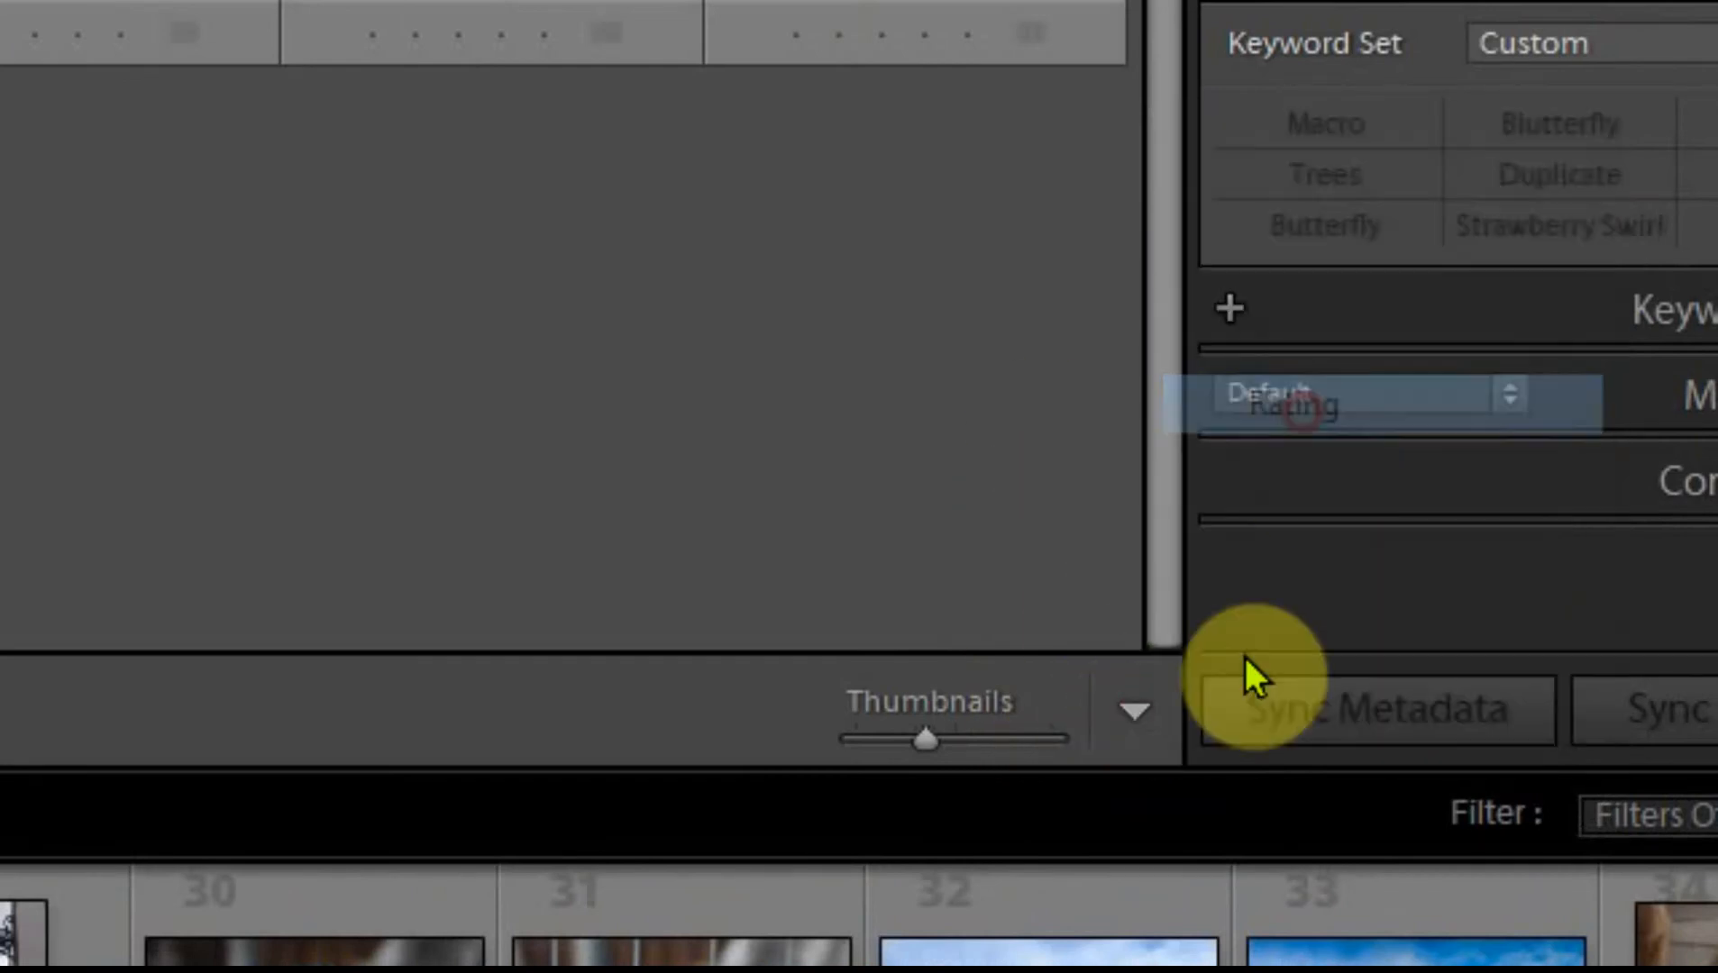
left_click(1135, 712)
left_click(1241, 467)
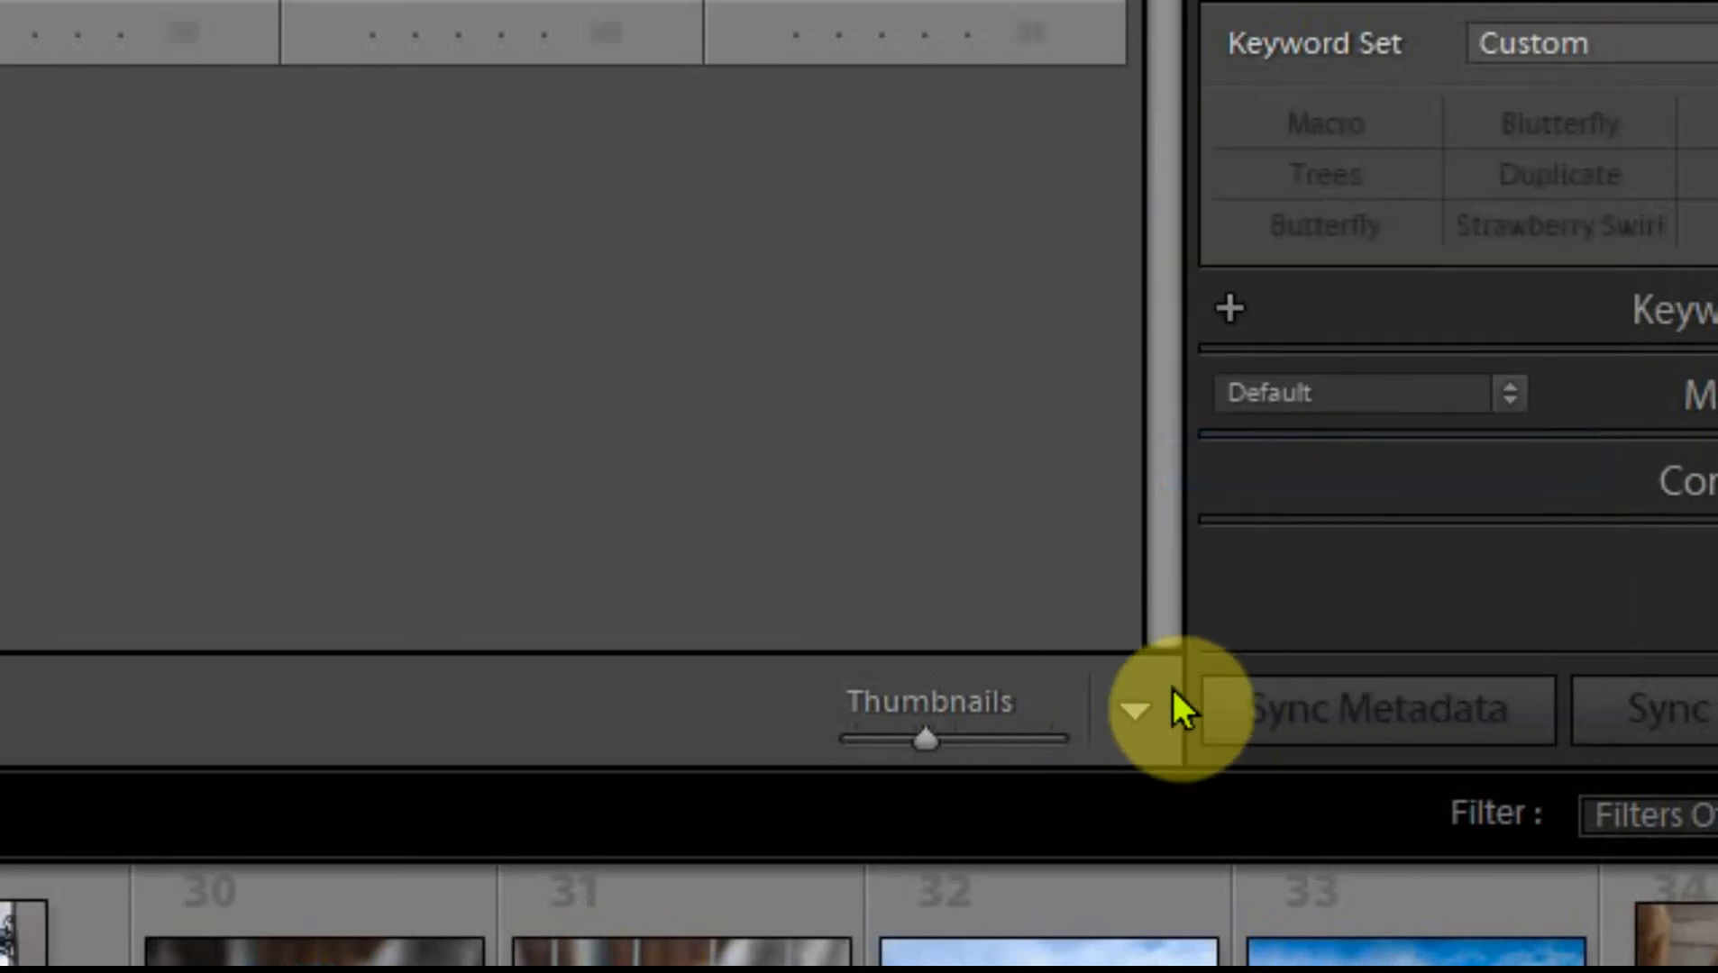
left_click(1135, 712)
left_click(1431, 657)
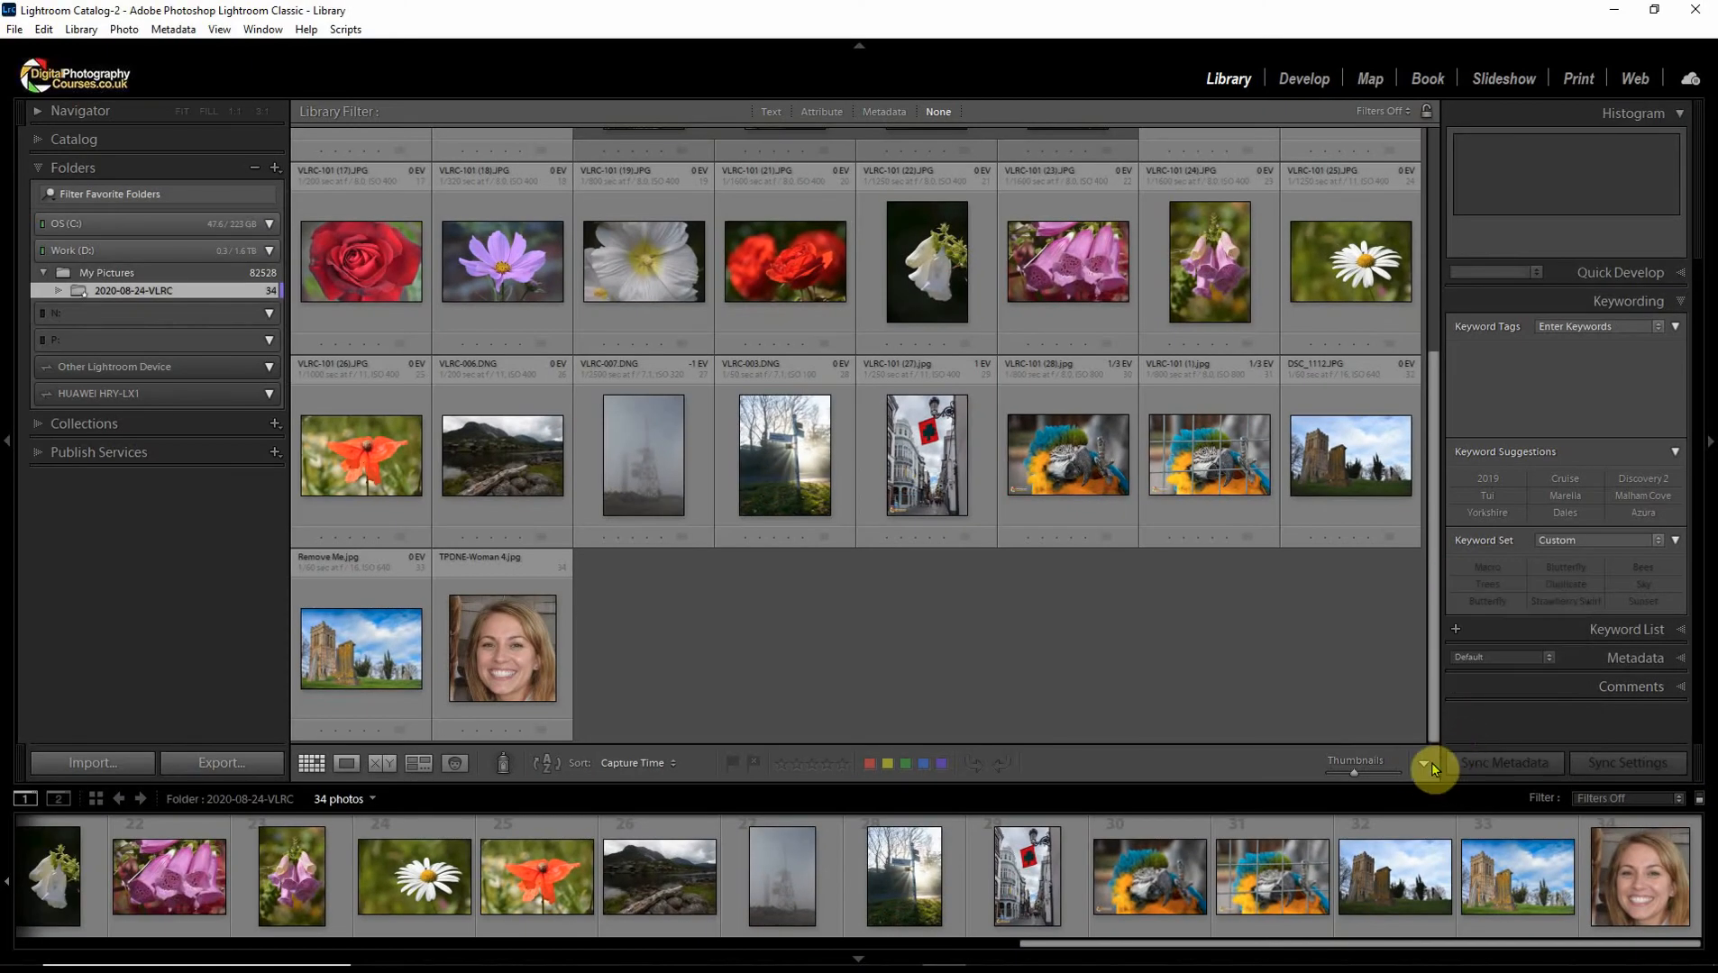
Add the Navigate and Slideshow controls to the toolbar, and hide and show the toolbar once
left_click(1357, 751)
left_click(1447, 720)
left_click(1425, 766)
left_click(1485, 739)
key("t")
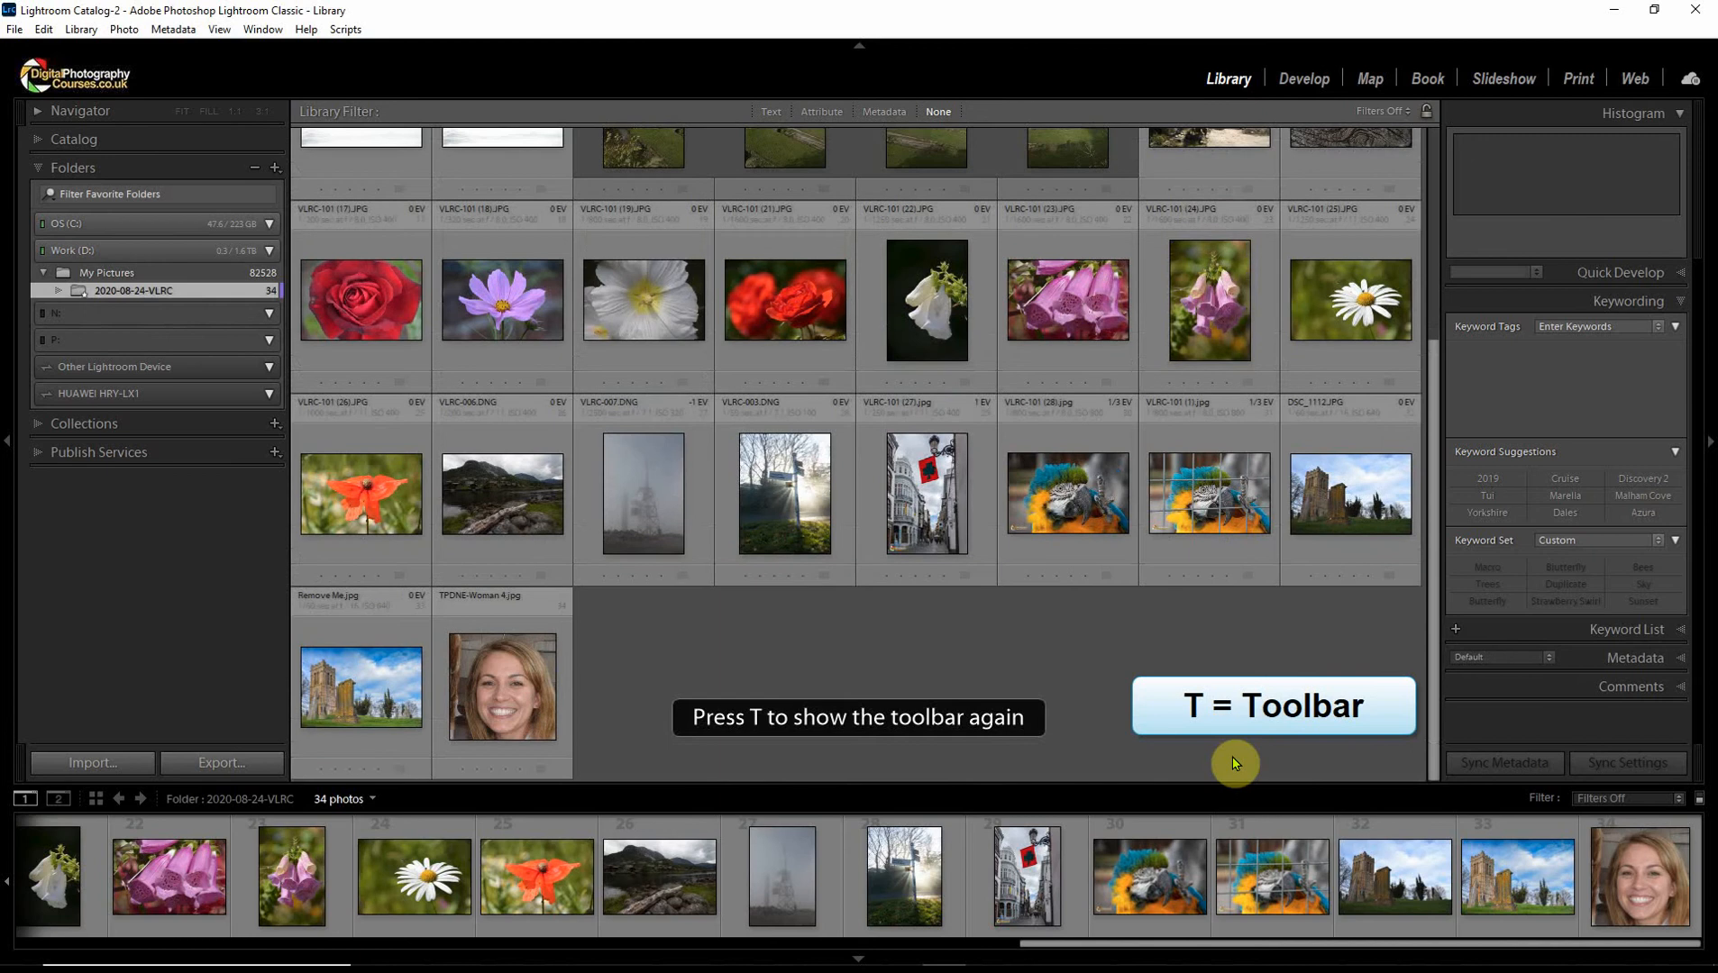
key("t")
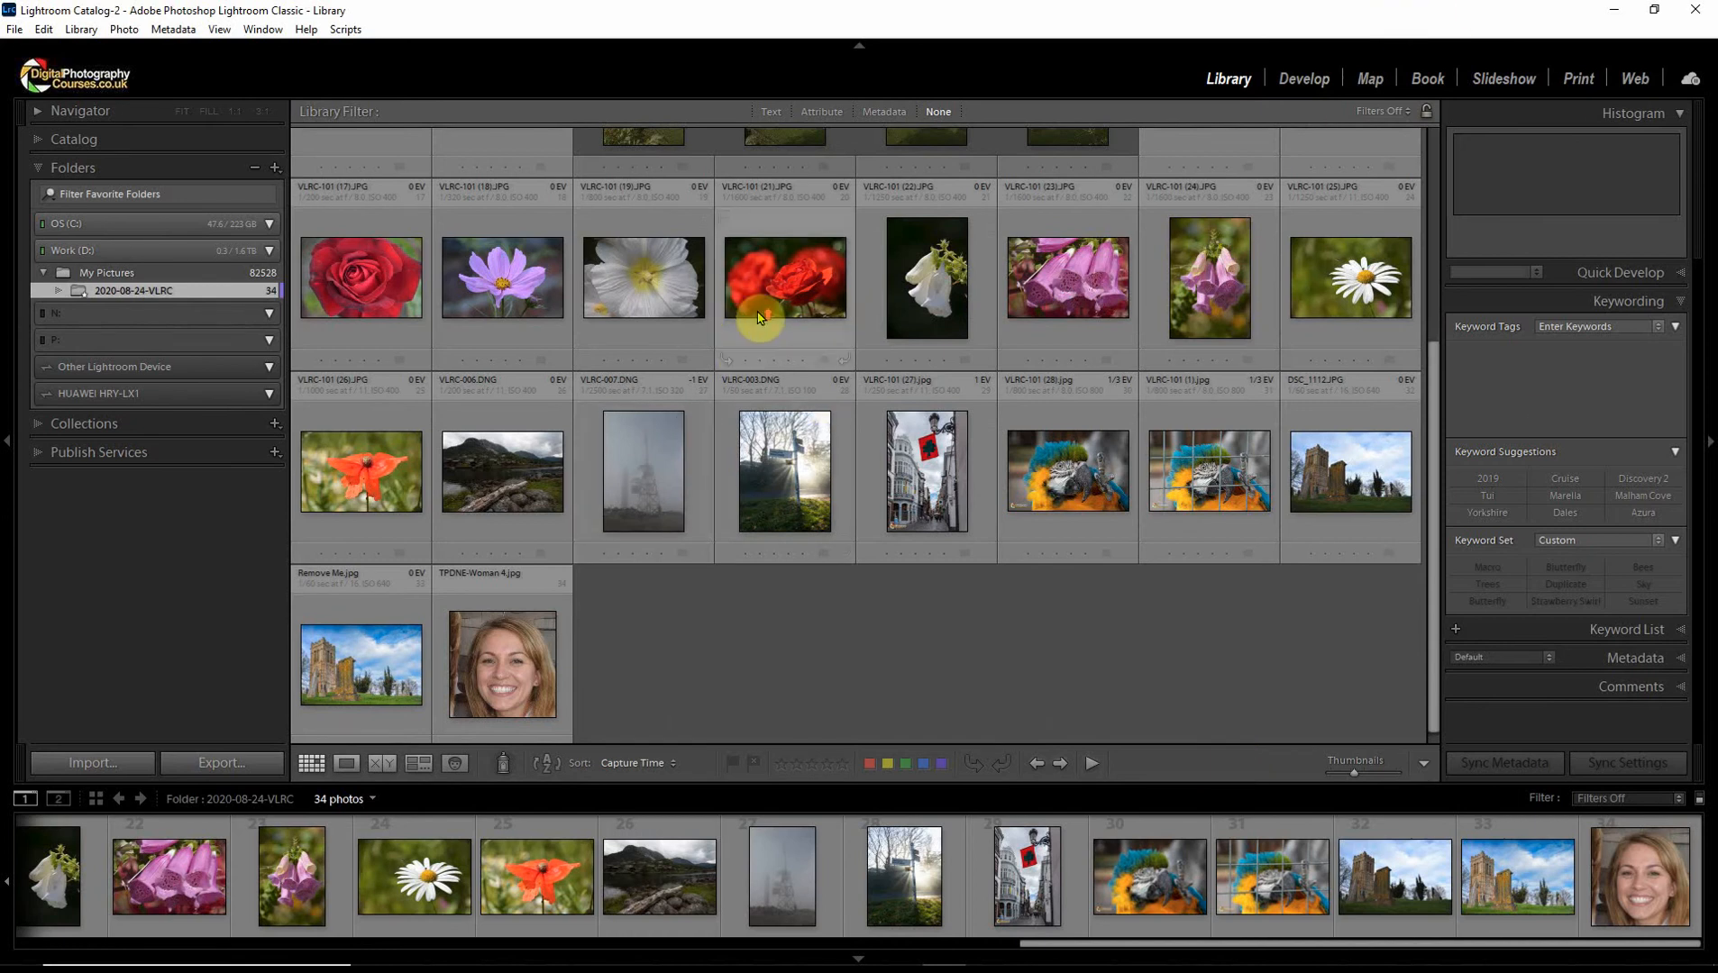
Open the red rose photo VLRC-101 (21).JPG in Loupe view and switch to the Develop module
scroll(759, 317, "up", 3)
left_click(787, 620)
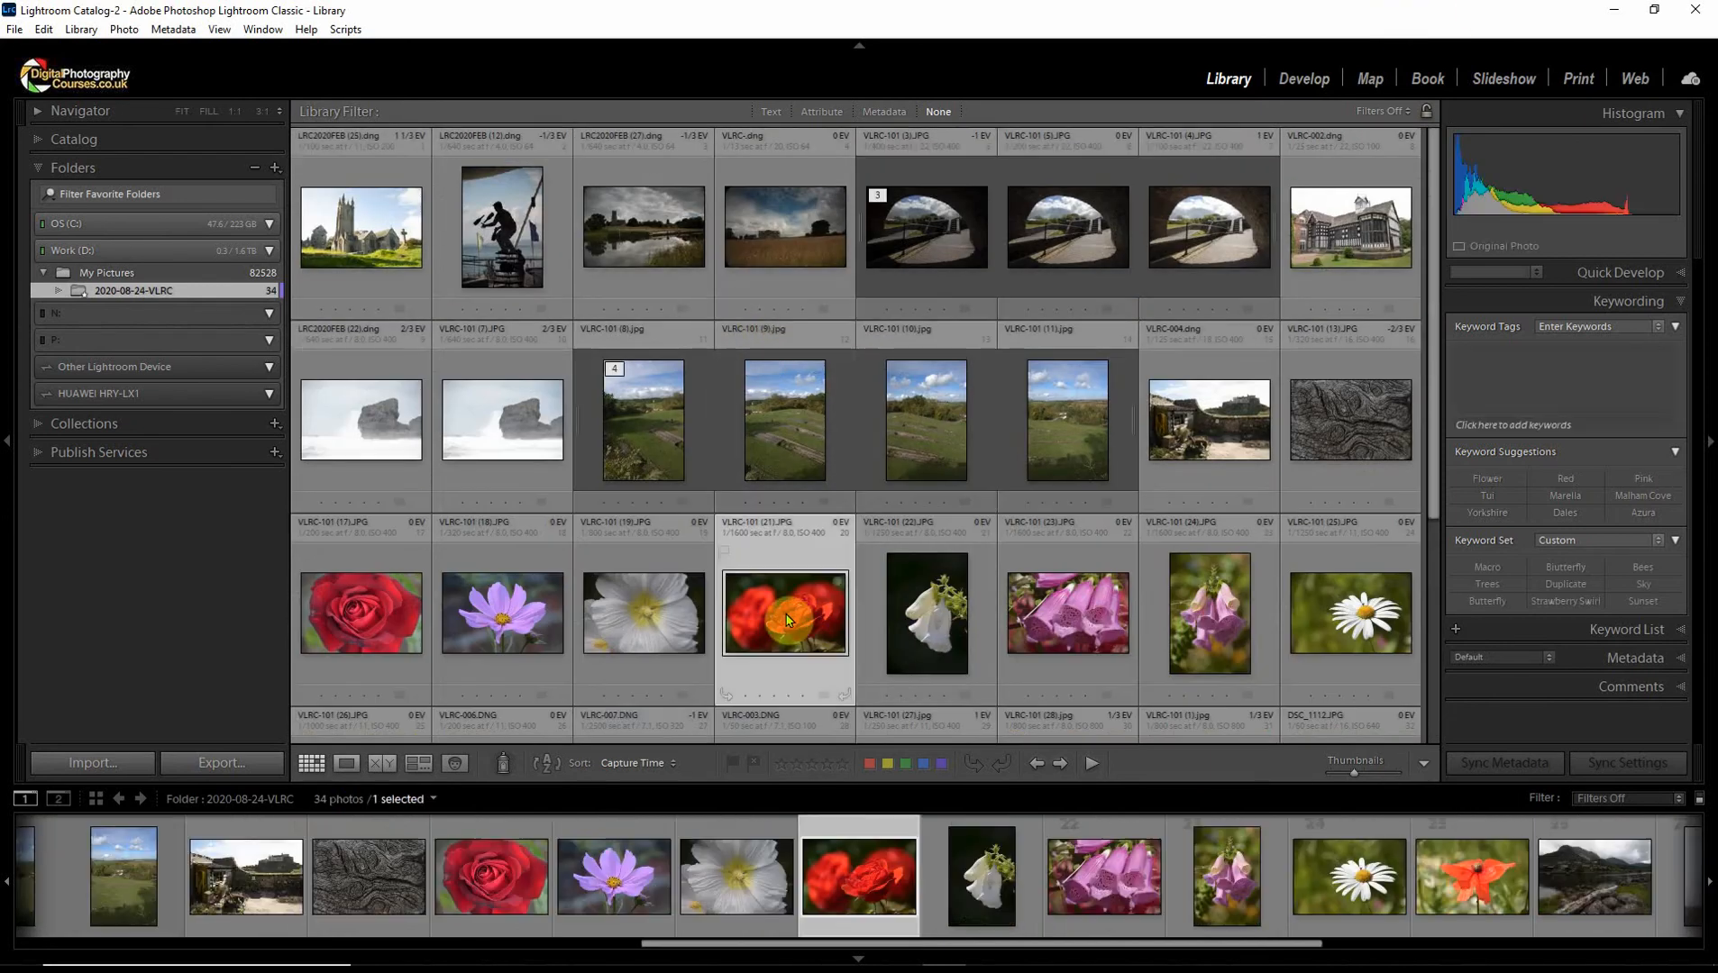
double_click(787, 620)
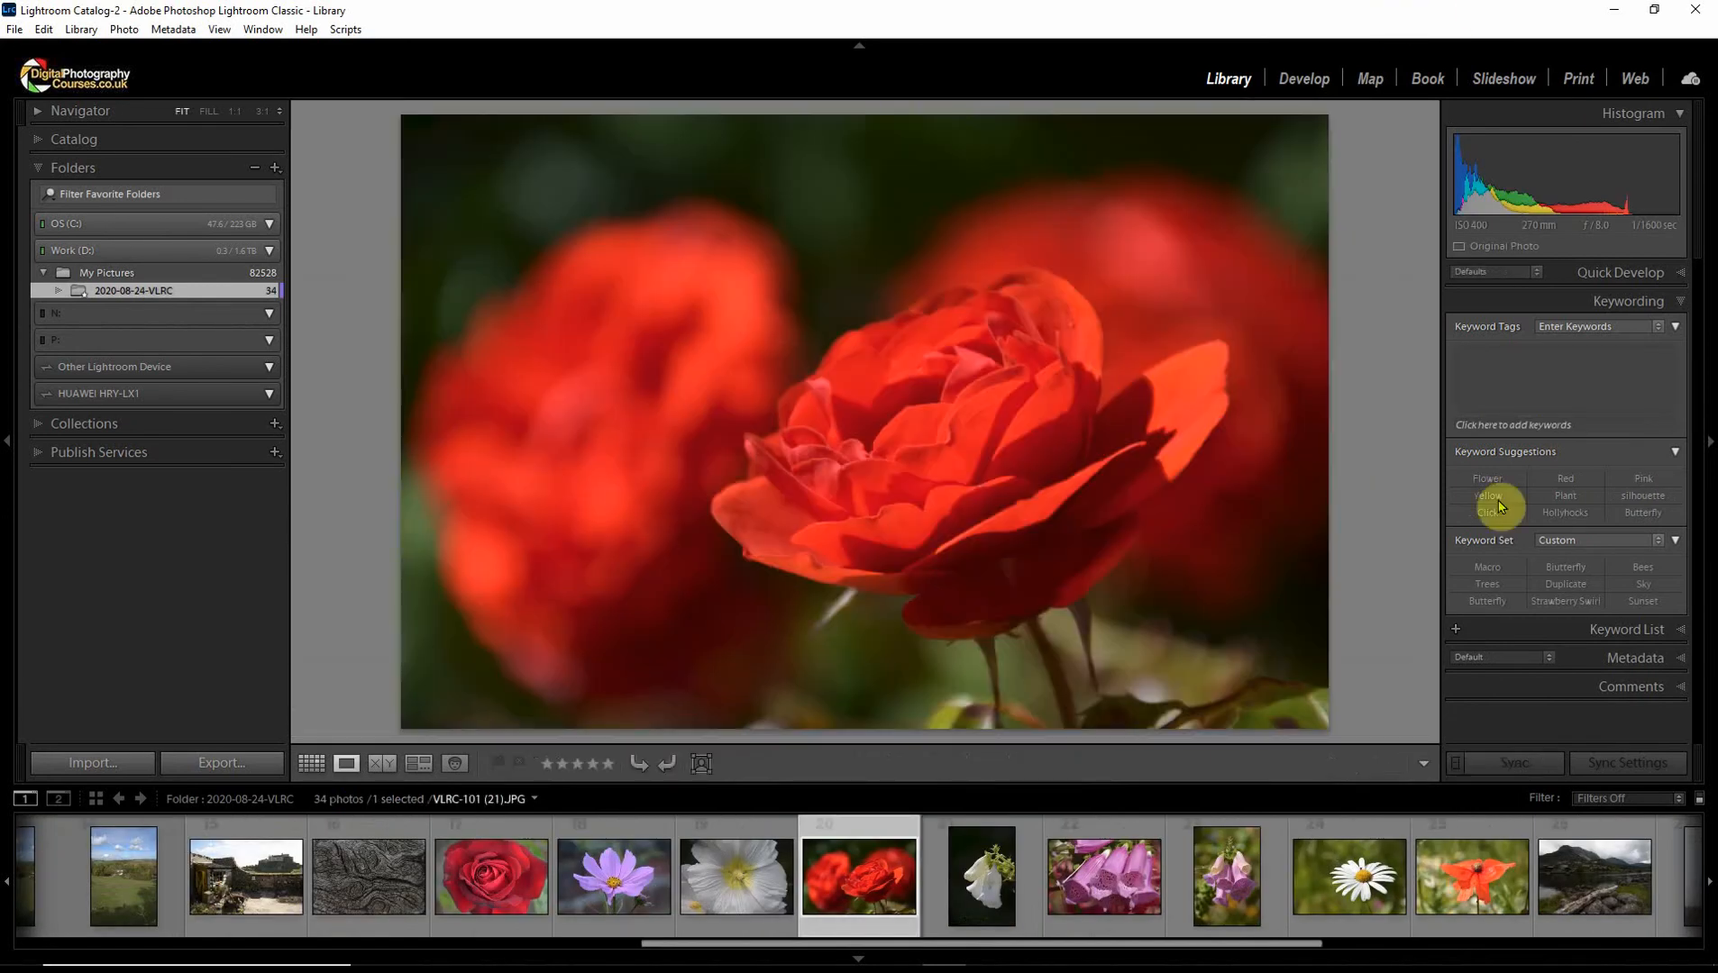
left_click(1304, 83)
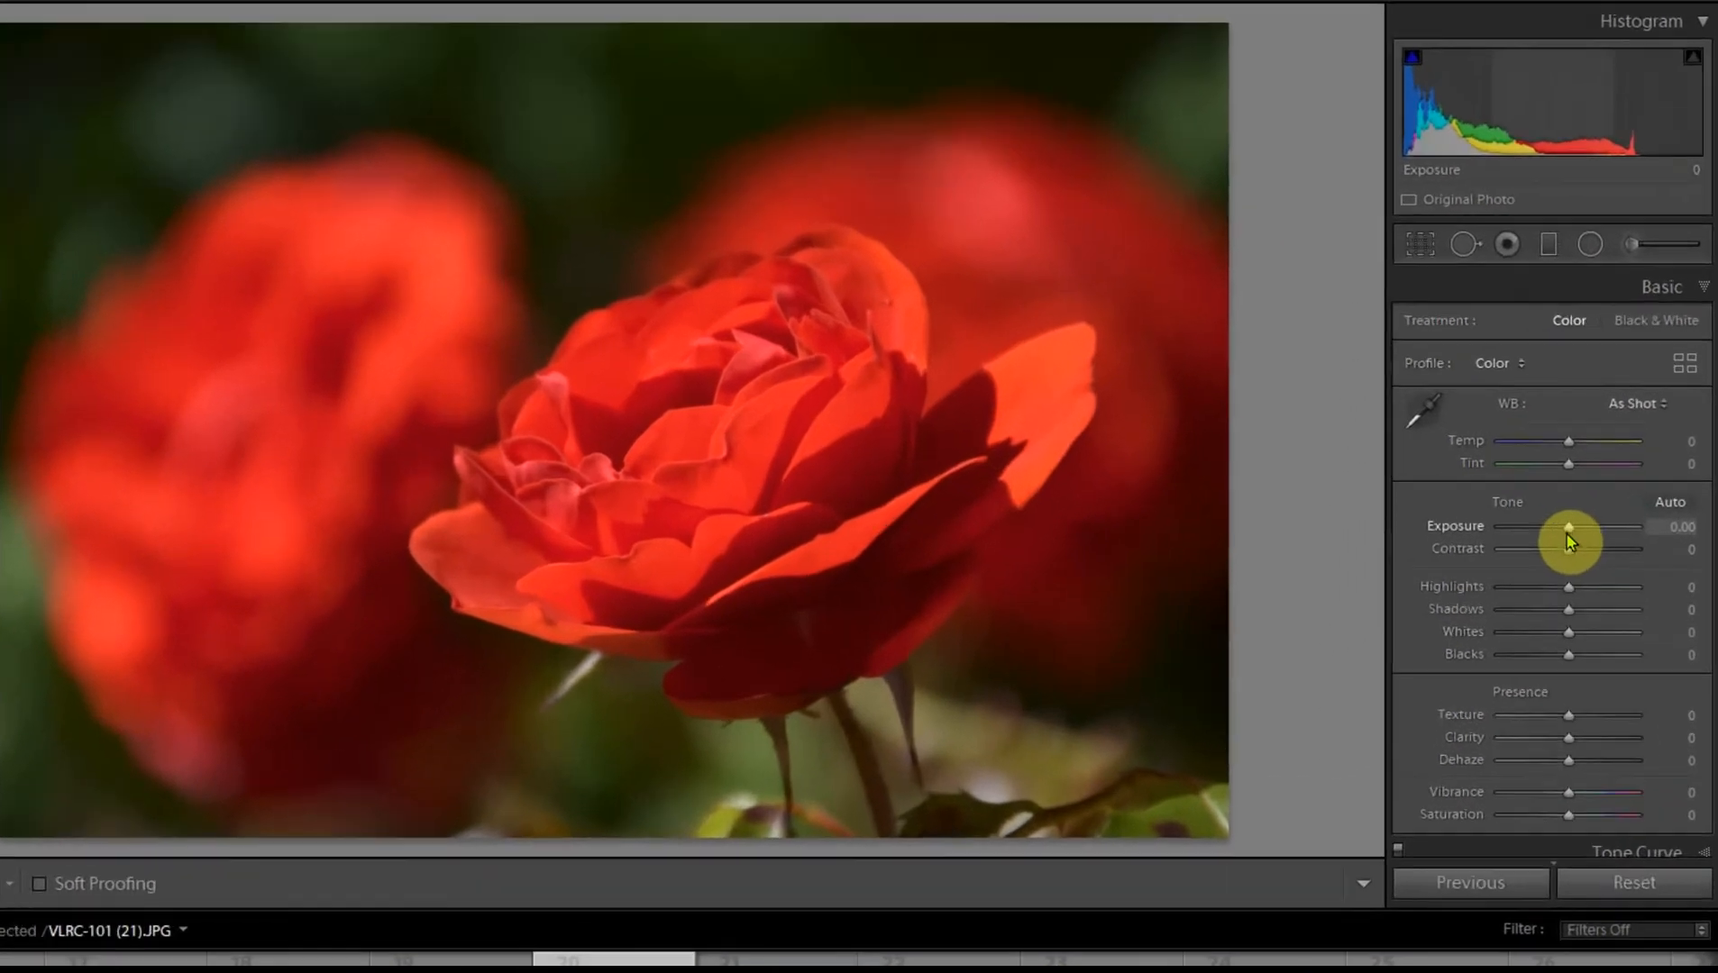
Try a small Exposure slider adjustment on the rose photo and reset it to 0.00
mouse_move(1568, 529)
left_mouse_down()
mouse_move(1554, 526)
mouse_move(1587, 516)
mouse_move(1571, 534)
left_mouse_up()
double_click(1572, 526)
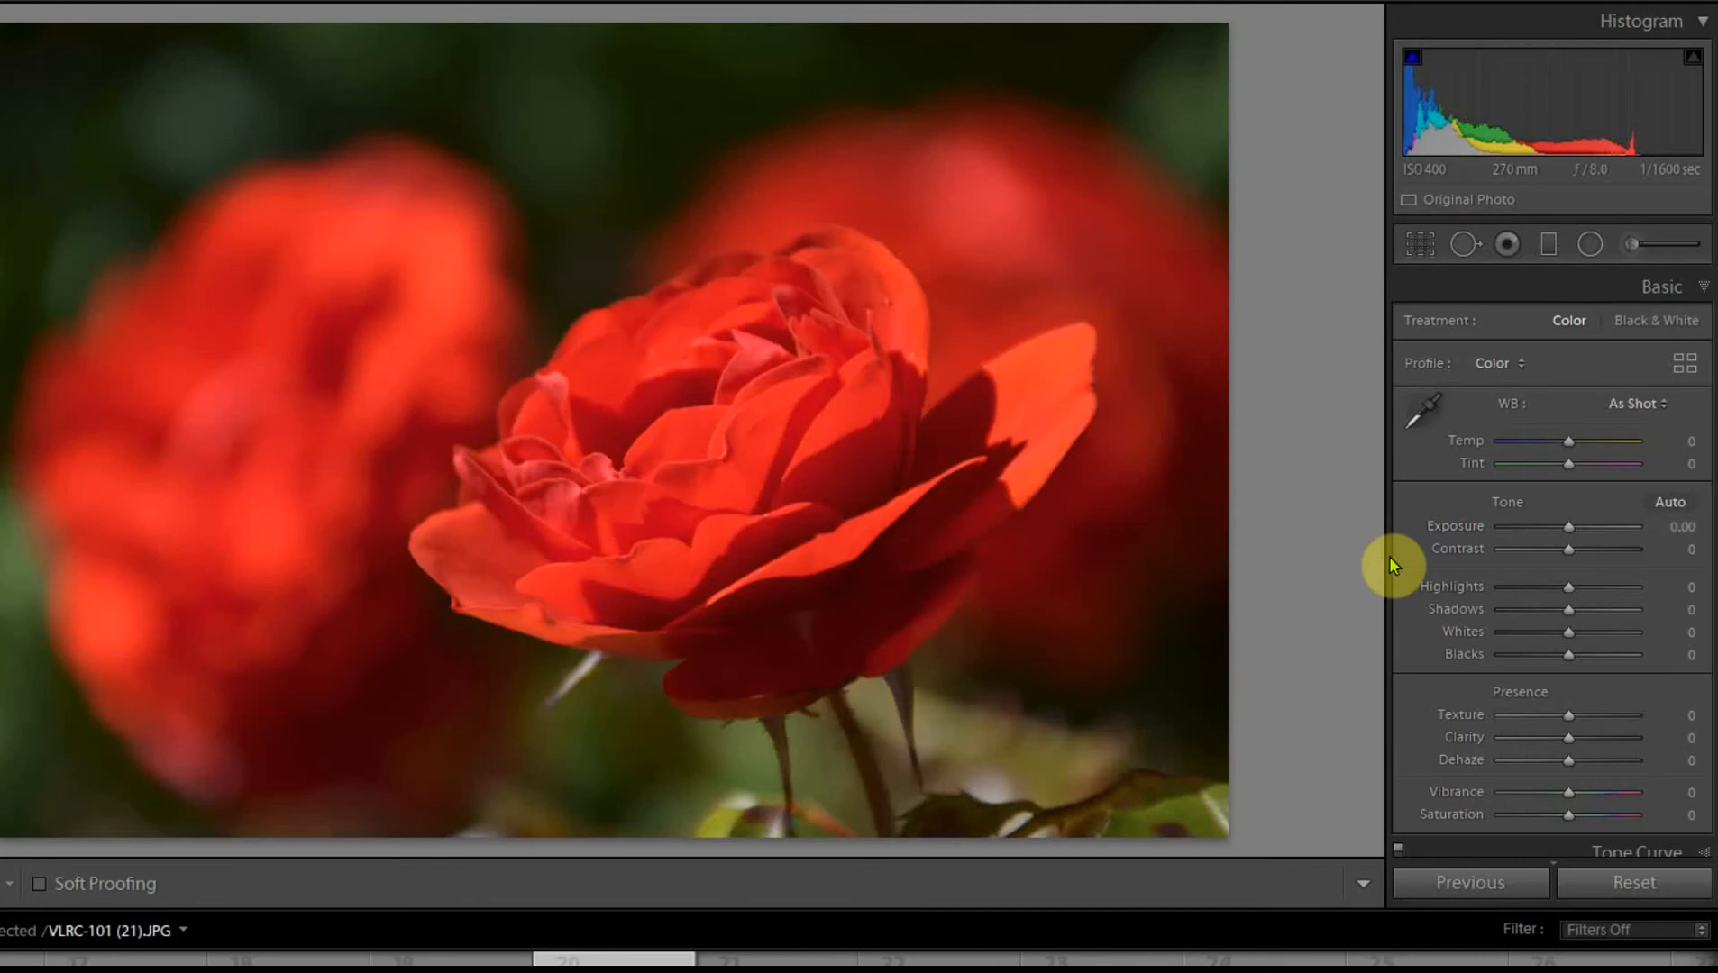
Widen the Develop adjustment panels for longer sliders, and try the Saturation slider, returning it to 0
left_click_drag(1388, 558, 1205, 570)
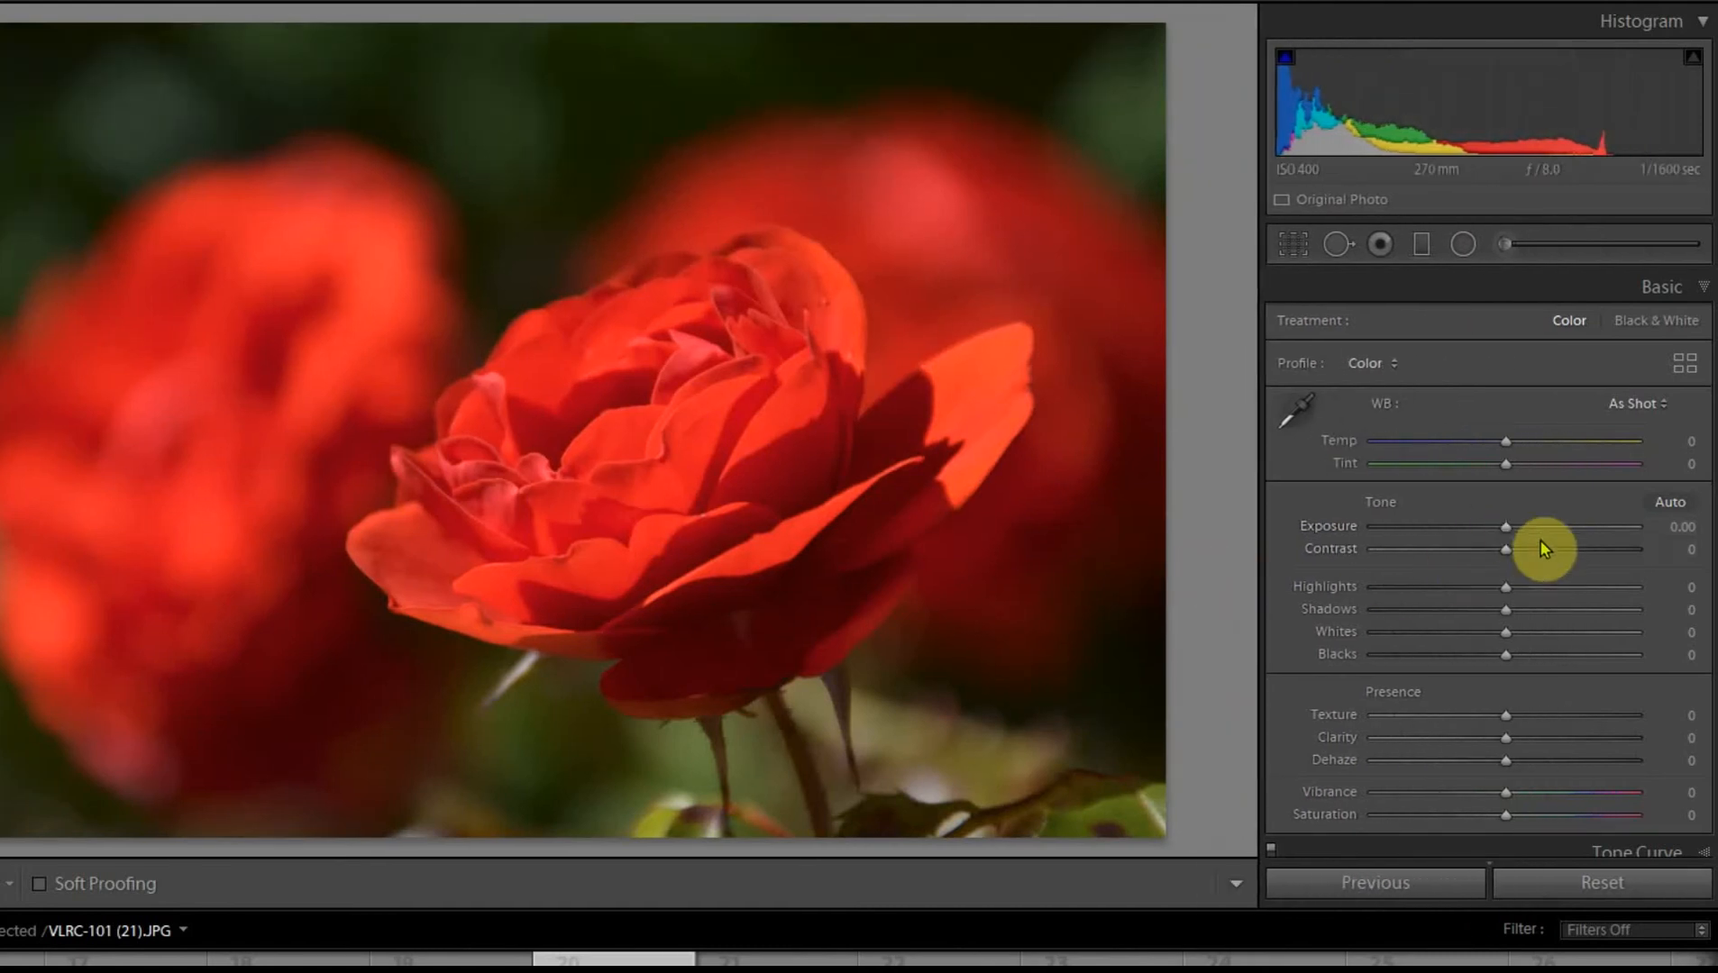
scroll(1535, 560, "down", 2)
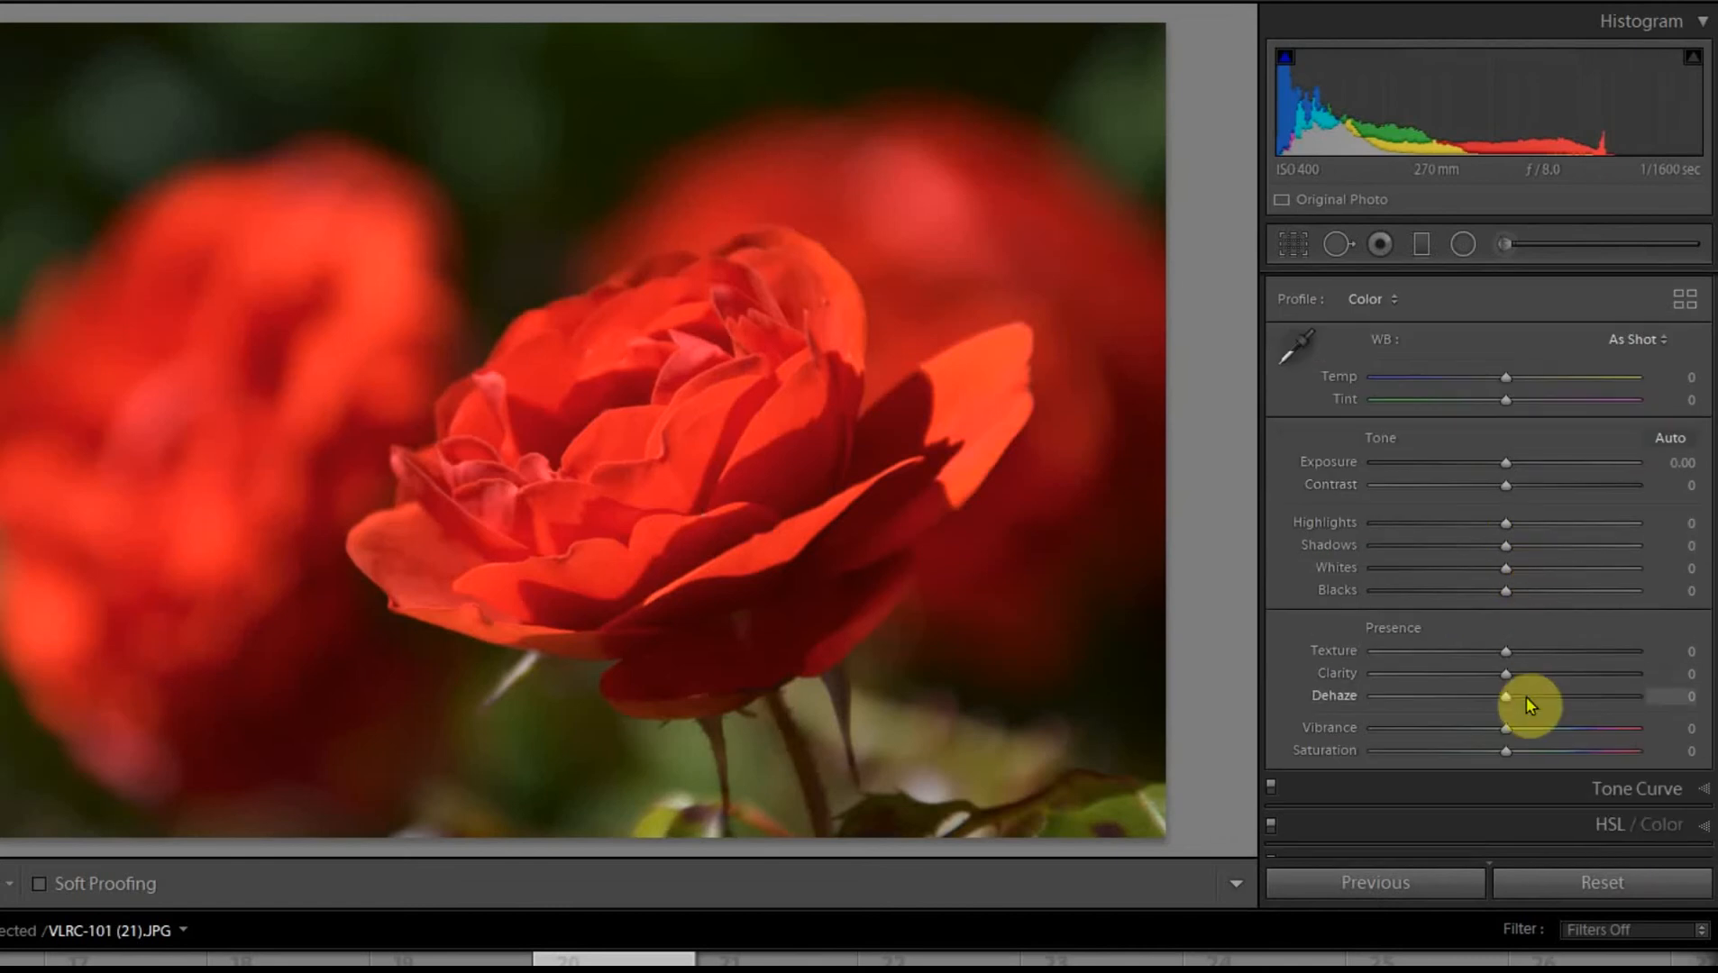
mouse_move(1504, 753)
left_mouse_down()
mouse_move(1479, 755)
mouse_move(1537, 745)
mouse_move(1506, 752)
left_mouse_up()
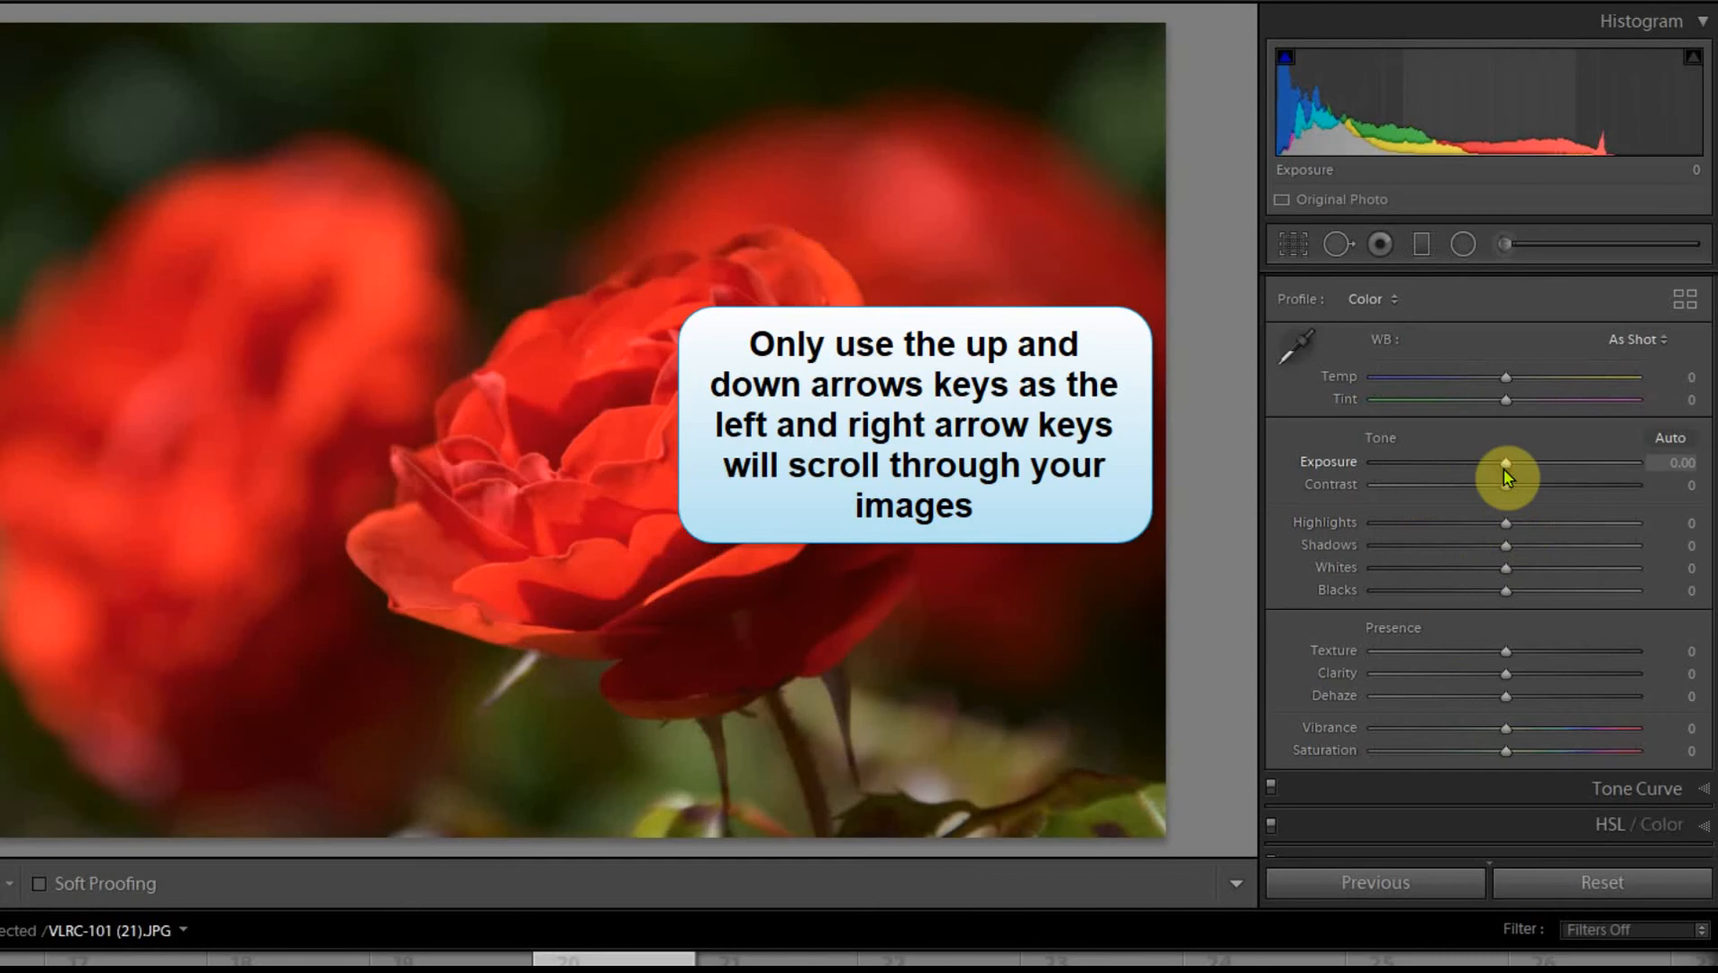
Raise and lower the rose photo's Exposure in small increments without moving the slider itself, and reset it to 0.00
key("Up")
key("Up")
key("Up")
key("Up")
key("Up")
key("Up")
key("Up")
key("Up")
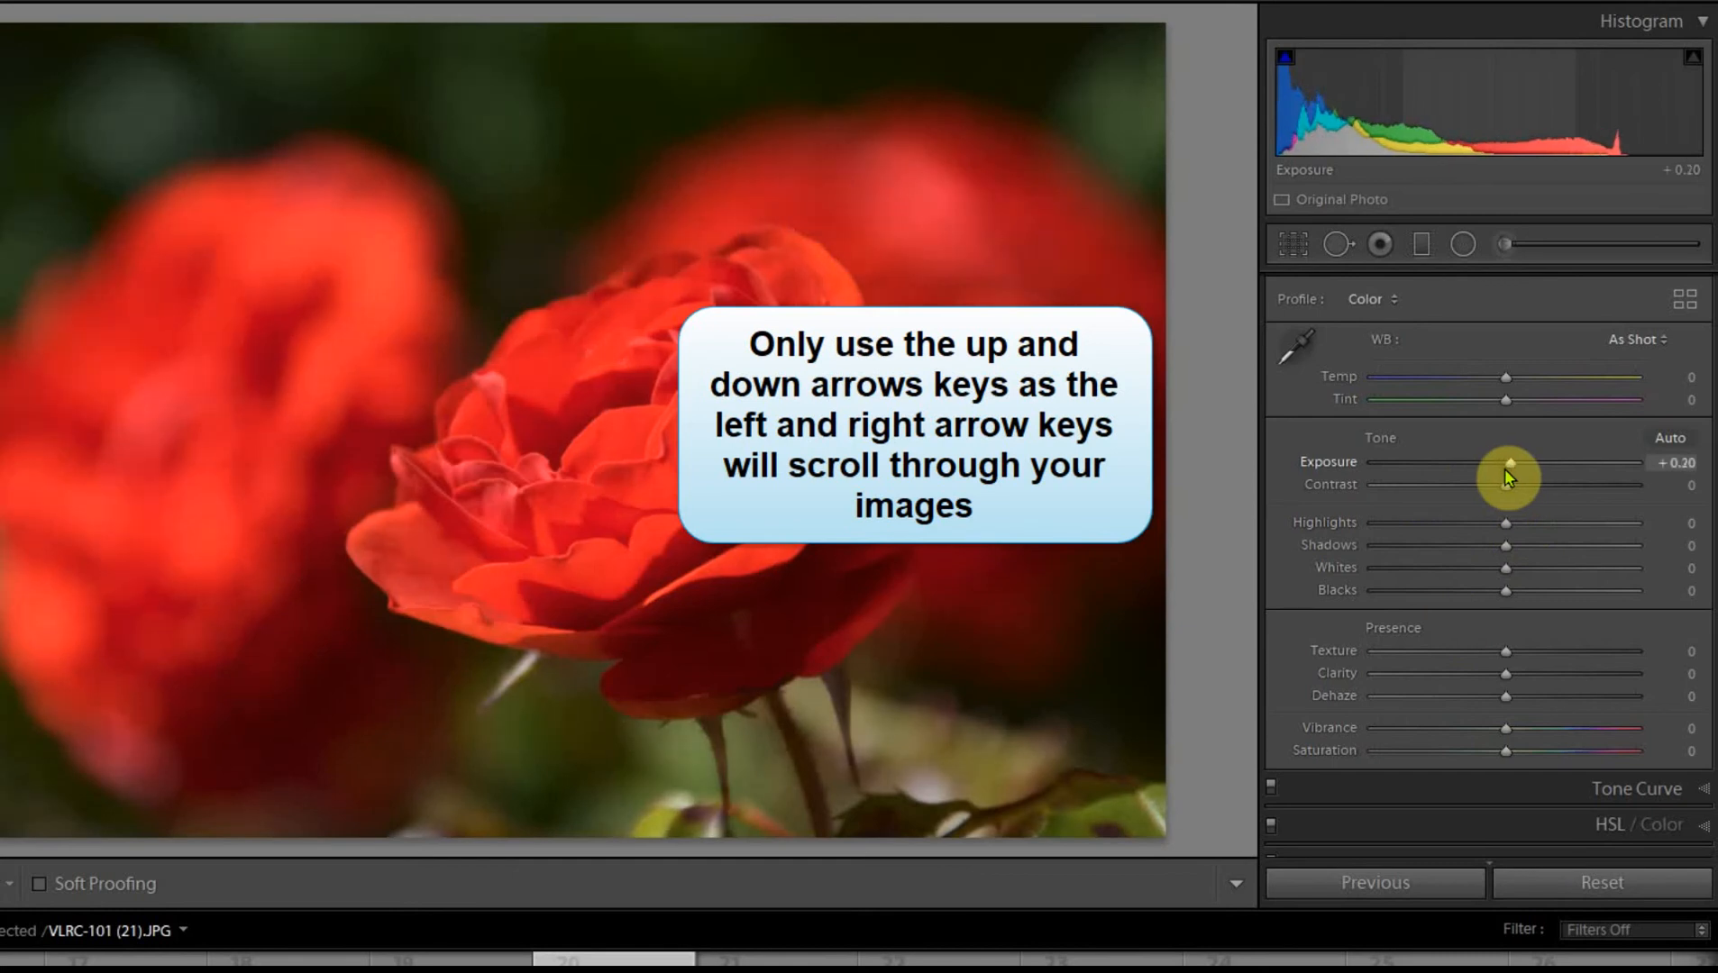
key("Down")
key("Down")
key("Down")
key("Down")
key("Down")
key("Down")
key("Down")
key("Down")
key("Down")
key("Down")
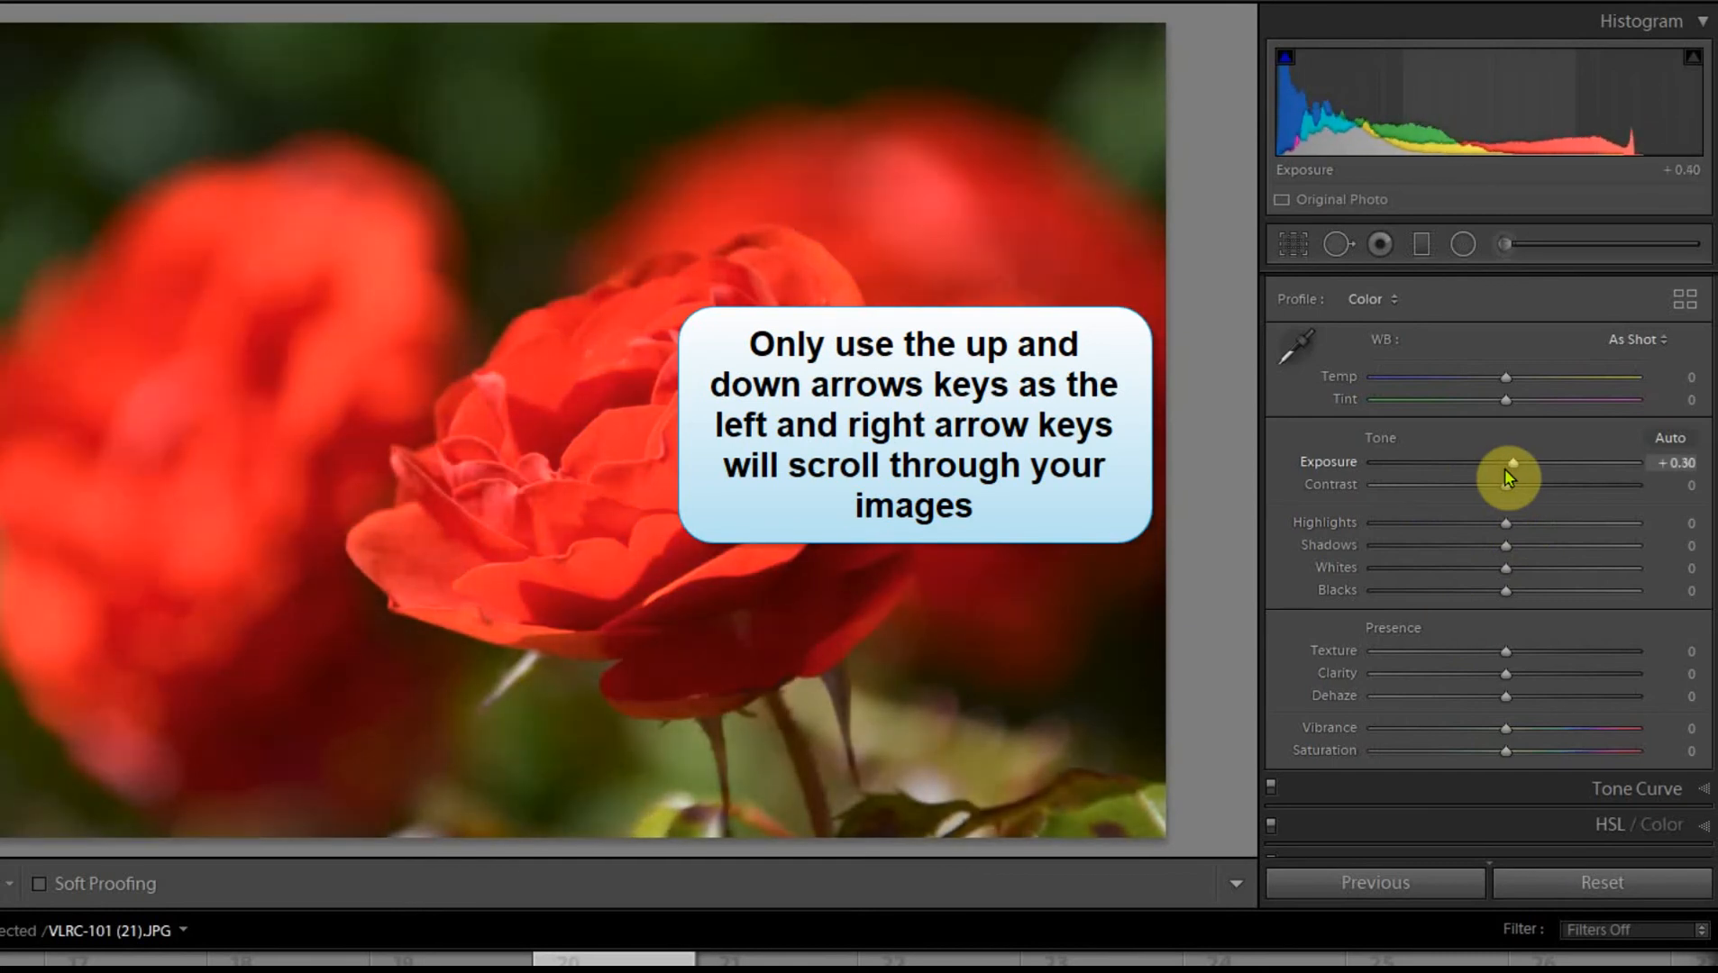
key("Up")
key("Up")
key("Up")
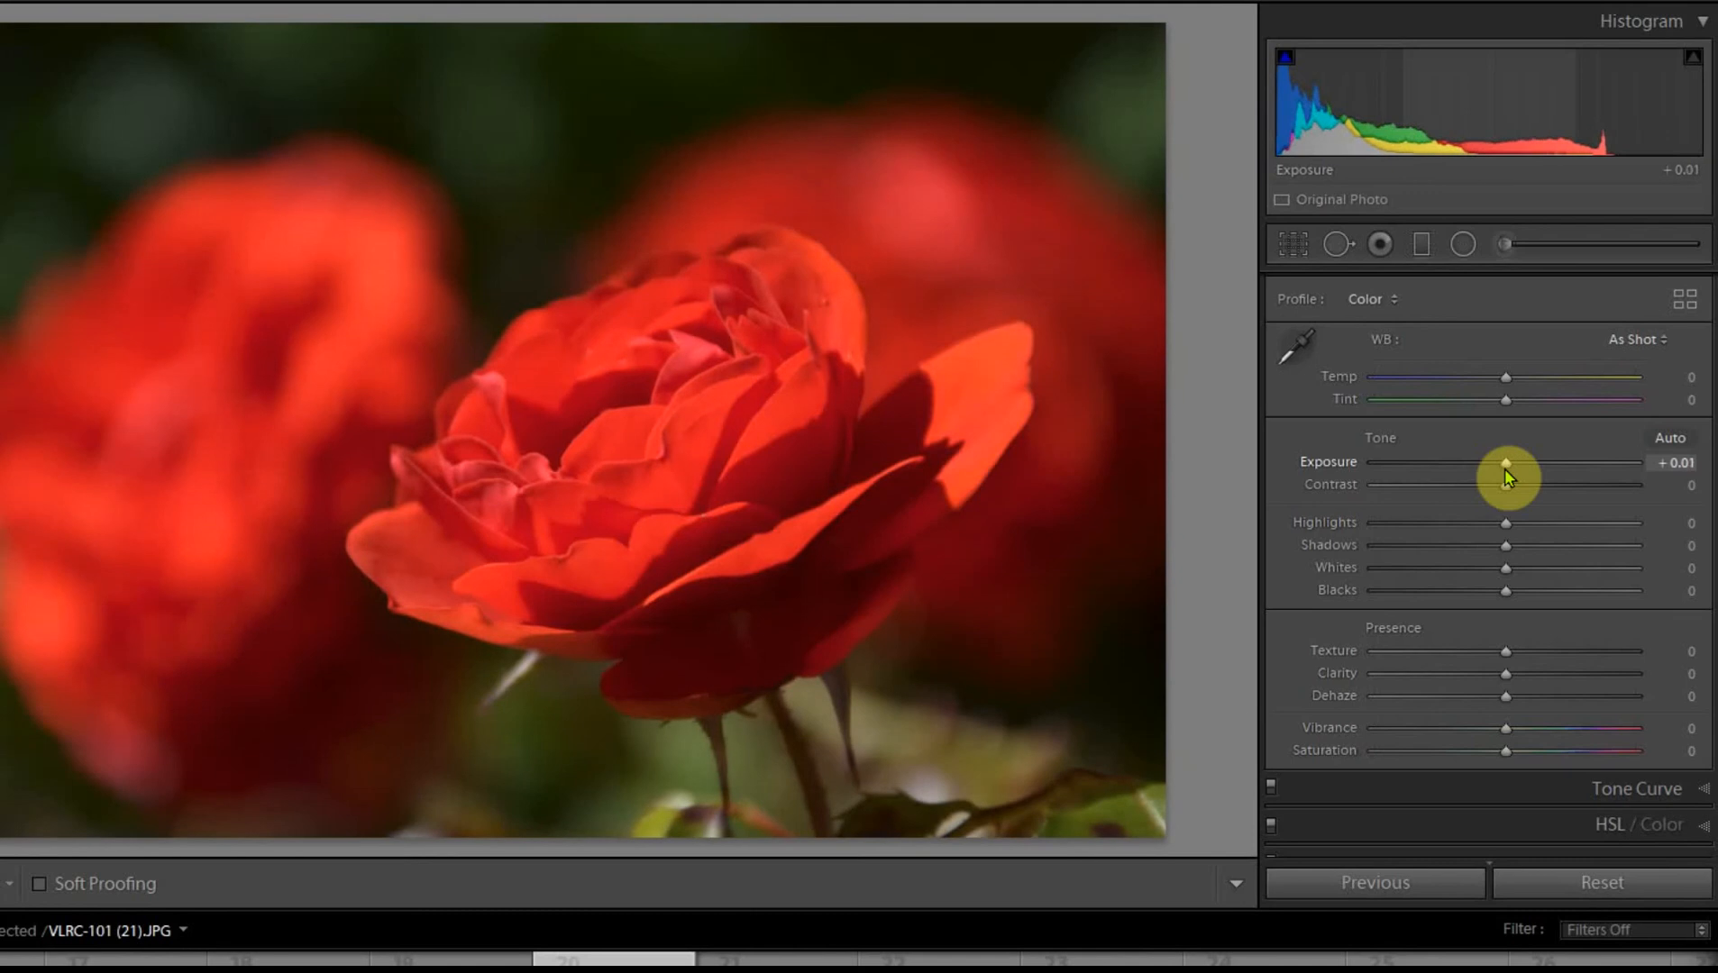
key("Down")
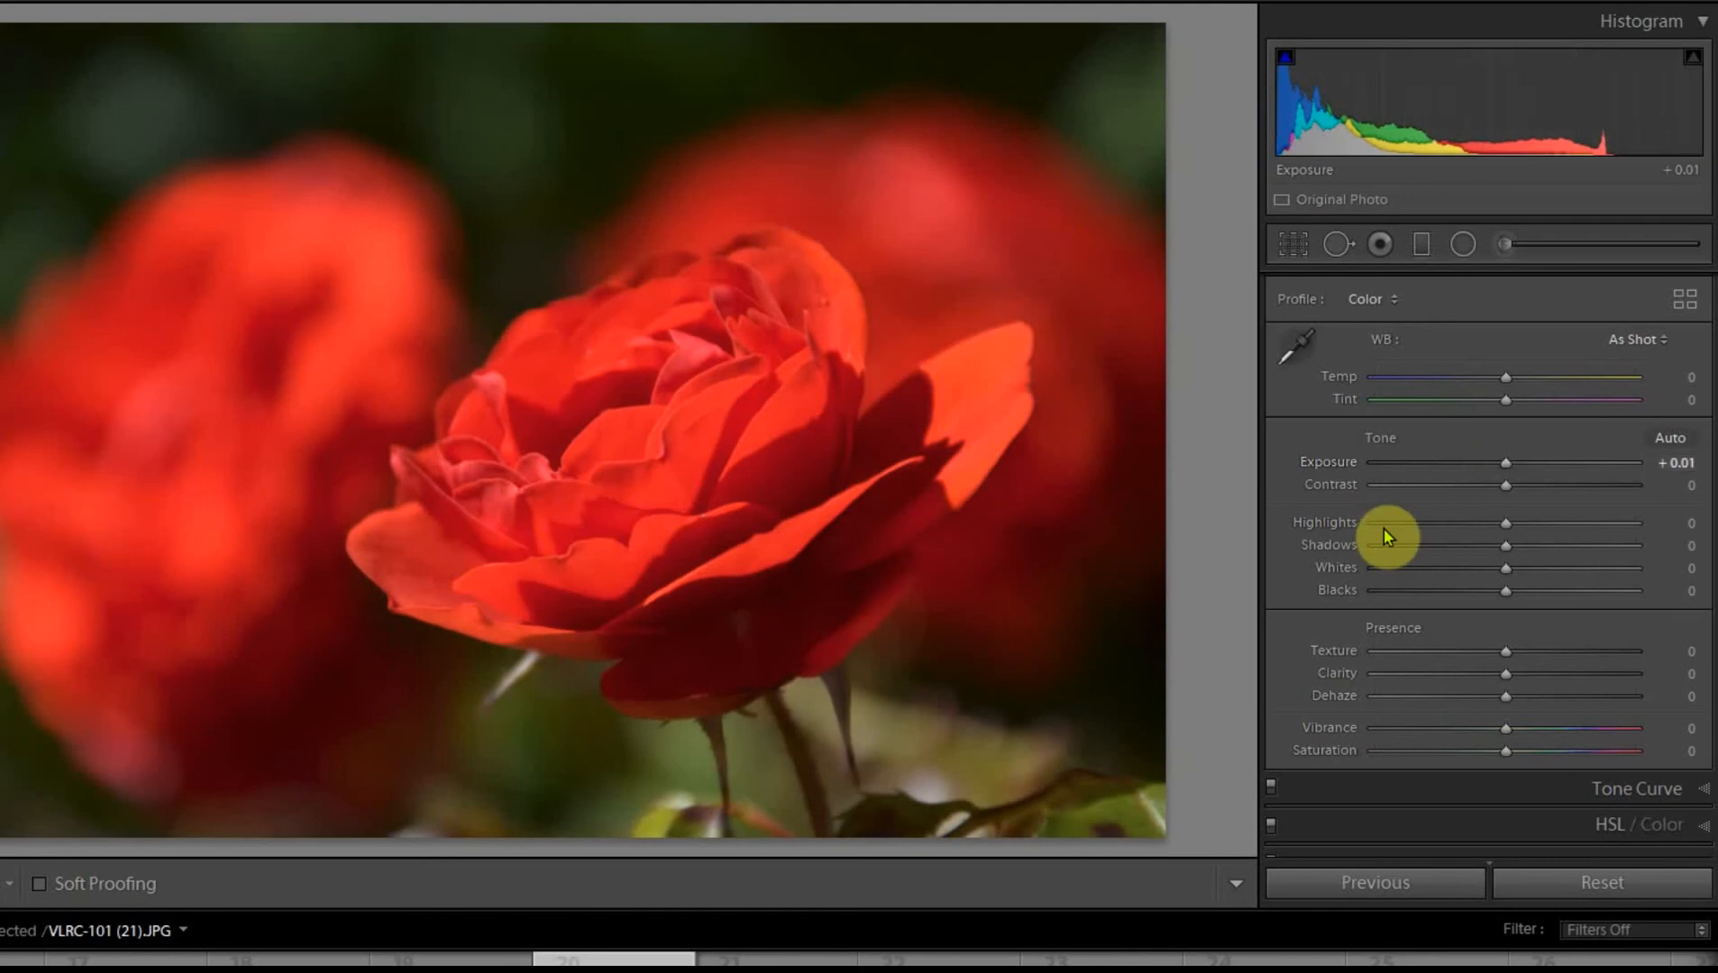
double_click(1337, 466)
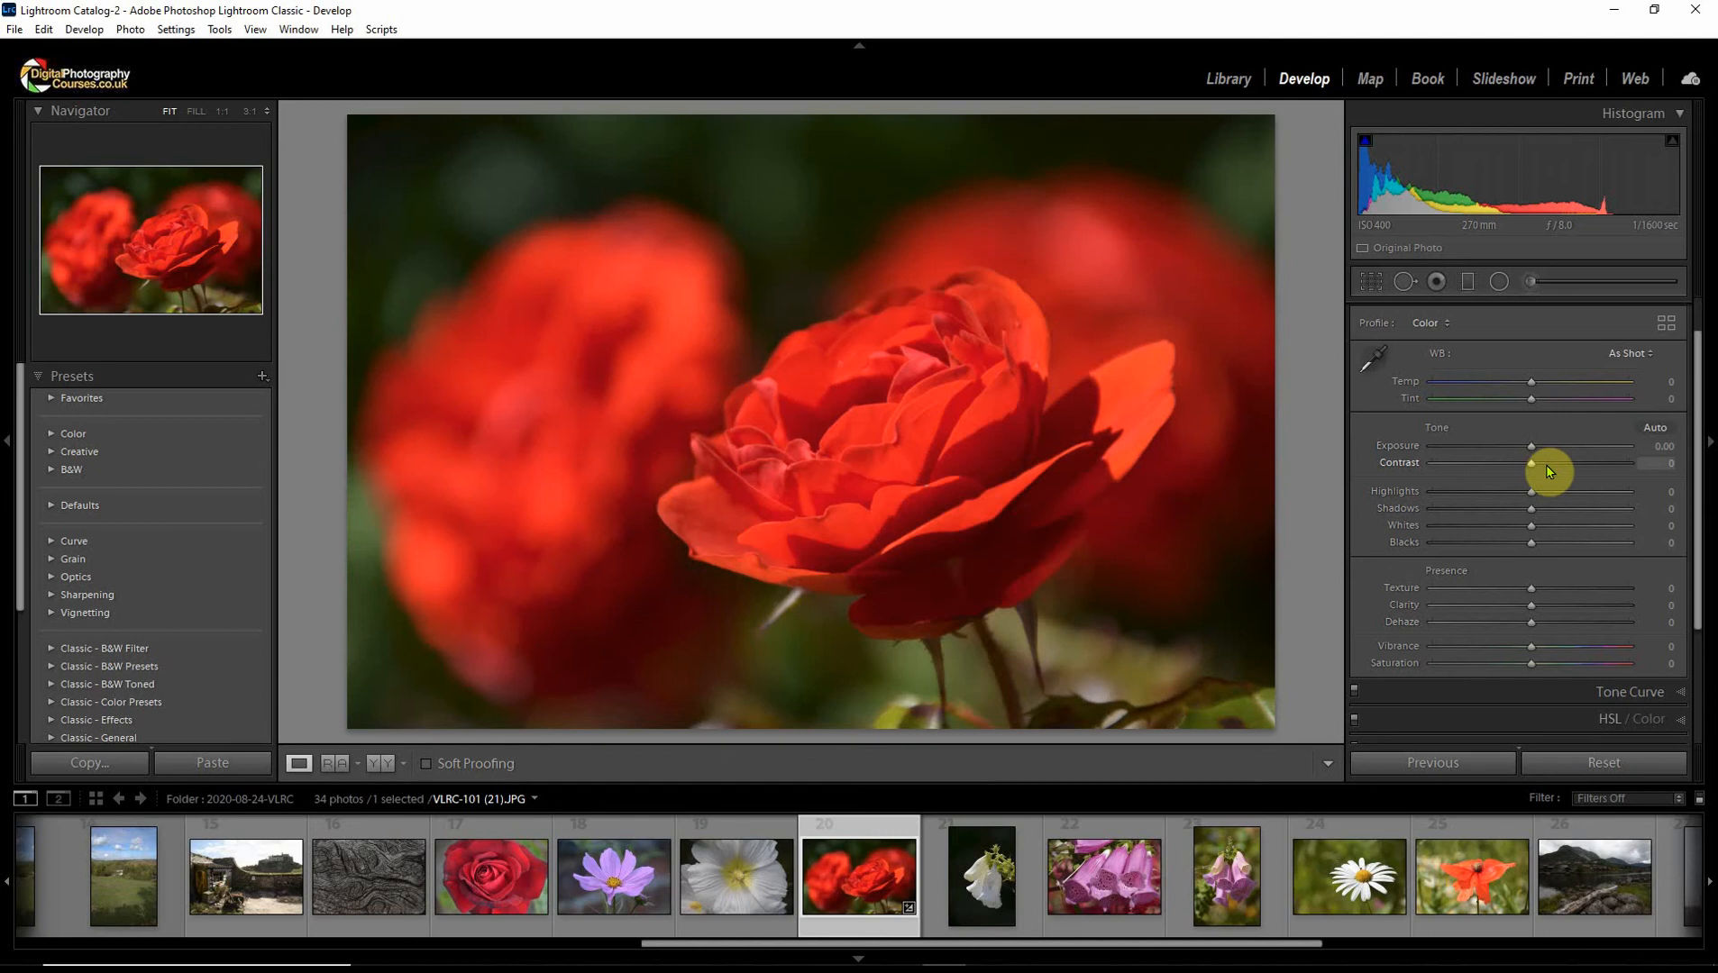
Preview the rose photo in full screen and return to the Develop view, repeating it once more
key("f")
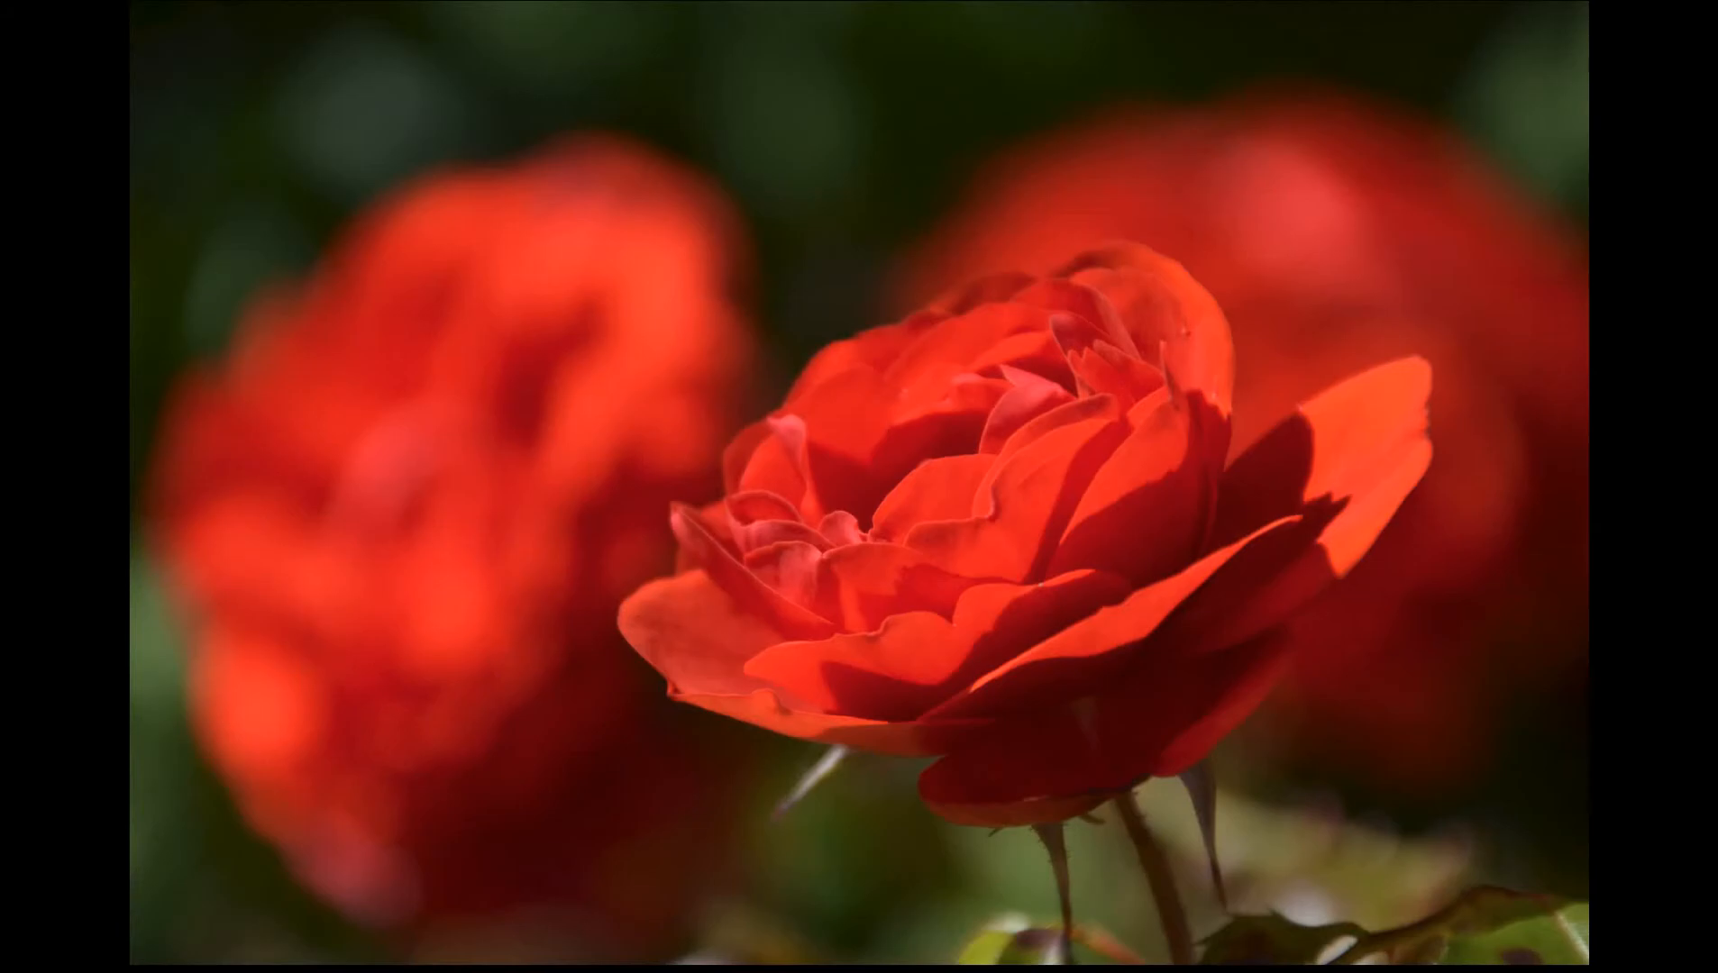
key("f")
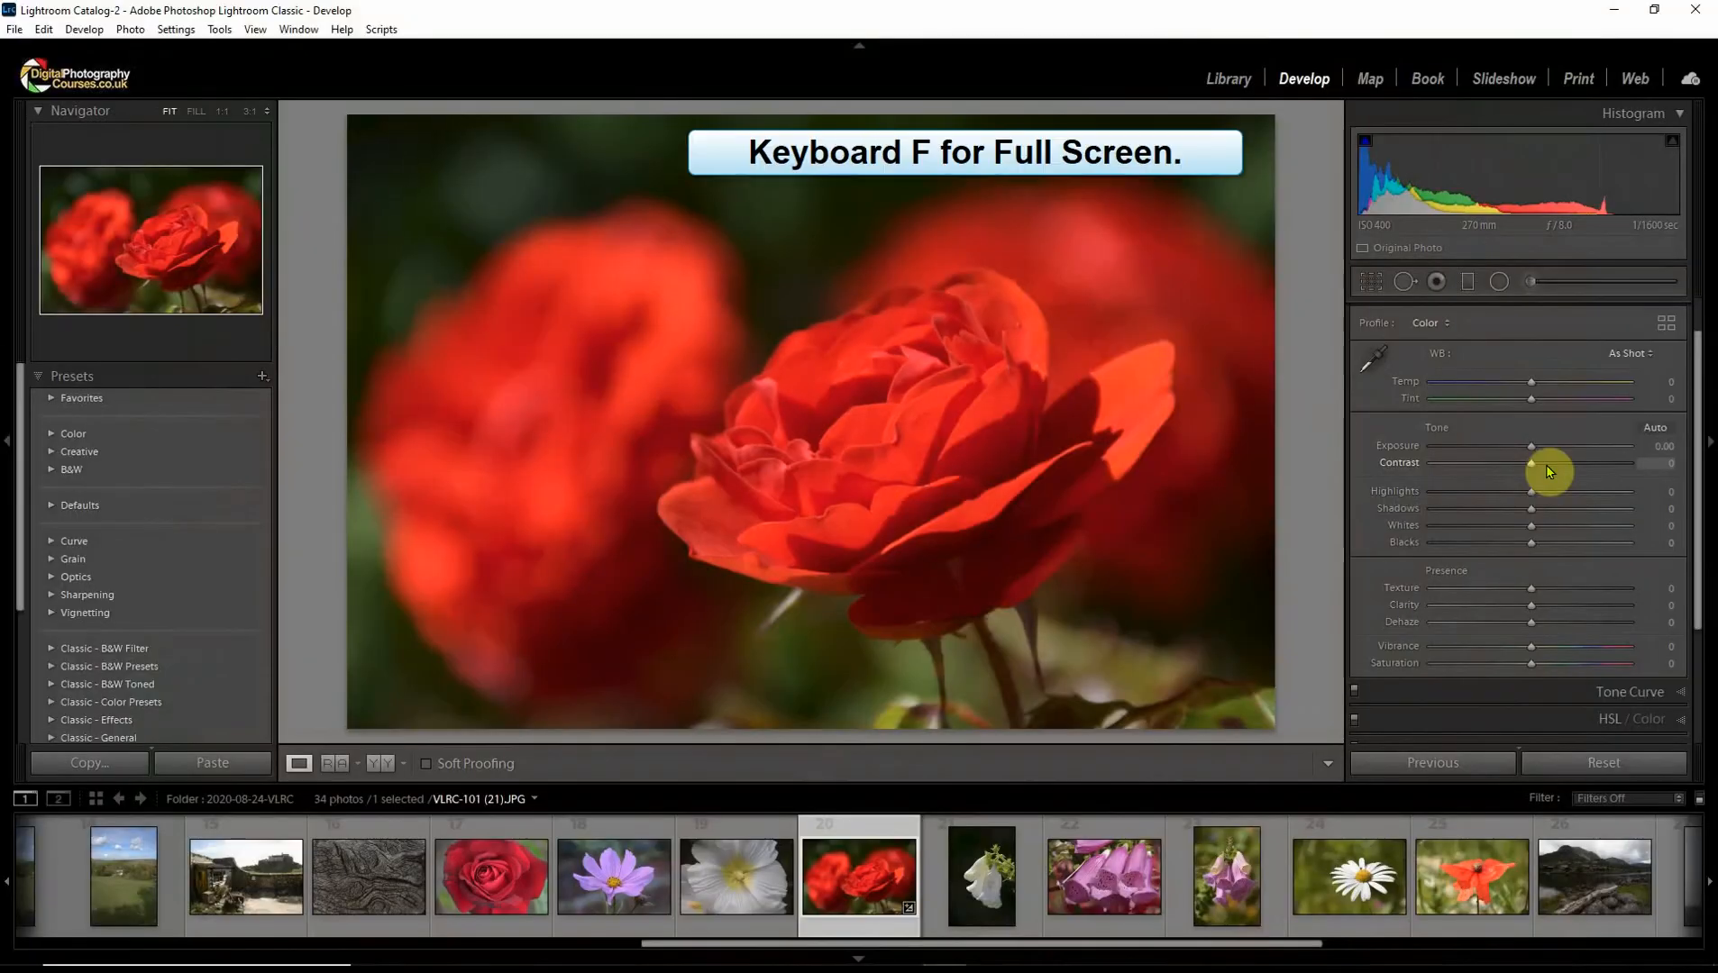
key("f")
key("f")
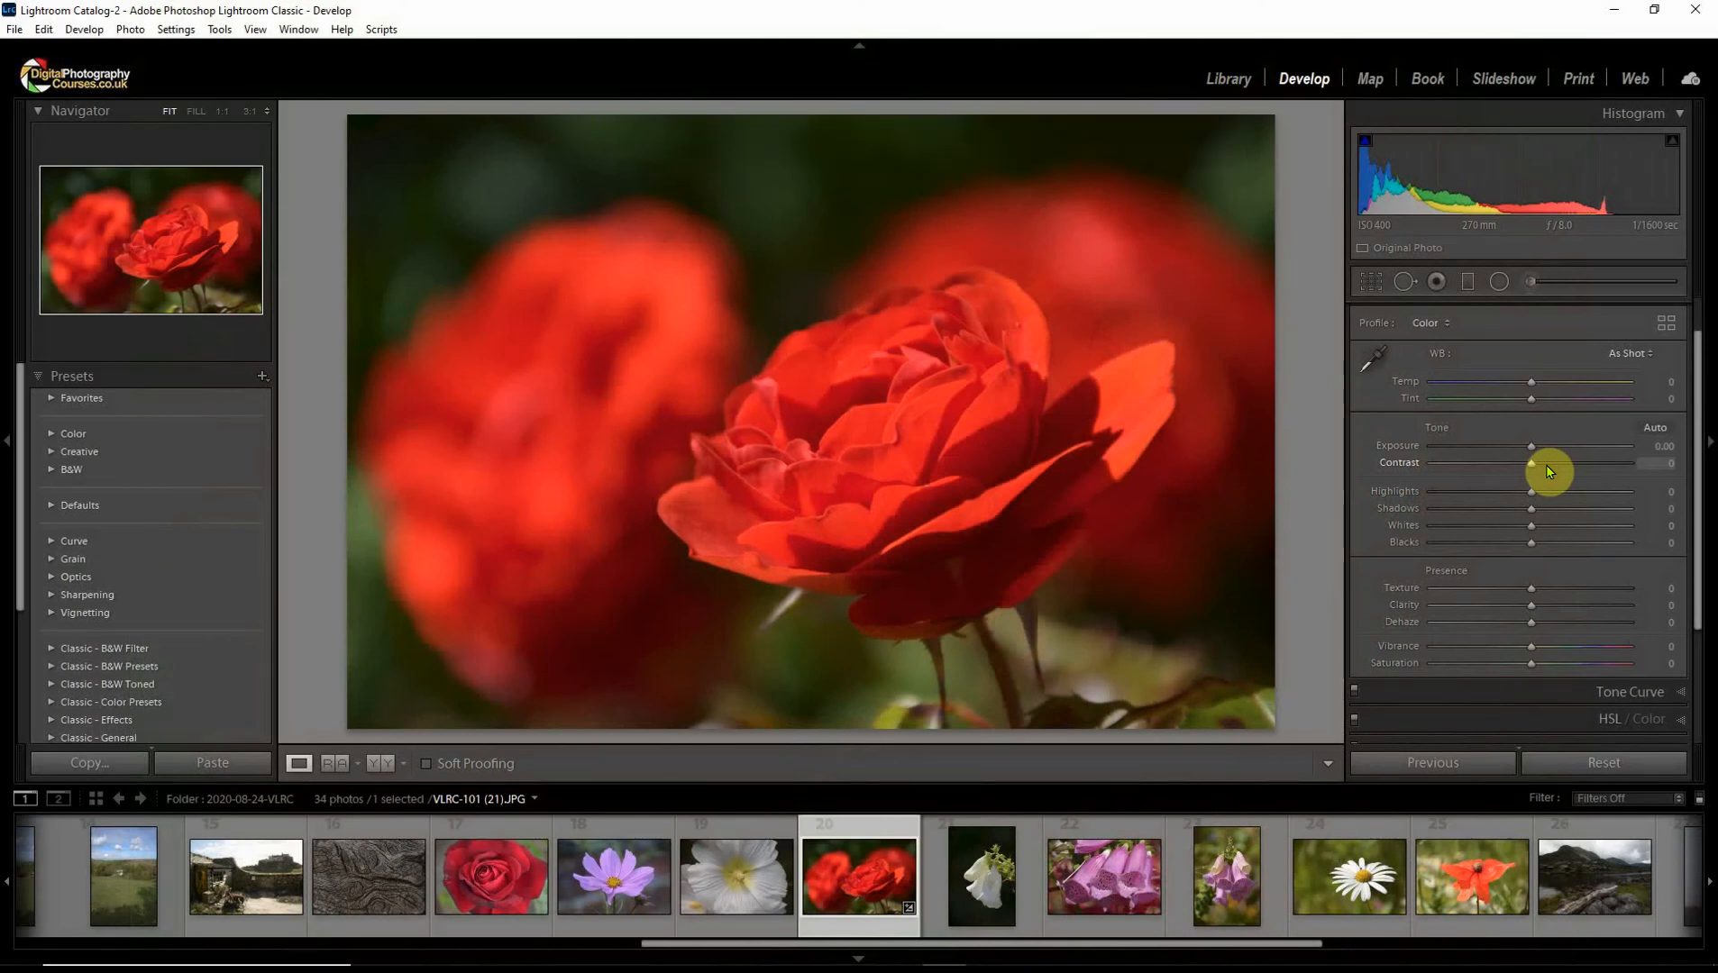
Switch to the Library module and set the folder filter to All instead of favorite folders
left_click(1226, 81)
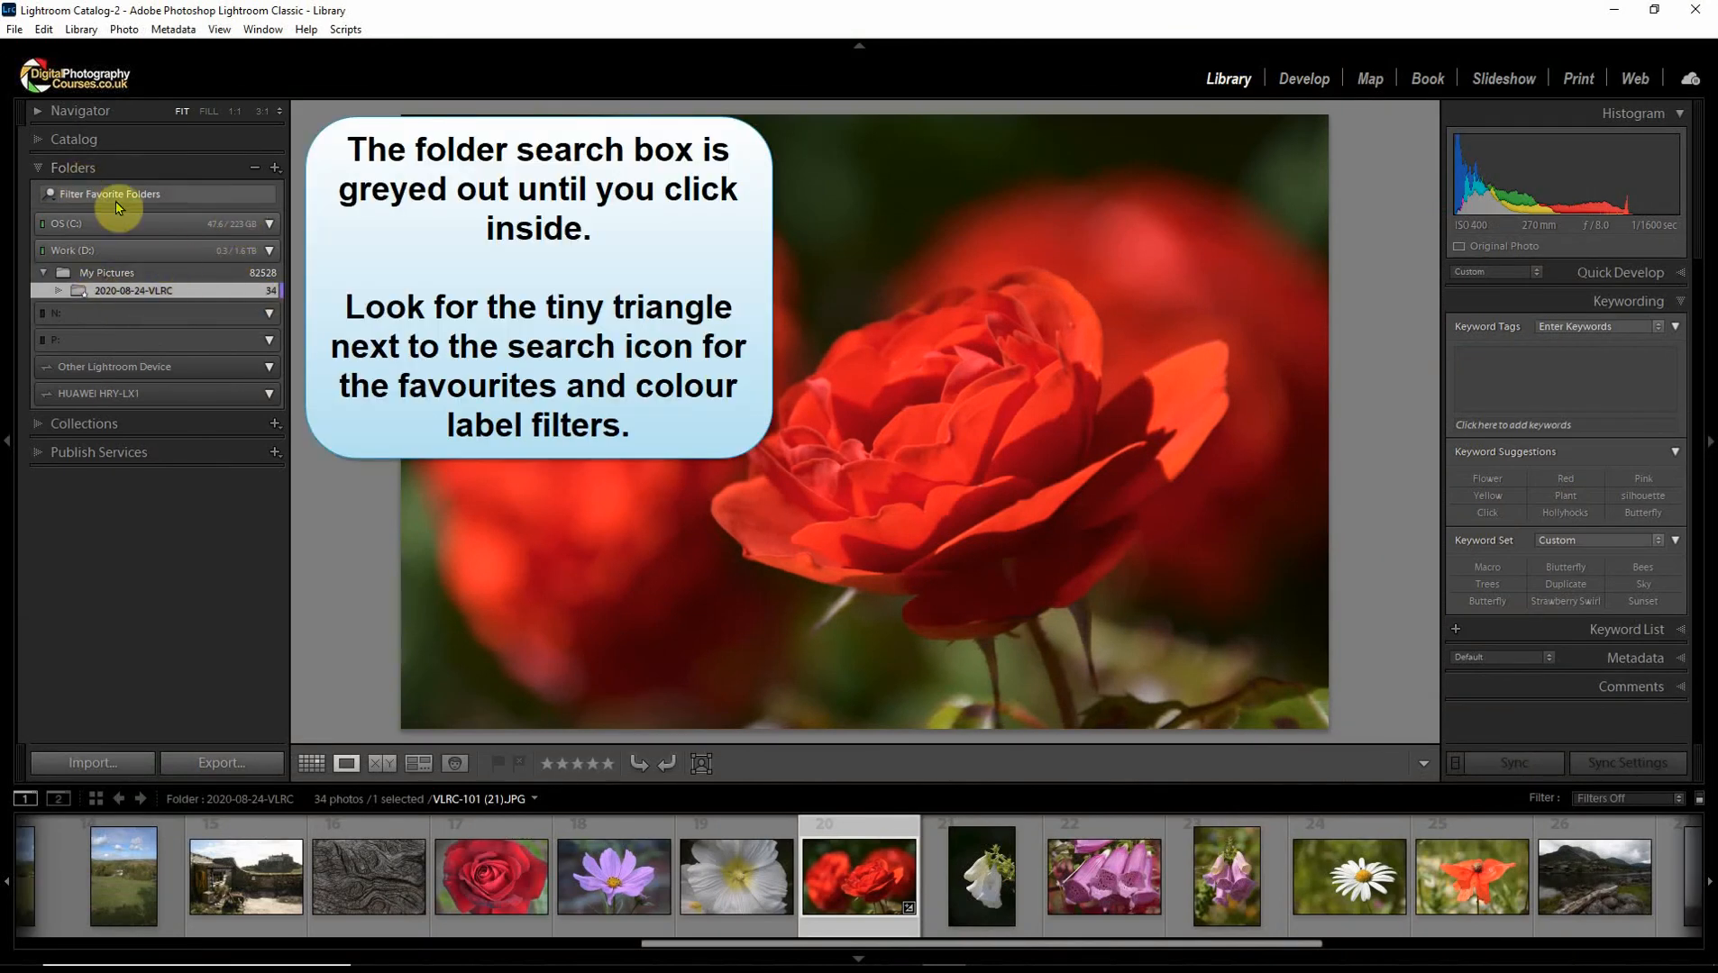
left_click(47, 194)
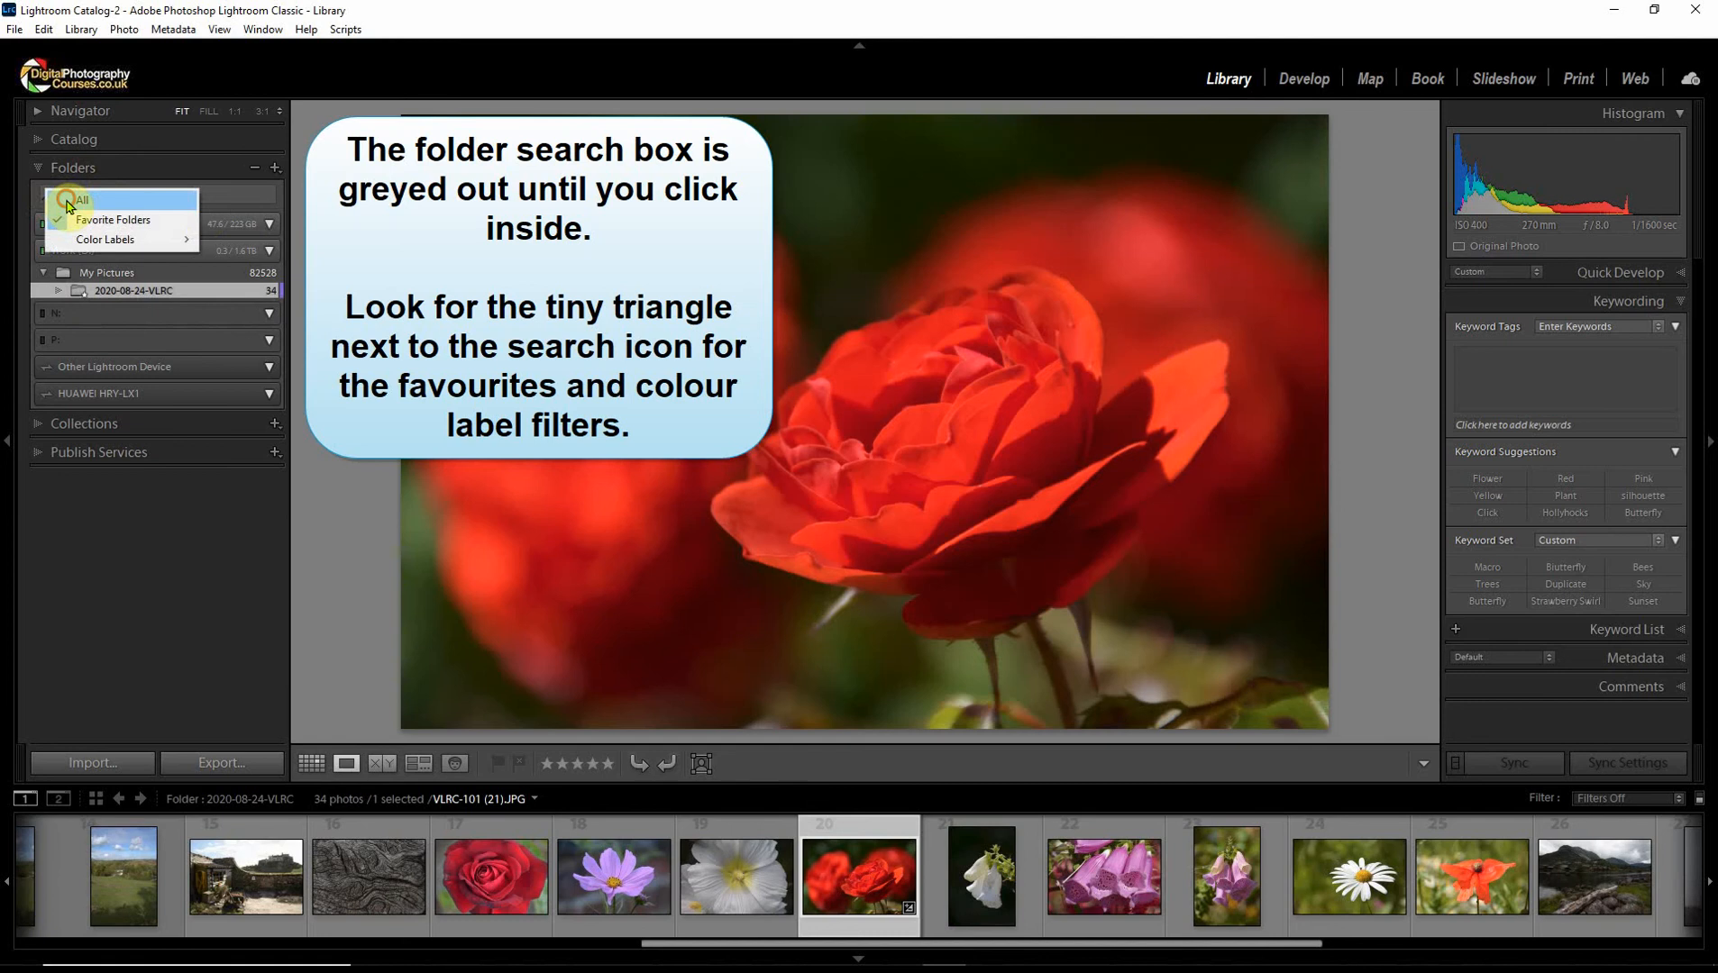
left_click(68, 199)
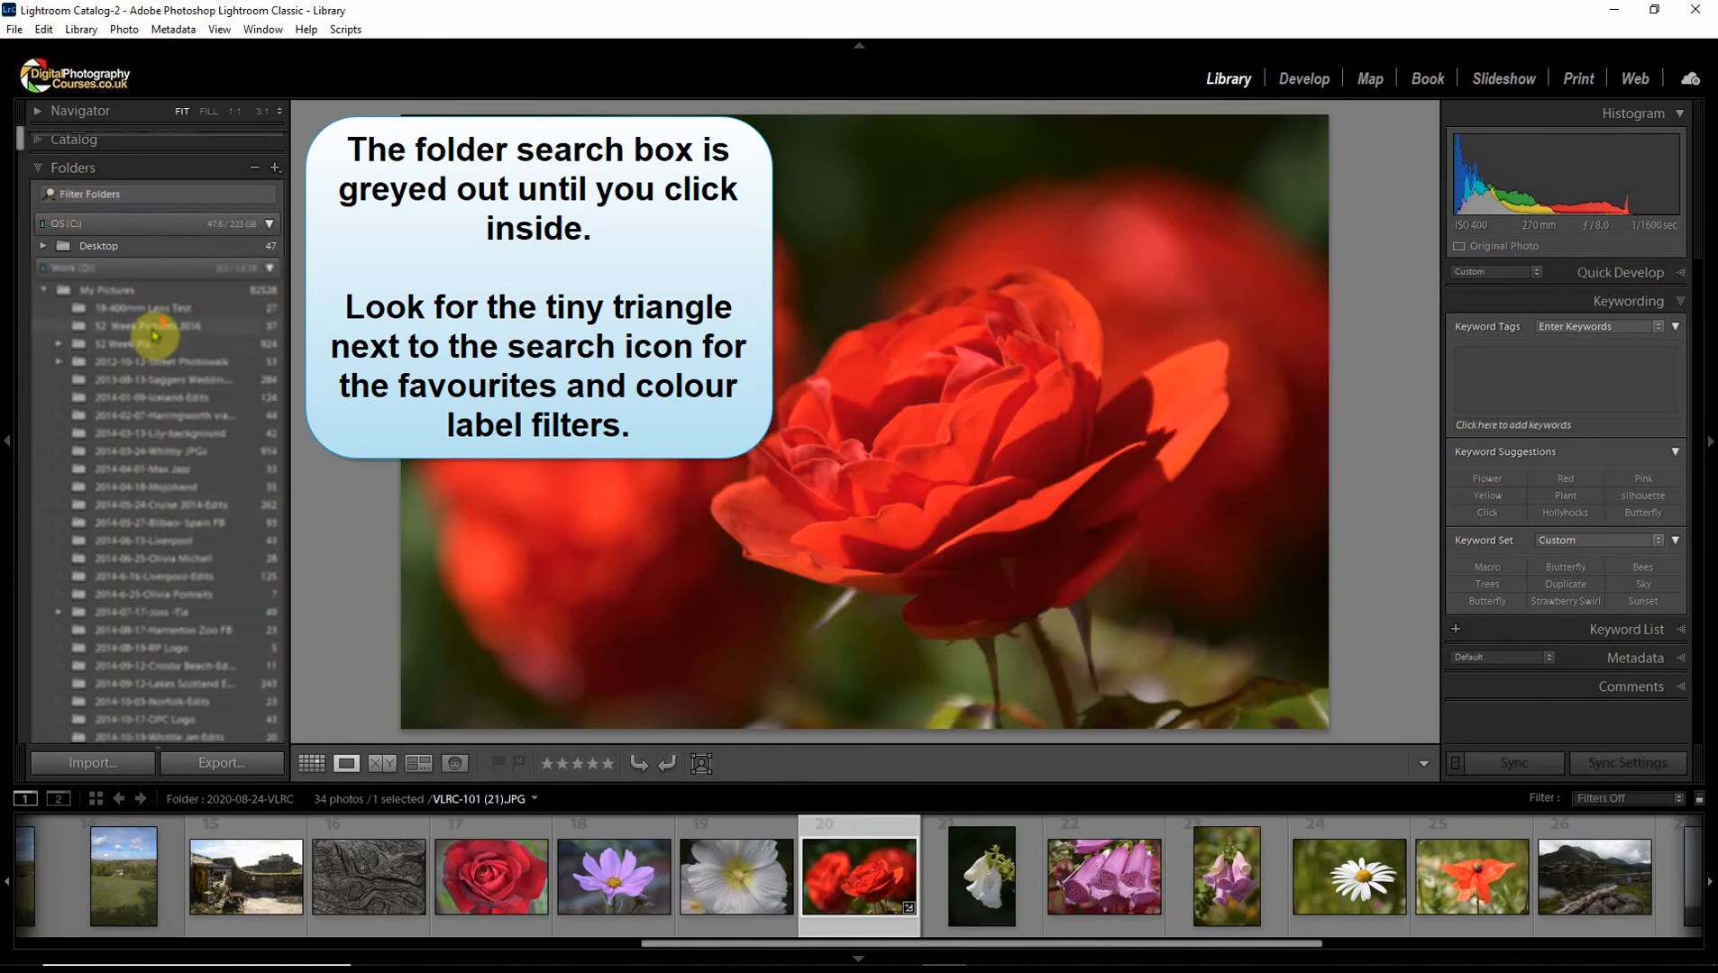
Look through the complete folder list down to the last entries and return to its beginning
scroll(155, 338, "down", 15)
scroll(155, 343, "down", 20)
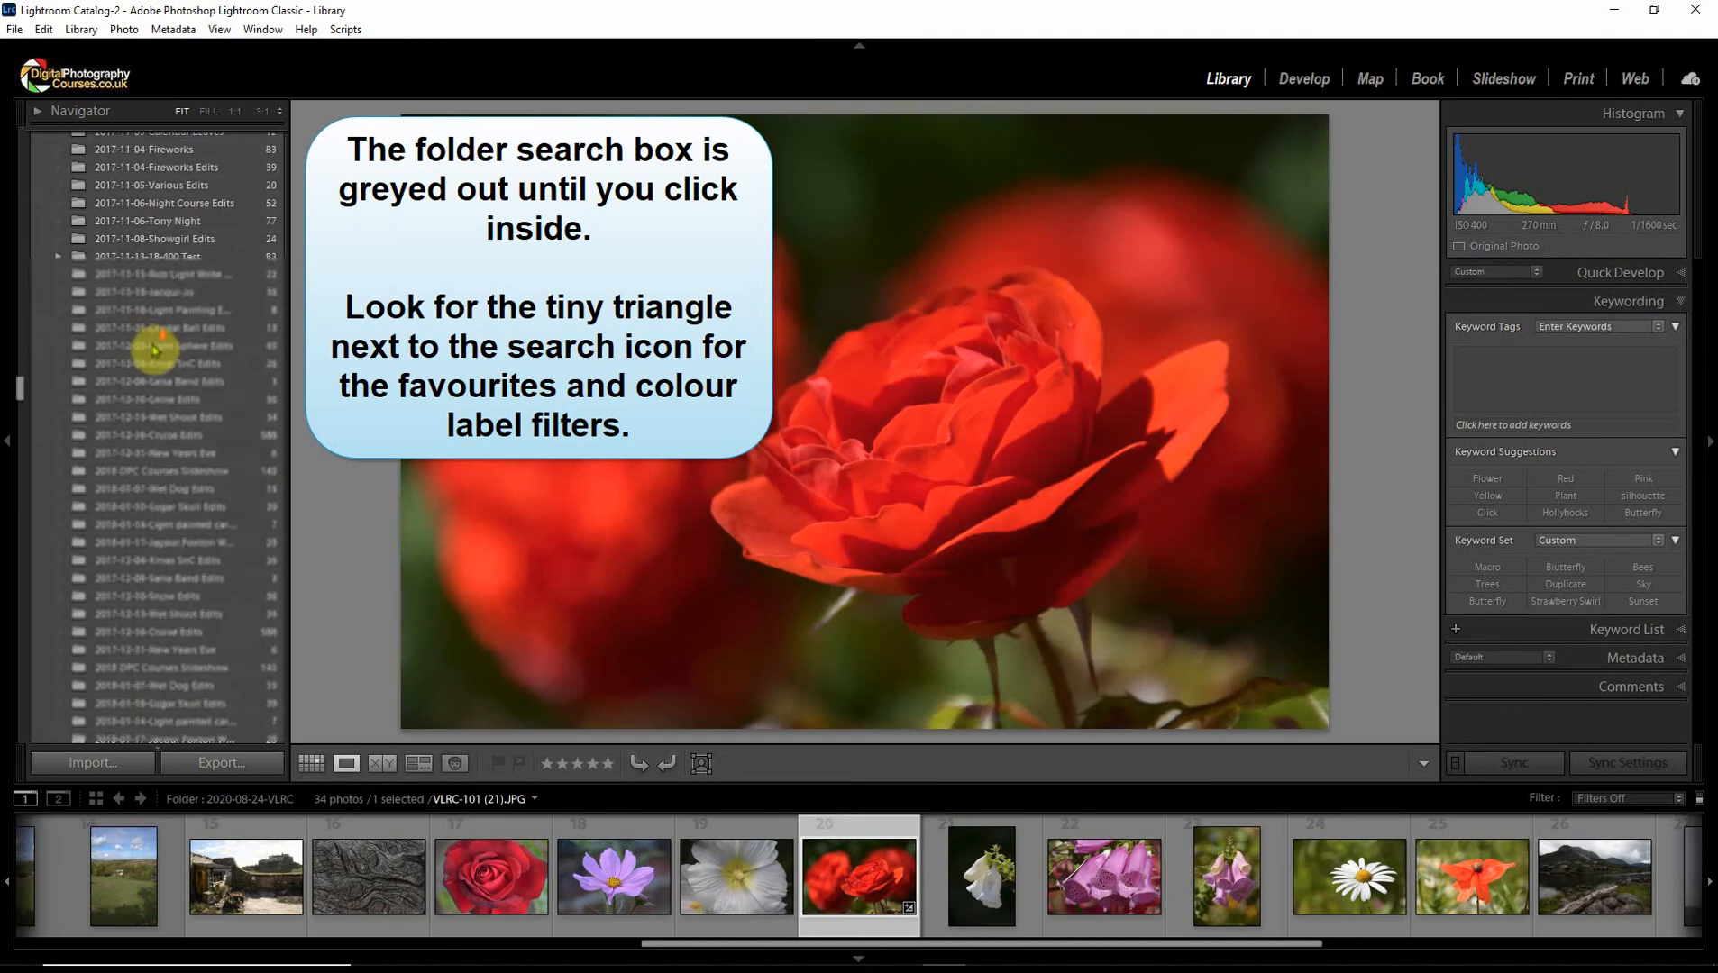
scroll(155, 354, "up", 8)
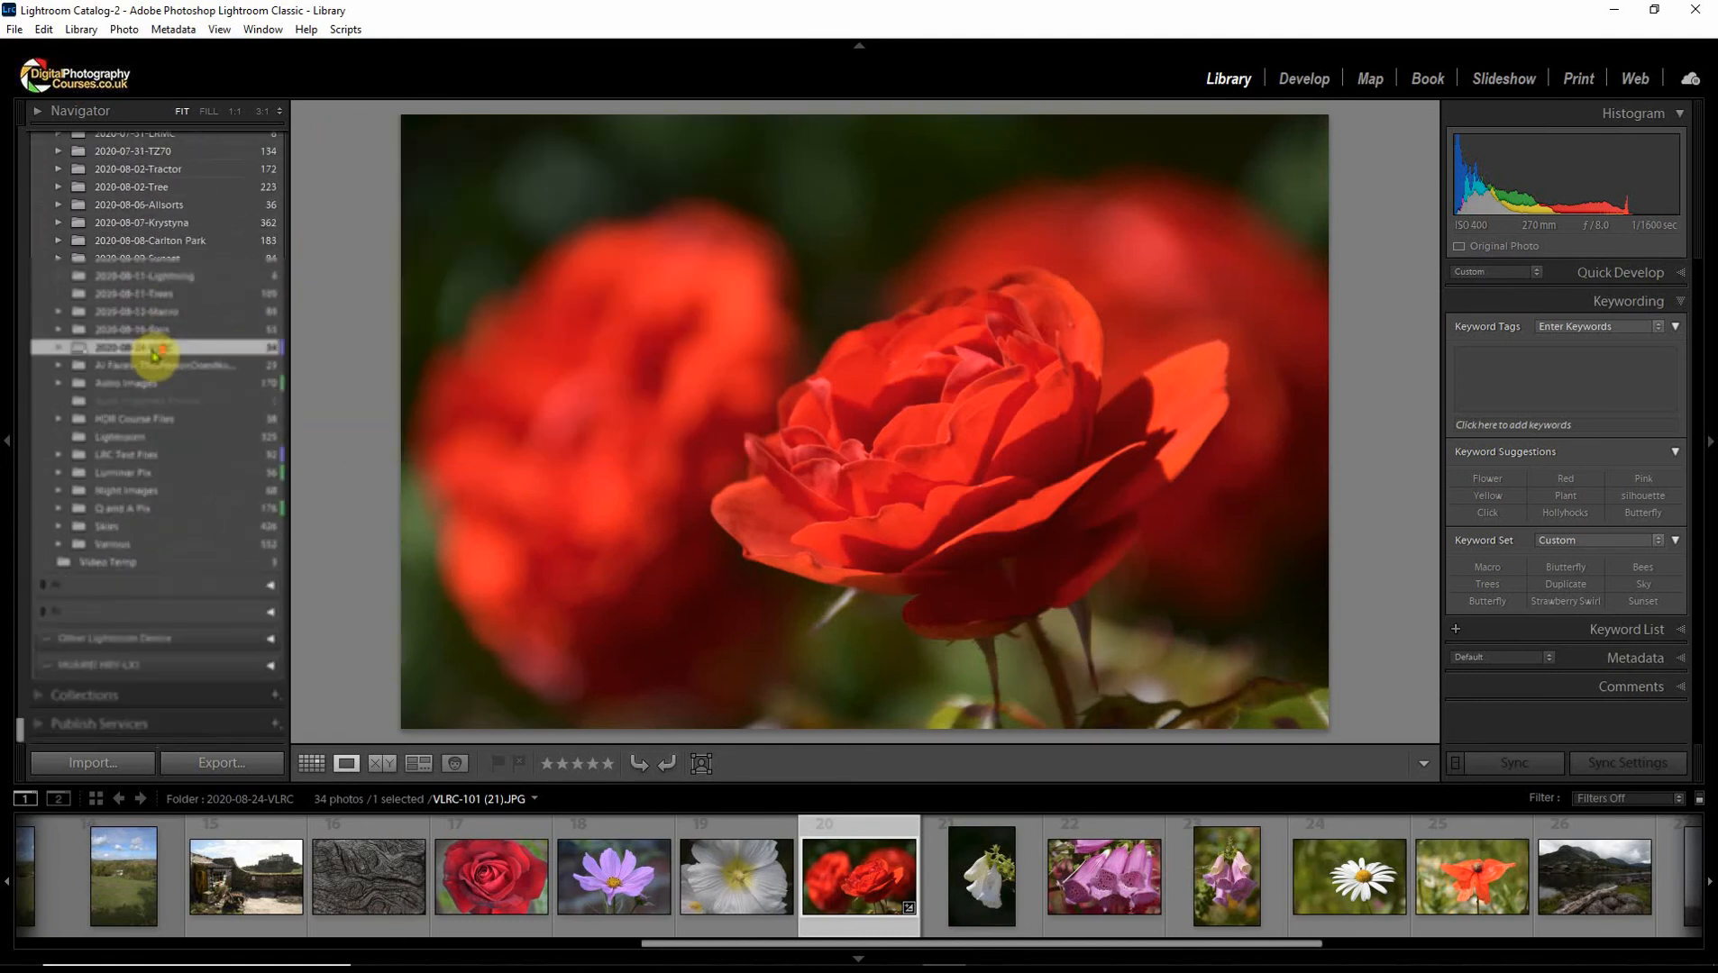
scroll(155, 354, "up", 20)
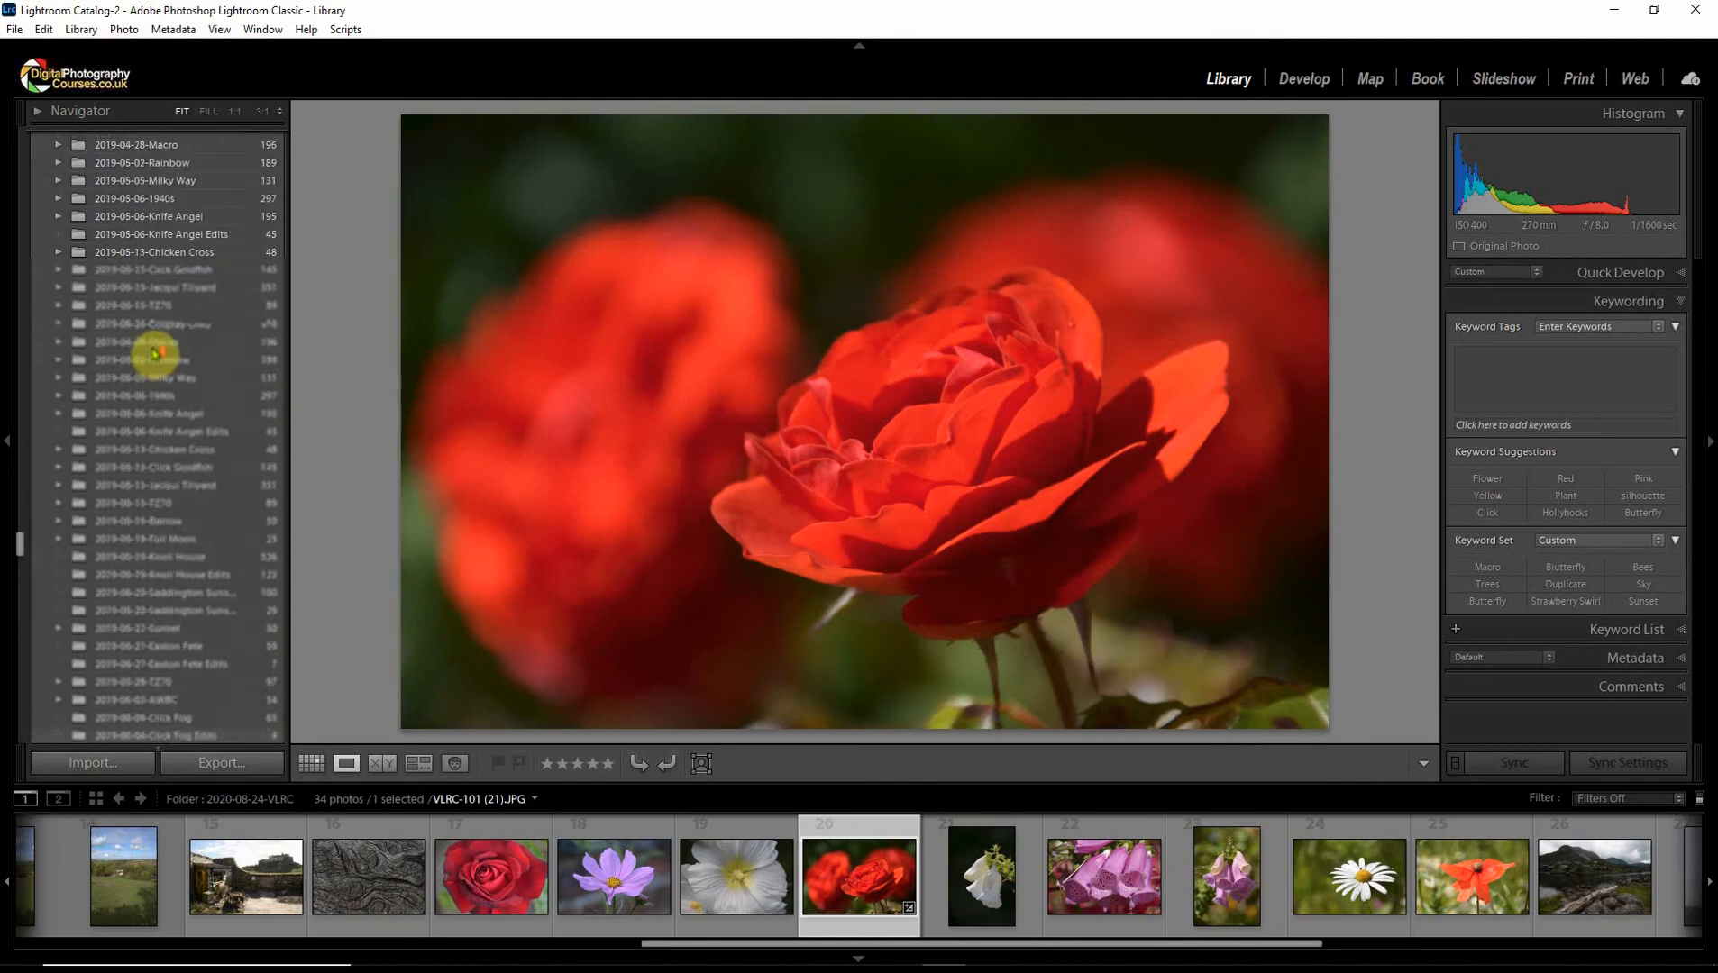
scroll(189, 335, "up", 10)
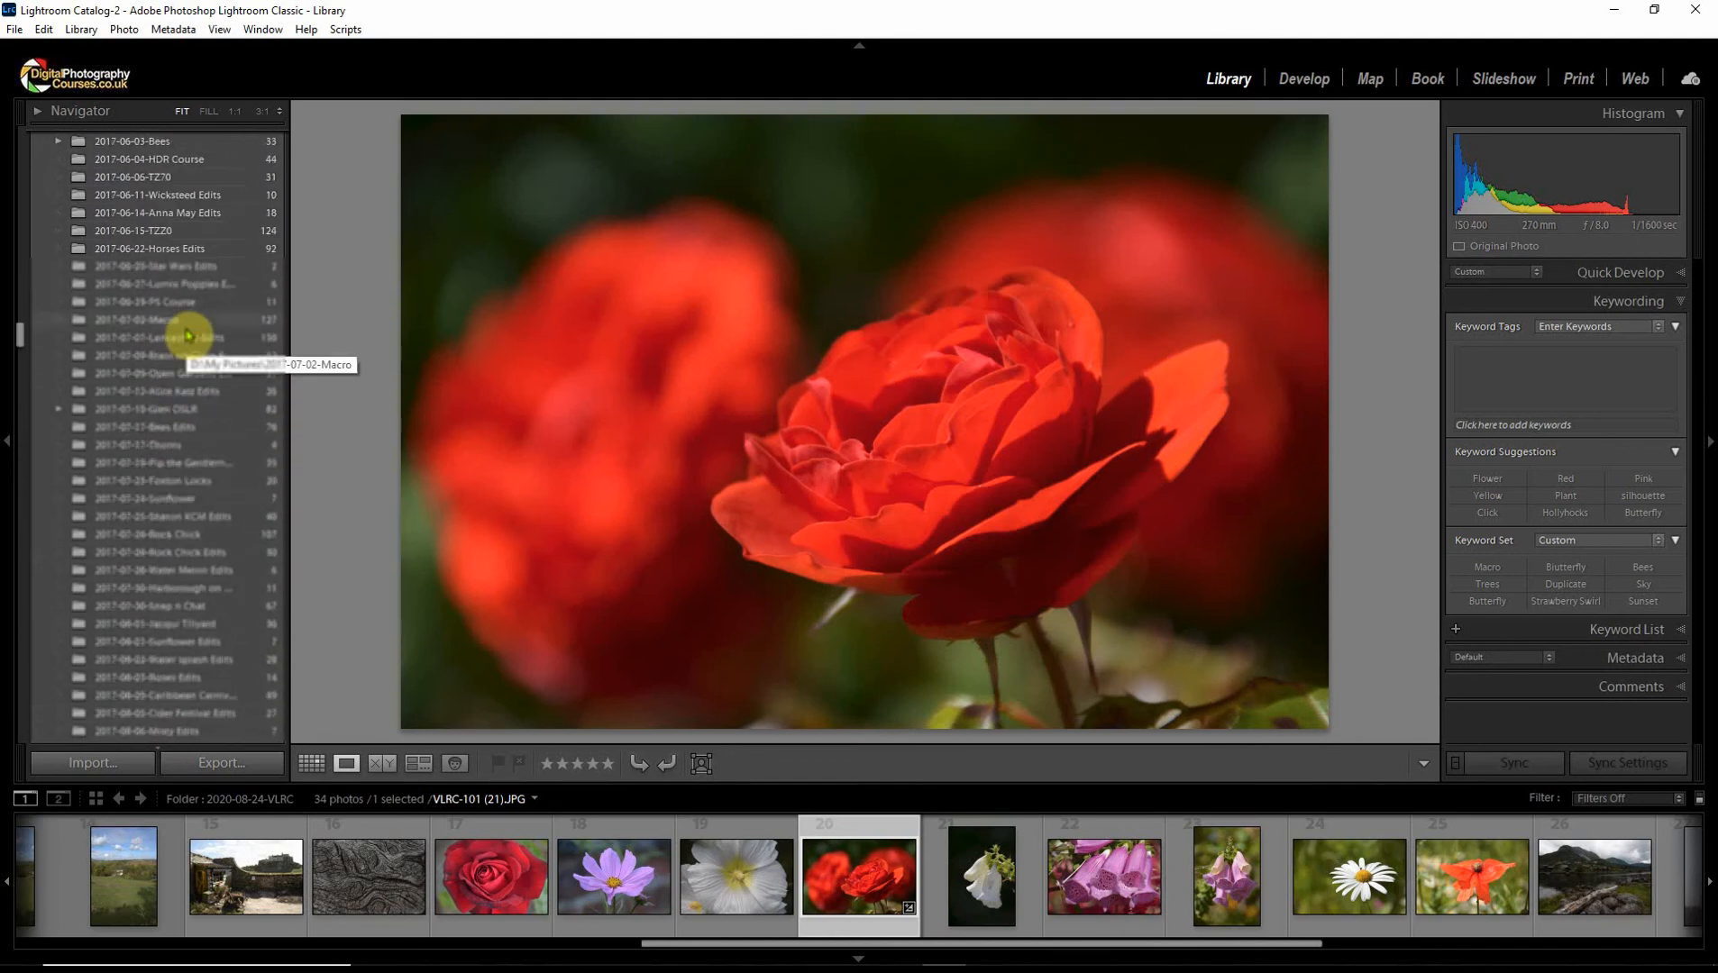
scroll(185, 329, "up", 20)
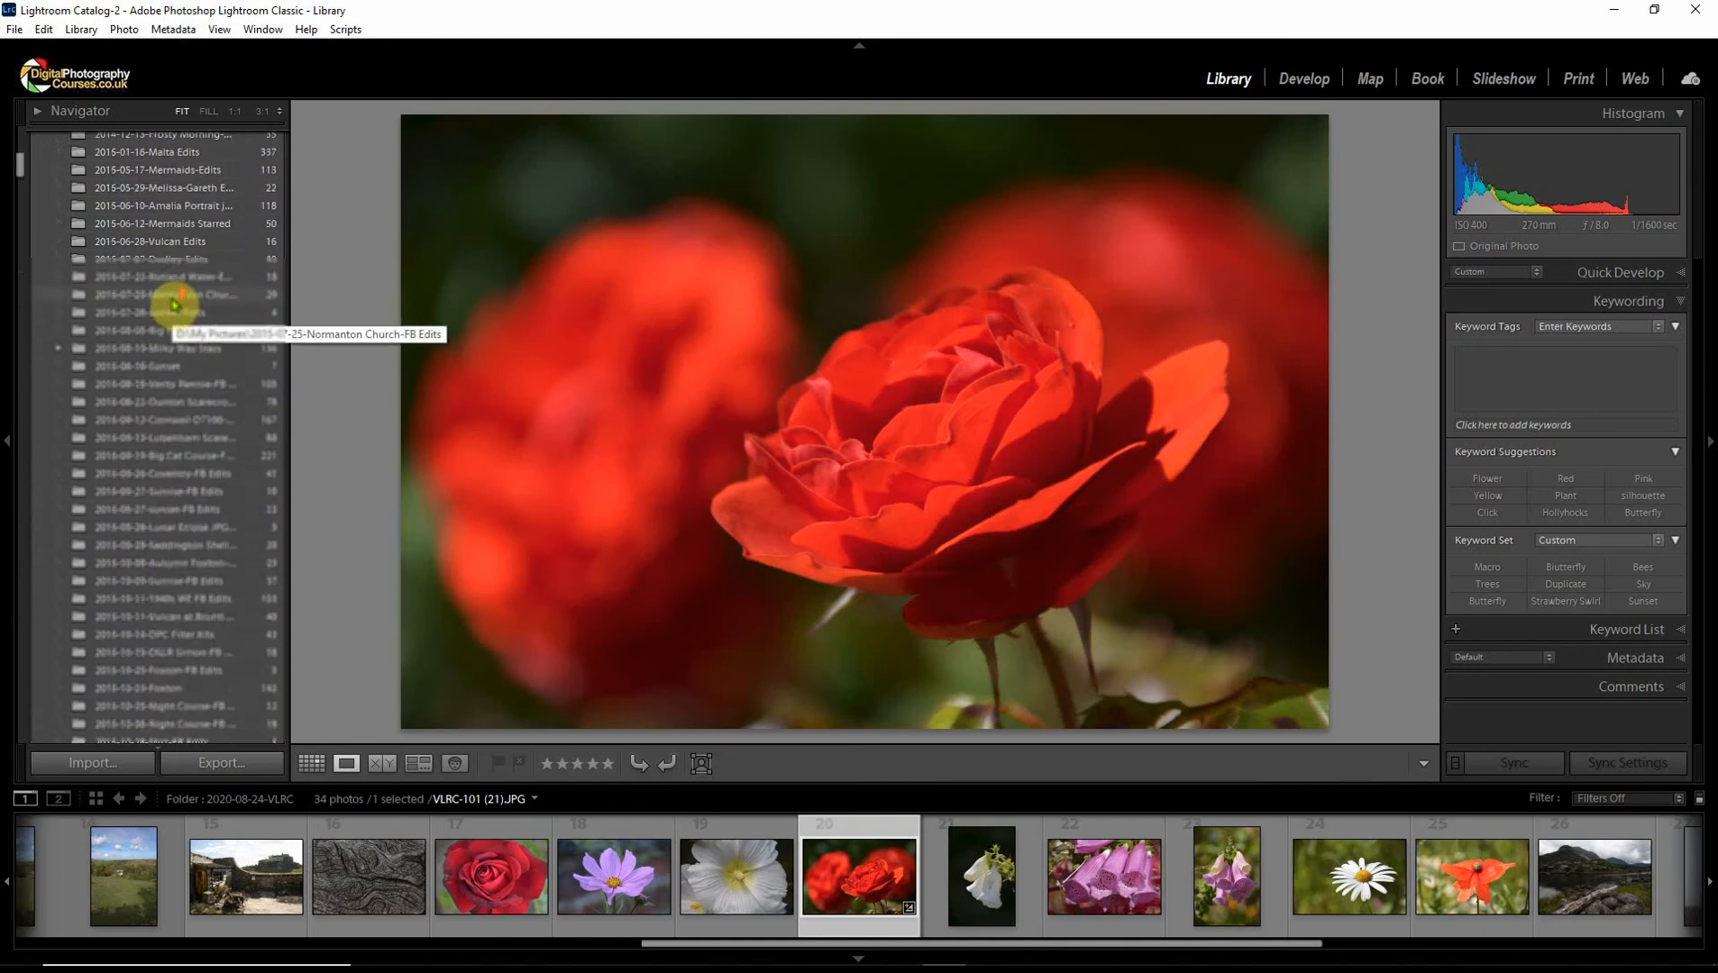
scroll(175, 307, "up", 15)
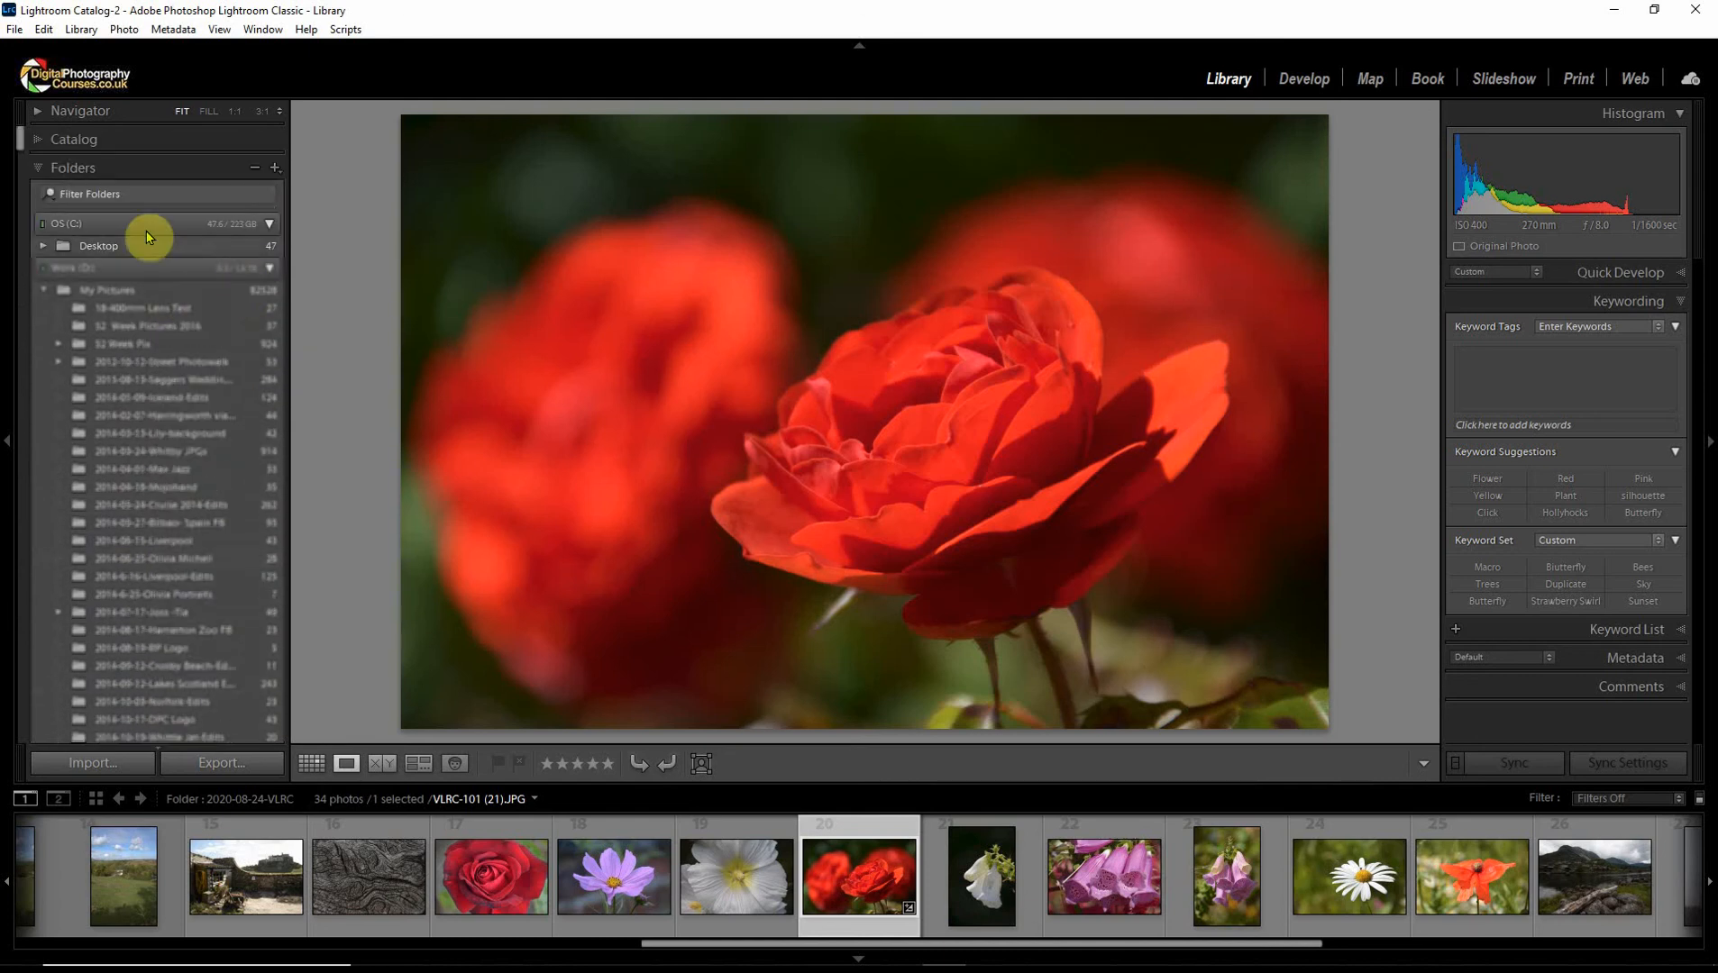
Filter the Folders list with the search text "lrc"
left_click(189, 195)
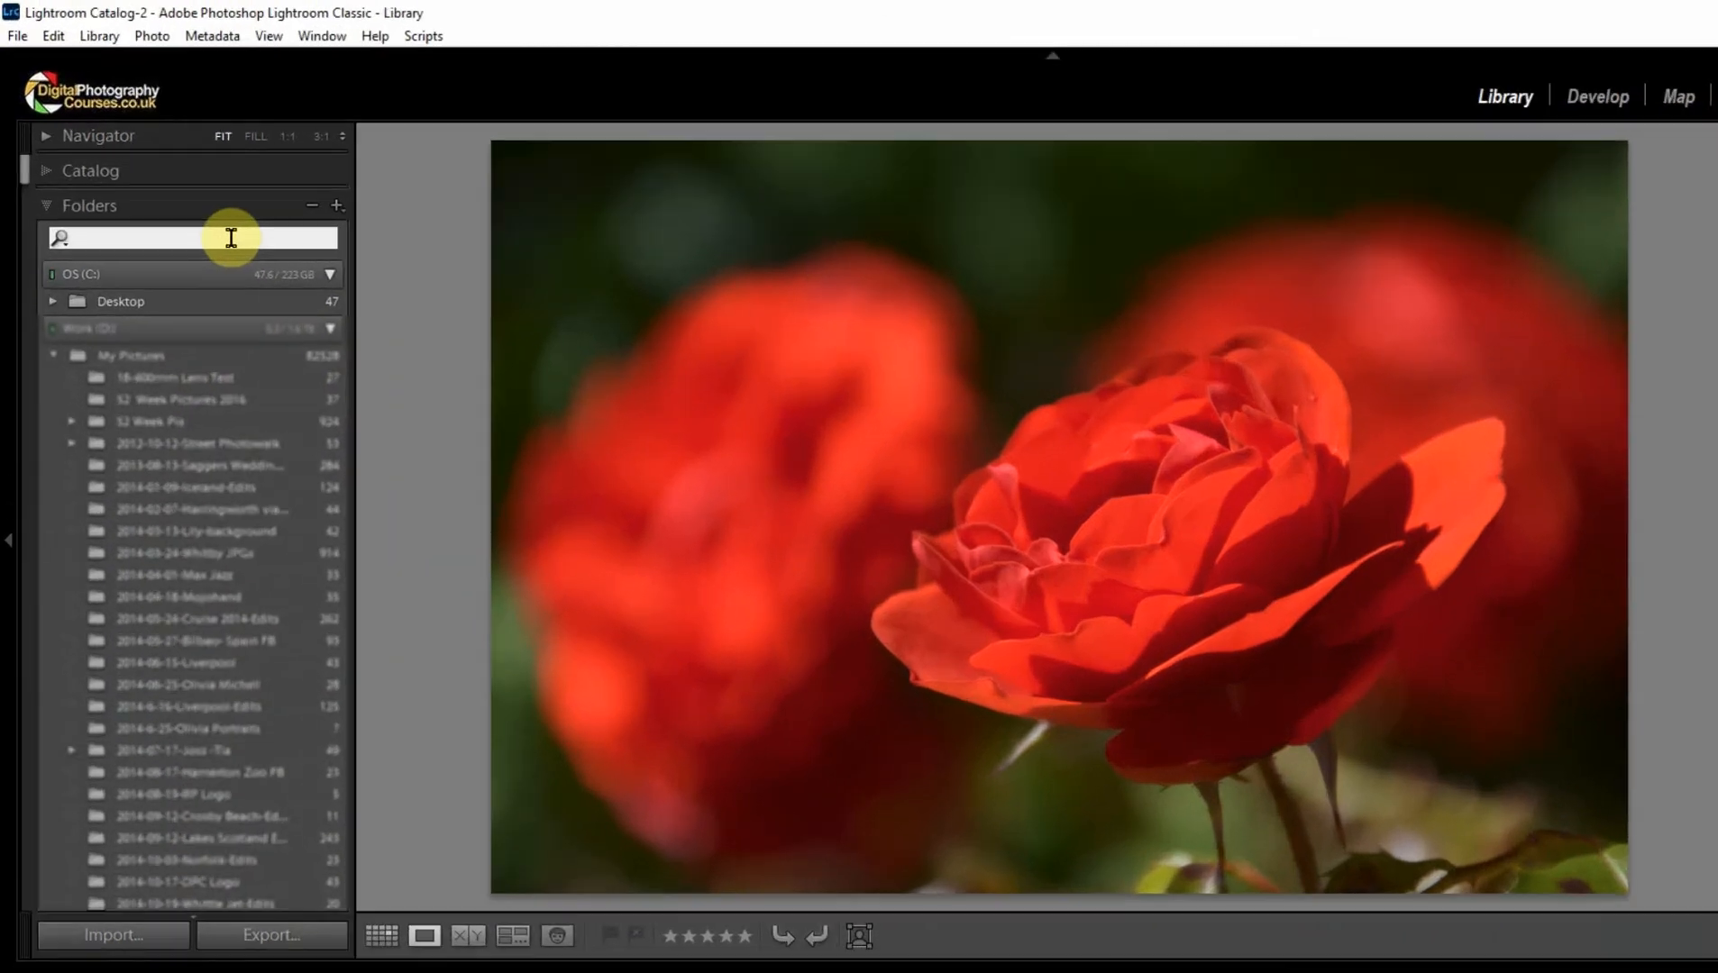
type("I")
type("r")
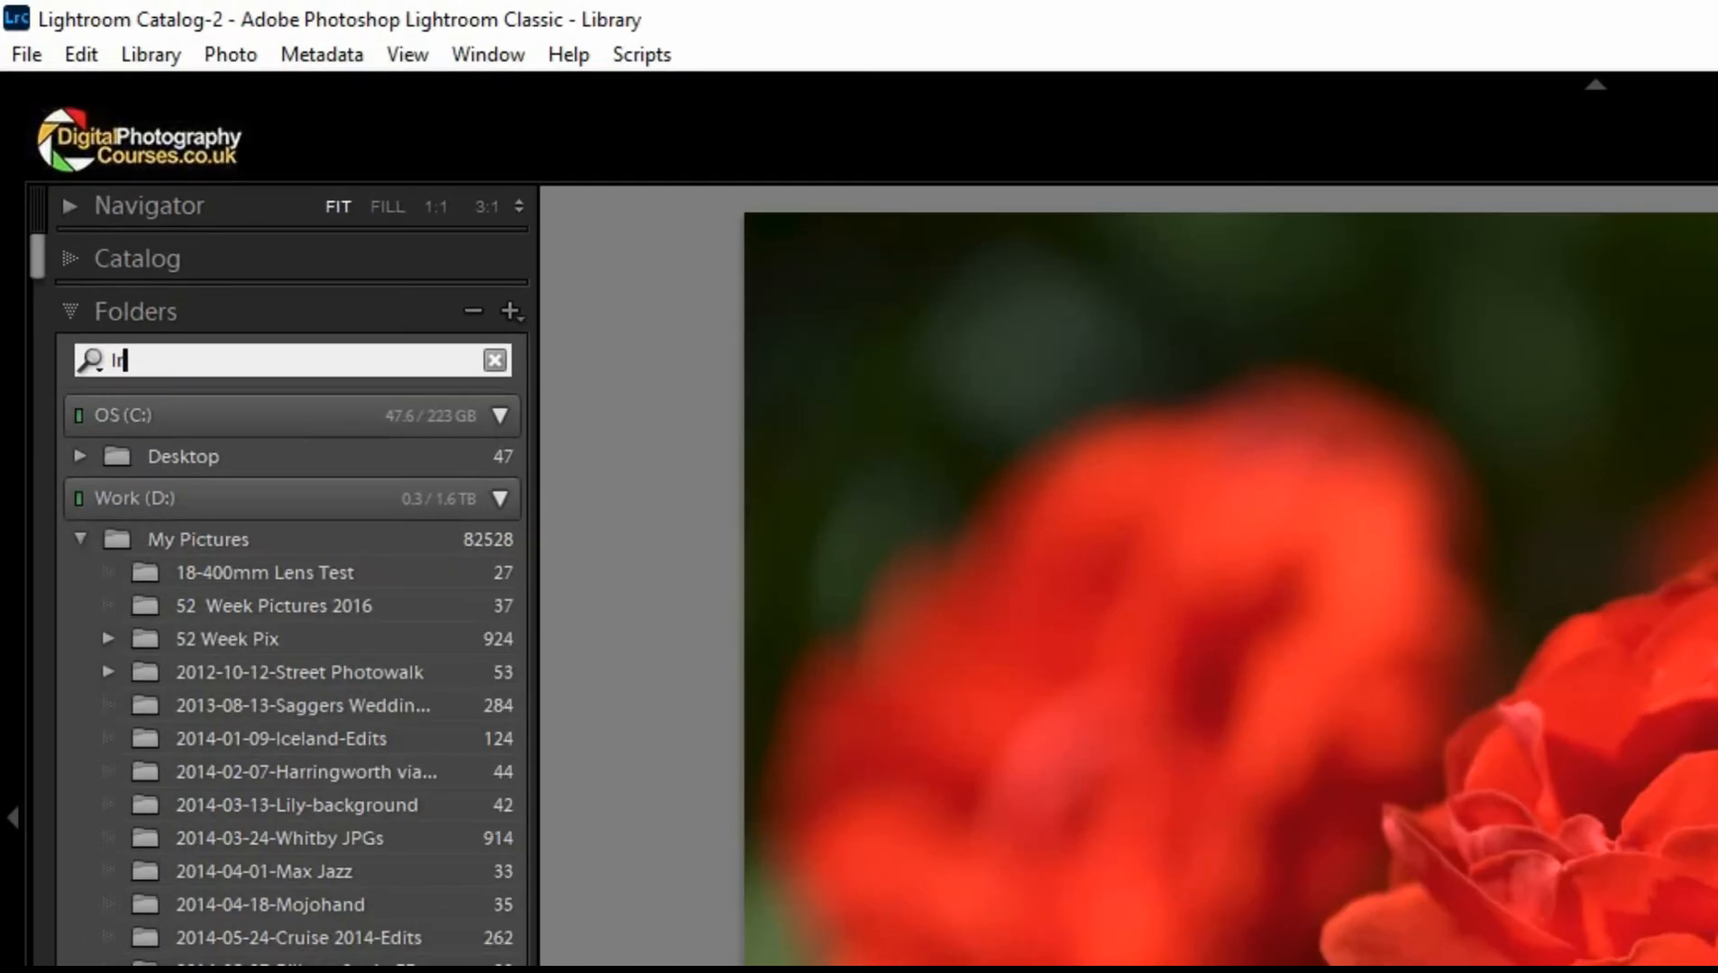
type("c")
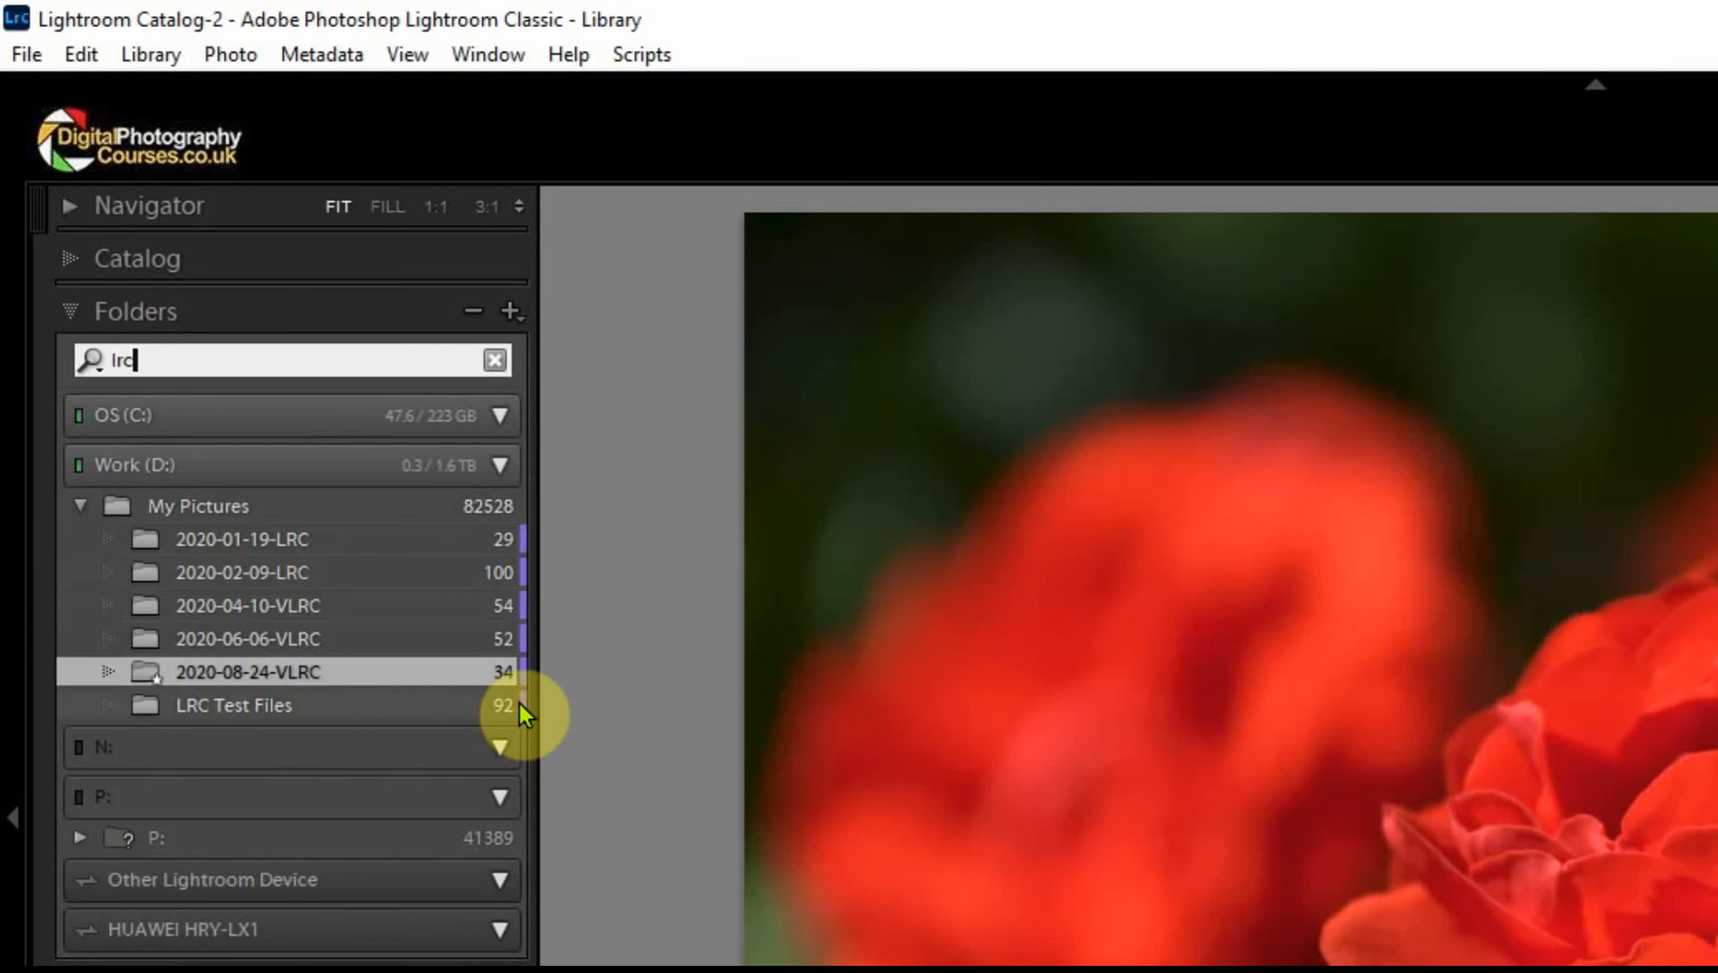
Look at the color label choices for the 2020-01-19-LRC folder, and open the 2020-06-06-VLRC folder
right_click(390, 541)
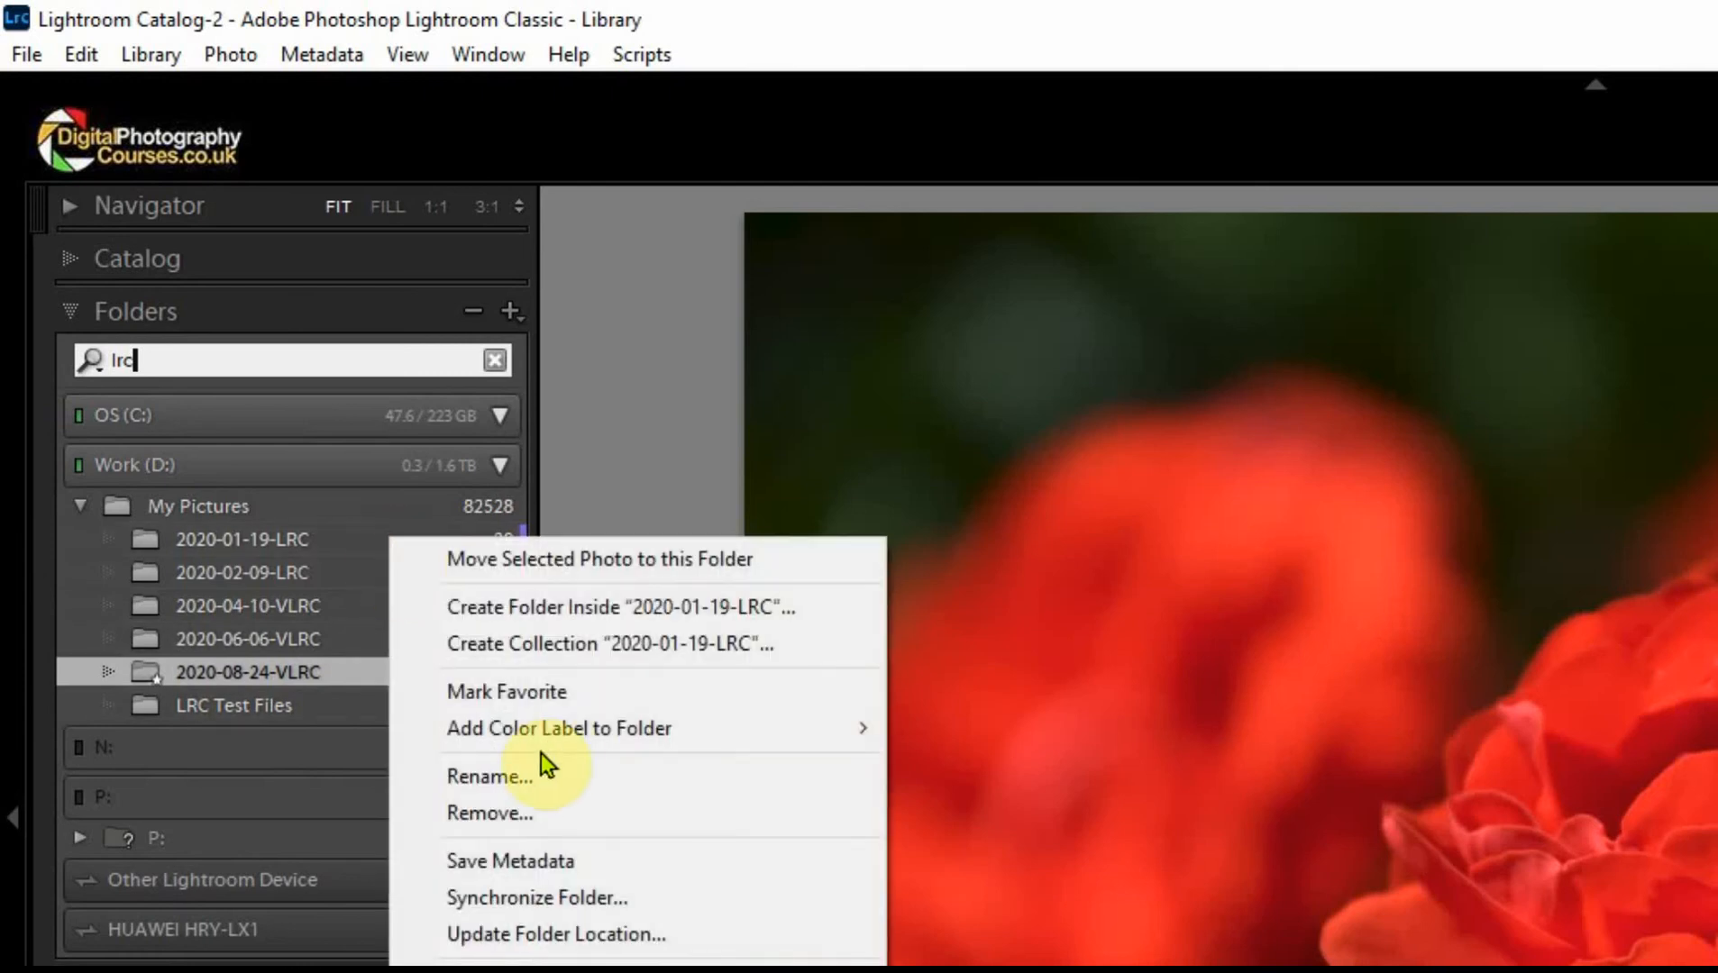
mouse_move(549, 734)
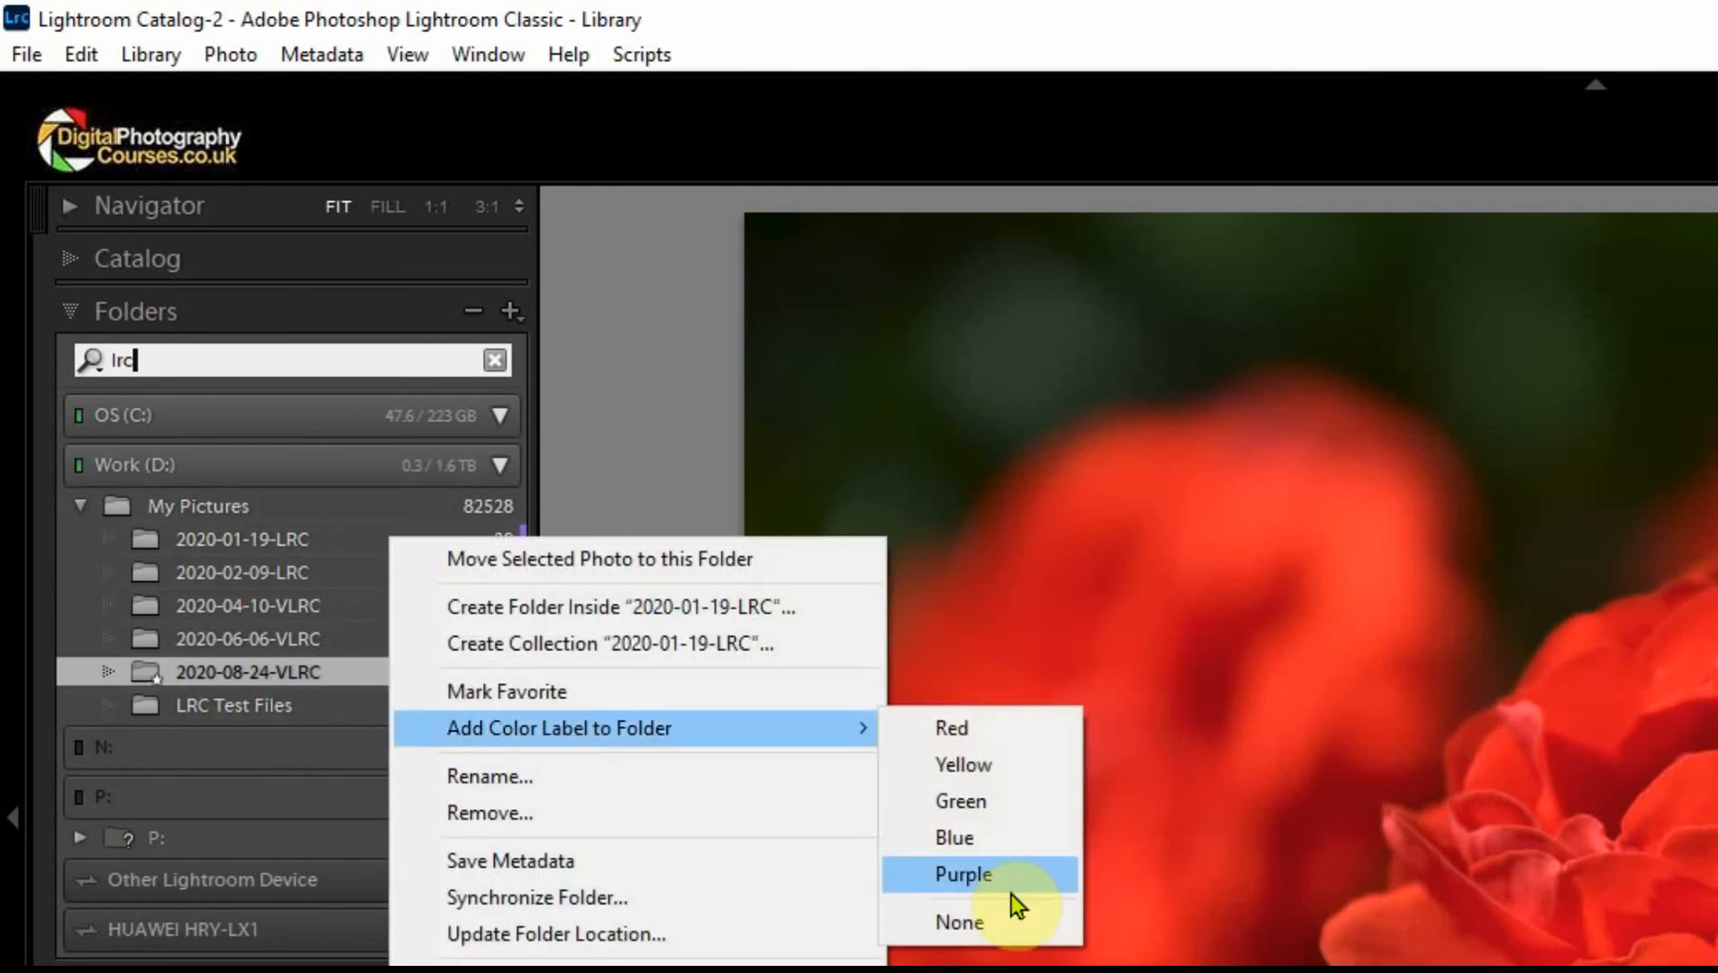
left_click(271, 639)
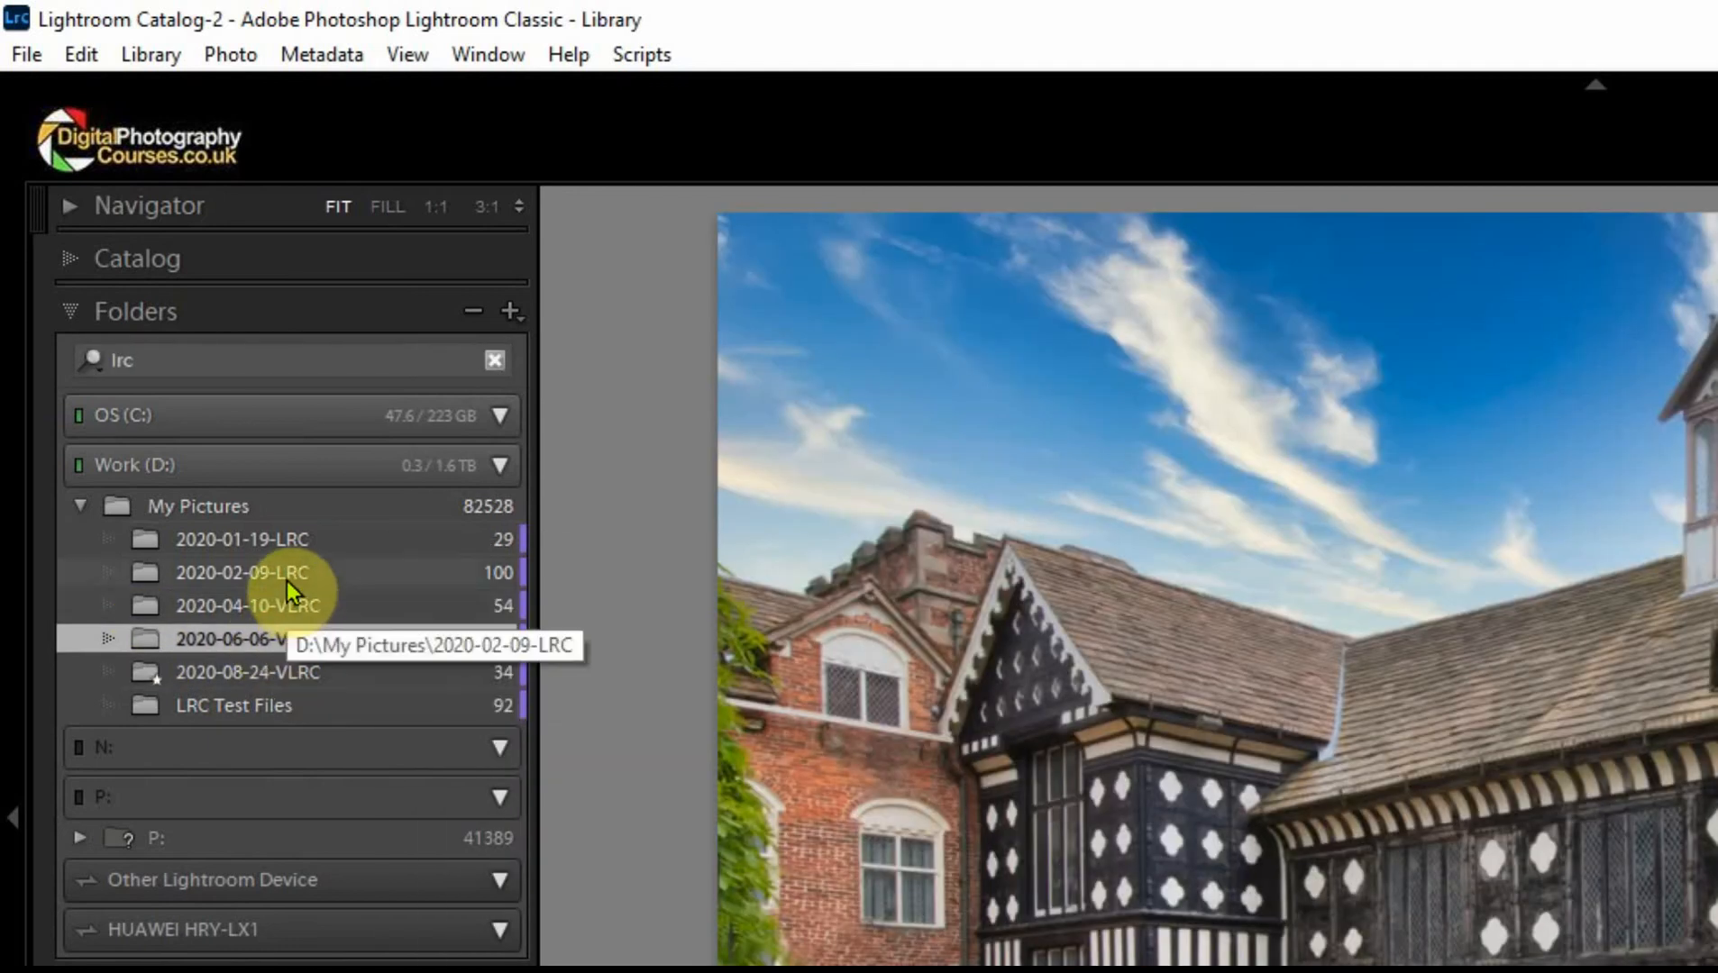
Open the 2020-02-09-LRC folder and remove it with its photos from the catalog
left_click(287, 580)
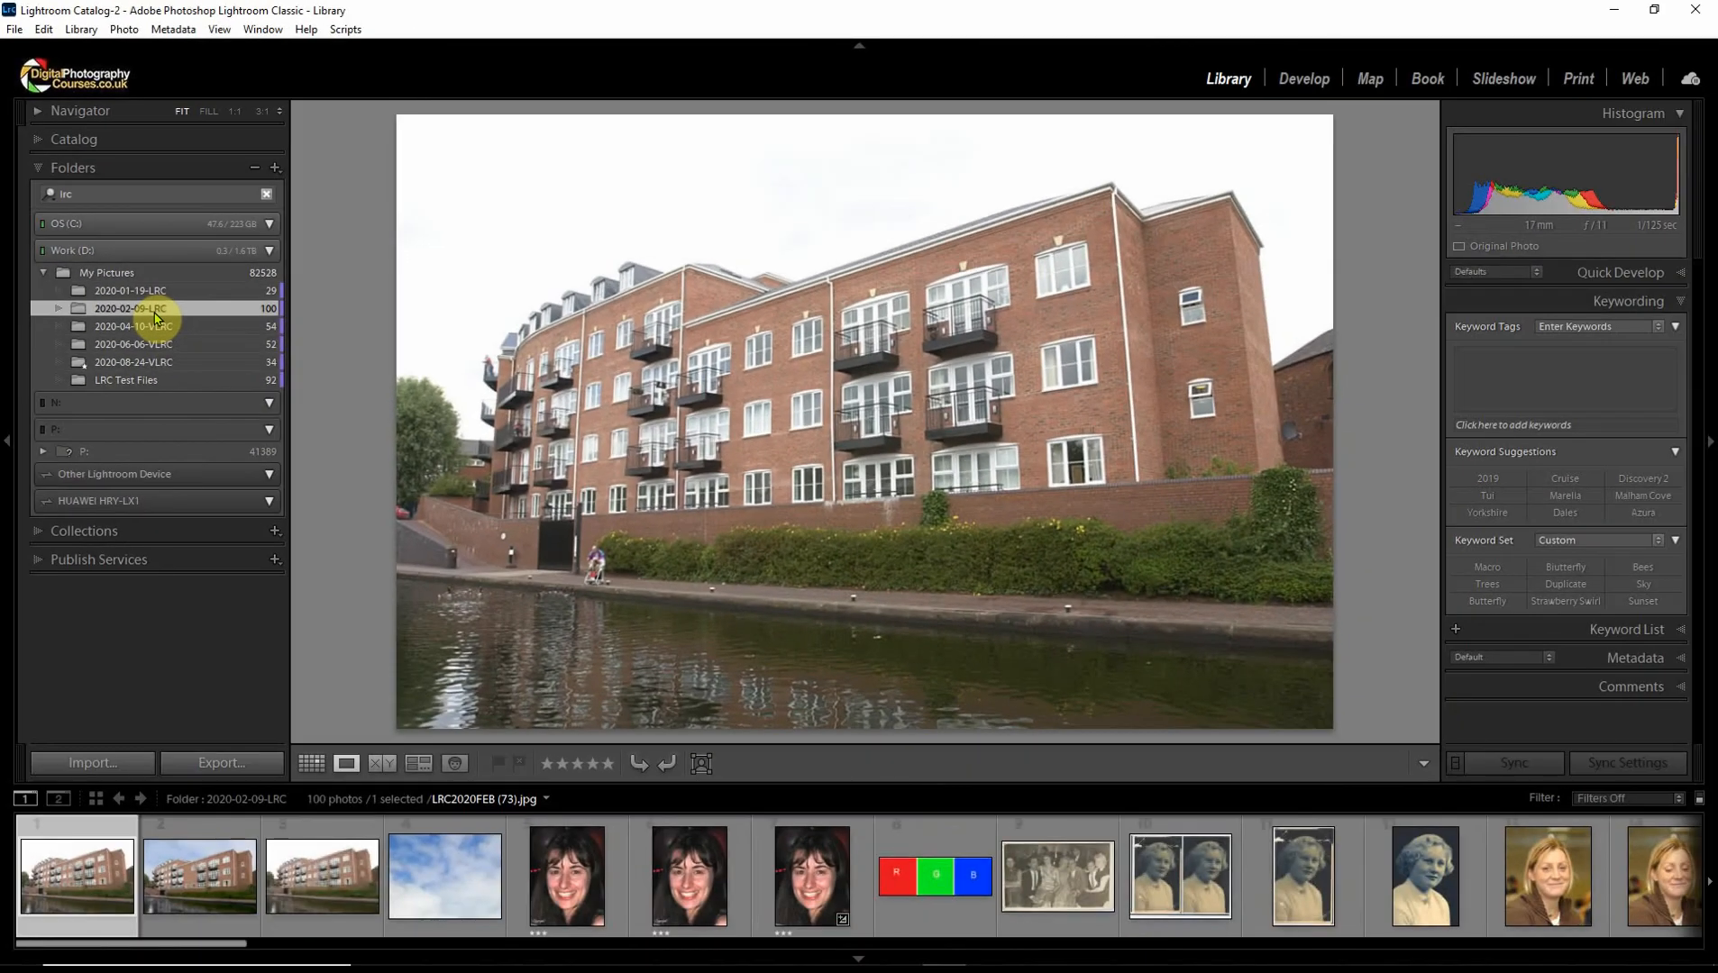
right_click(155, 317)
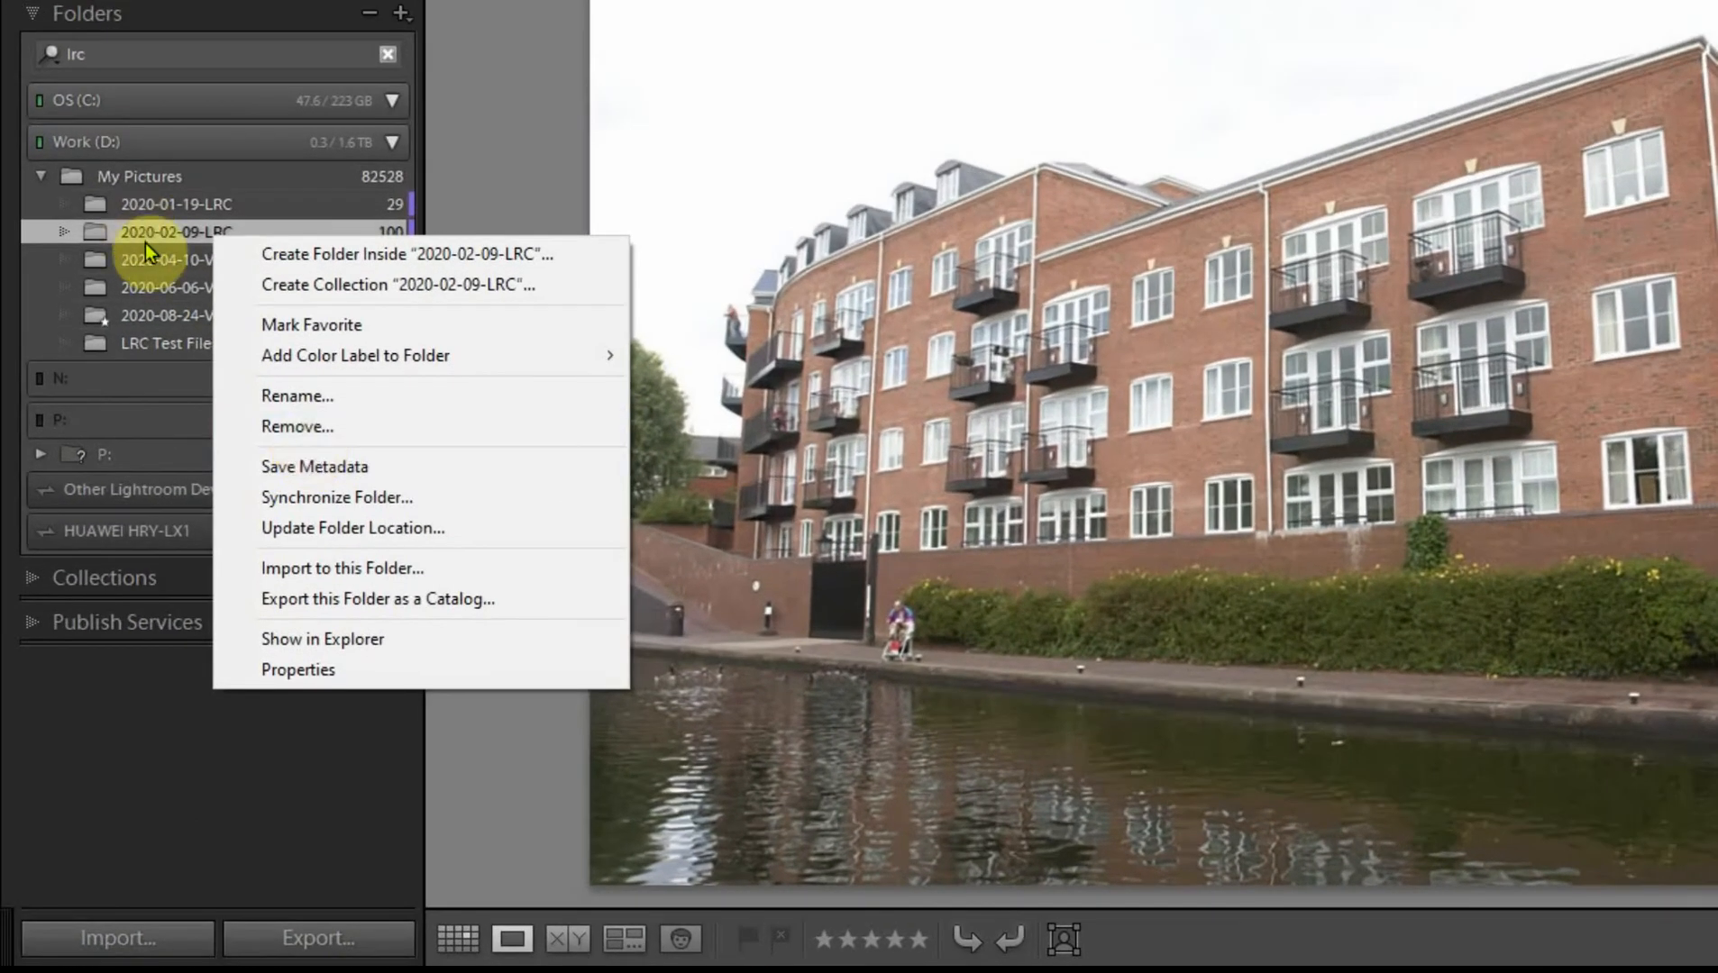
left_click(308, 437)
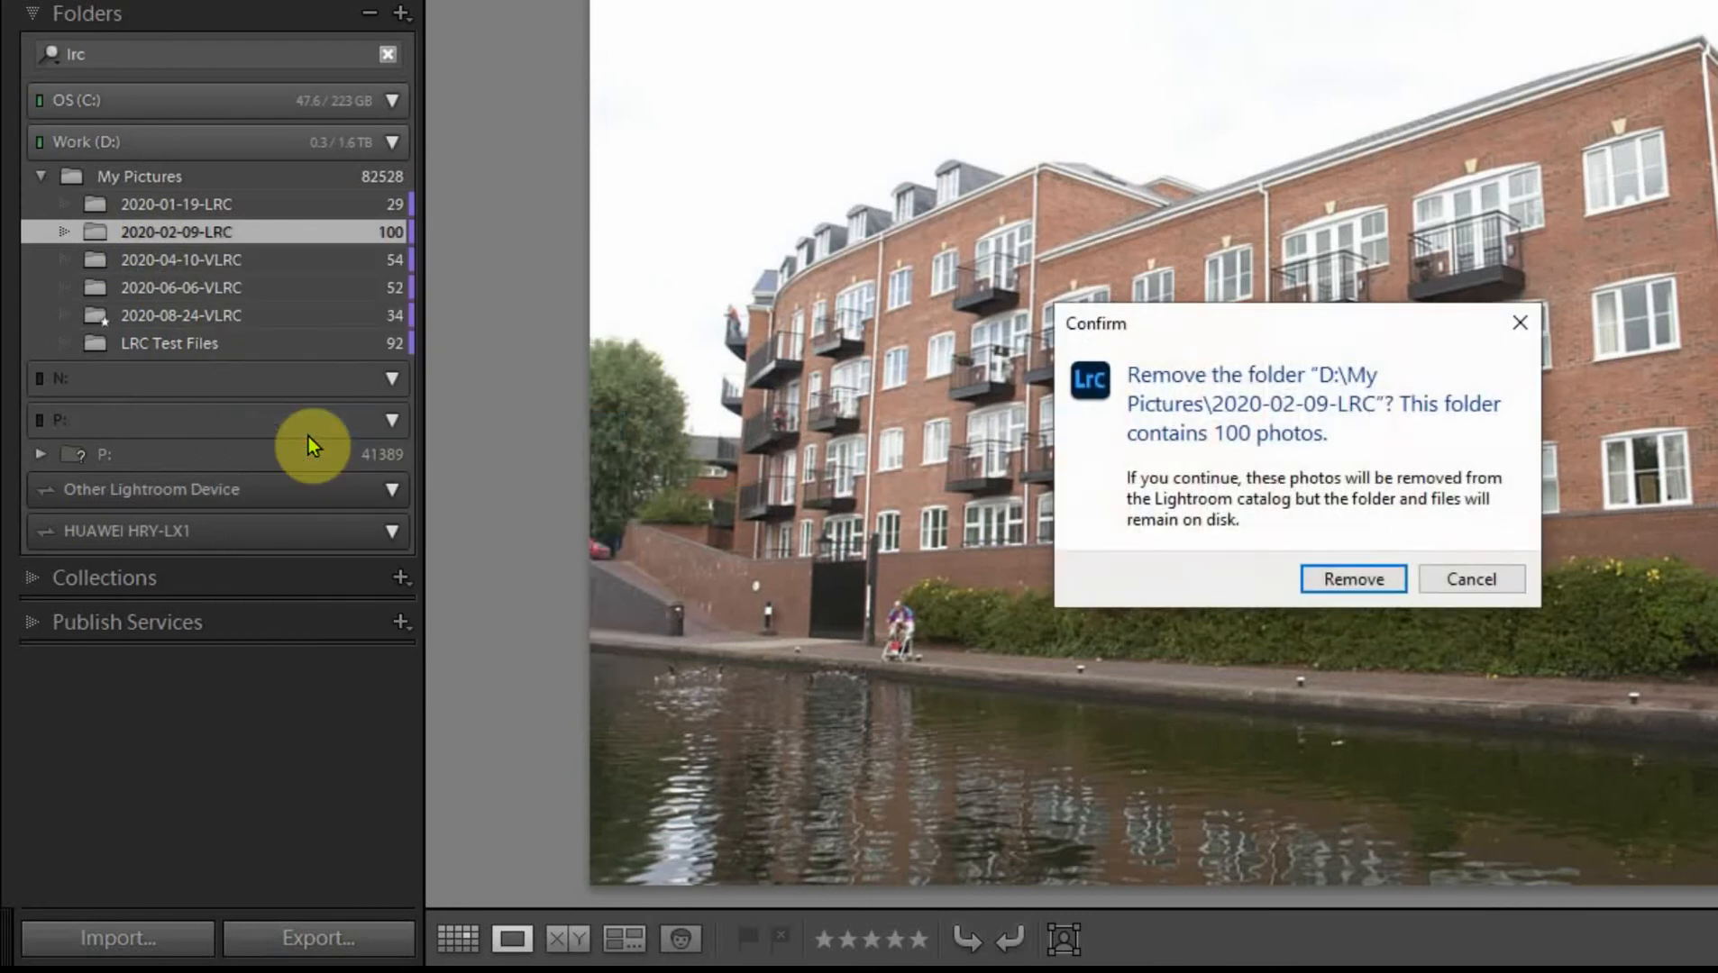
left_click(1339, 585)
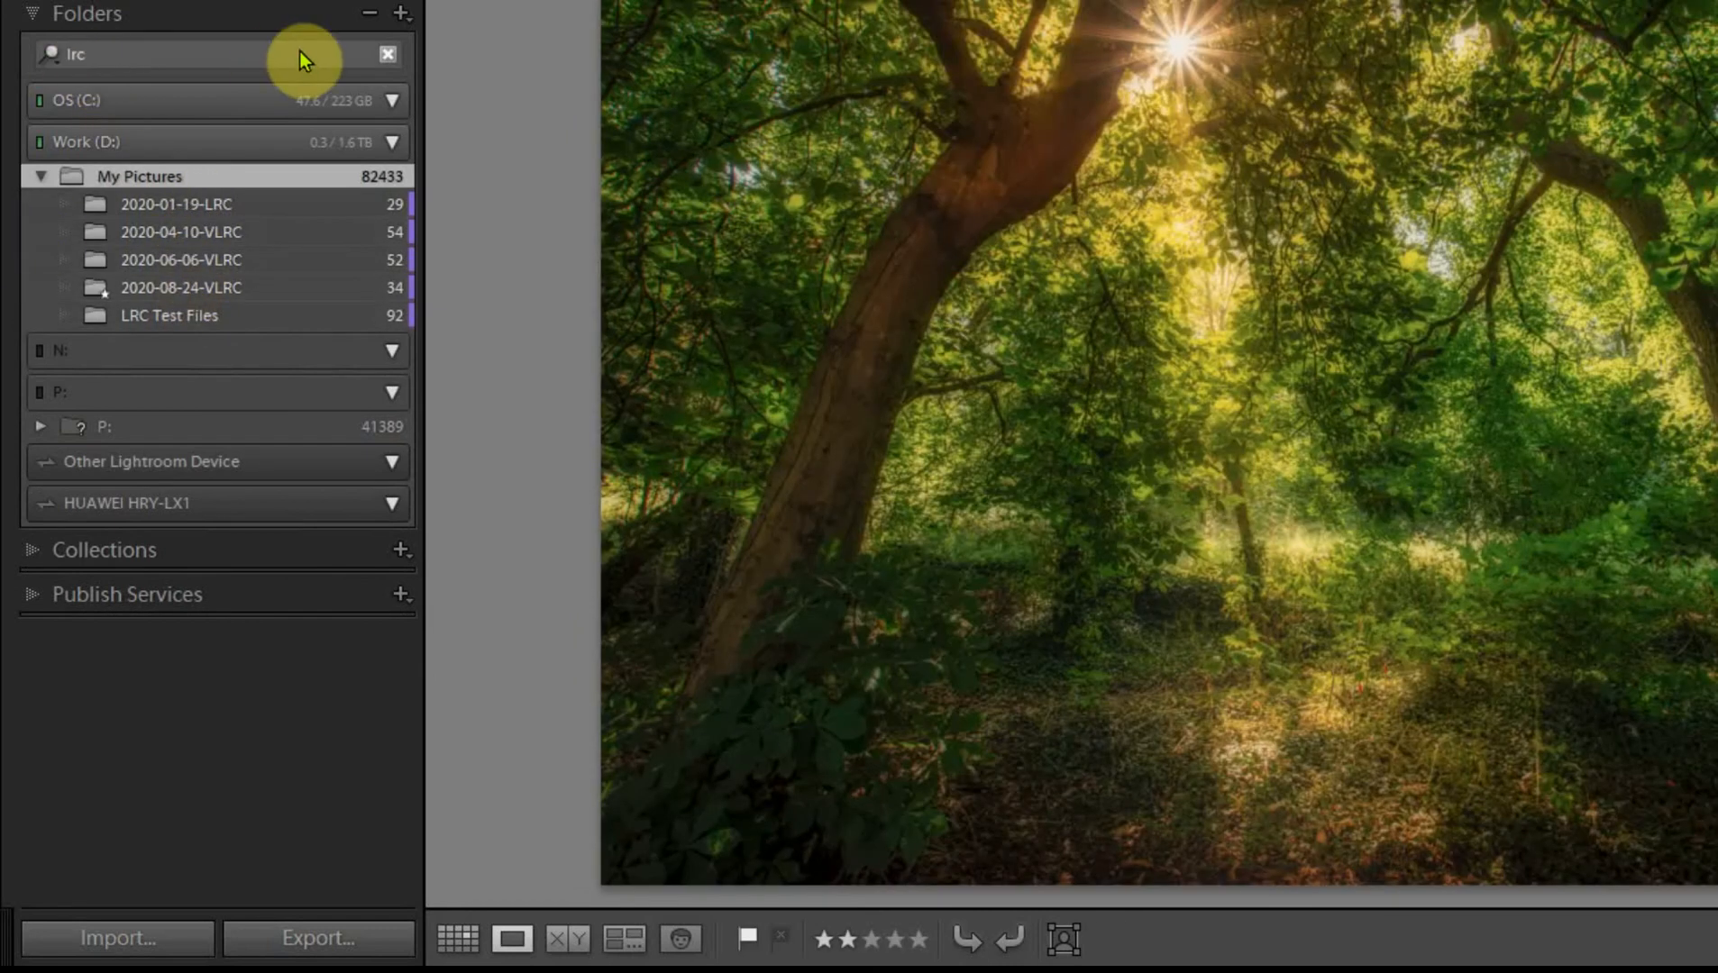
Clear the "lrc" folder search and filter the folders by the Purple color label
left_click(388, 60)
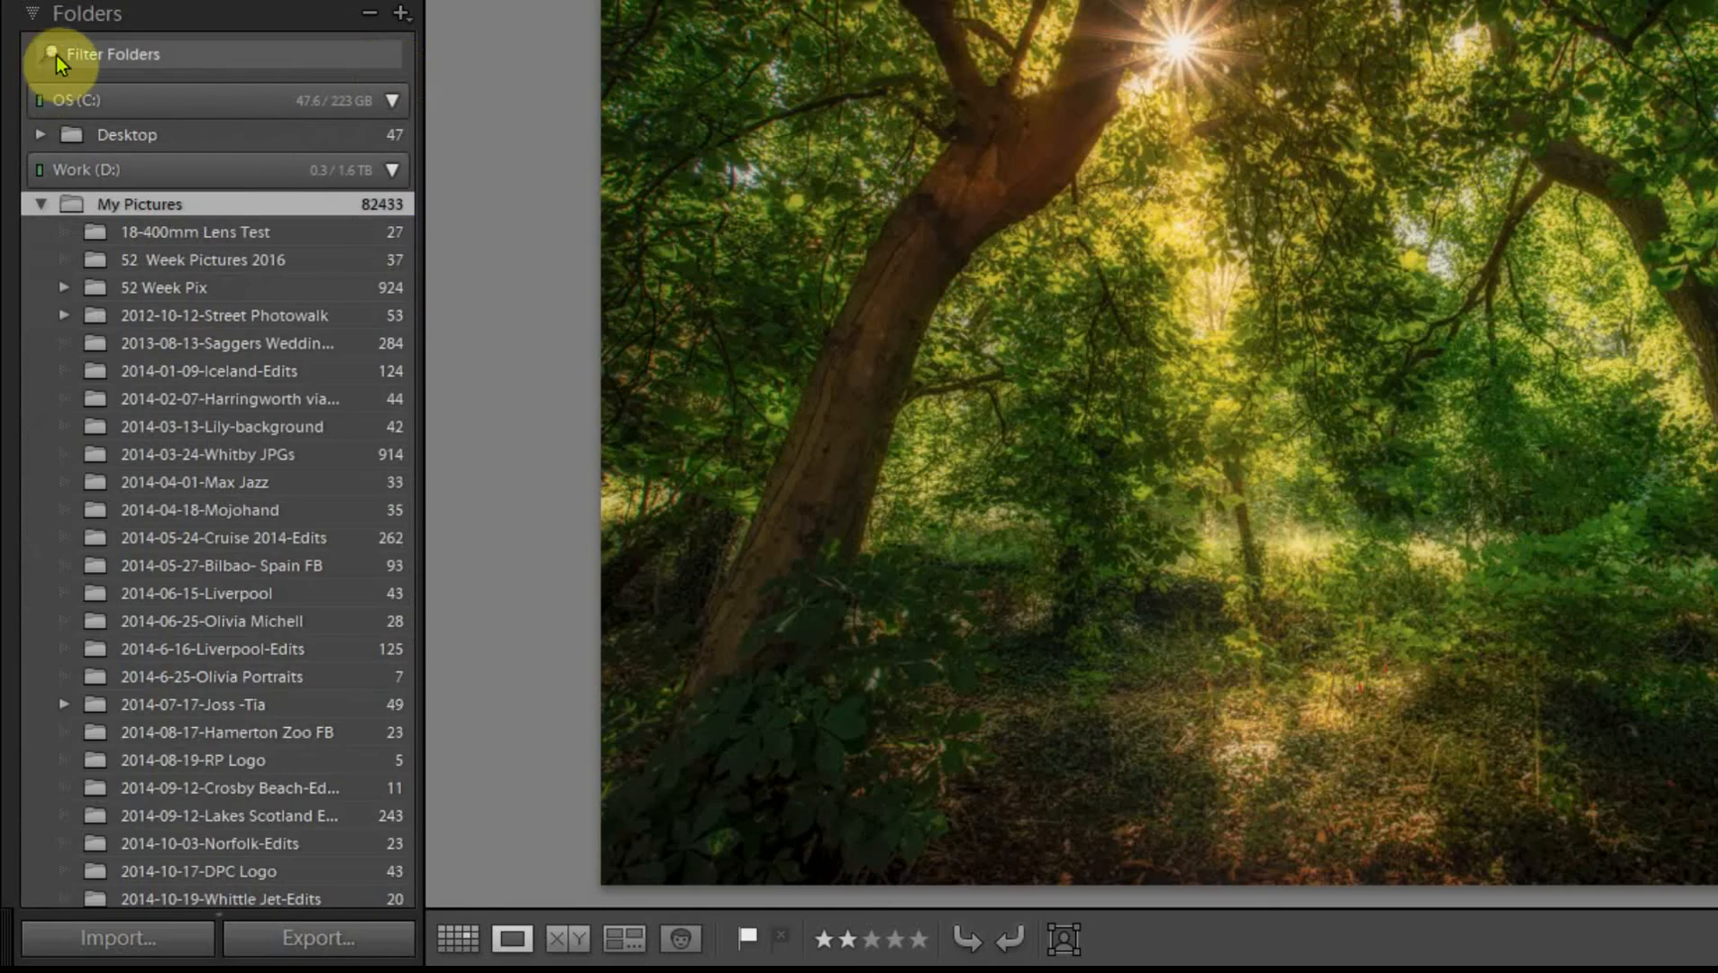
left_click(233, 55)
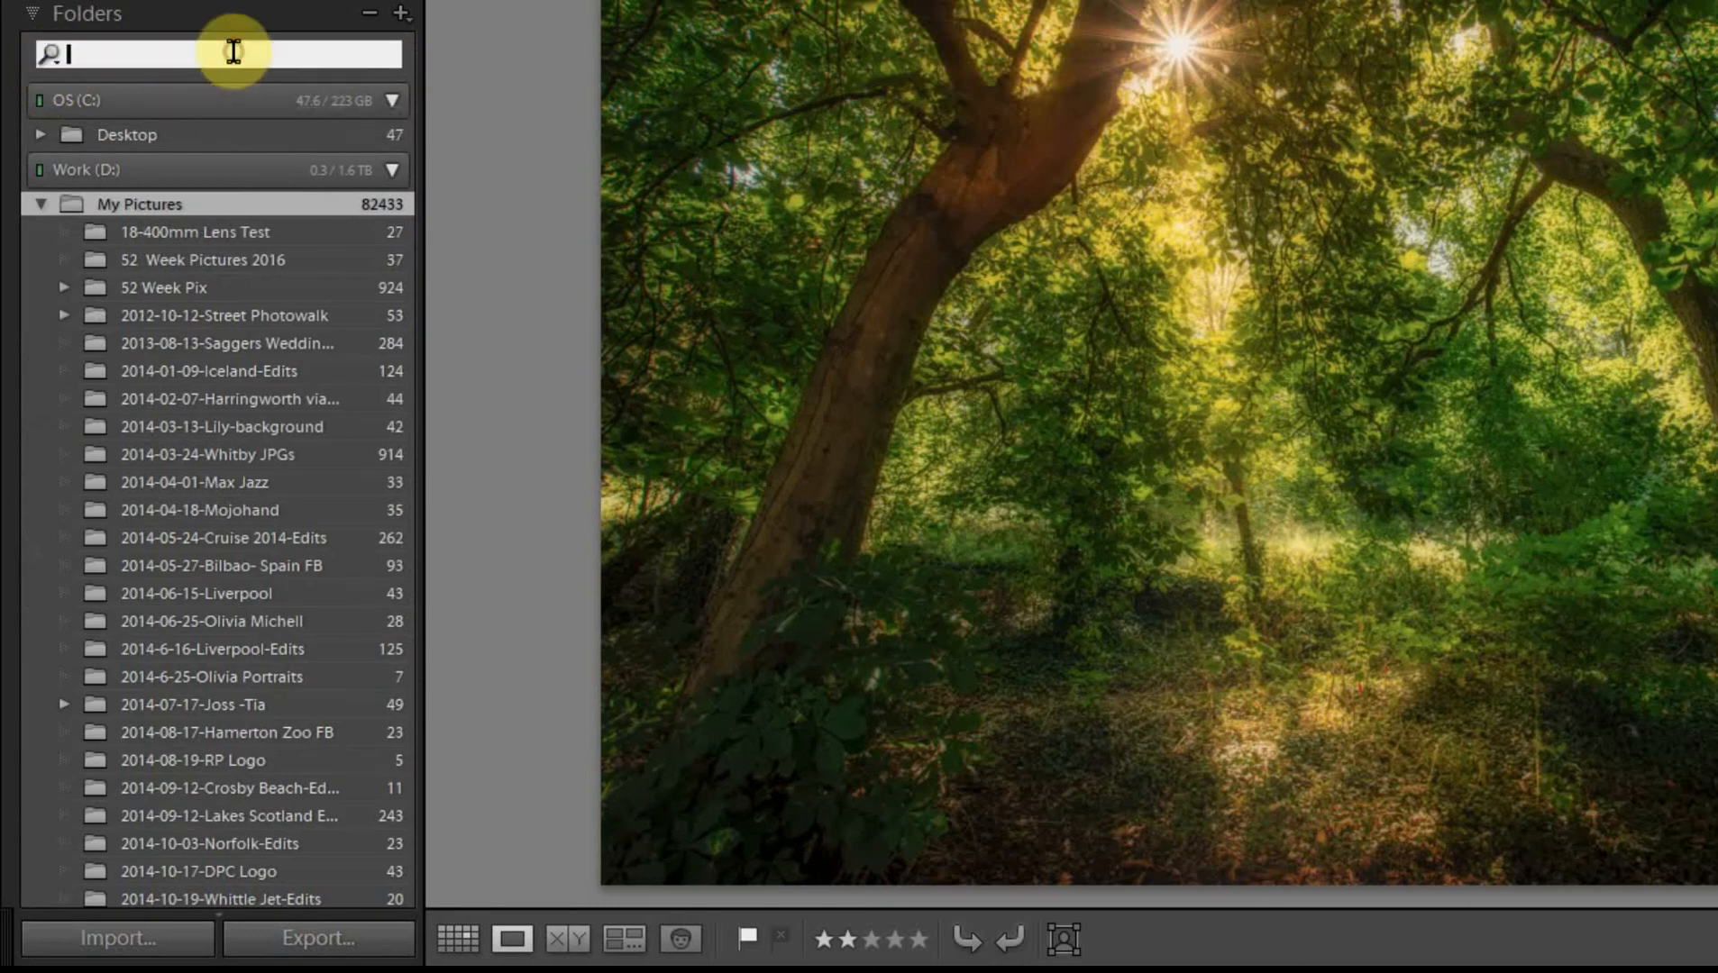
left_click(54, 58)
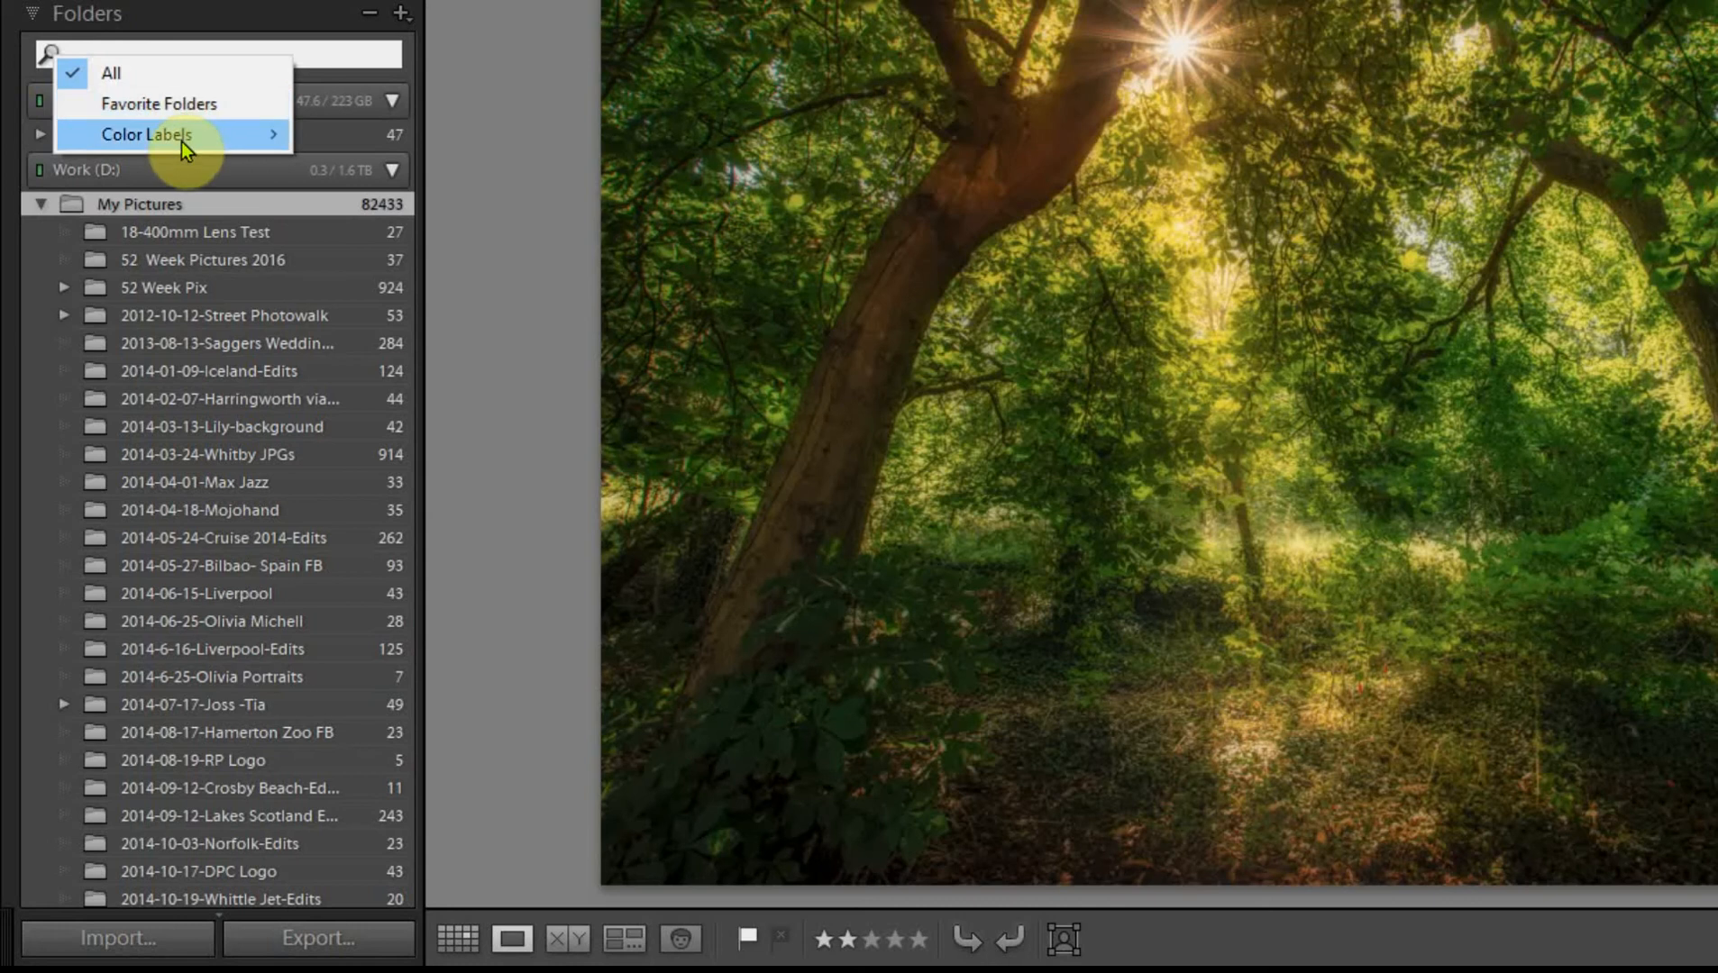
mouse_move(181, 142)
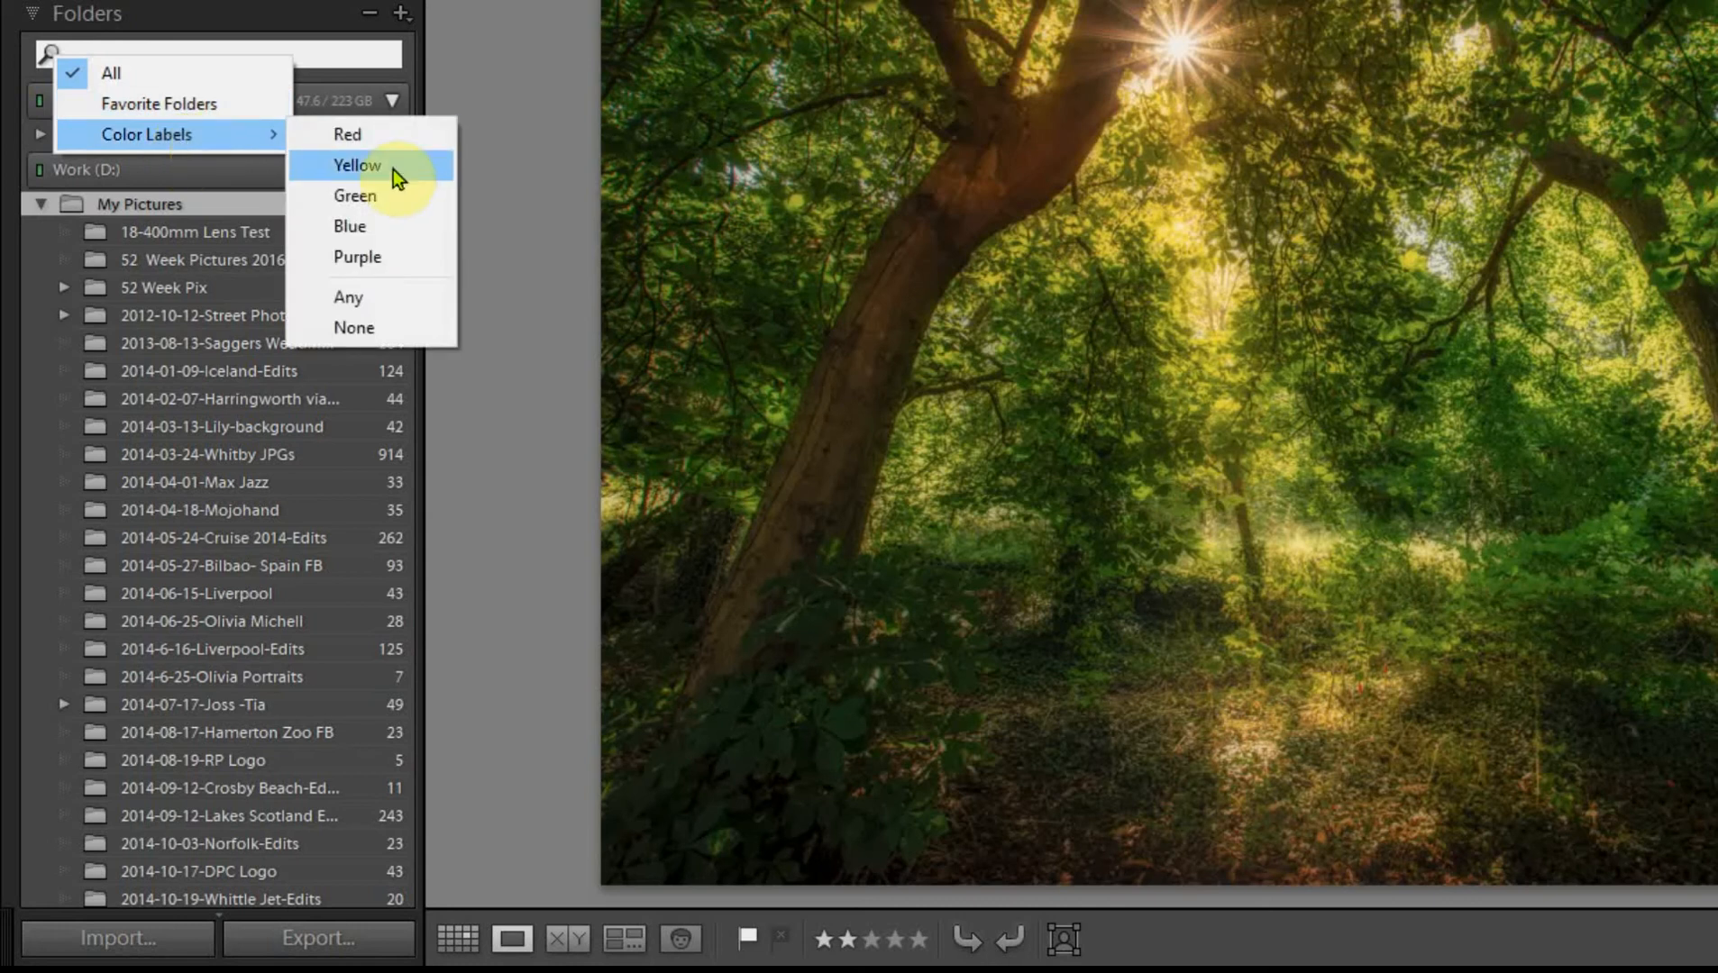
left_click(385, 264)
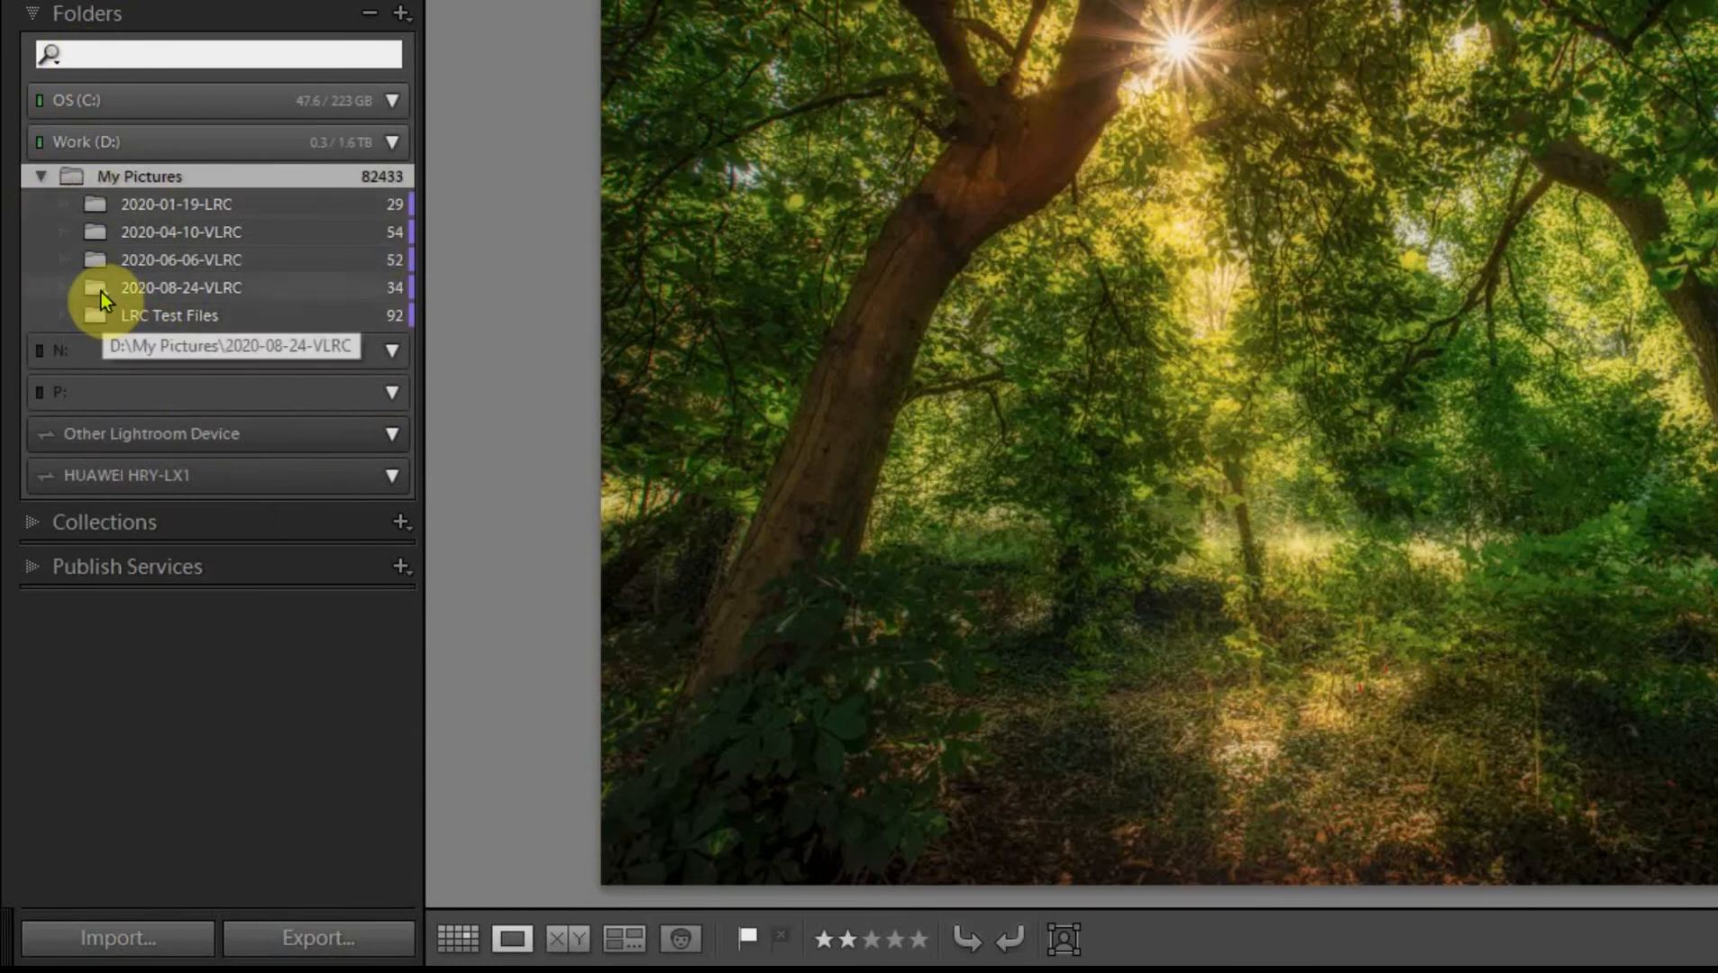
Check the favorite option of the 2020-08-24-VLRC folder, viewing the 2020-01-19-LRC folder in between
right_click(189, 283)
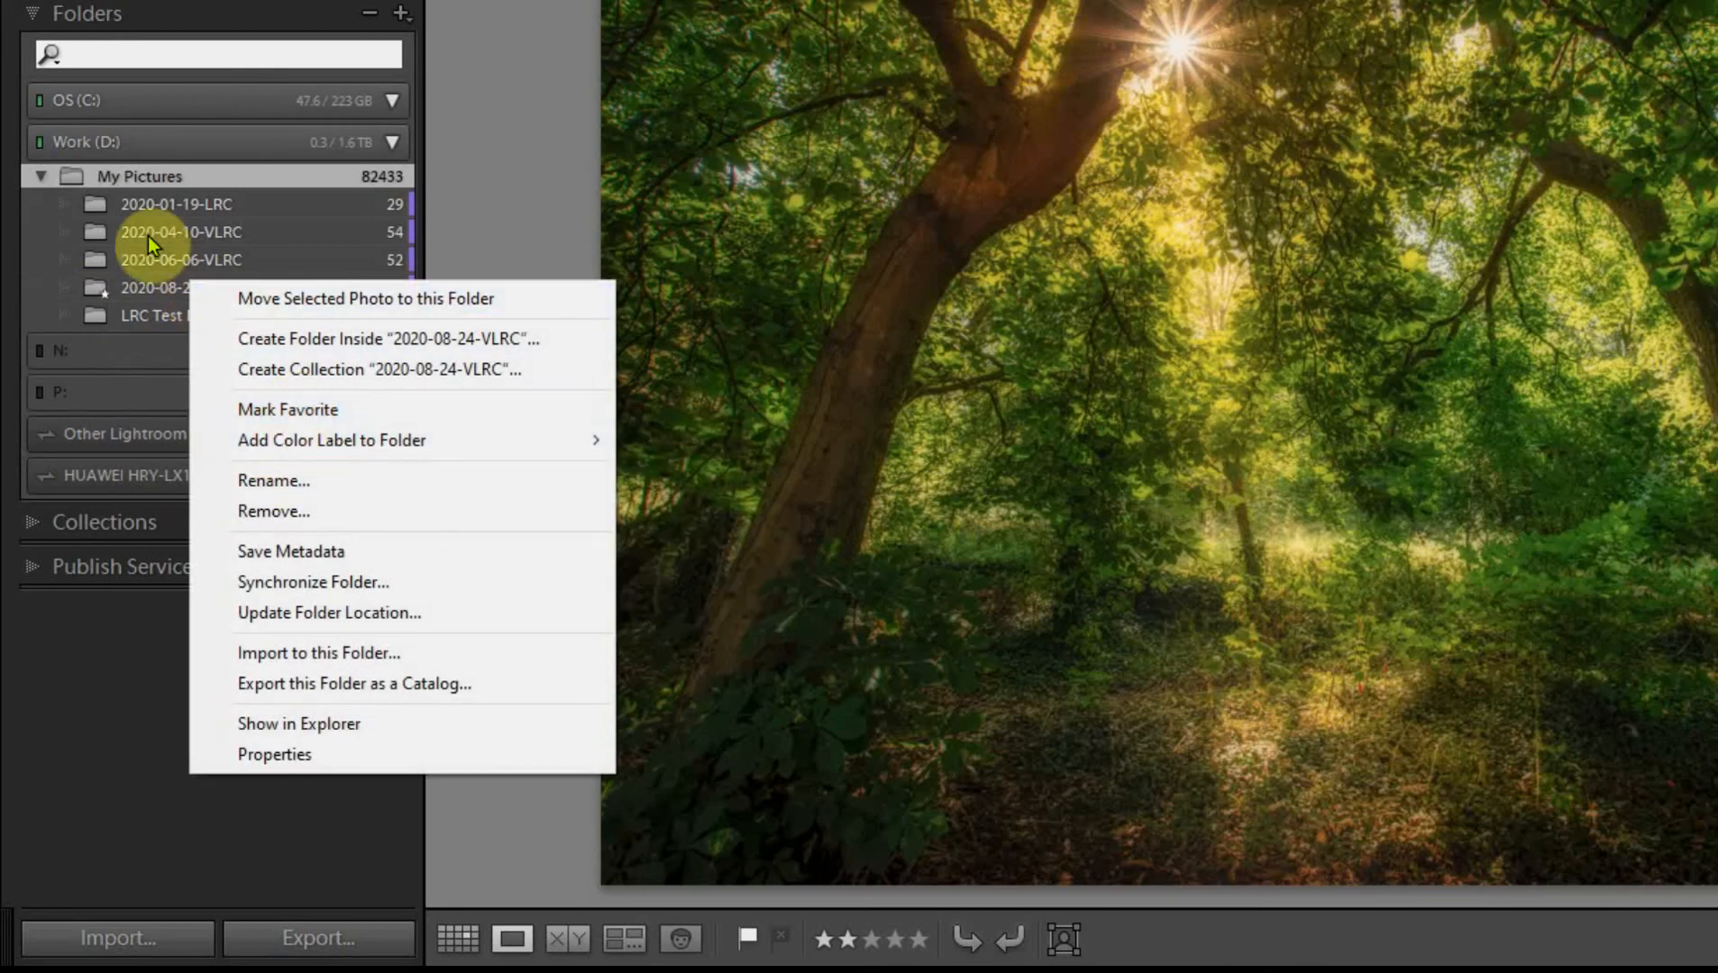
left_click(142, 207)
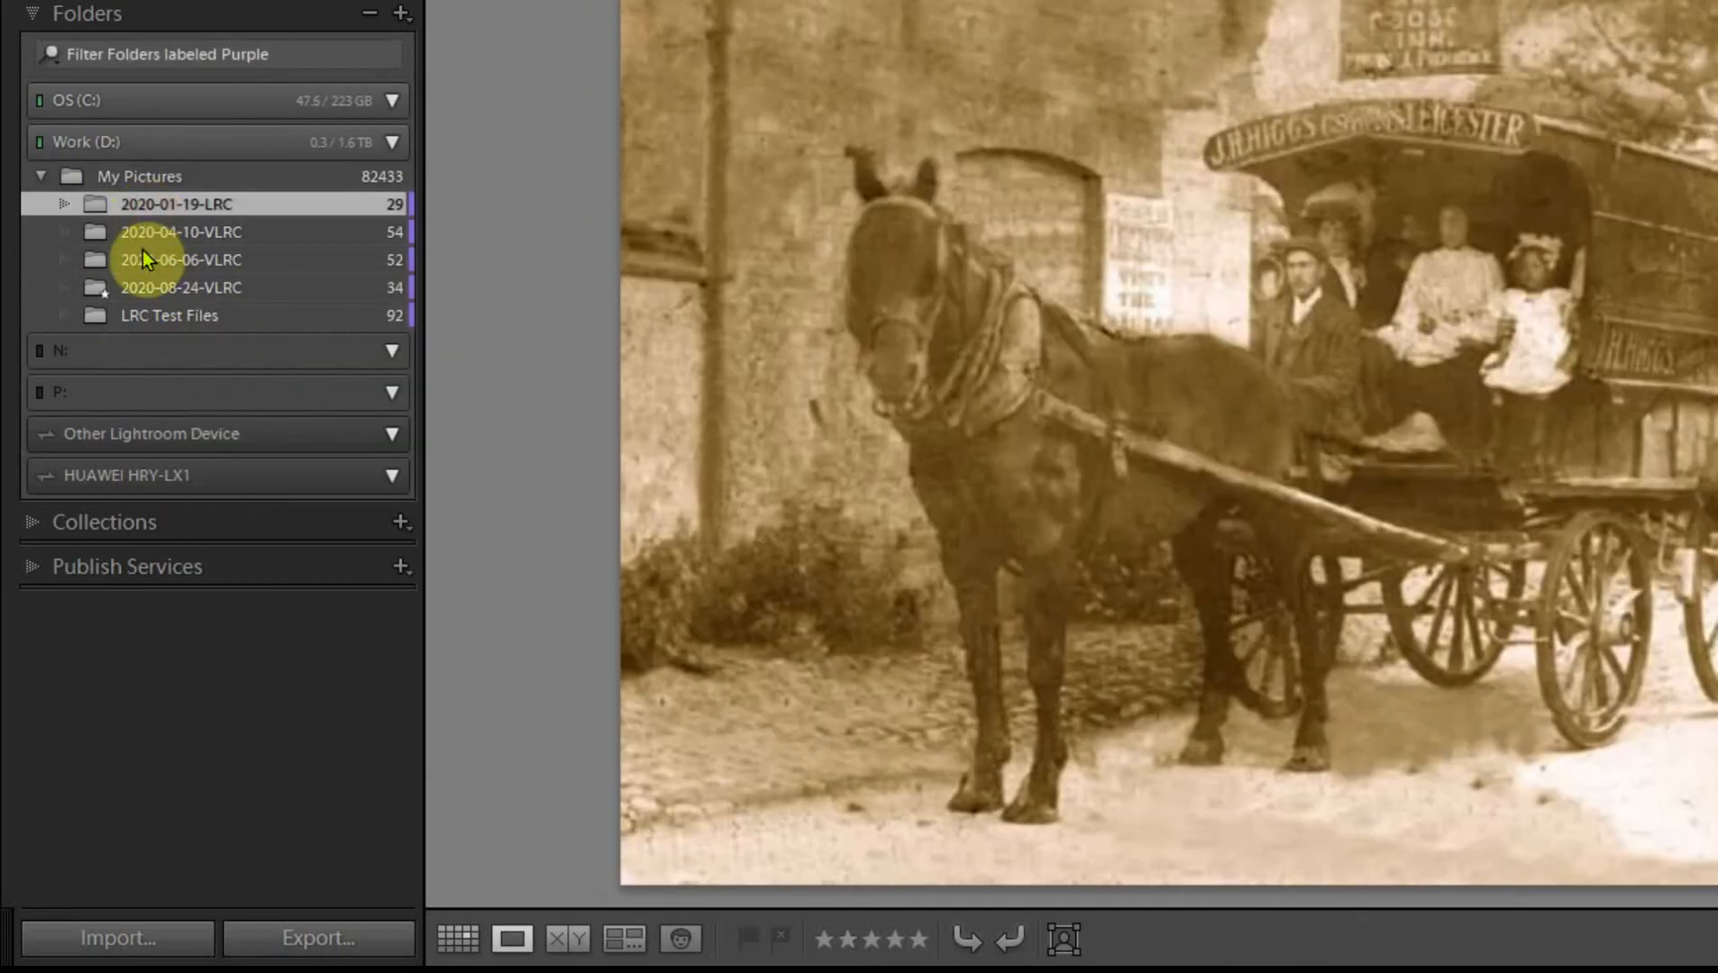
left_click(145, 287)
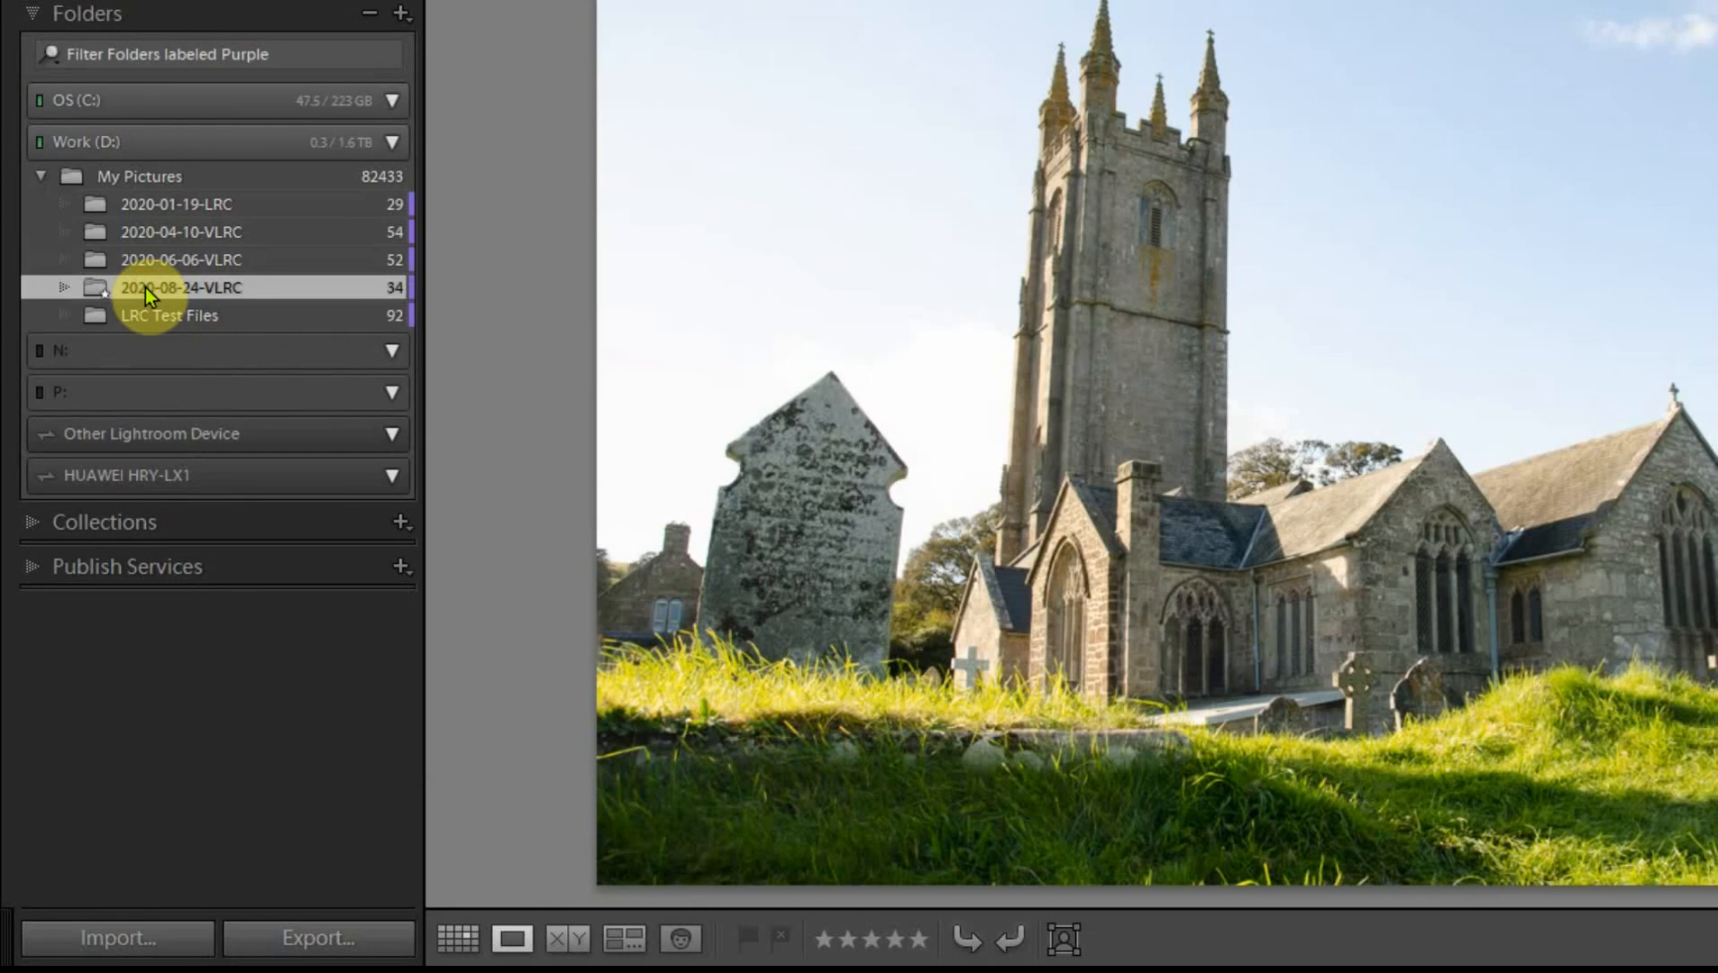
right_click(145, 287)
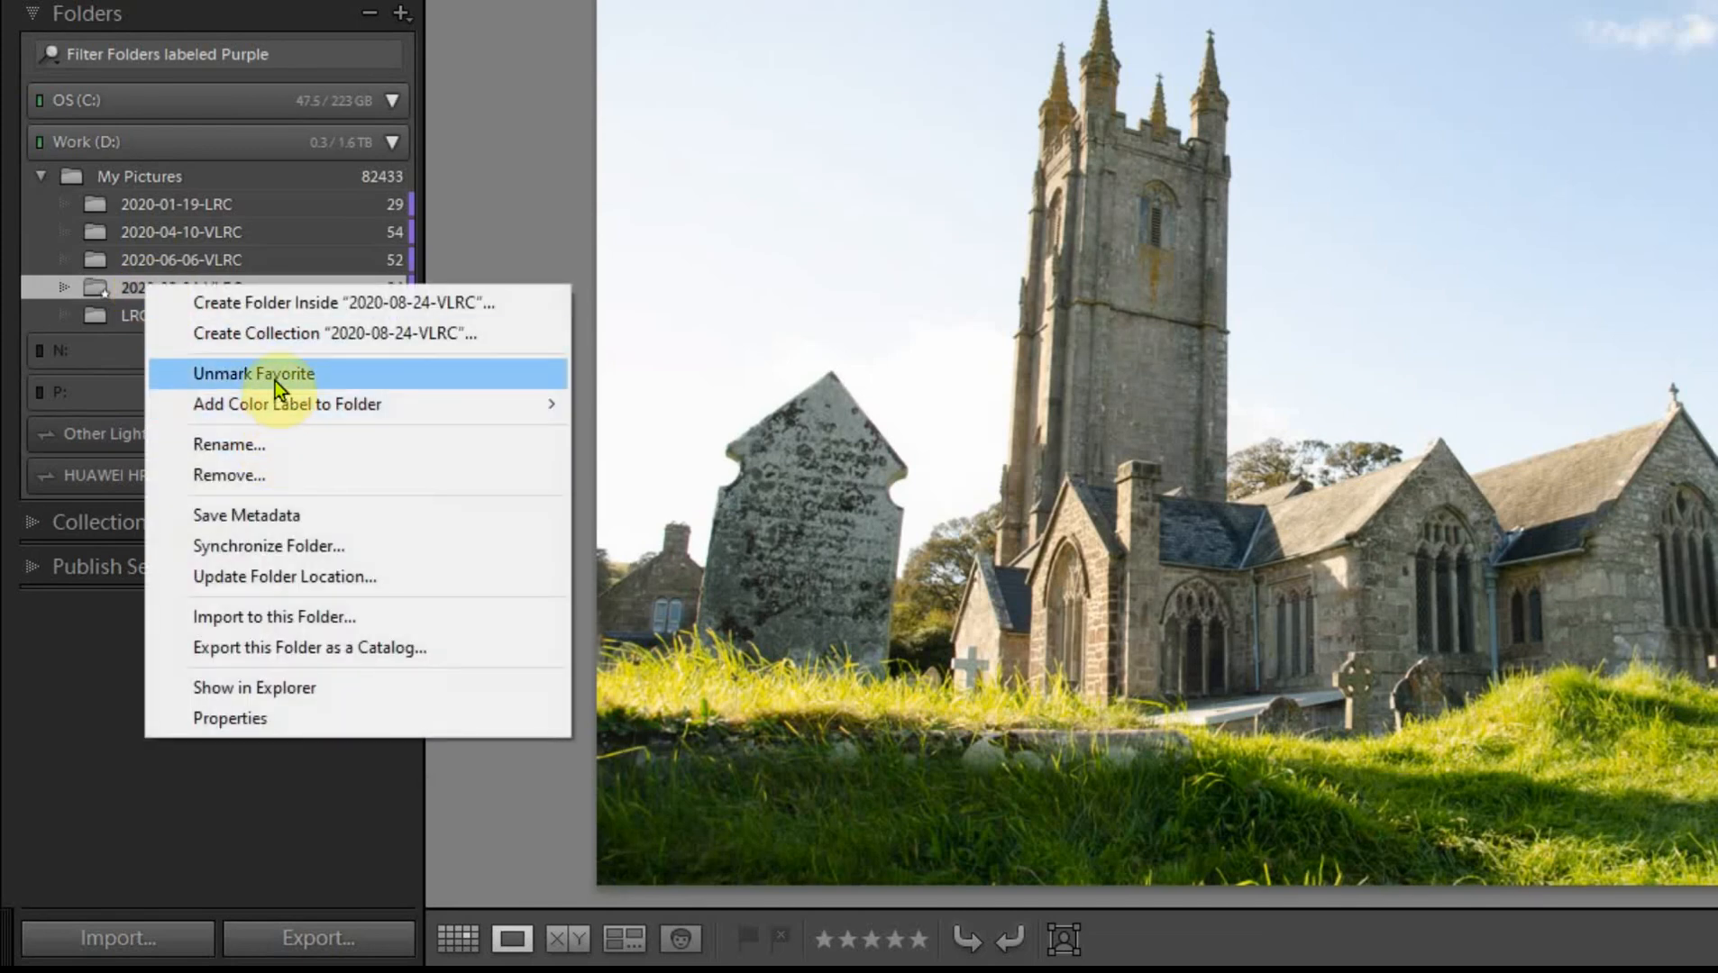
Filter the Folders list to favorite folders and select the 2020-08-24-VLRC folder
left_click(104, 58)
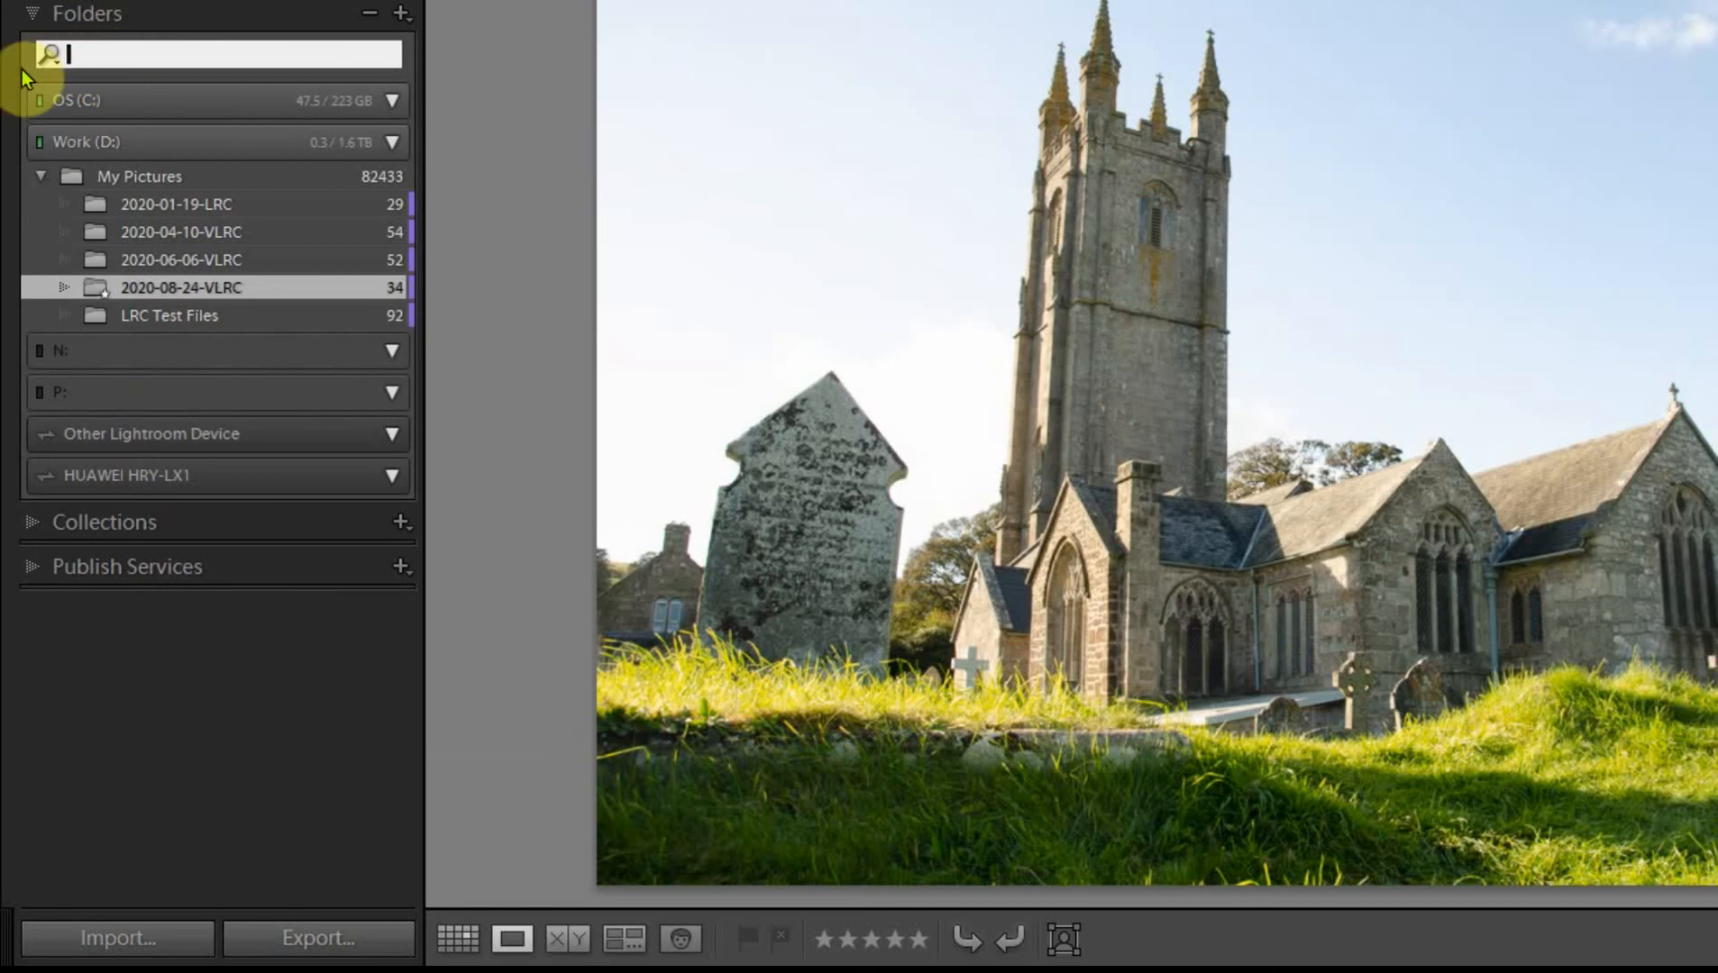
left_click(51, 57)
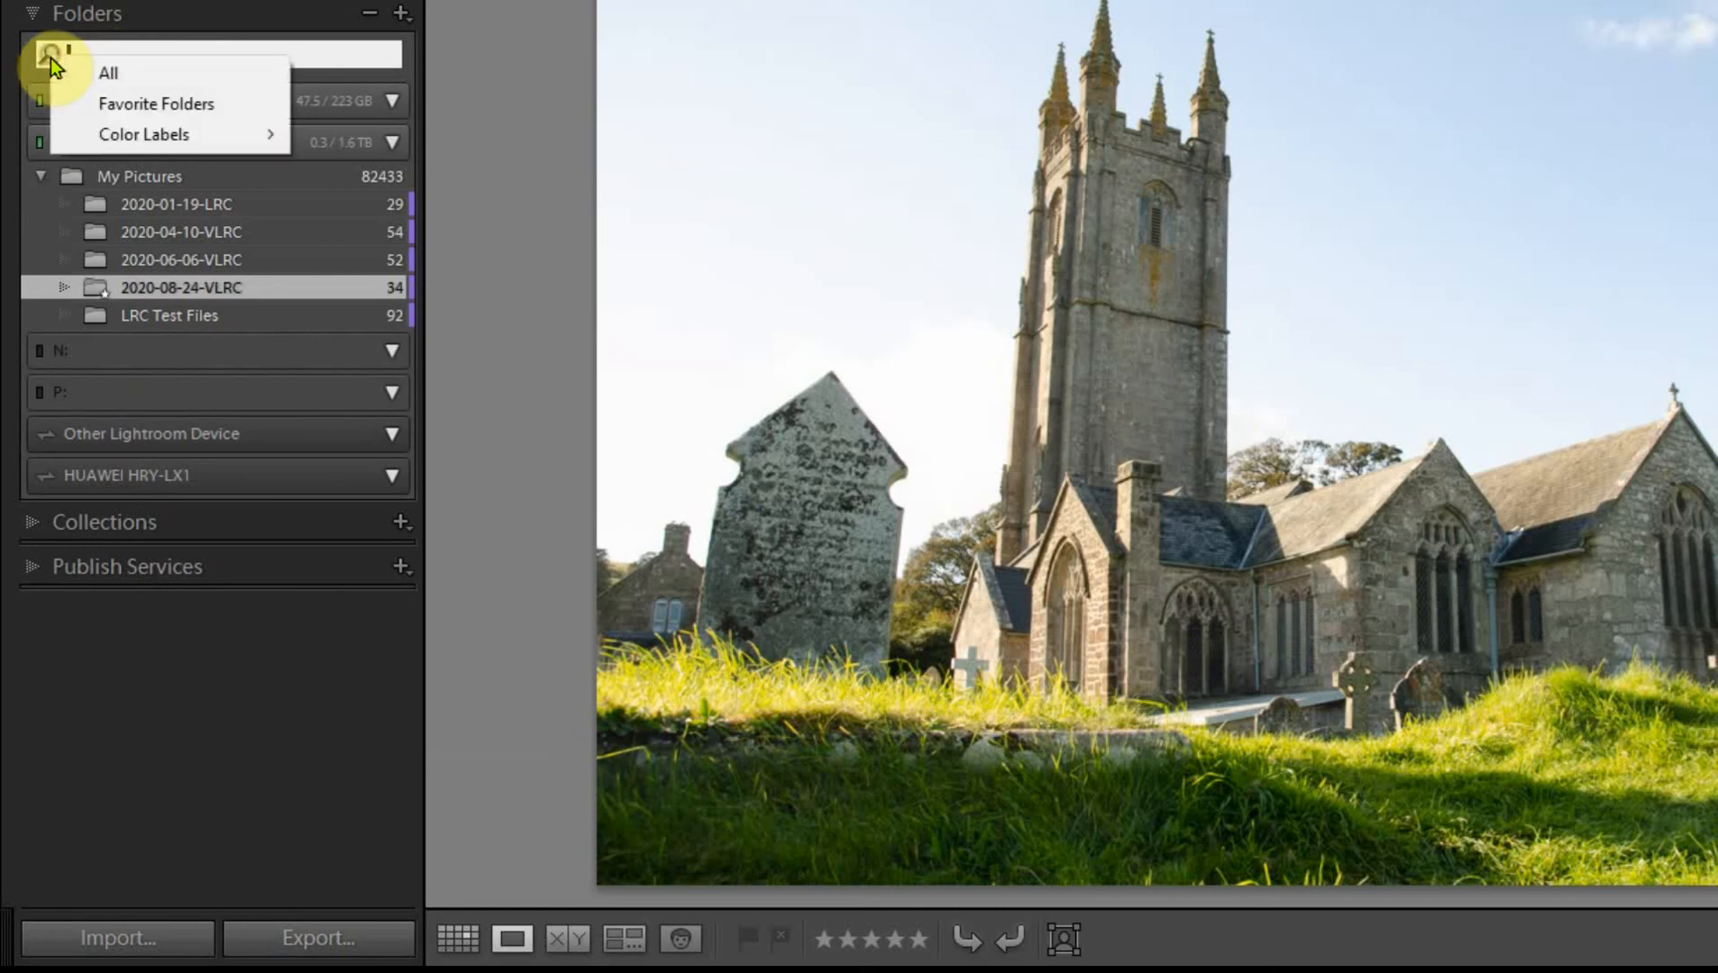
left_click(175, 106)
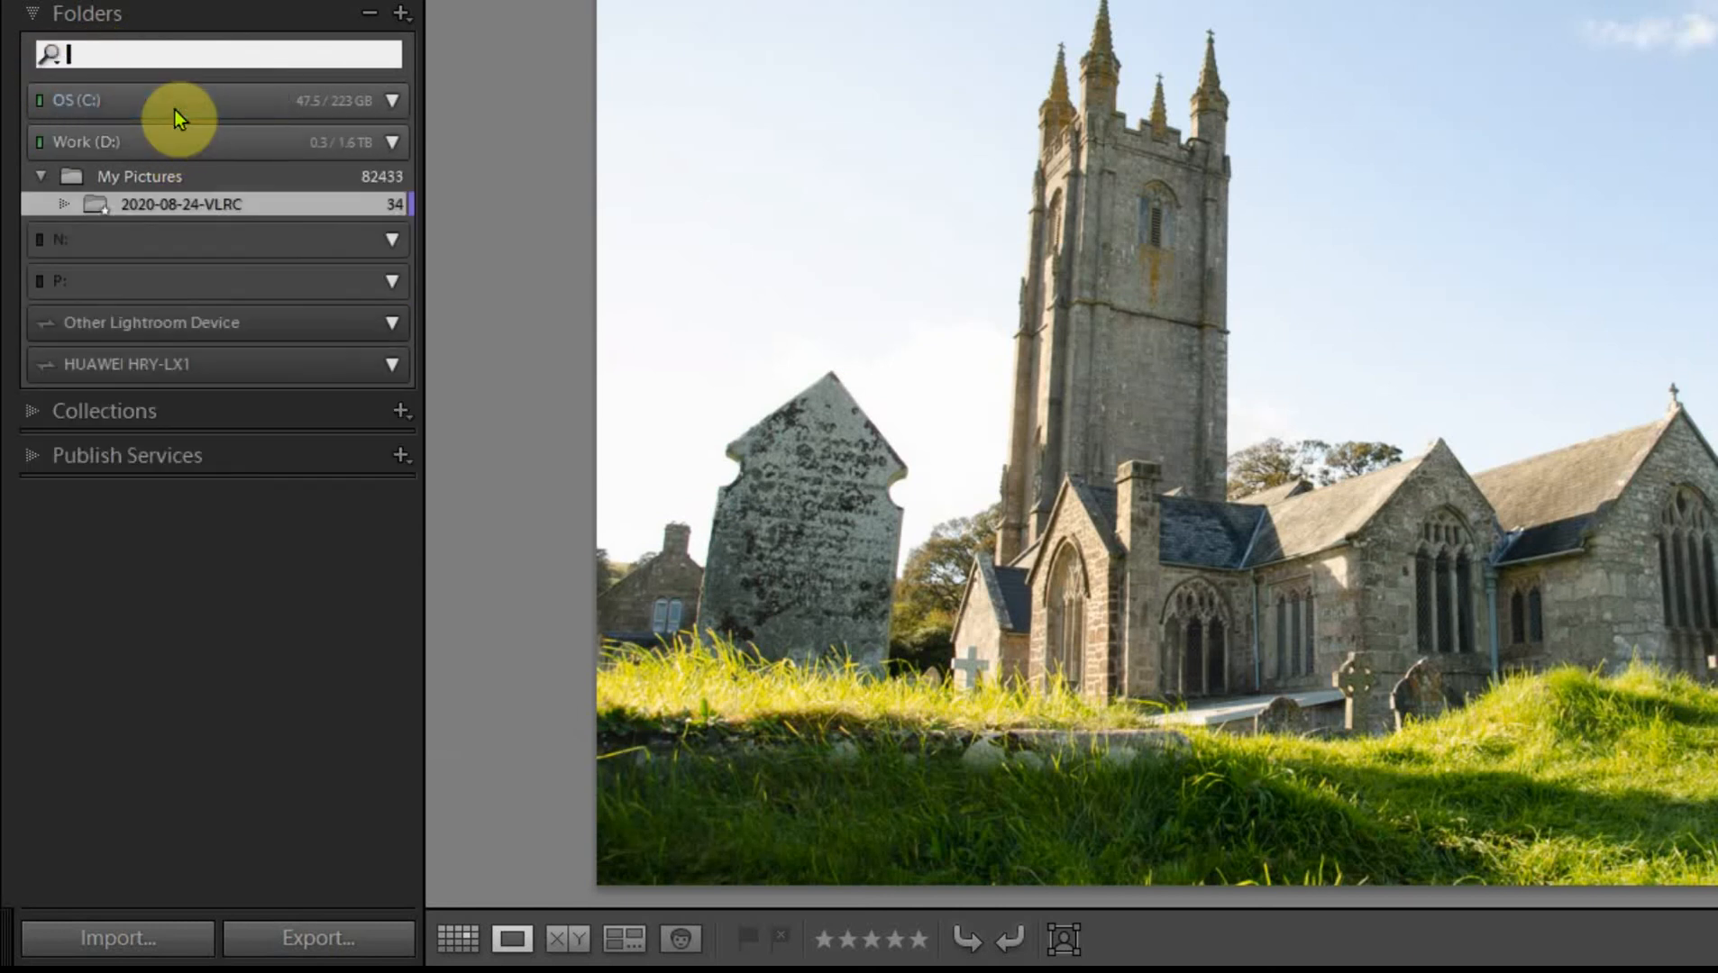
left_click(280, 205)
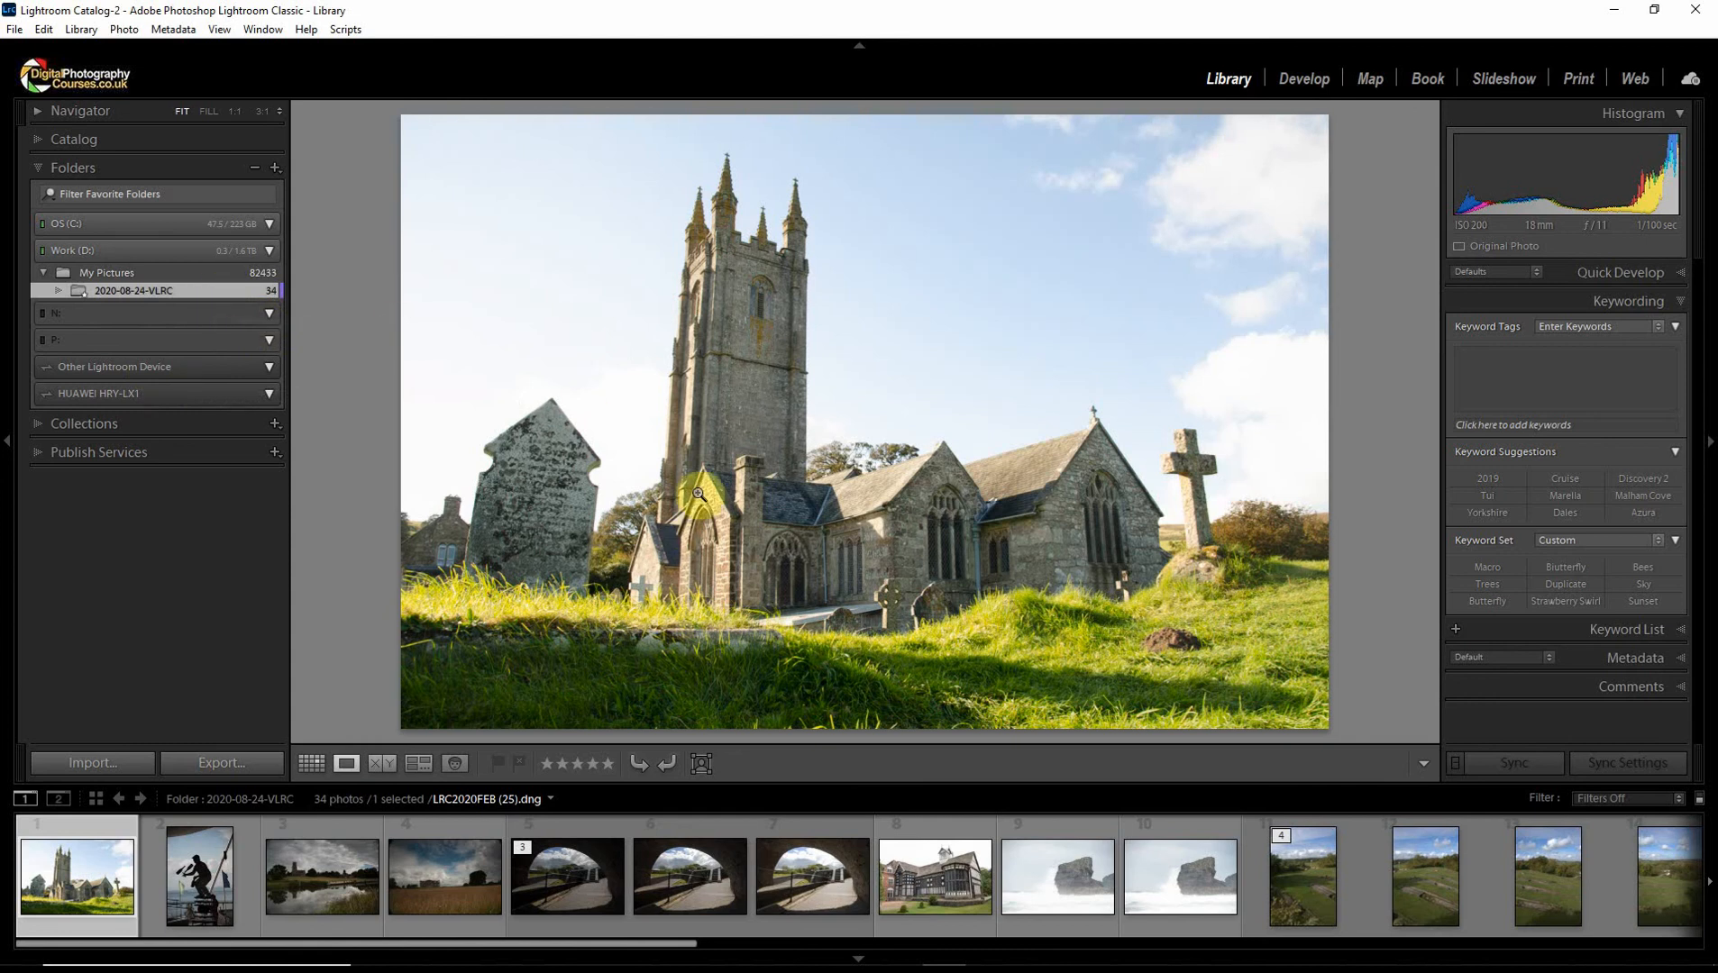
Show the folder's photos in the Library grid view and look through the thumbnails
key("g")
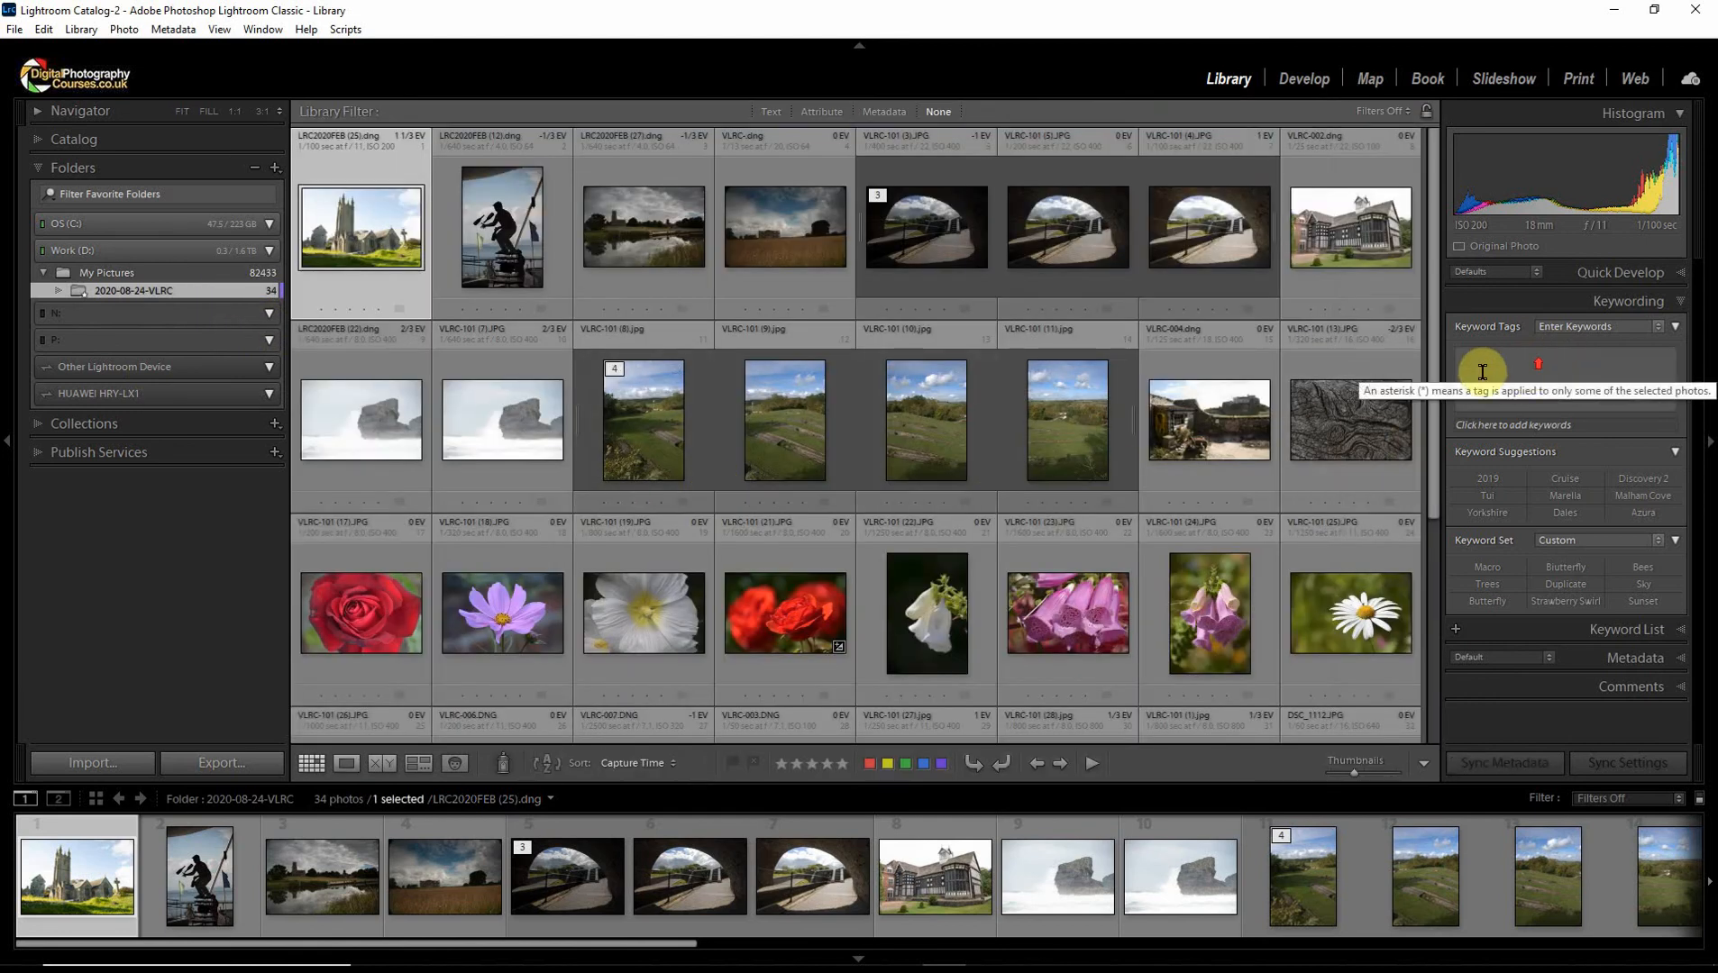
left_click(928, 455)
left_click(1177, 458)
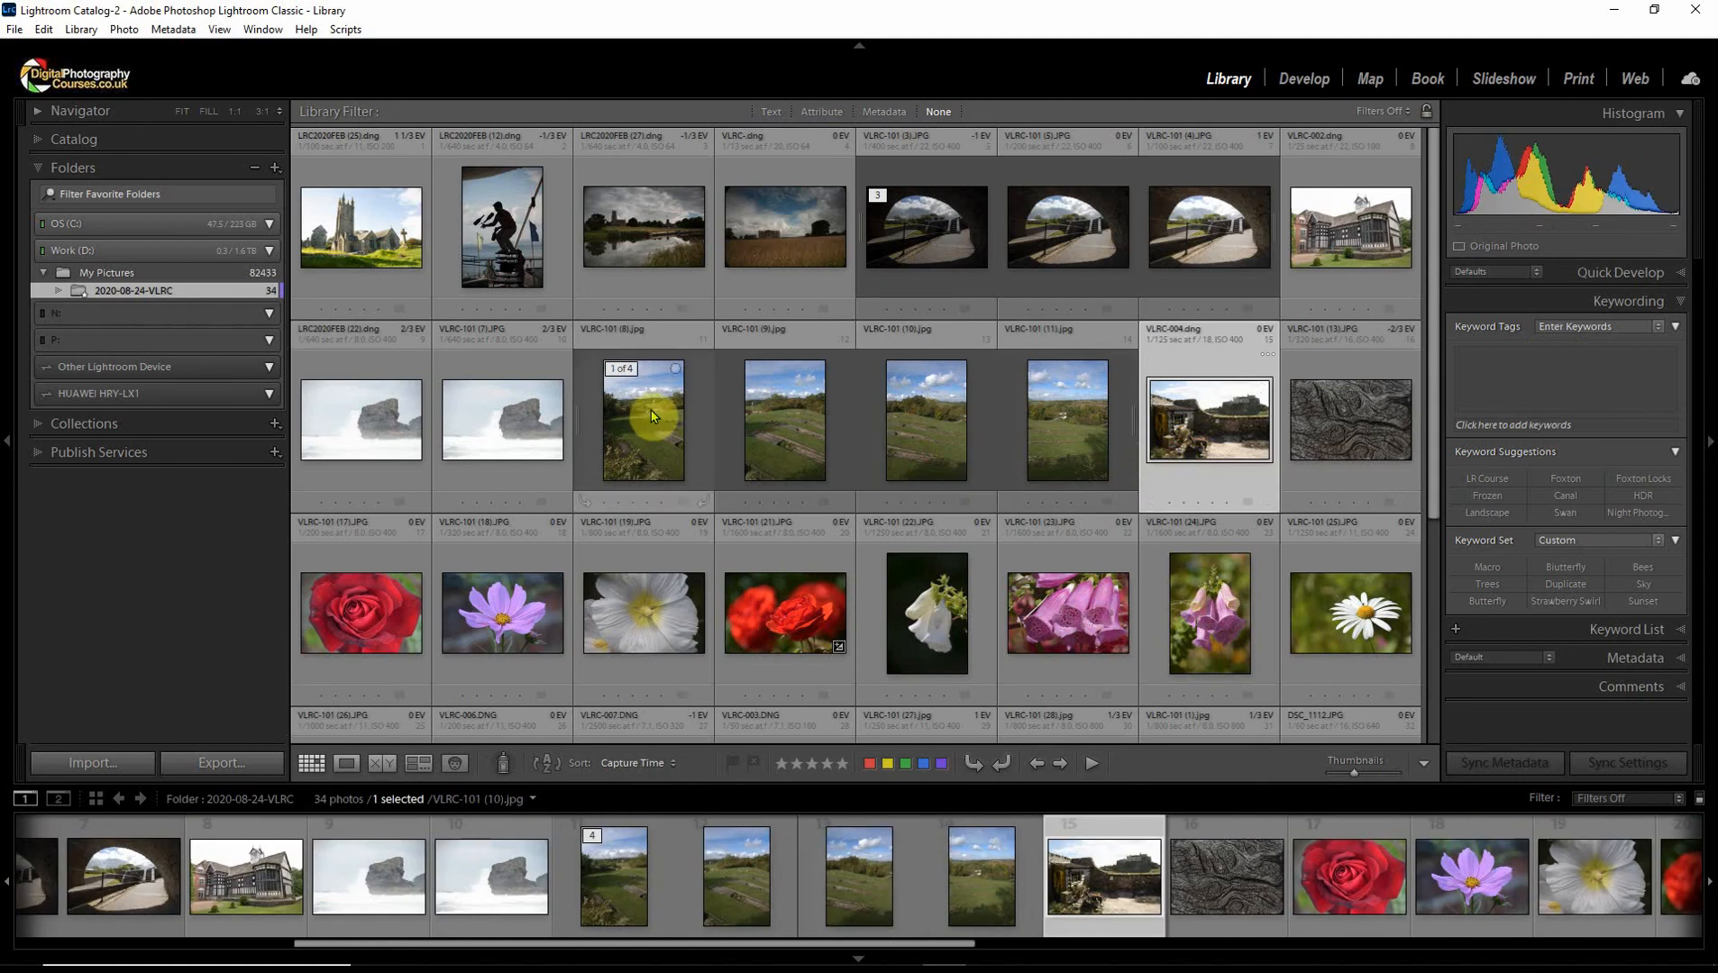
scroll(655, 418, "down", 4)
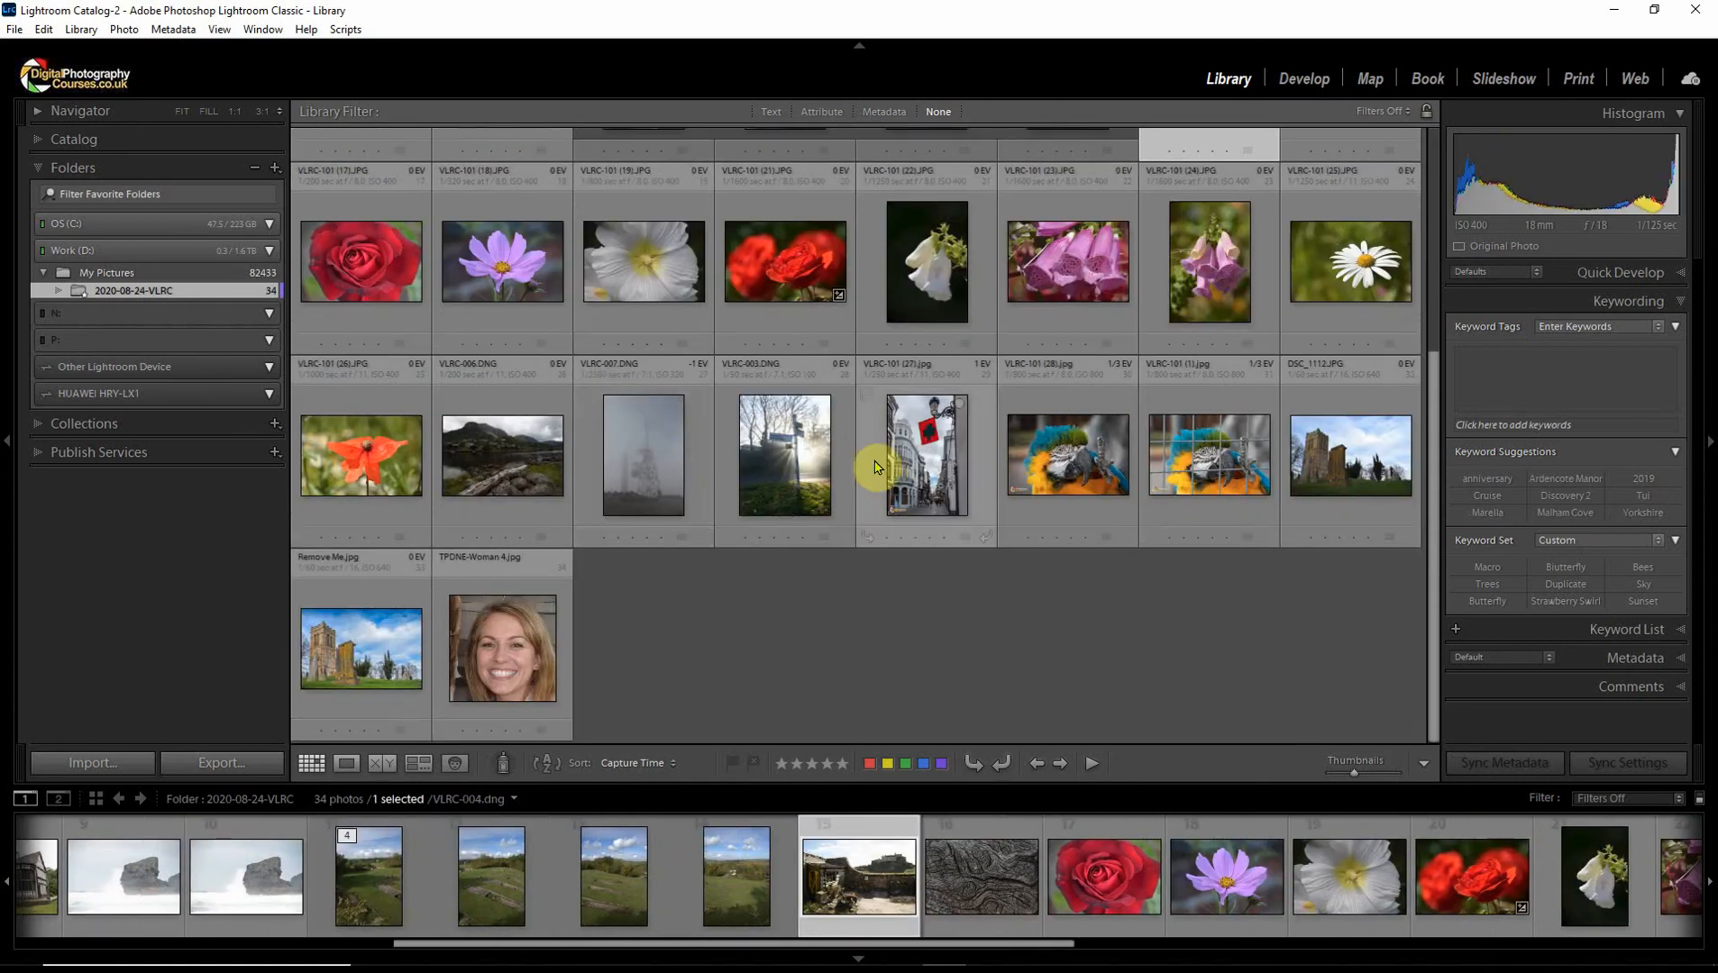
scroll(874, 460, "up", 3)
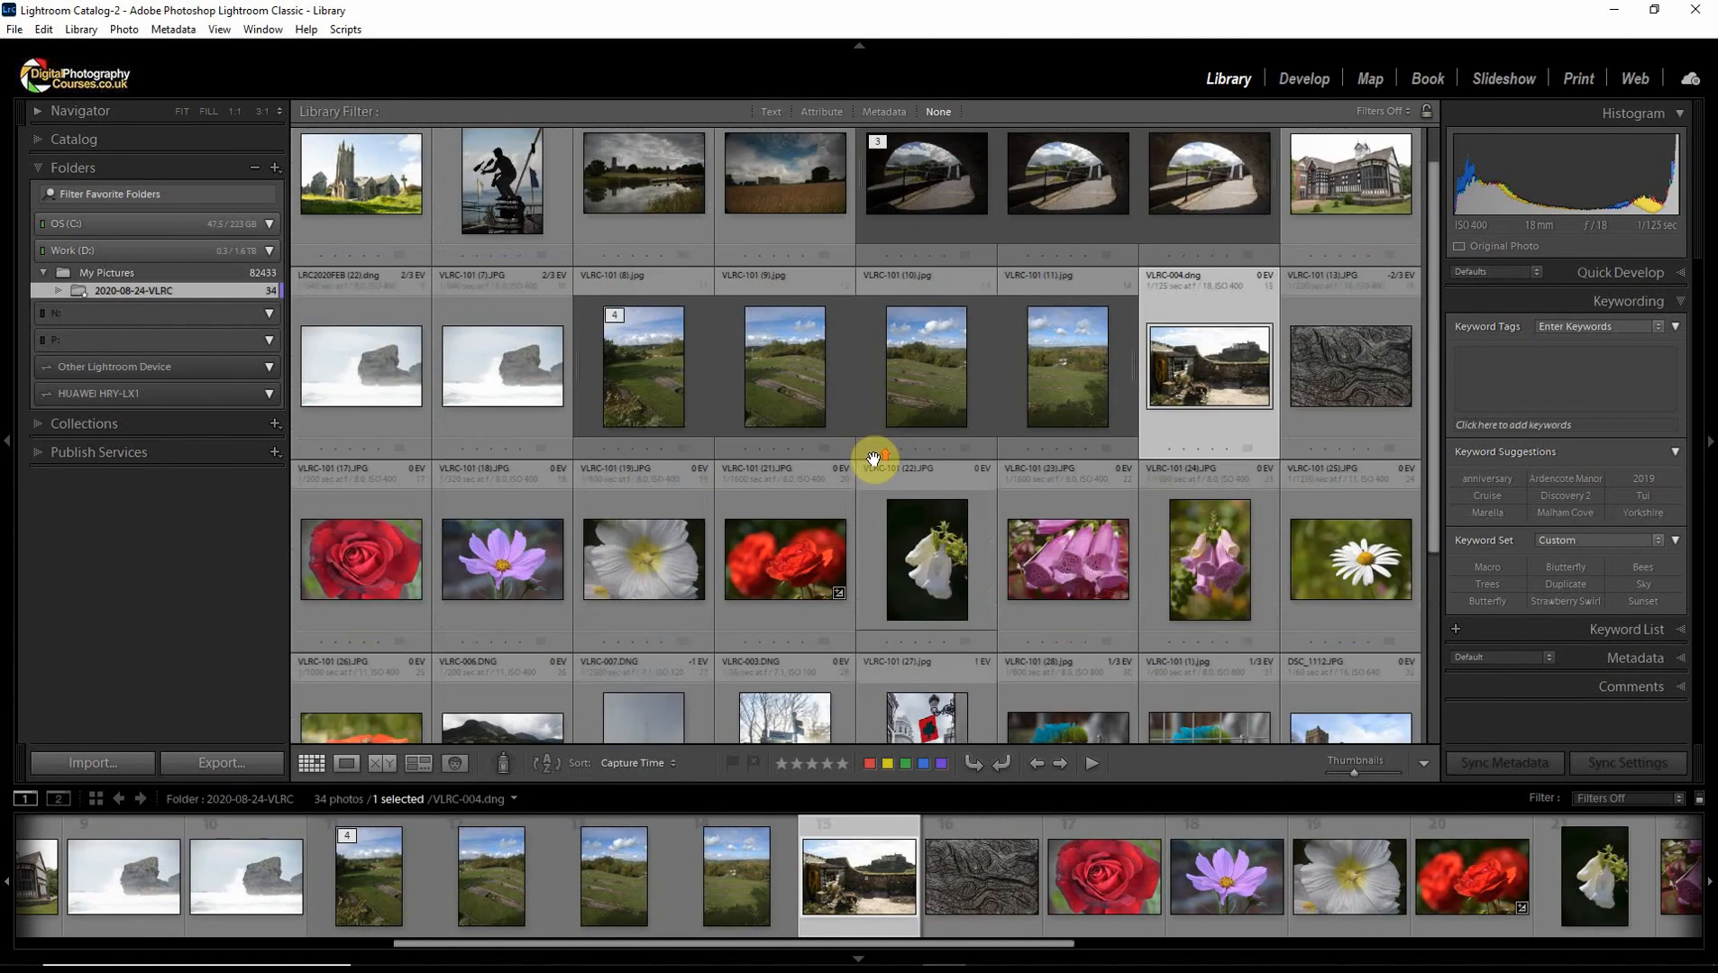
Select the nine flower photos from VLRC-101 (17) through VLRC-101 (26) and add the keyword Flowers
left_click(348, 565)
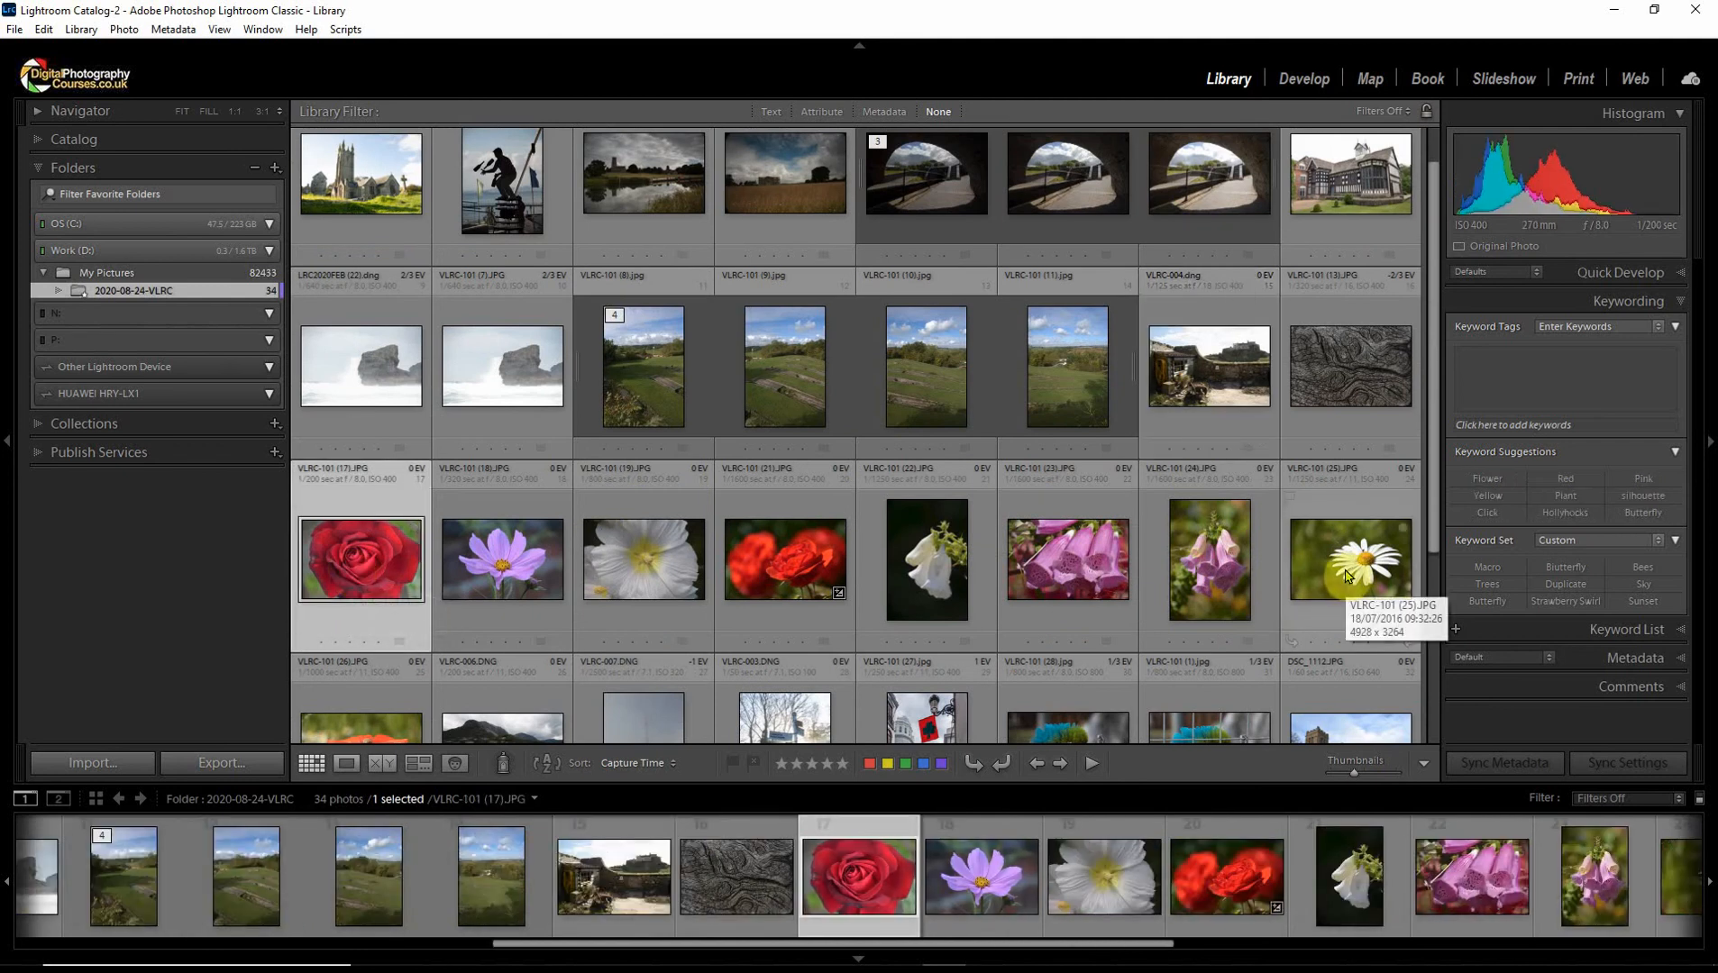
scroll(1345, 577, "down", 2)
scroll(1348, 575, "down", 2)
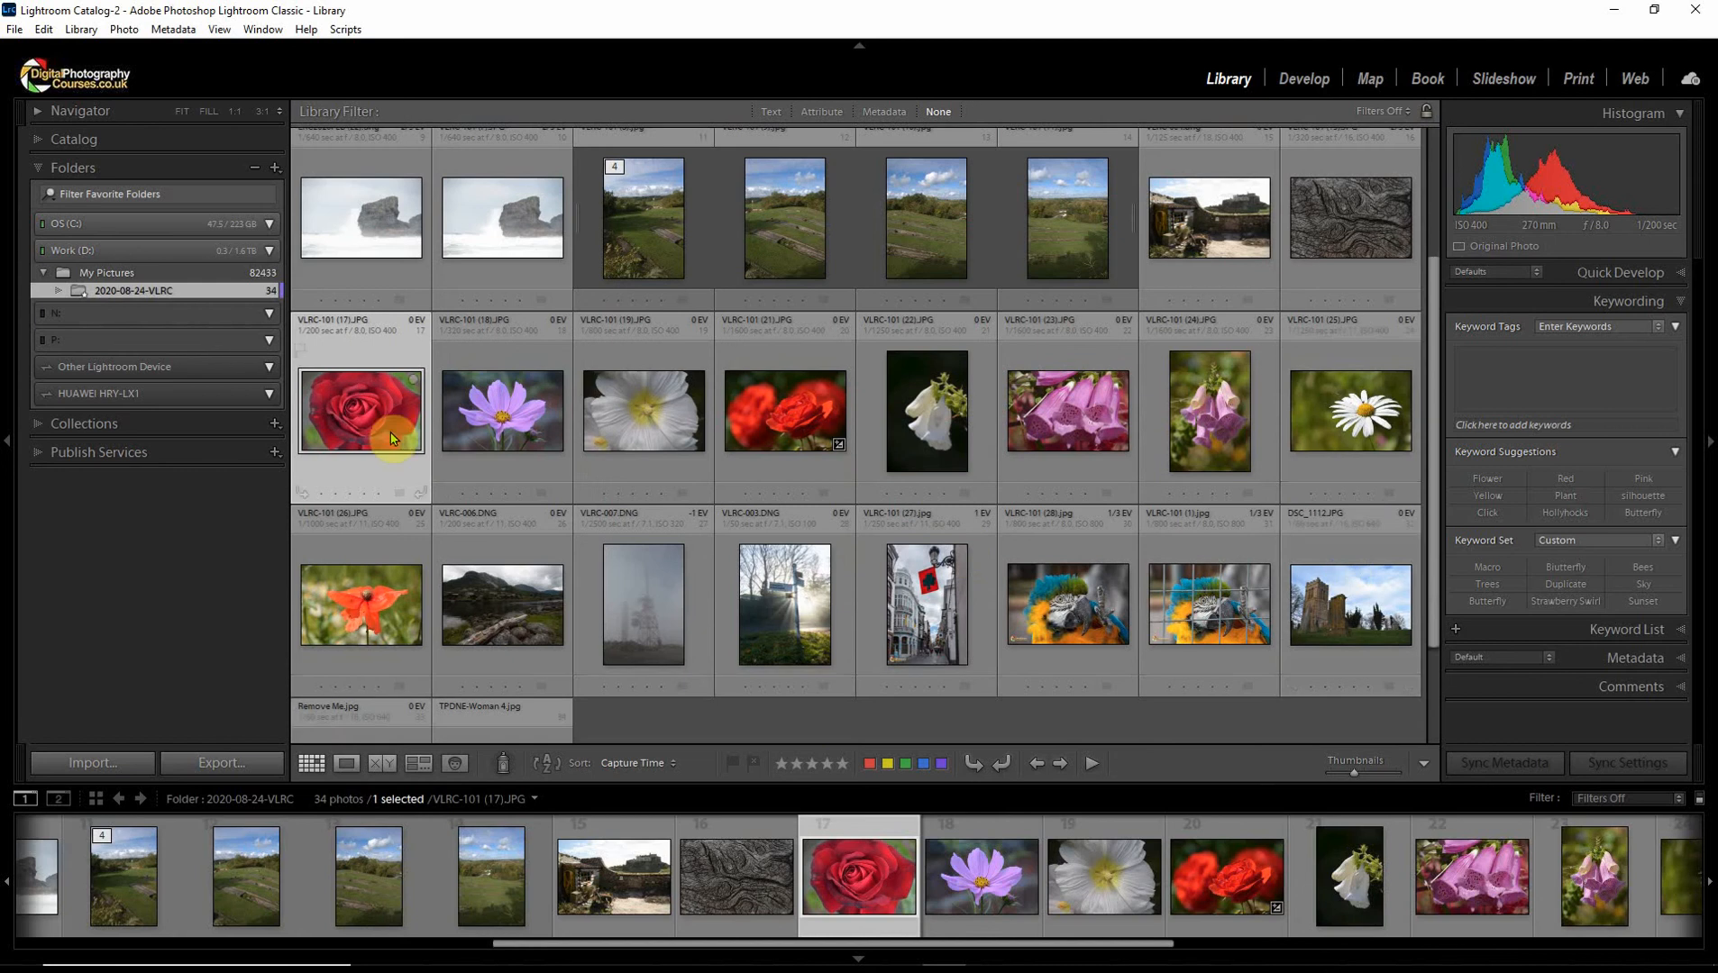
left_click(381, 605, "shift")
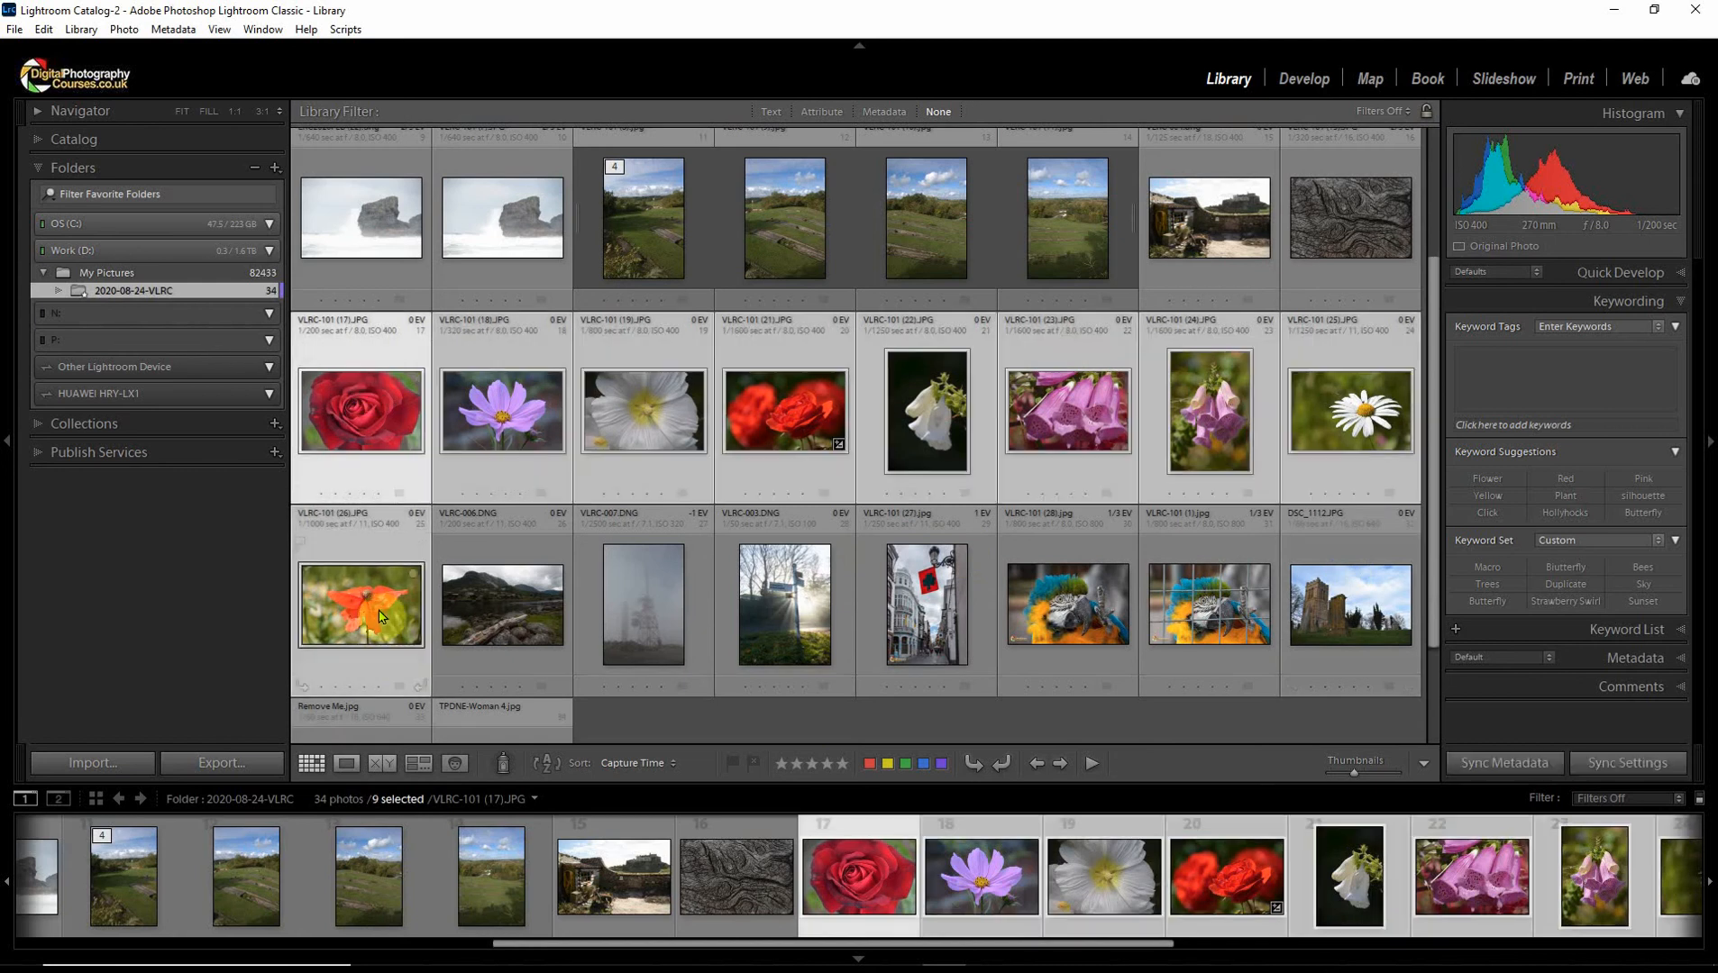
left_click(1523, 425)
type("Flo")
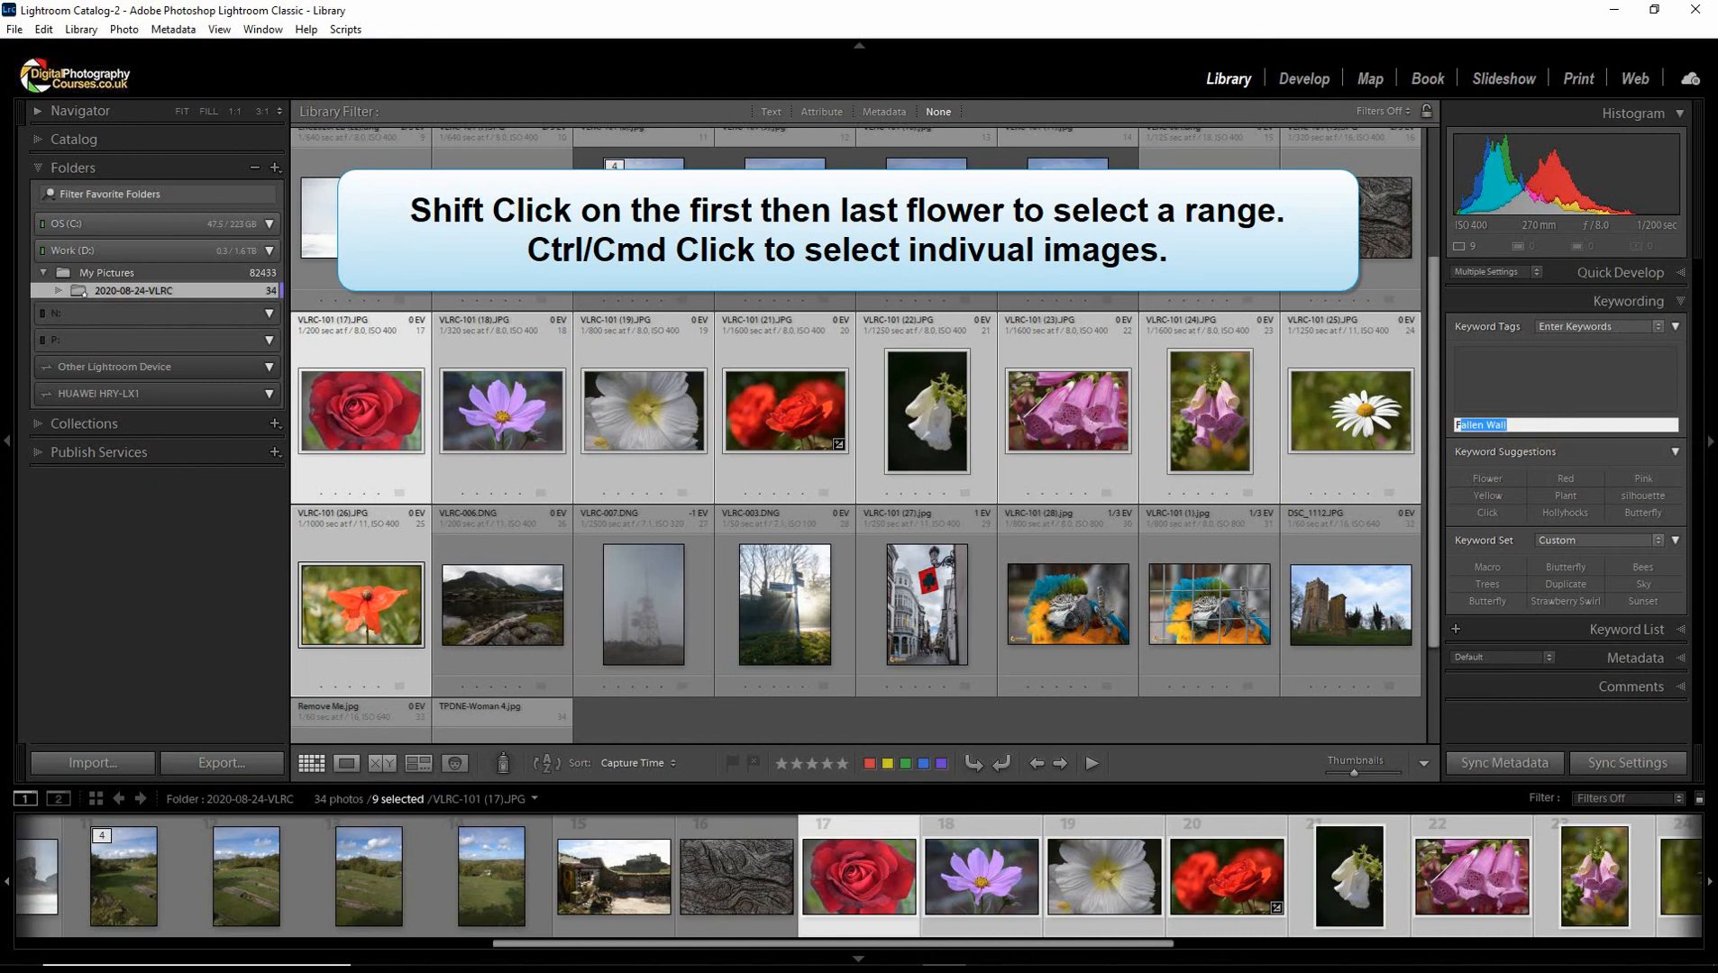
type("wers")
key("Return")
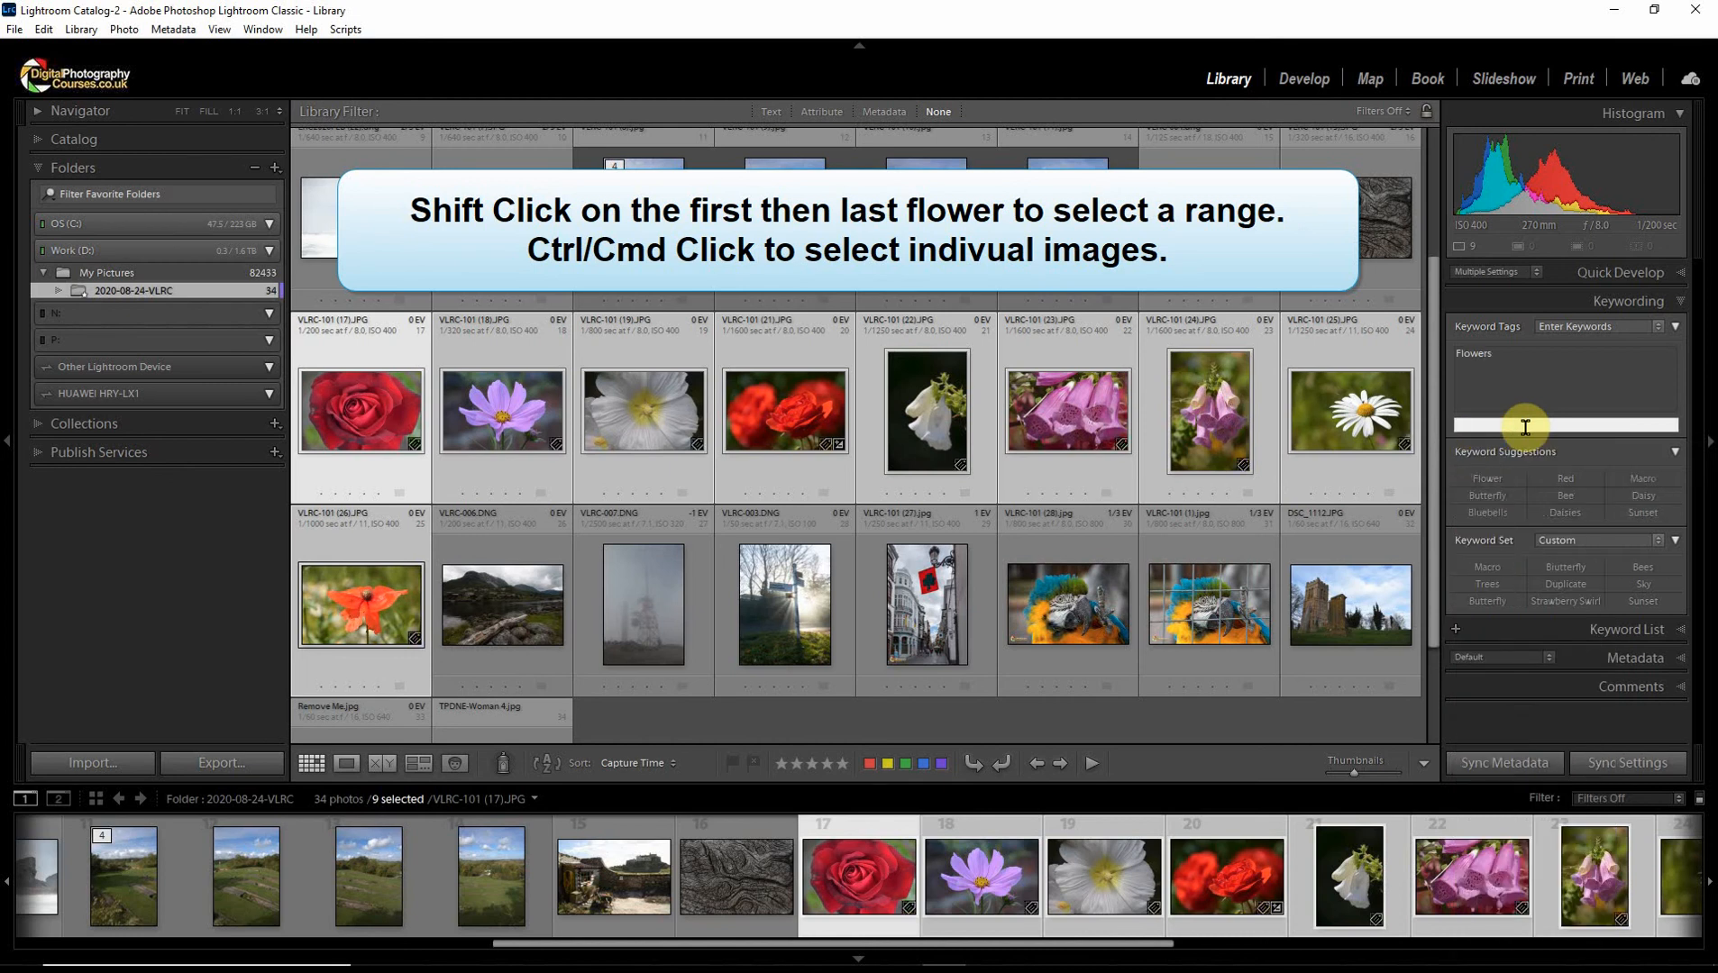
Select only the rose, the red roses and the orange-red poppy photos and add the keyword Red
left_click(675, 624)
left_click(338, 392)
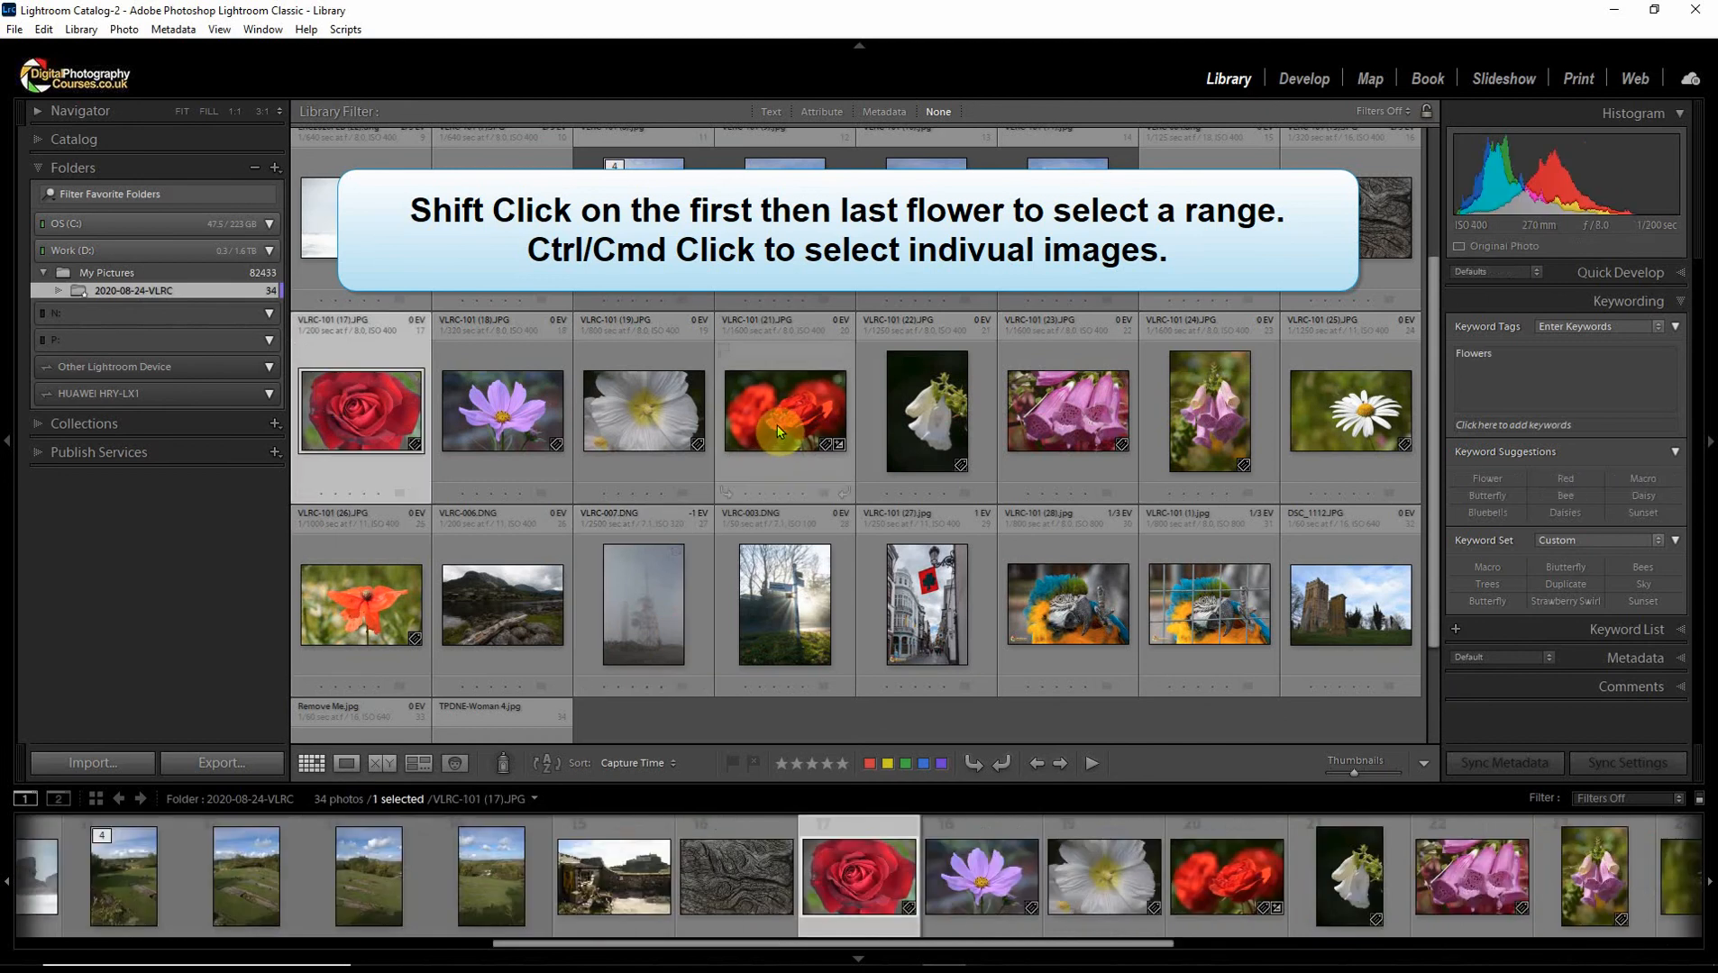
left_click(780, 433, "ctrl")
left_click(360, 604, "ctrl")
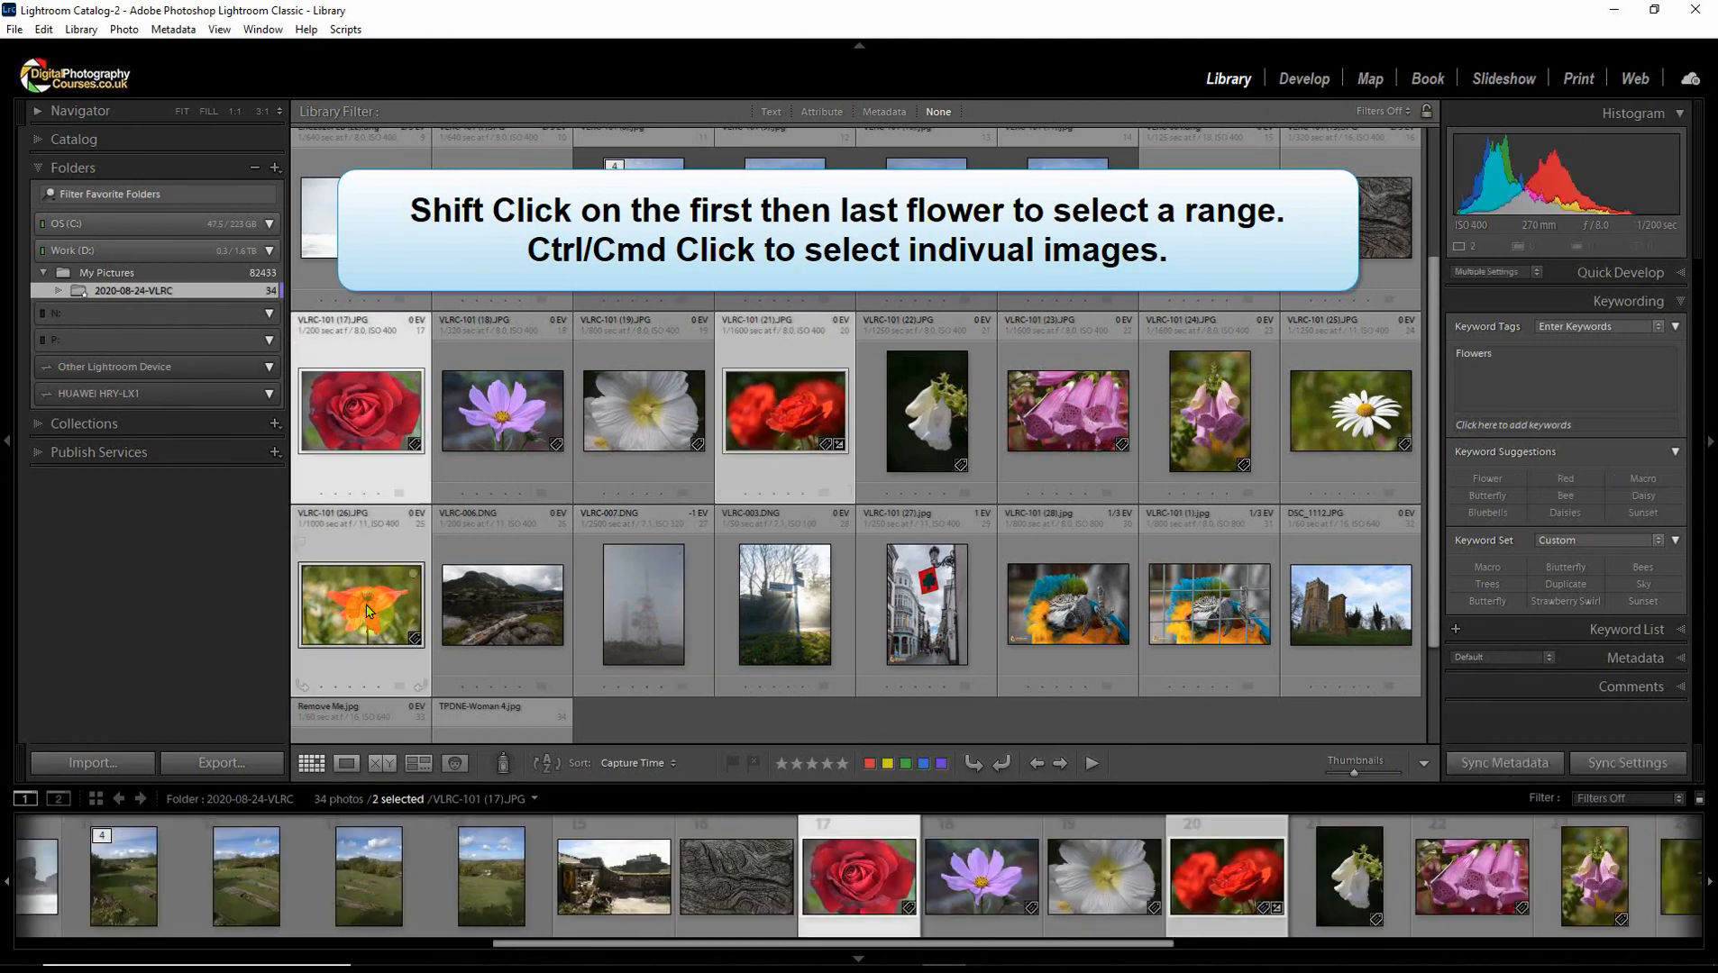
left_click(1529, 425)
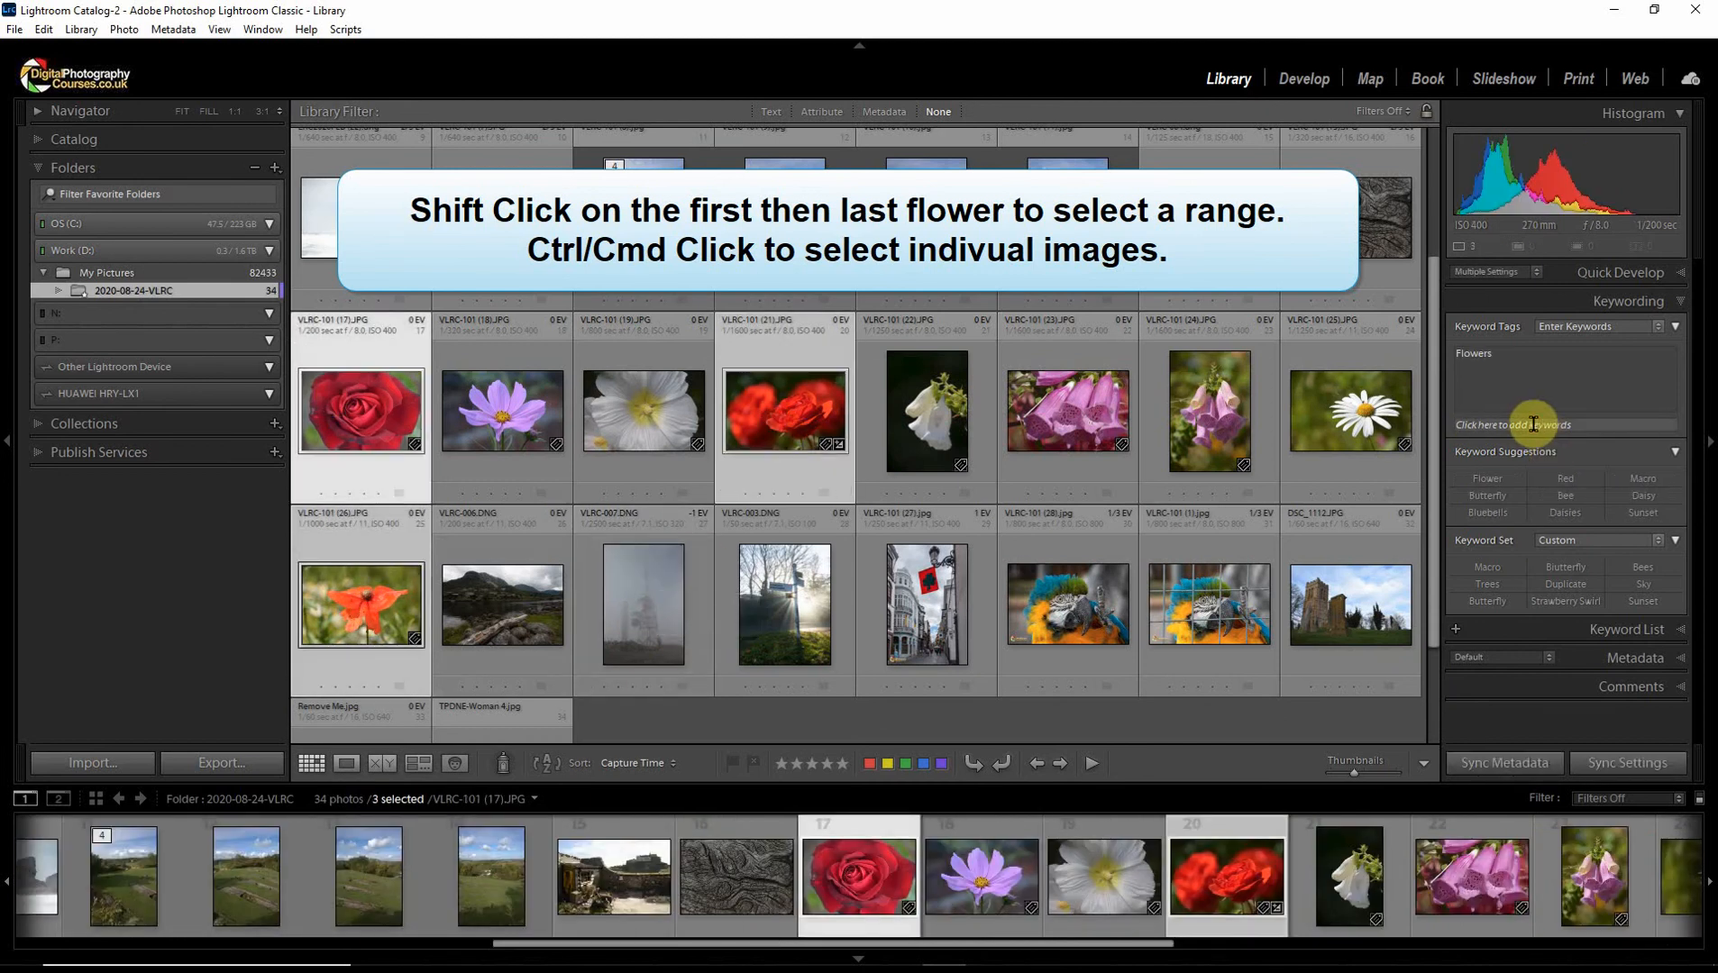
type("Red")
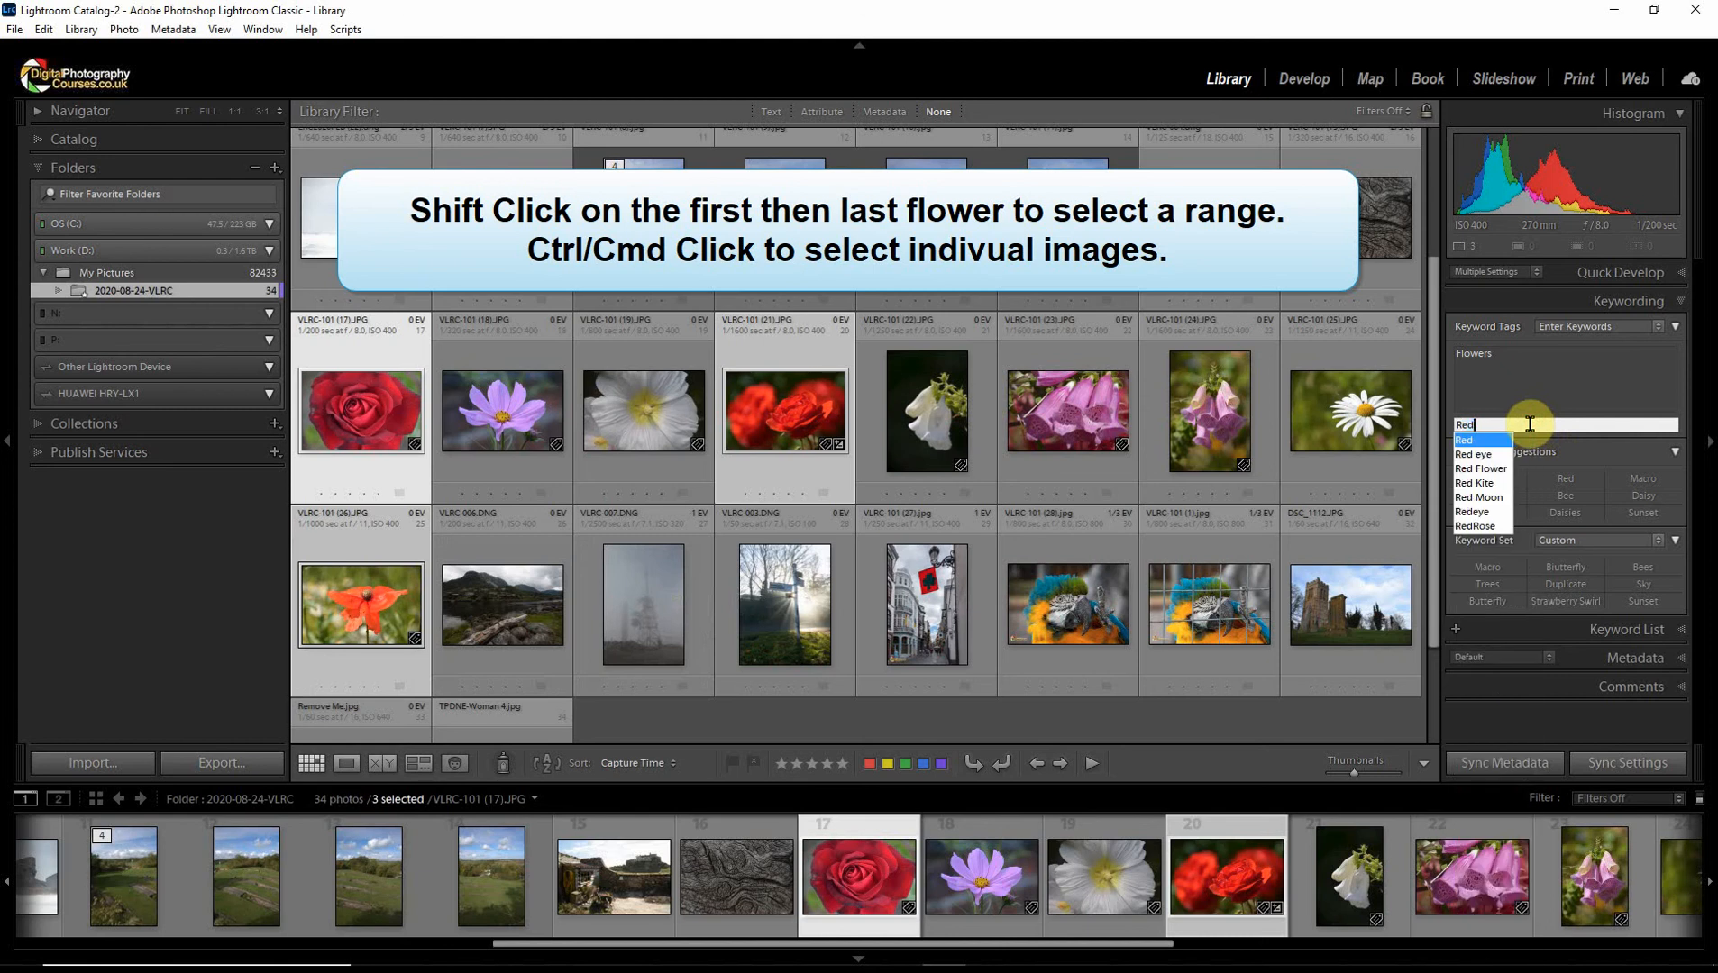
key("Return")
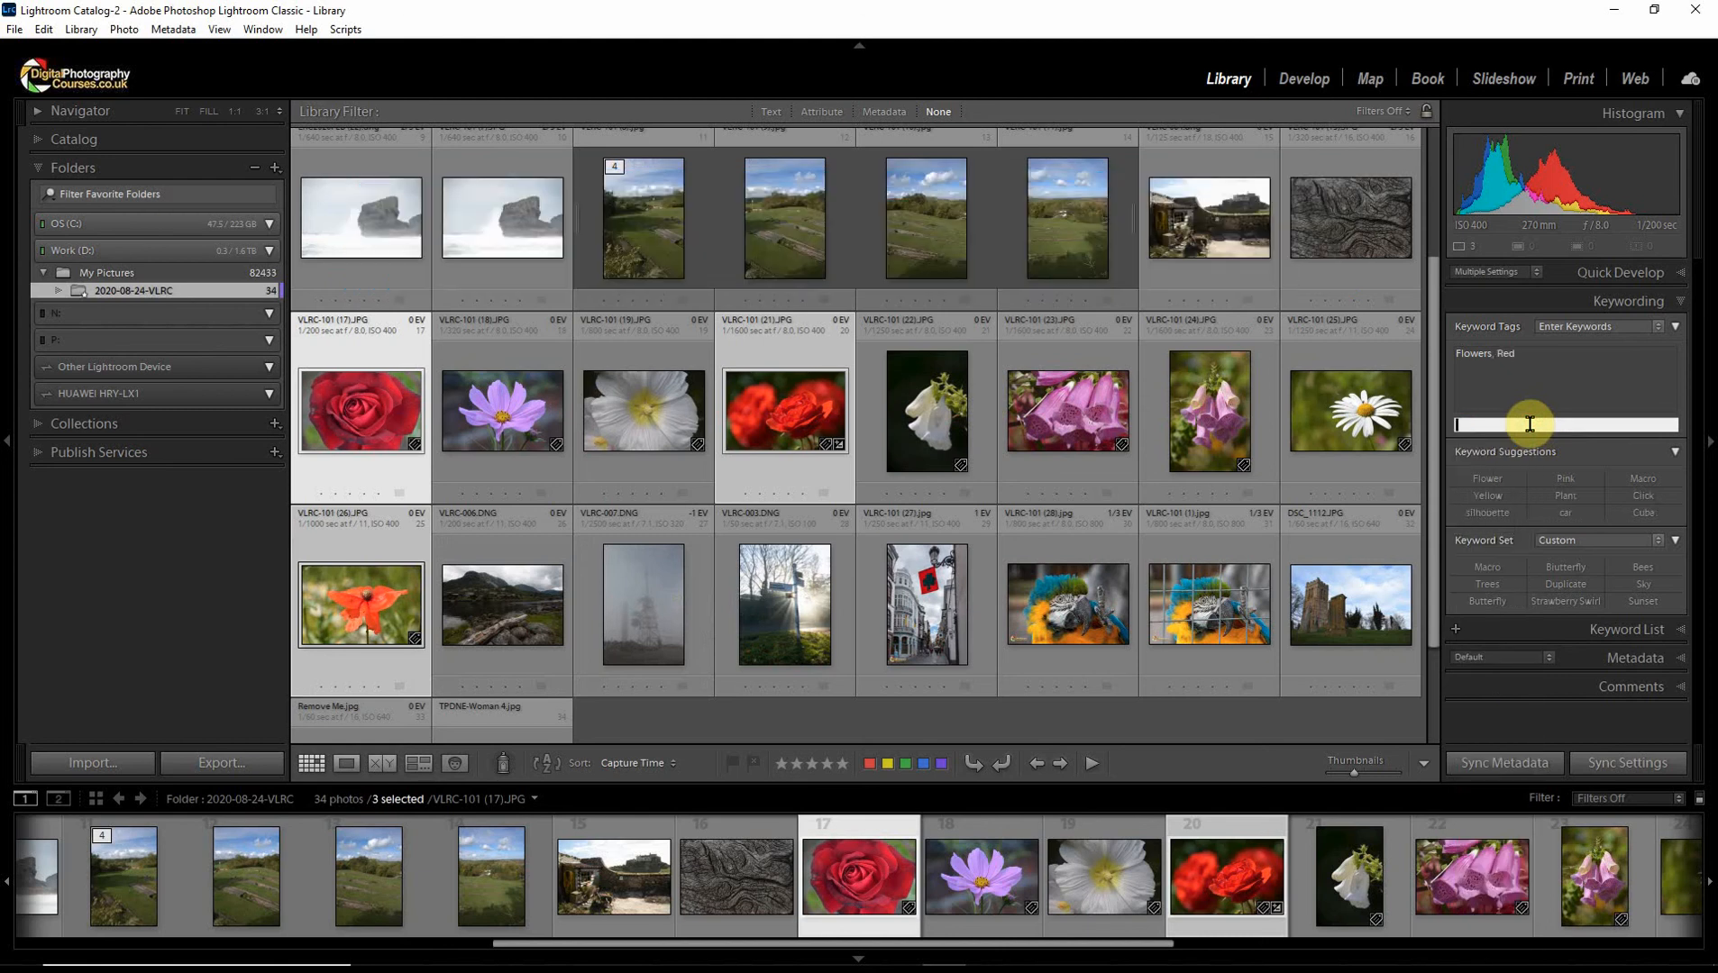
Select the purple flower VLRC-101 (18) and the two foxglove photos and add the keyword Purple
left_click(478, 406)
left_click(1043, 431, "ctrl")
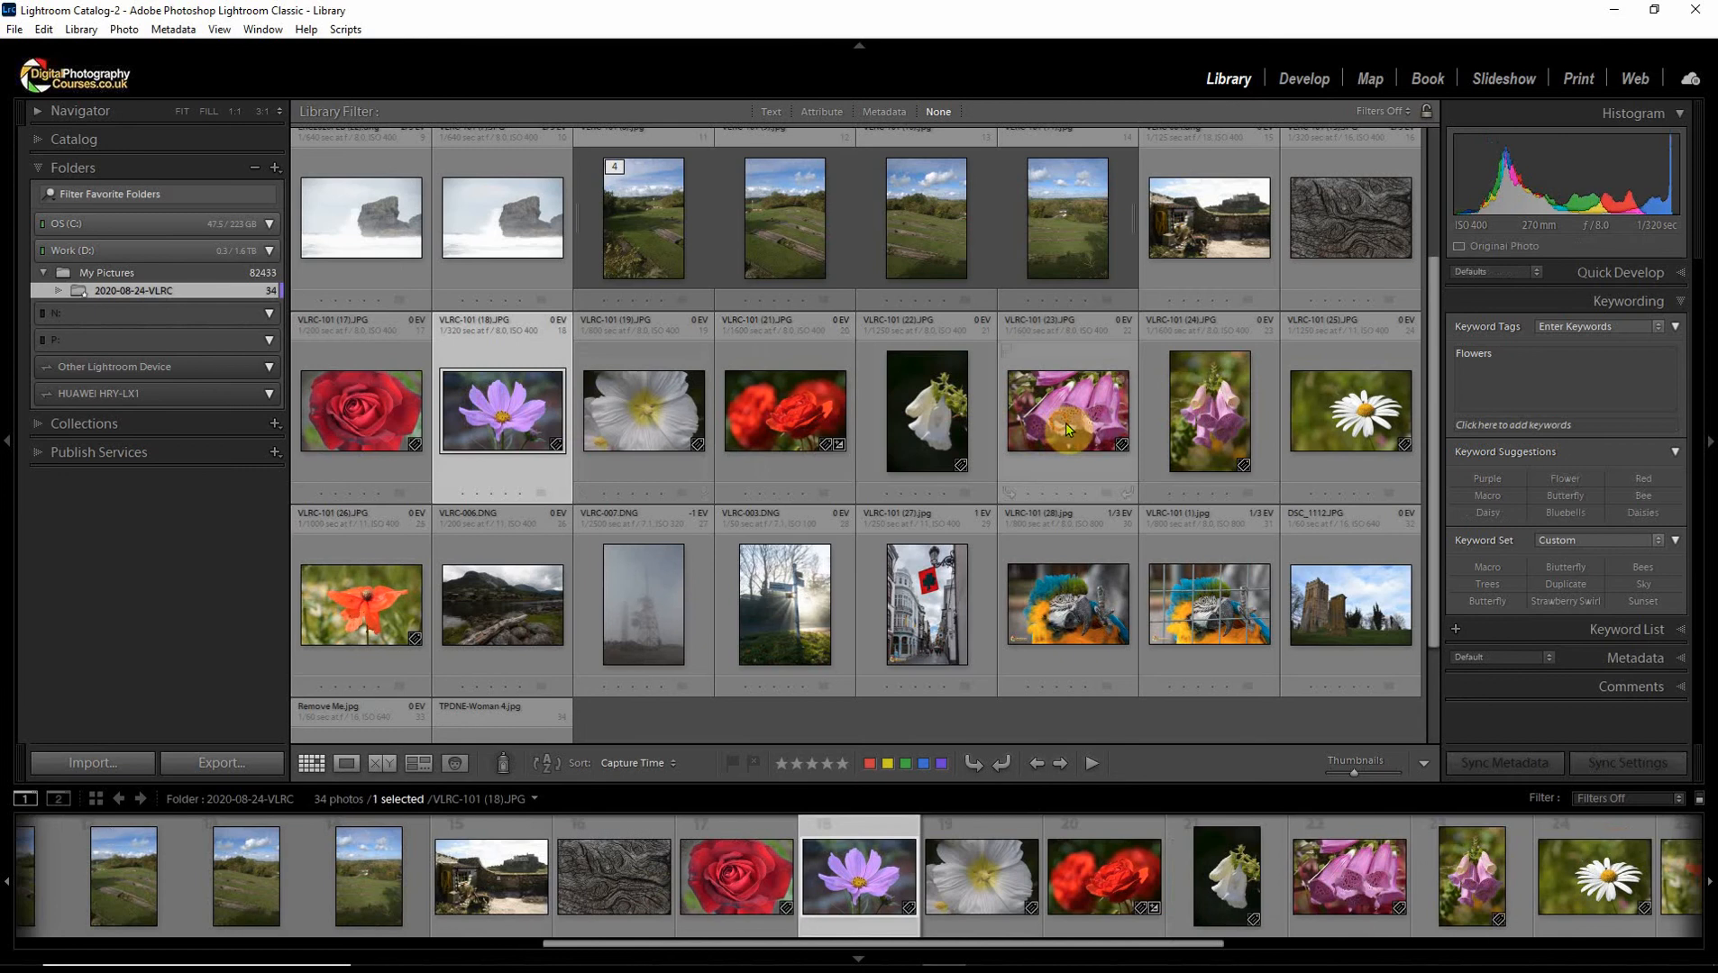
left_click(1207, 424, "ctrl")
left_click(1610, 421)
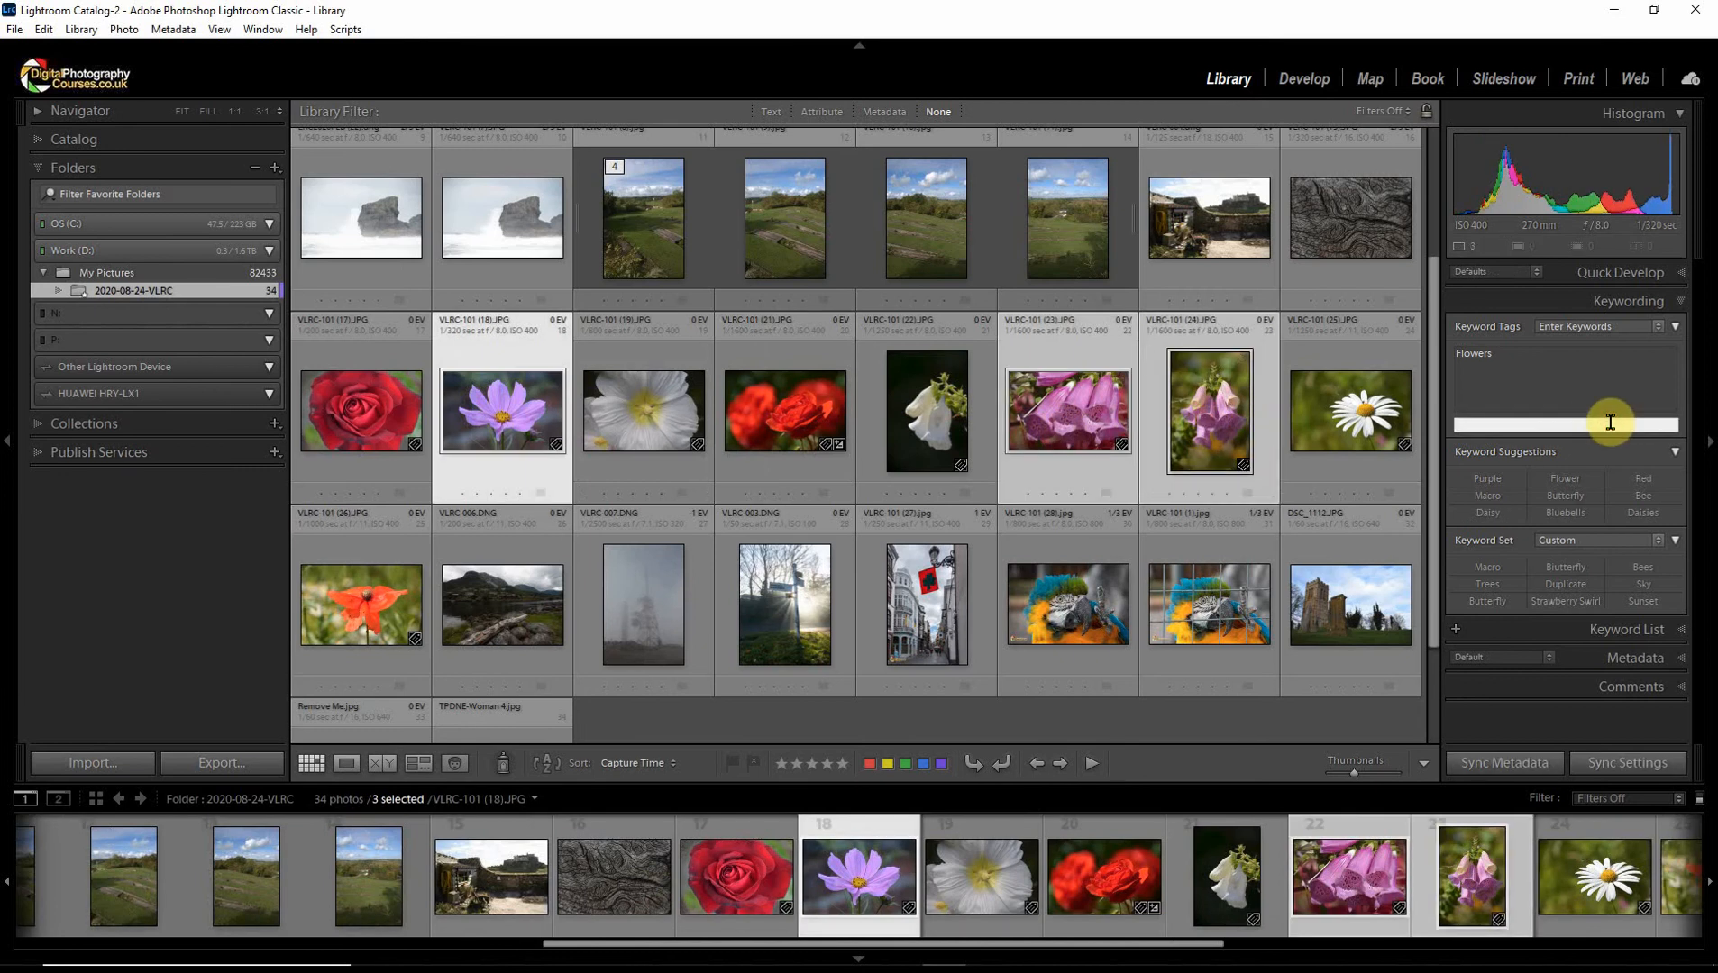
type("Purple")
key("Return")
Add the keyword White to the three white flower photos VLRC-101 (19), (22) and (25)
left_click(655, 431)
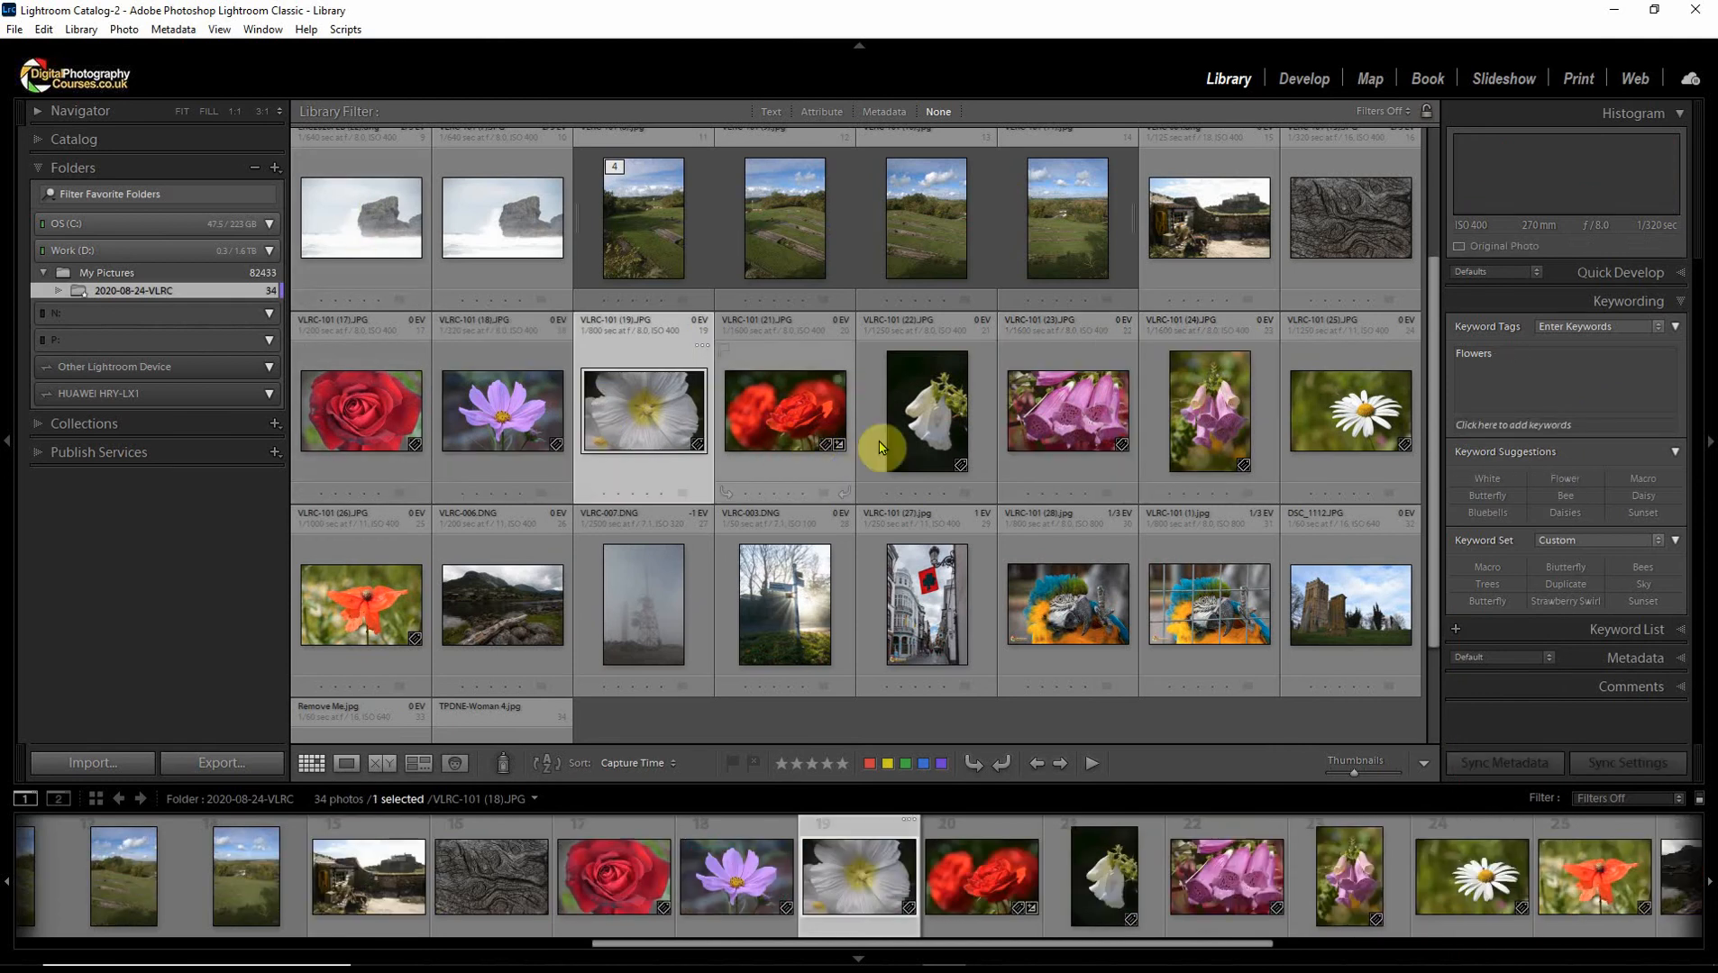
left_click(951, 440, "ctrl")
left_click(1298, 442, "ctrl")
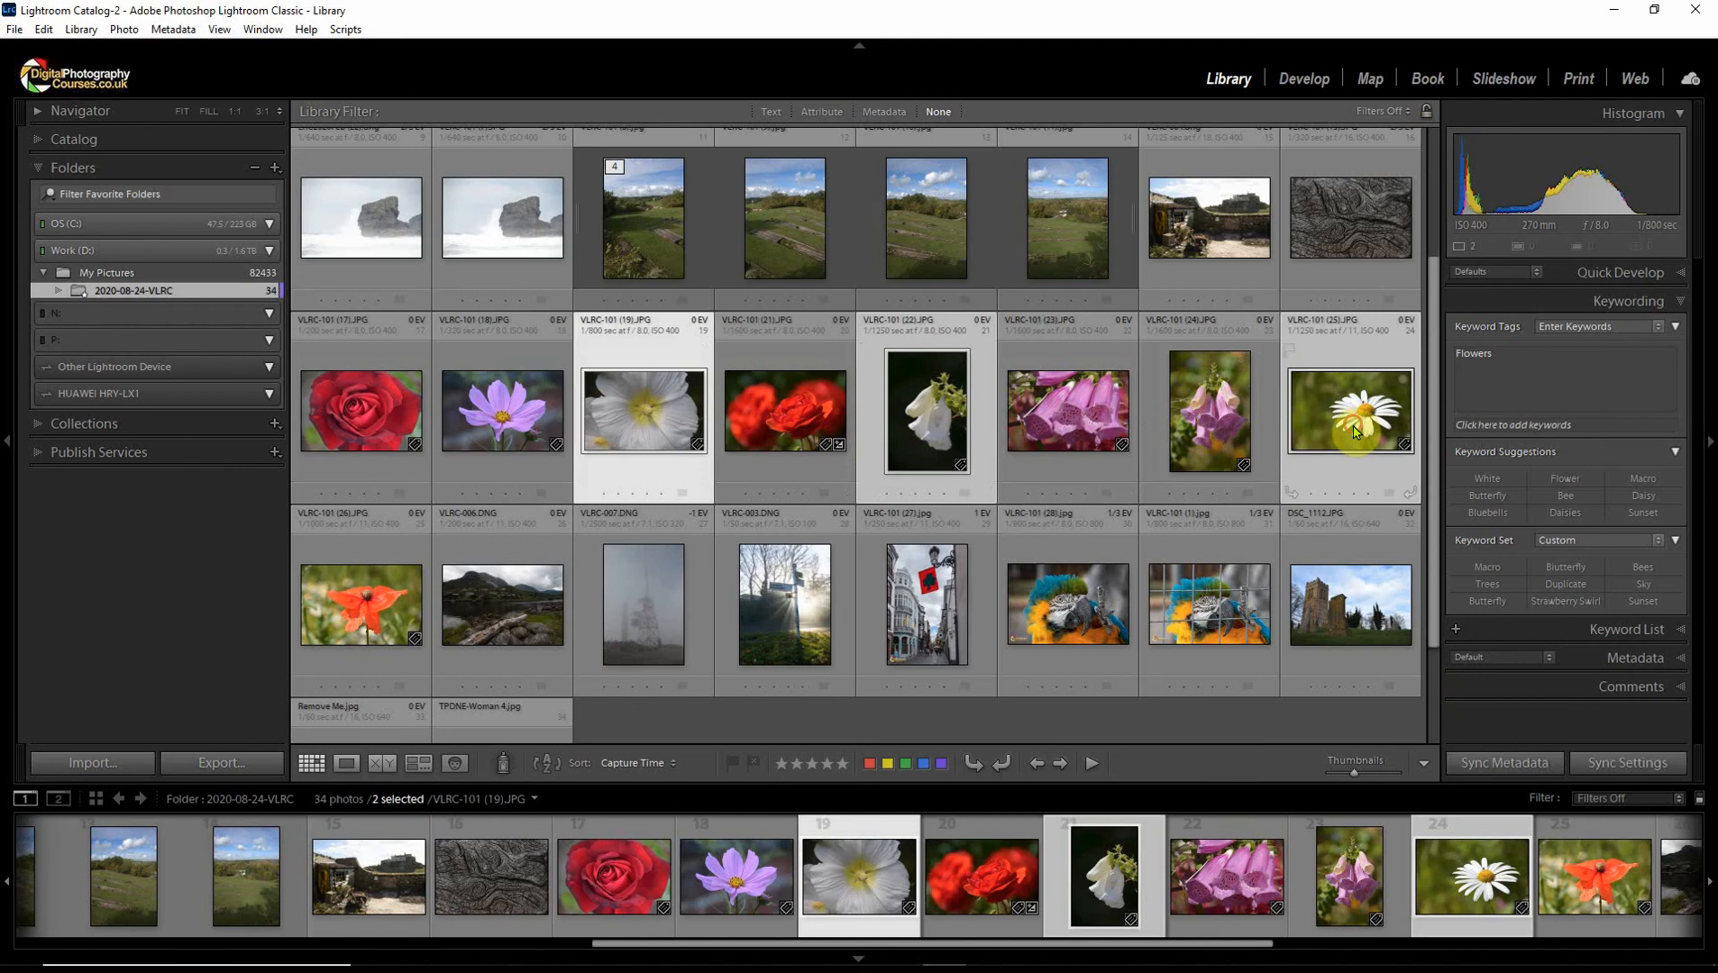
left_click(1533, 425)
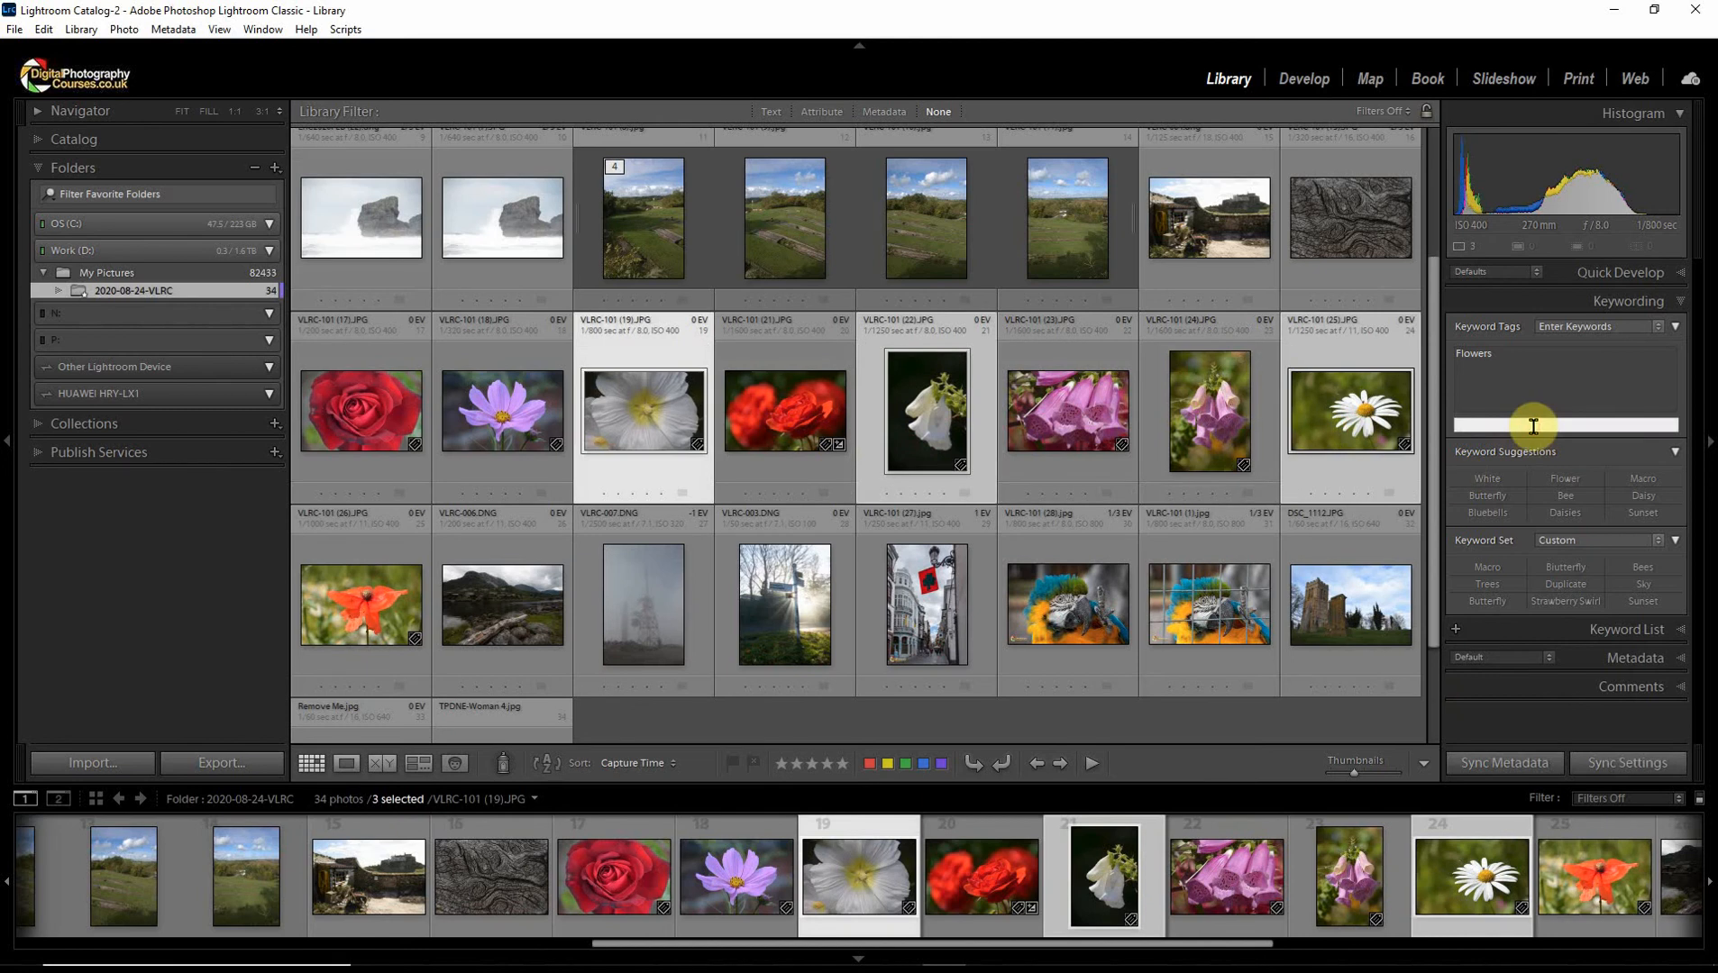
type("White")
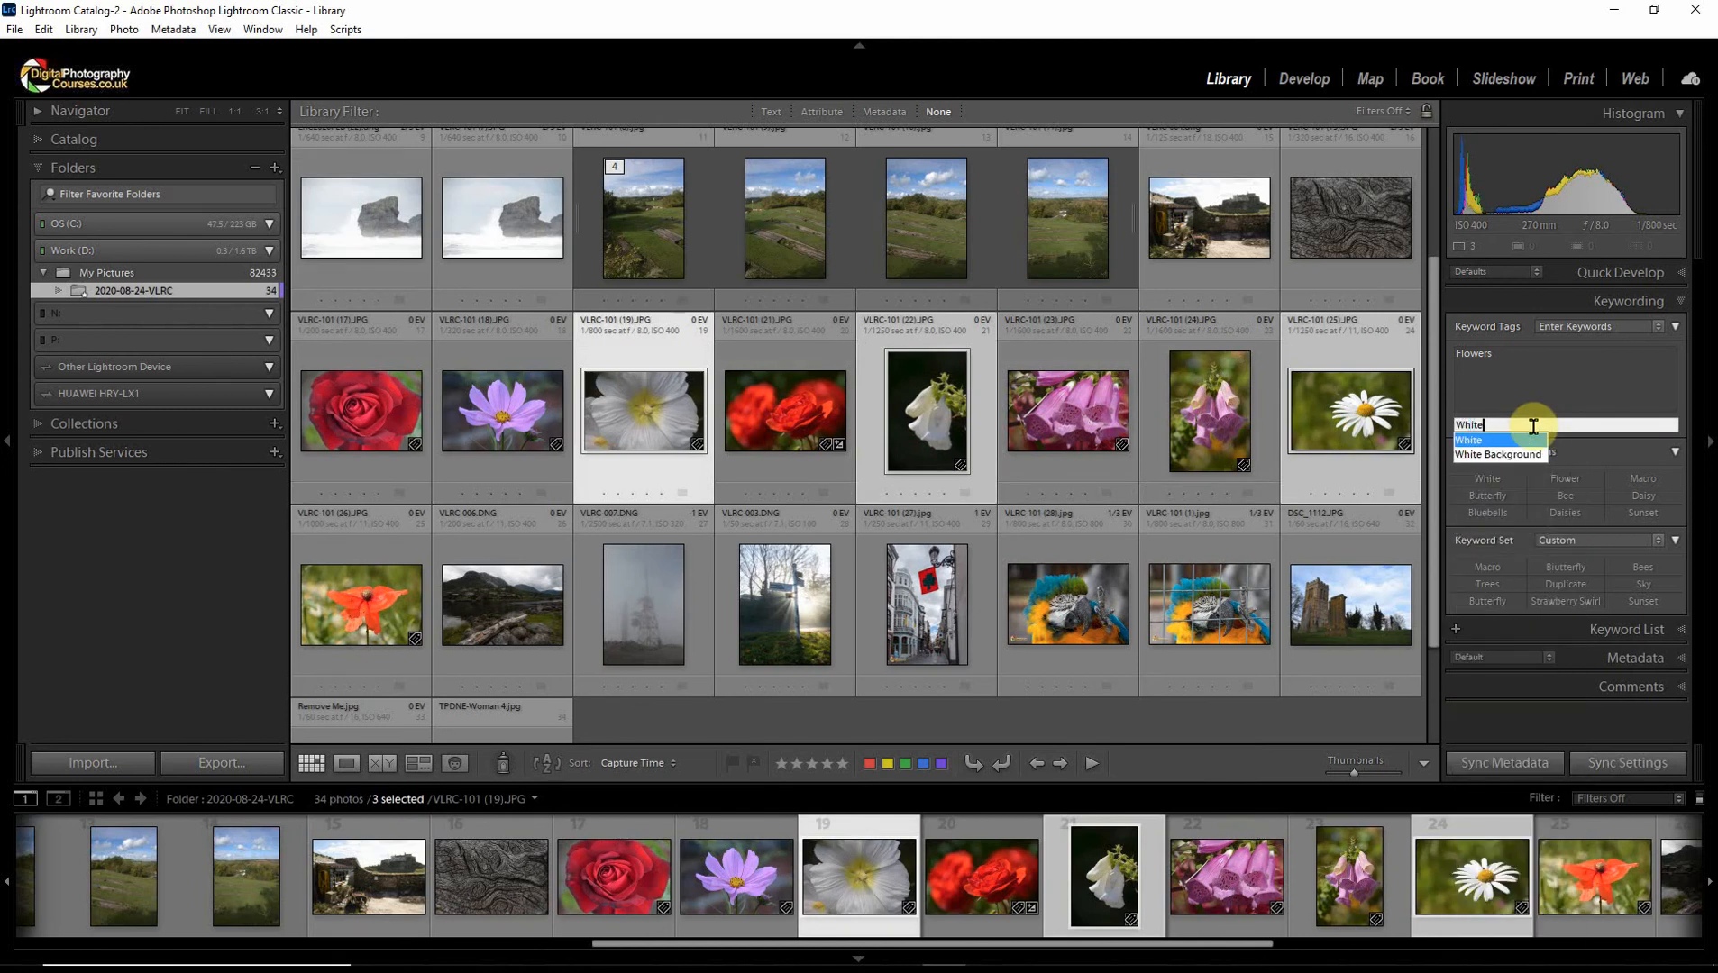
key("Return")
key("Return")
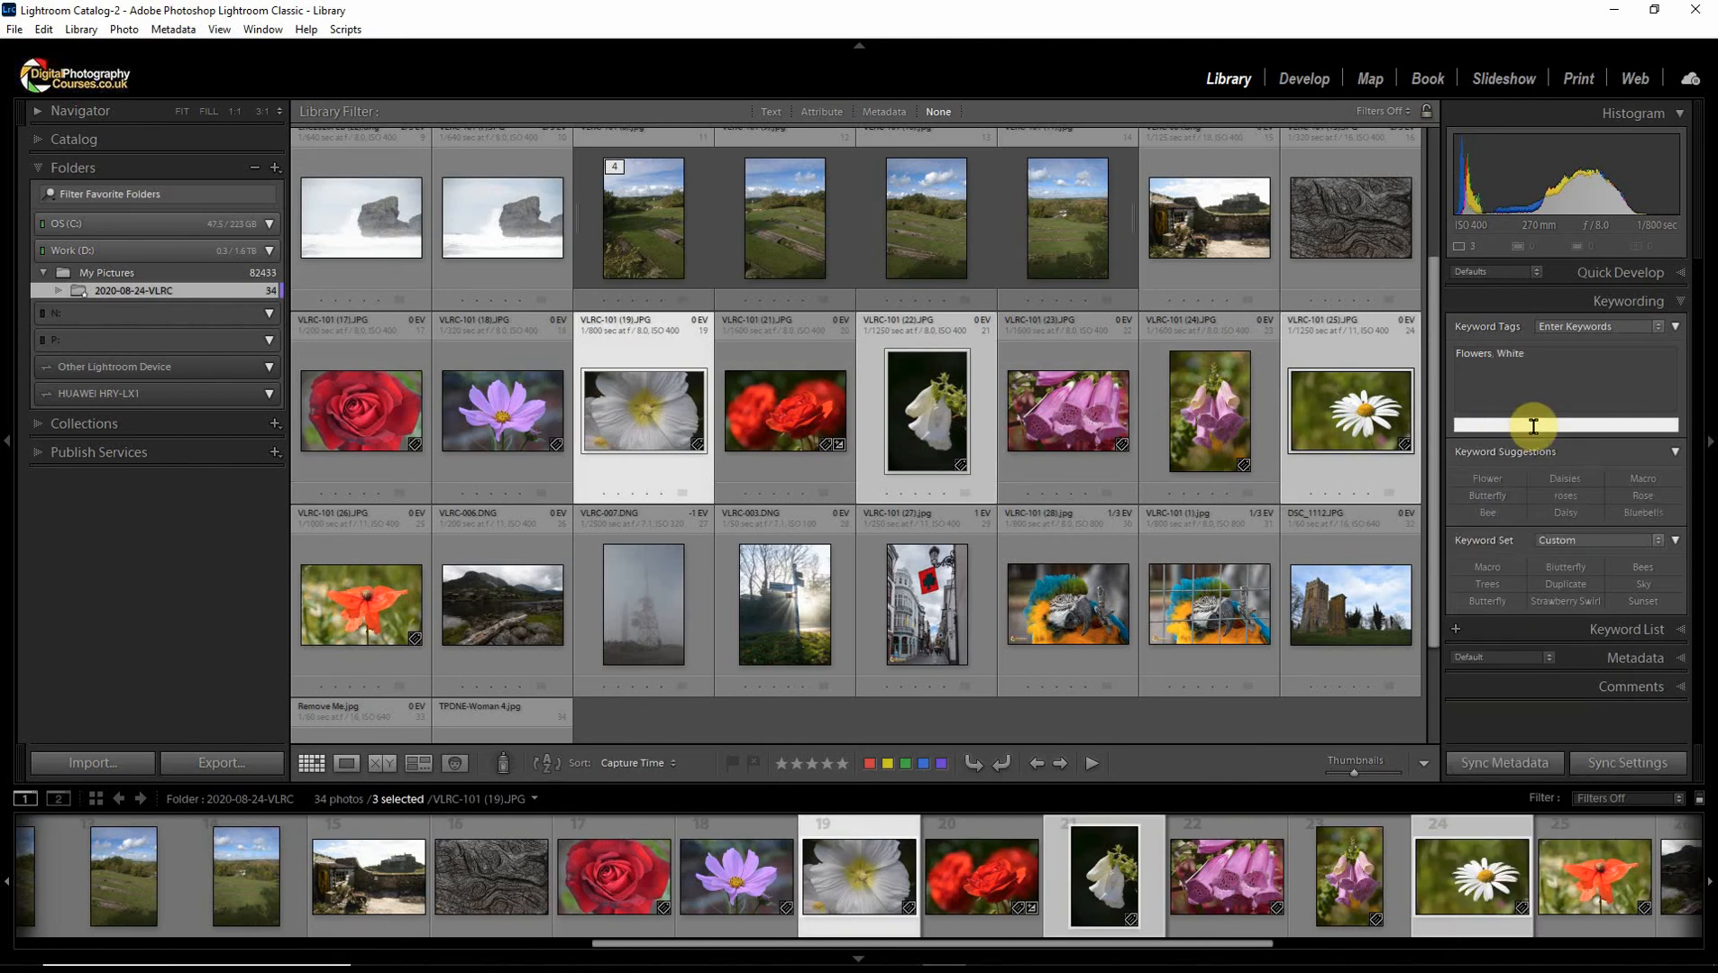
Search the 2020-08-24-VLRC folder with the Library text filter for "flower red" in any searchable field
left_click(805, 631)
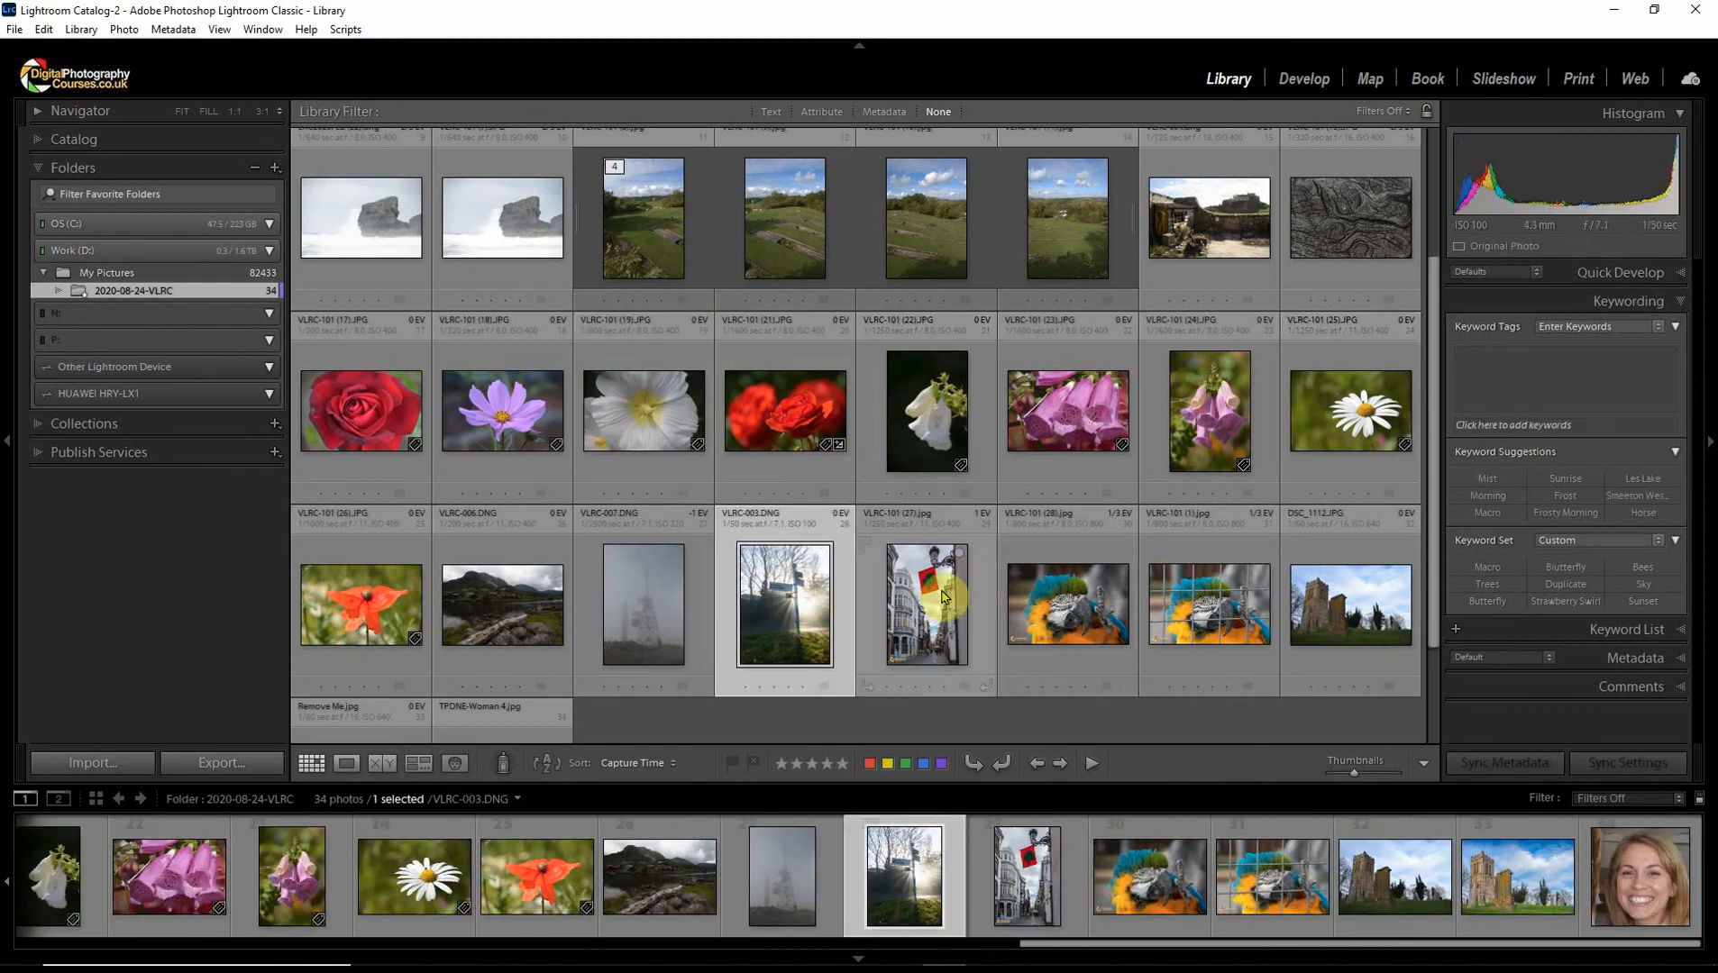
scroll(943, 595, "up", 2)
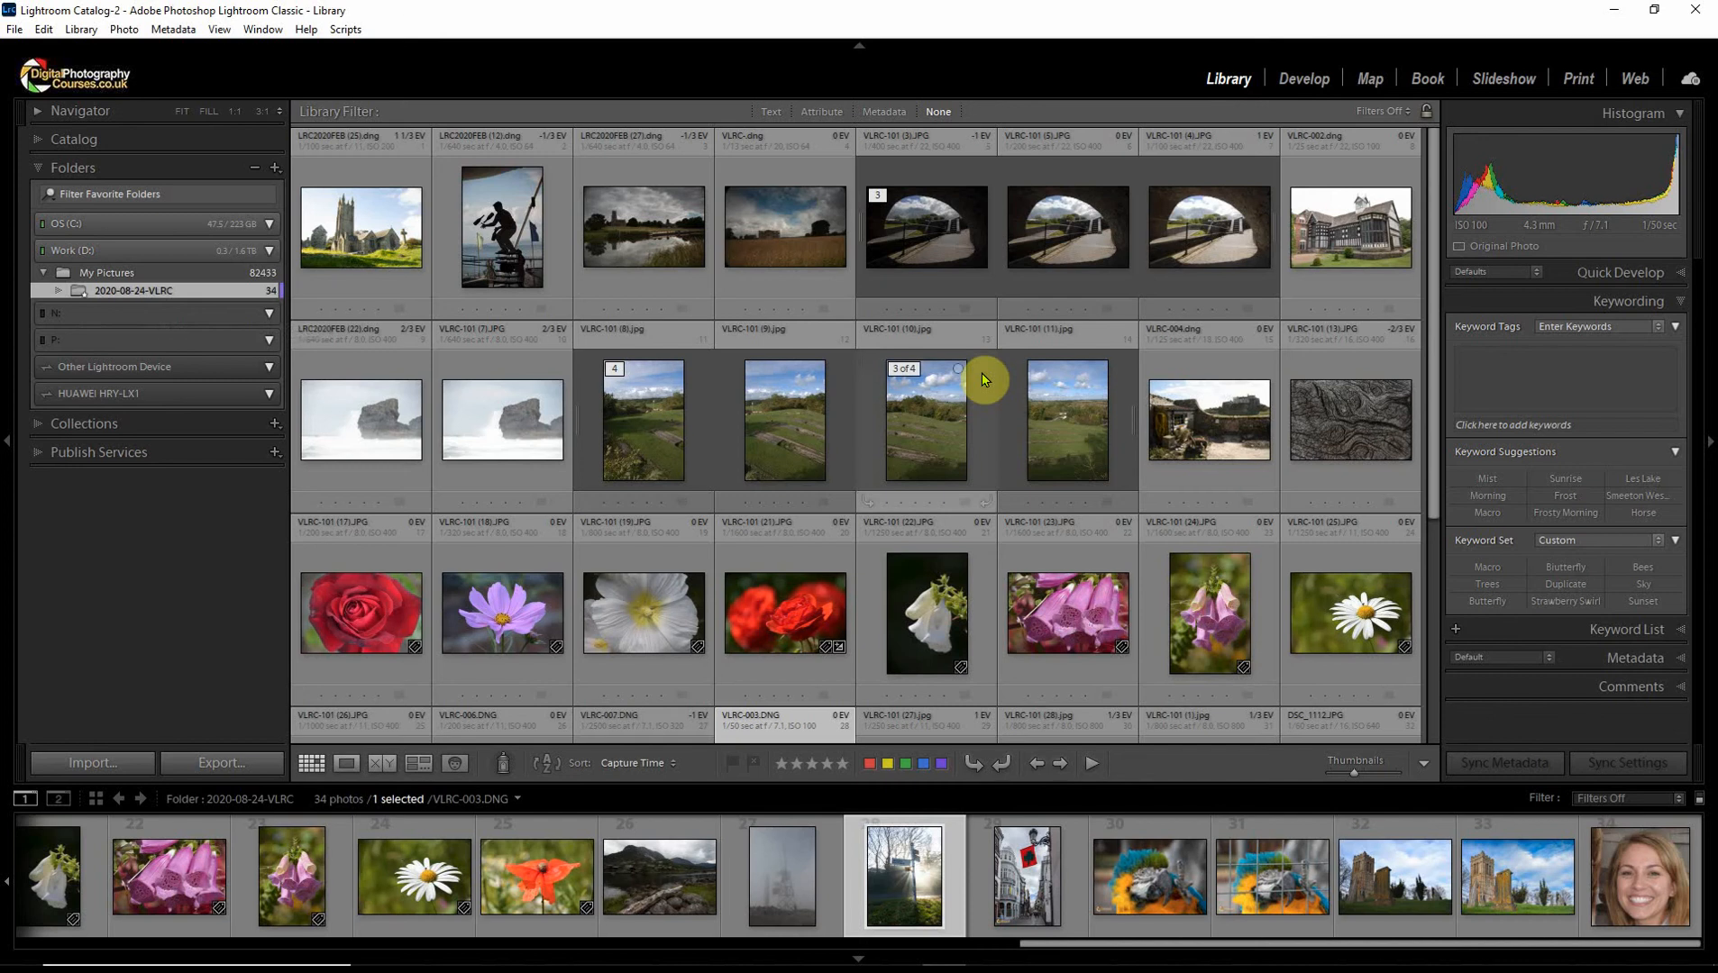
key("backslash")
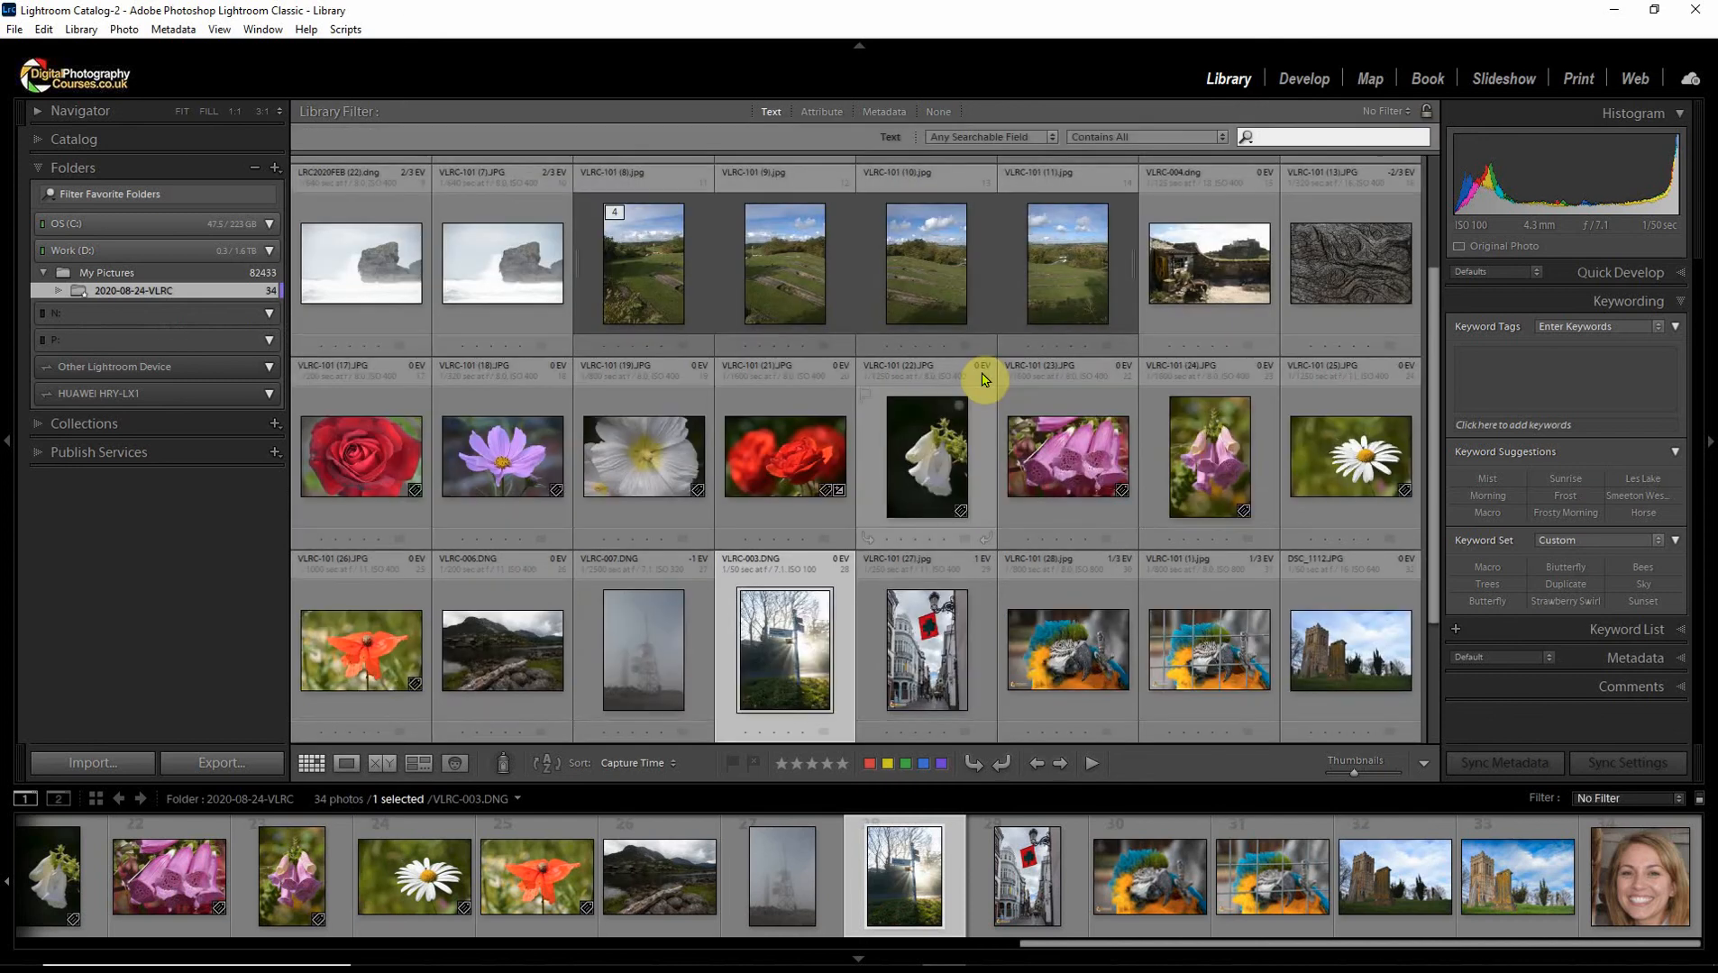
type("f")
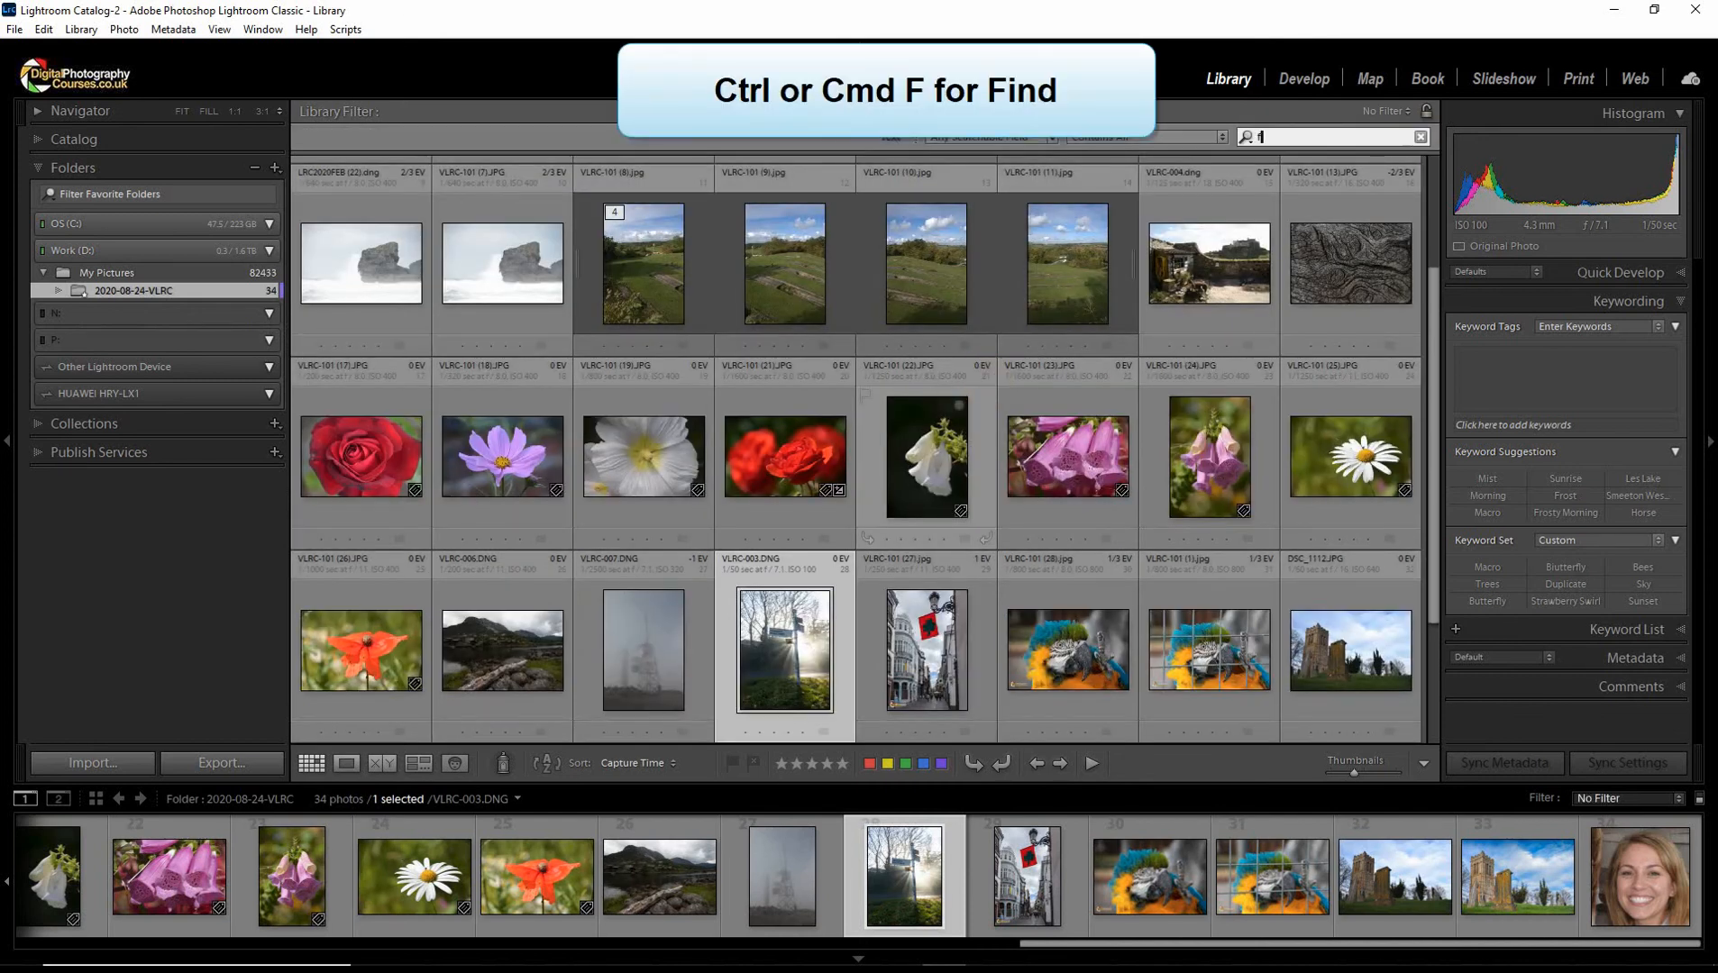
type("lower")
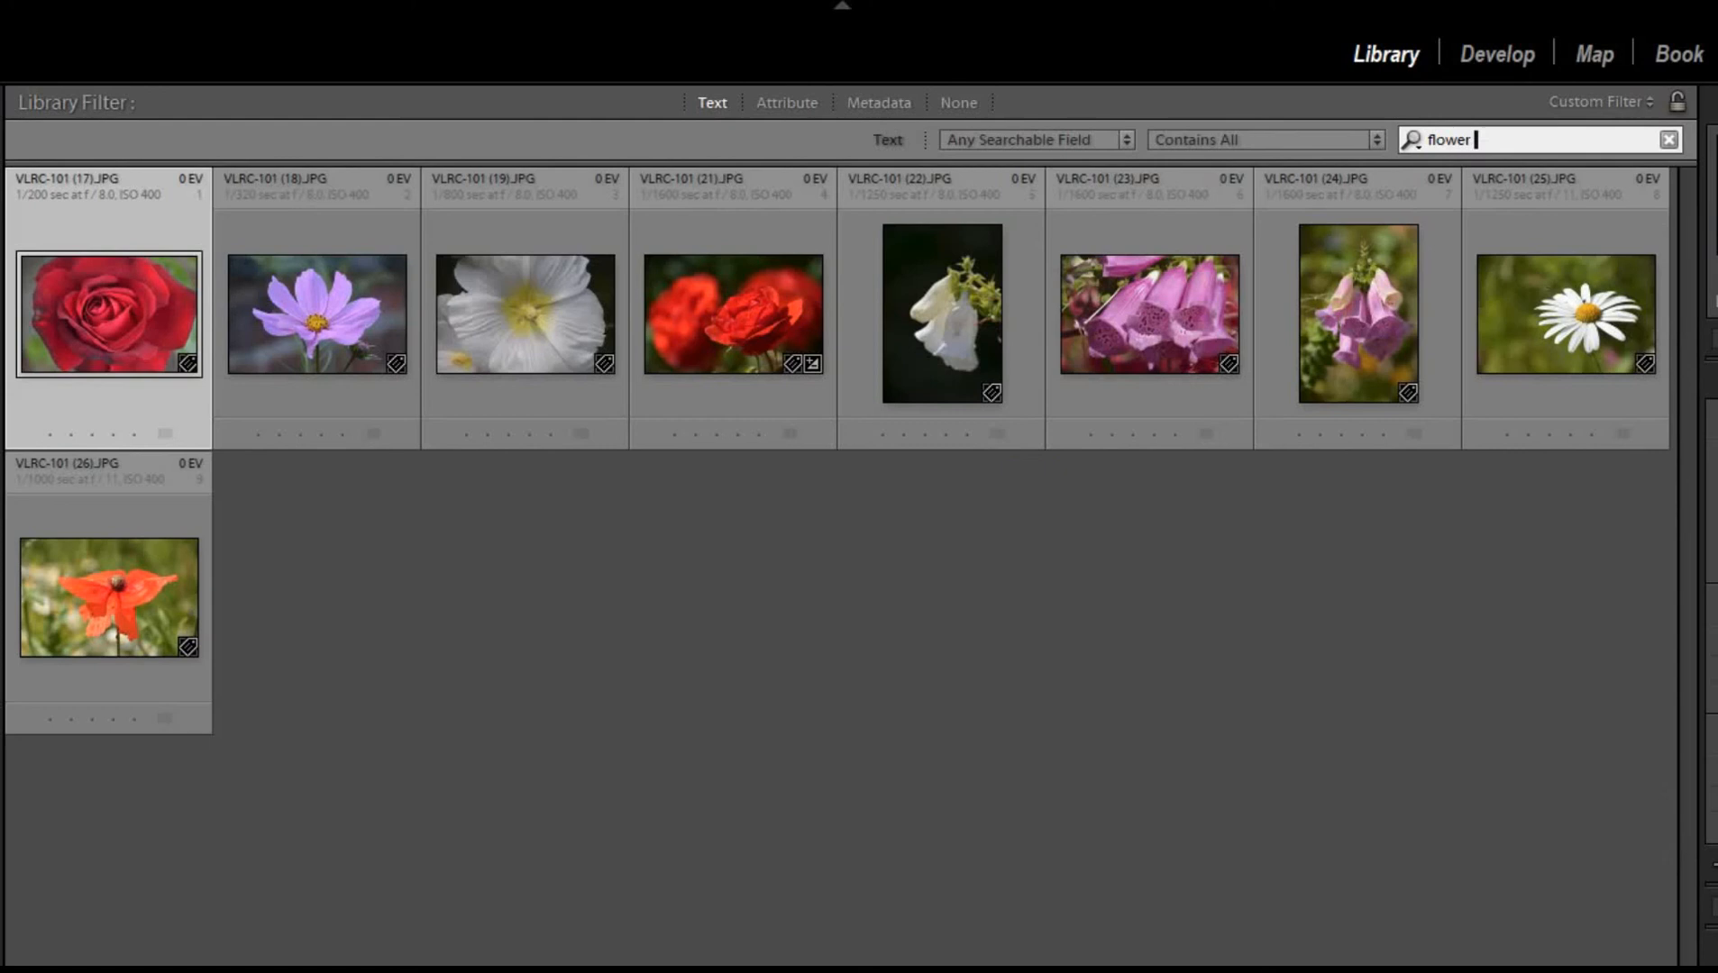
type("red")
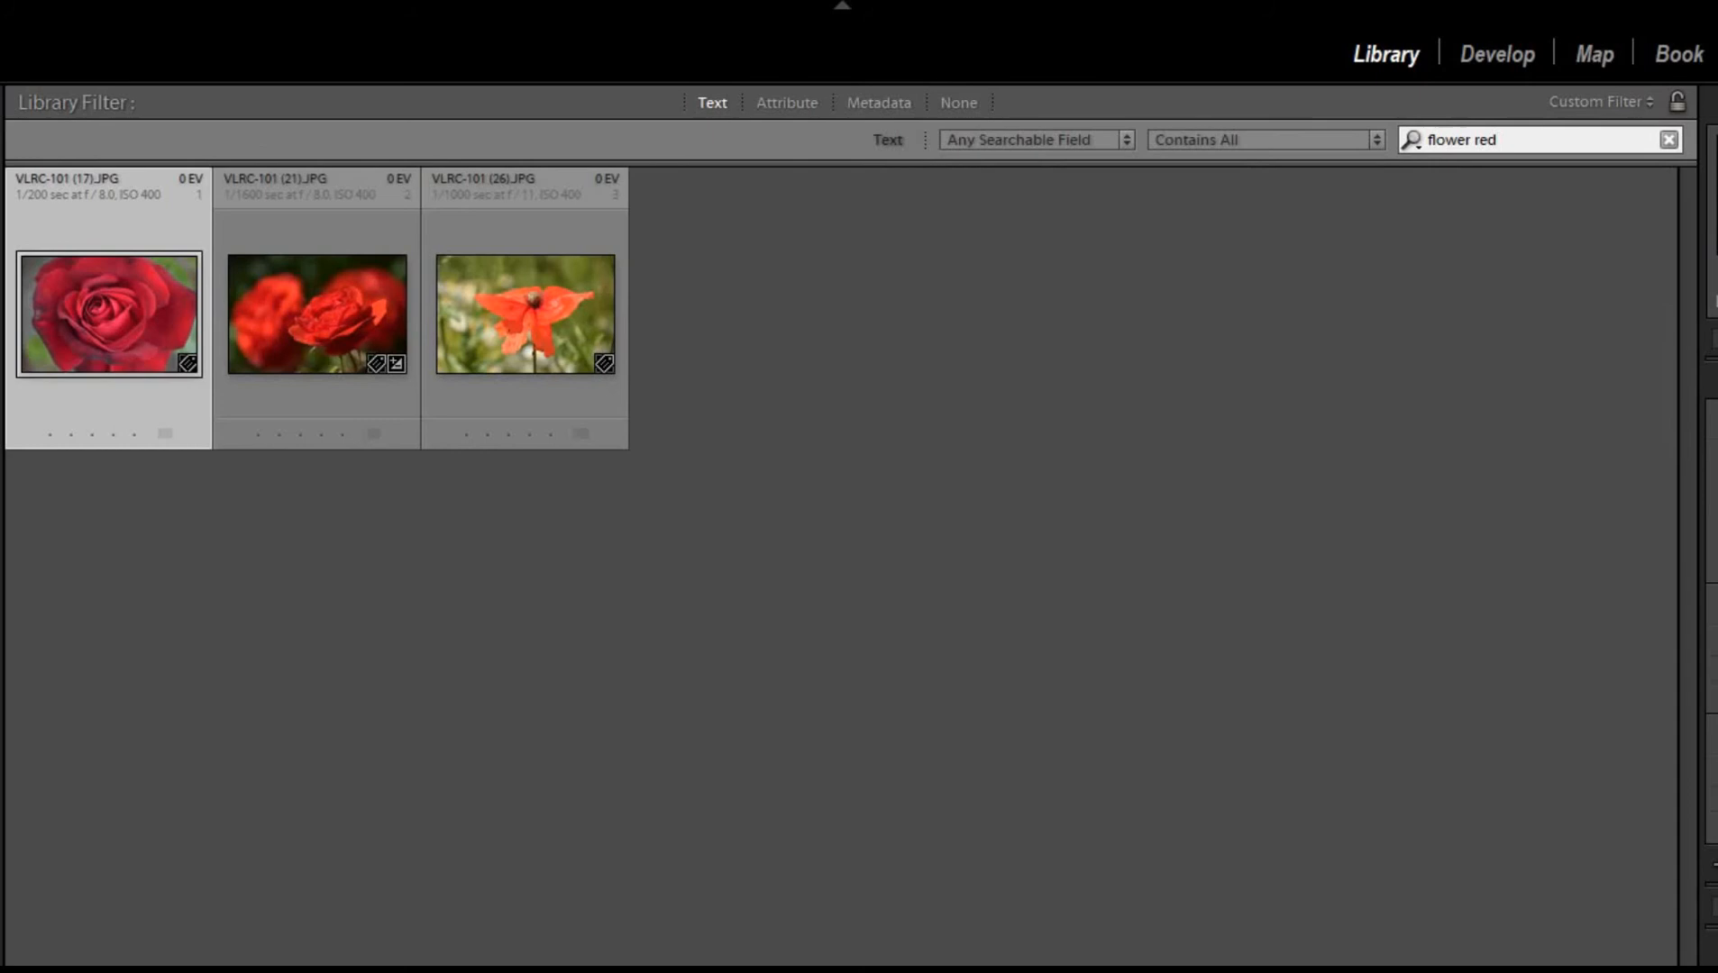
Clear the text search and show All Photographs from the catalog
left_click(1667, 141)
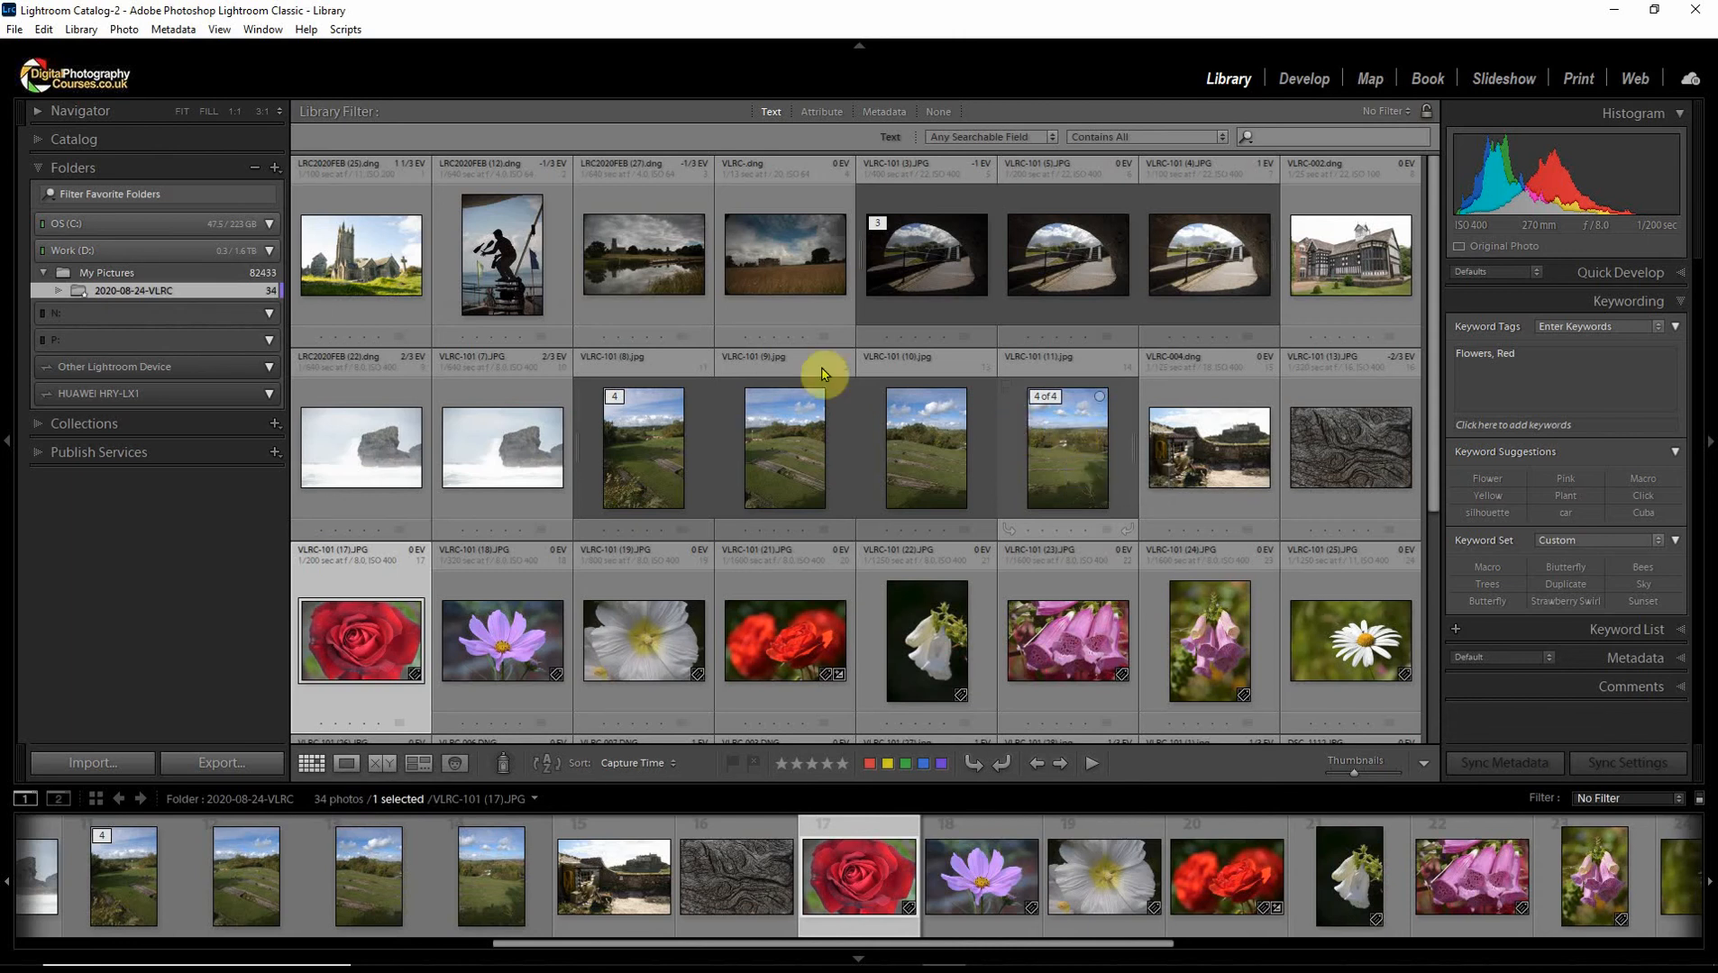
left_click(39, 142)
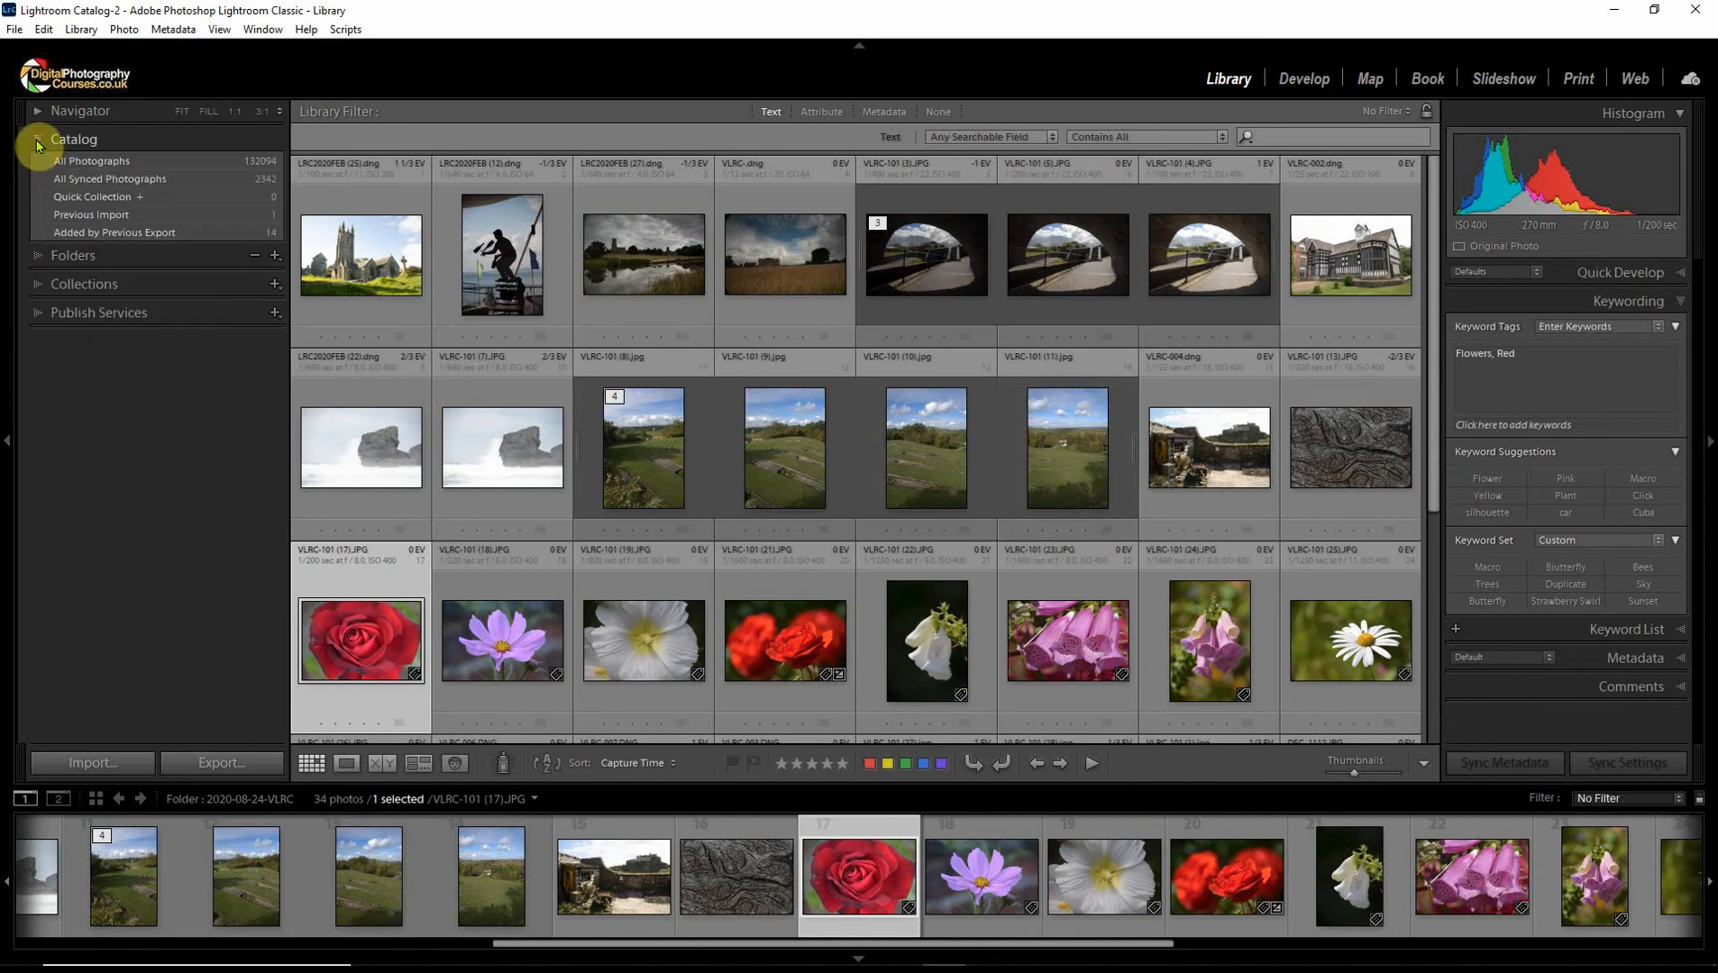
left_click(94, 162)
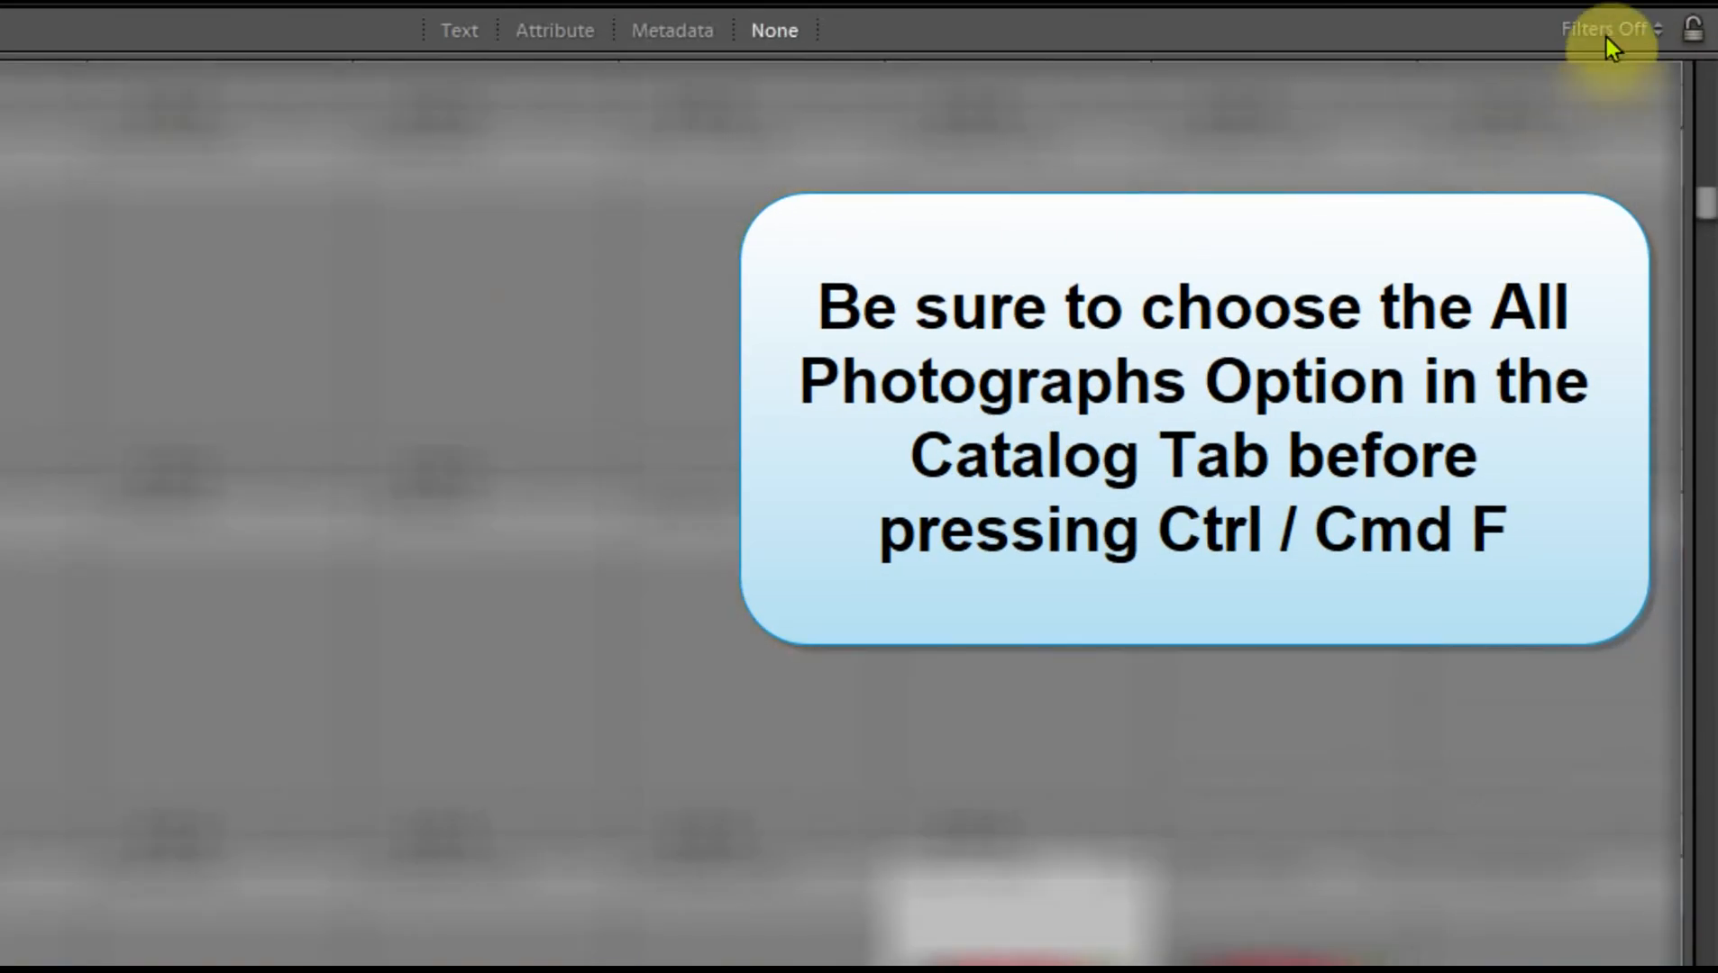
Search all photographs in the catalog with the text filter for "flower red"
left_click(1606, 38)
key("ctrl+f")
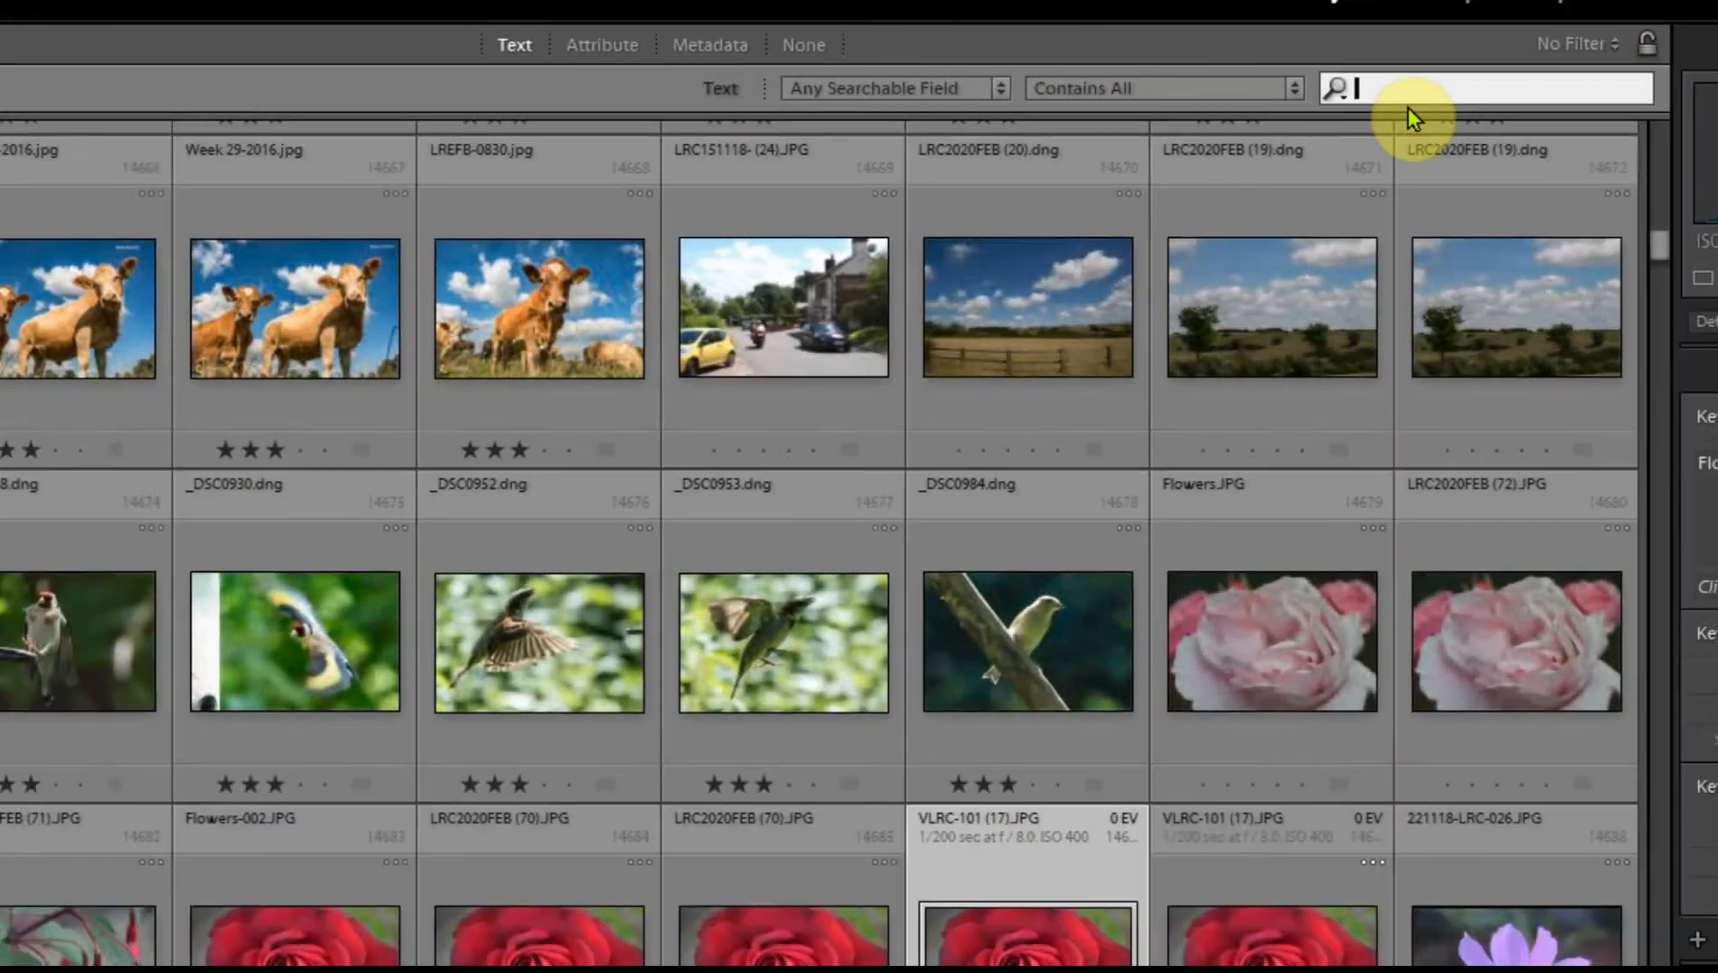
type("flower")
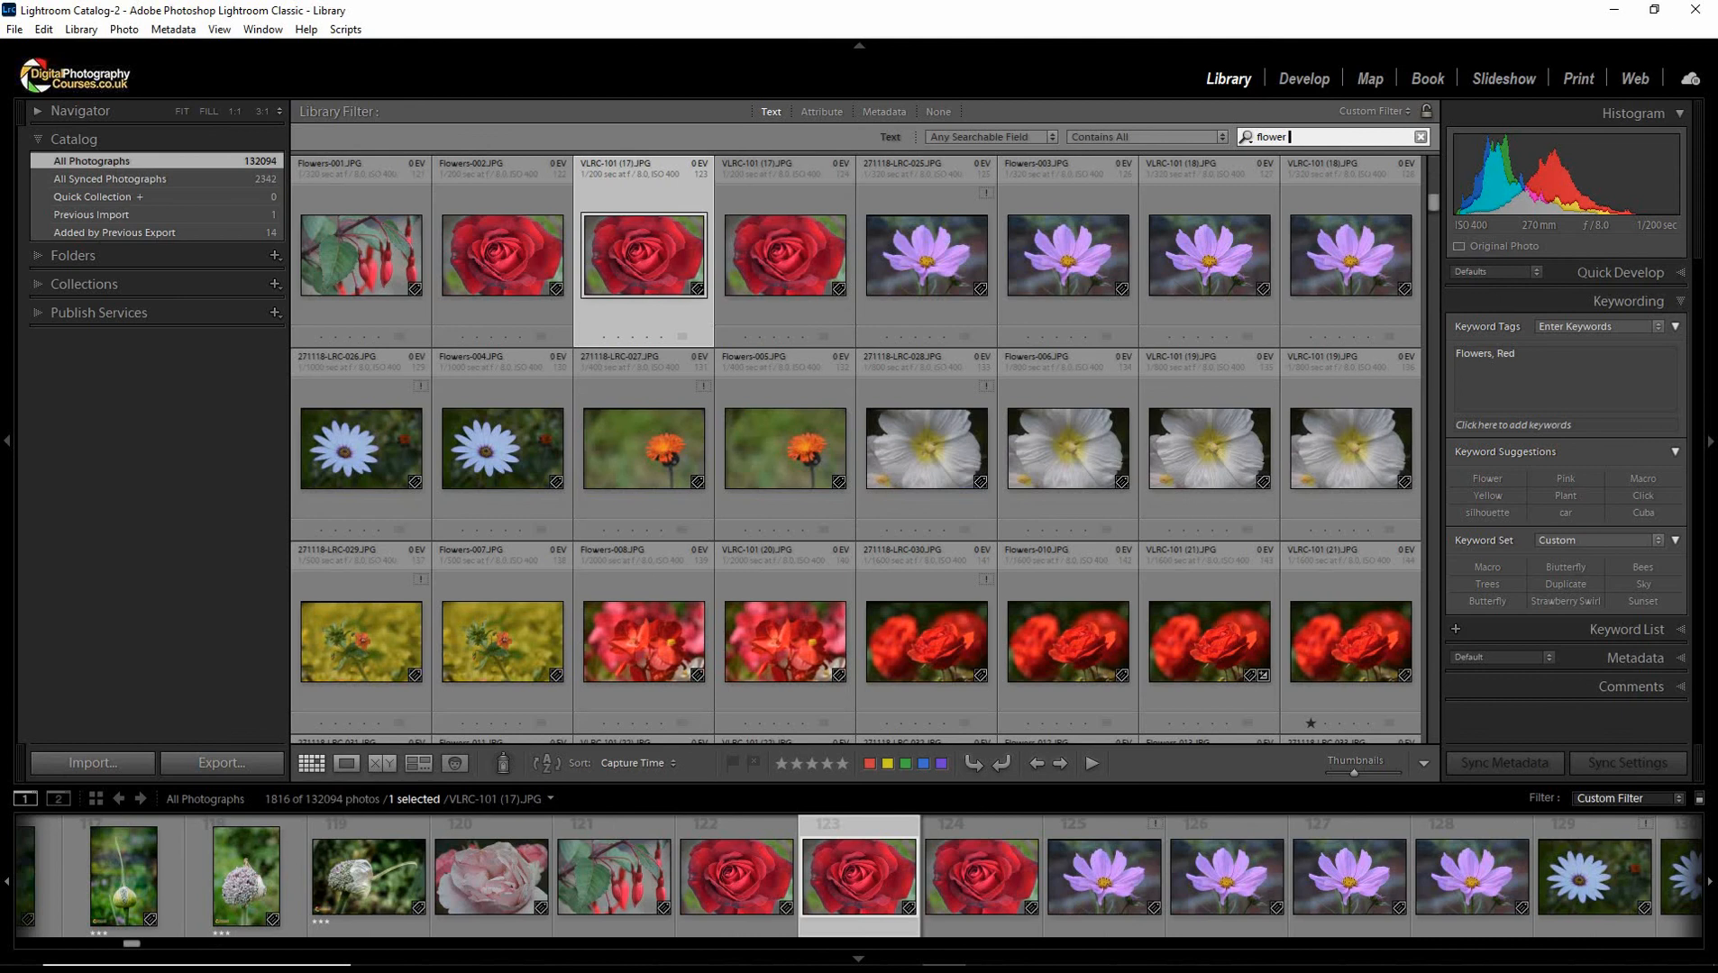
type(" red")
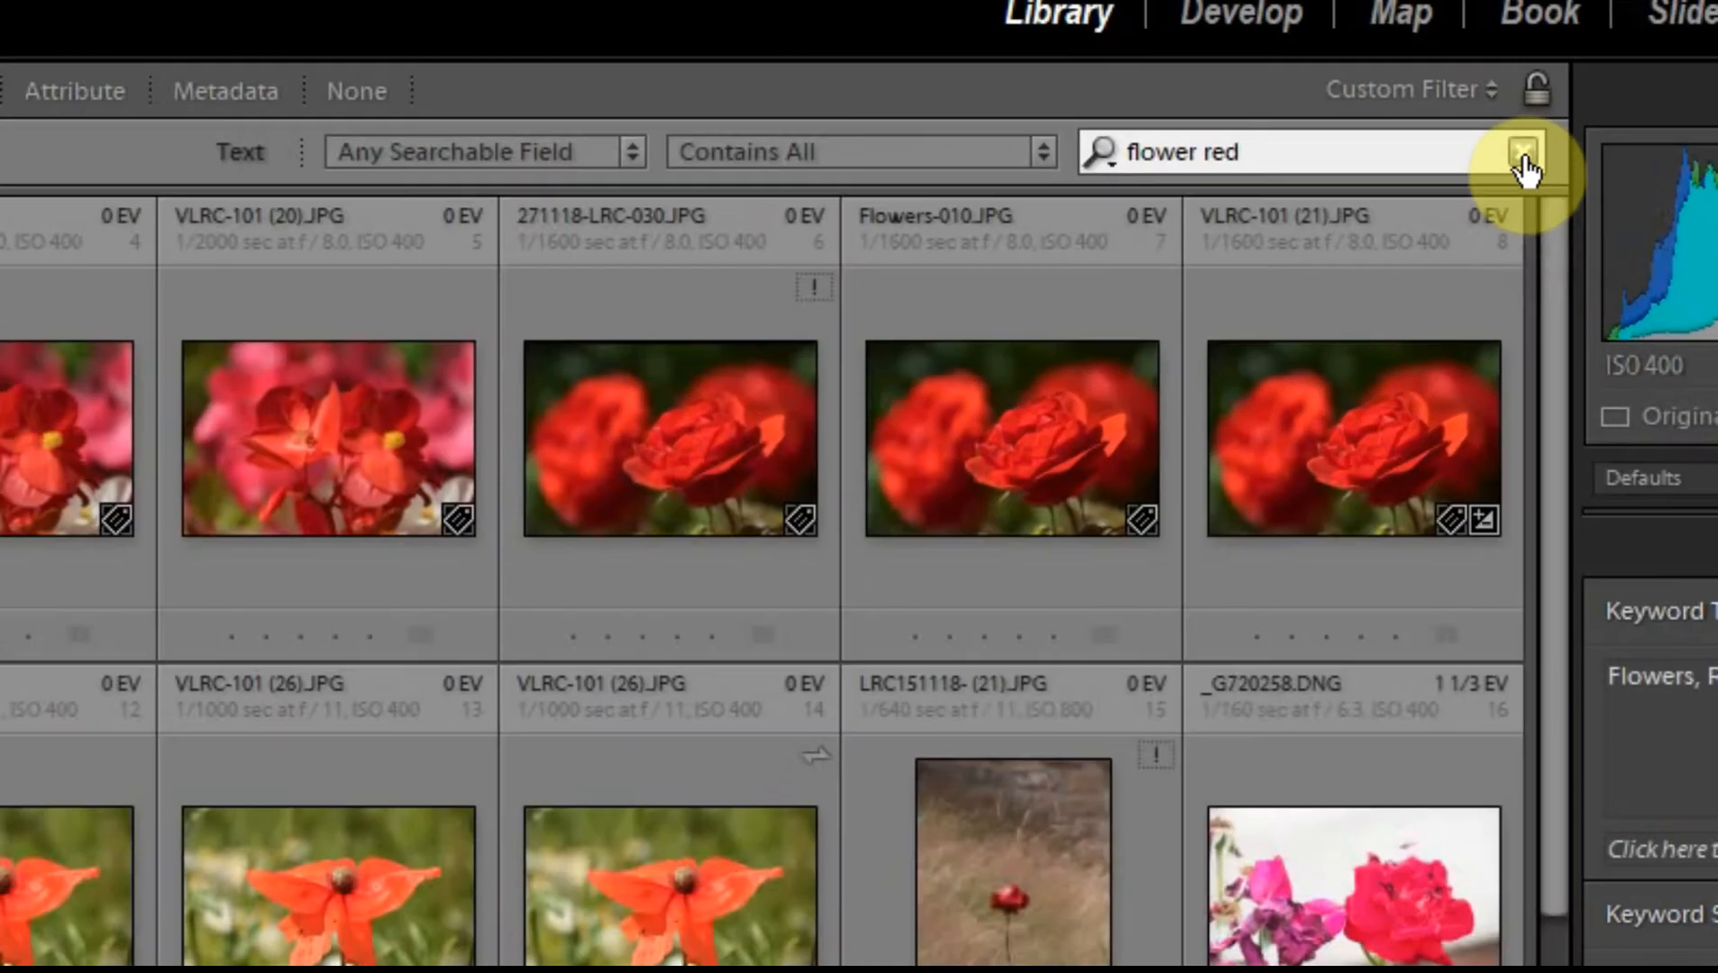
Clear the text search and switch the Library filter to attribute options
left_click(1421, 140)
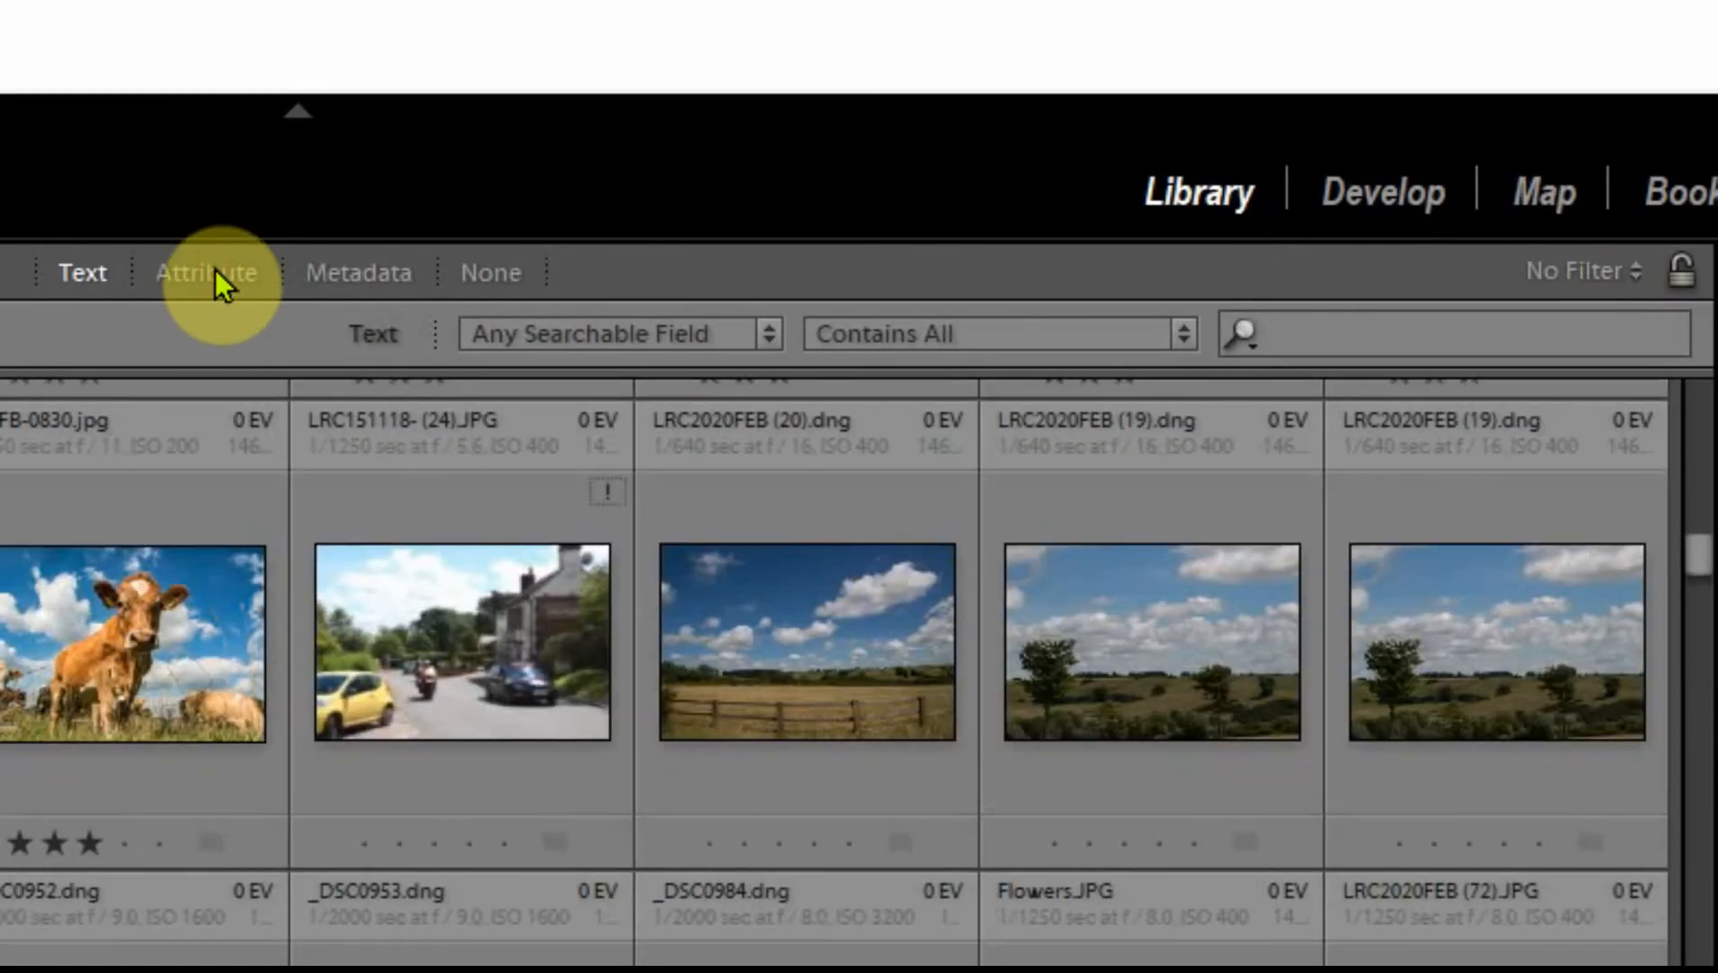
left_click(214, 269)
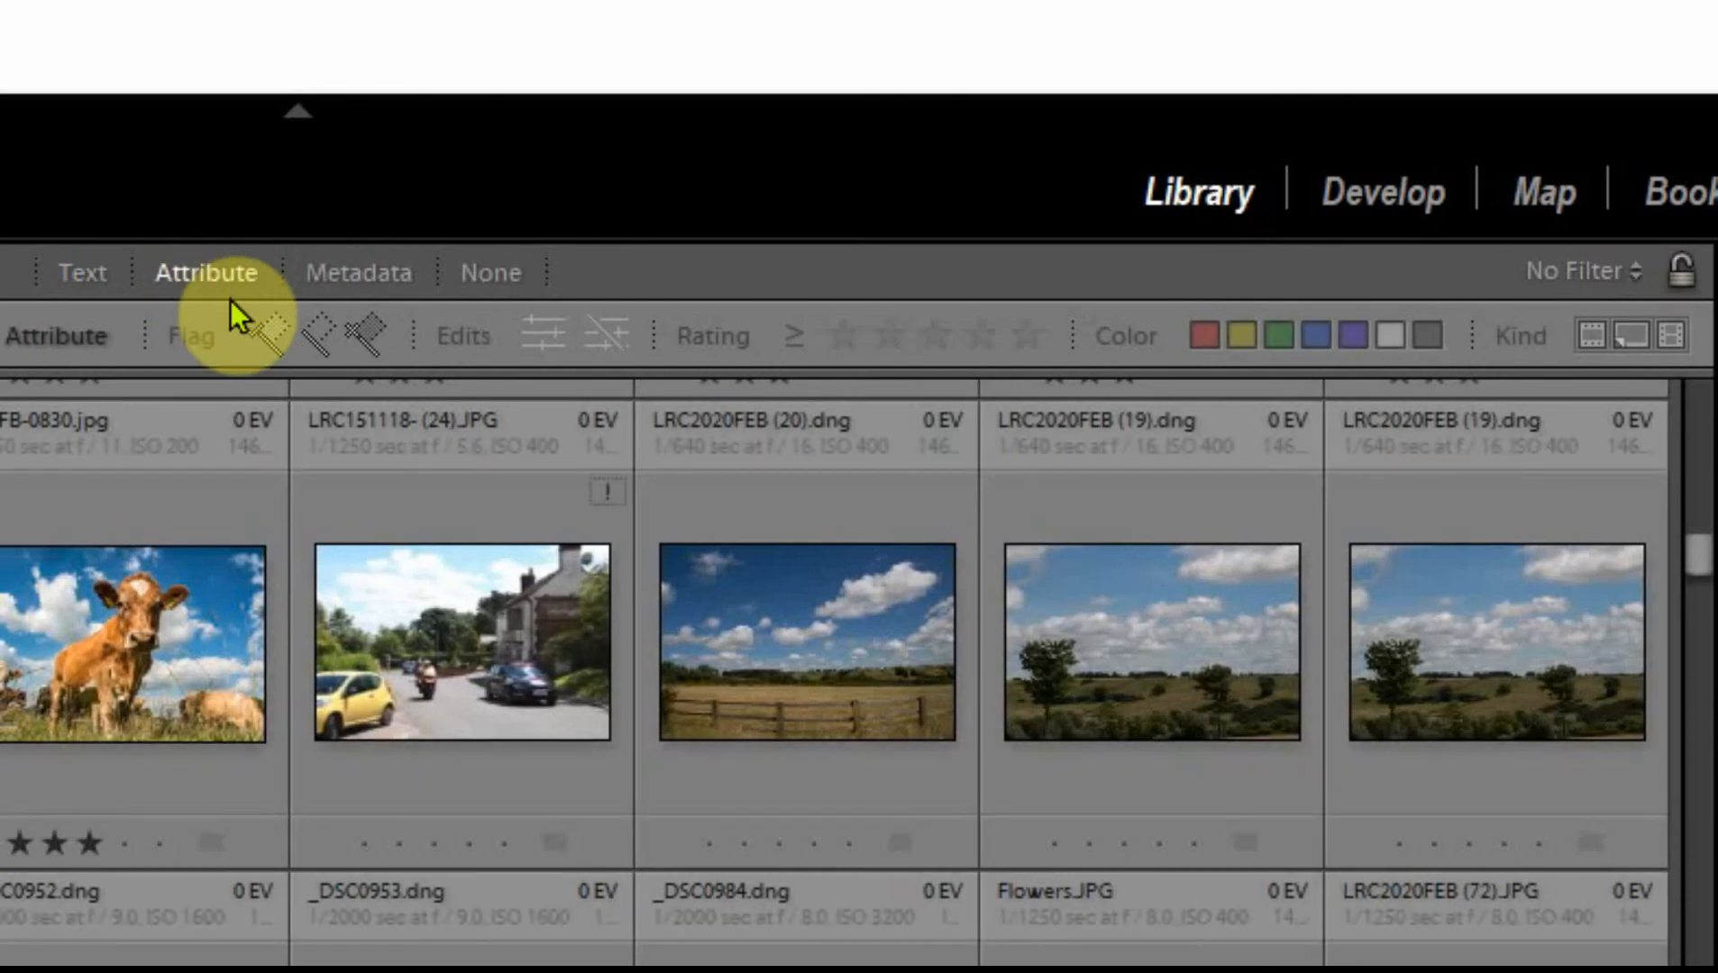
Filter all photographs by a rating of five stars and higher and browse the matching photos
left_click(1022, 343)
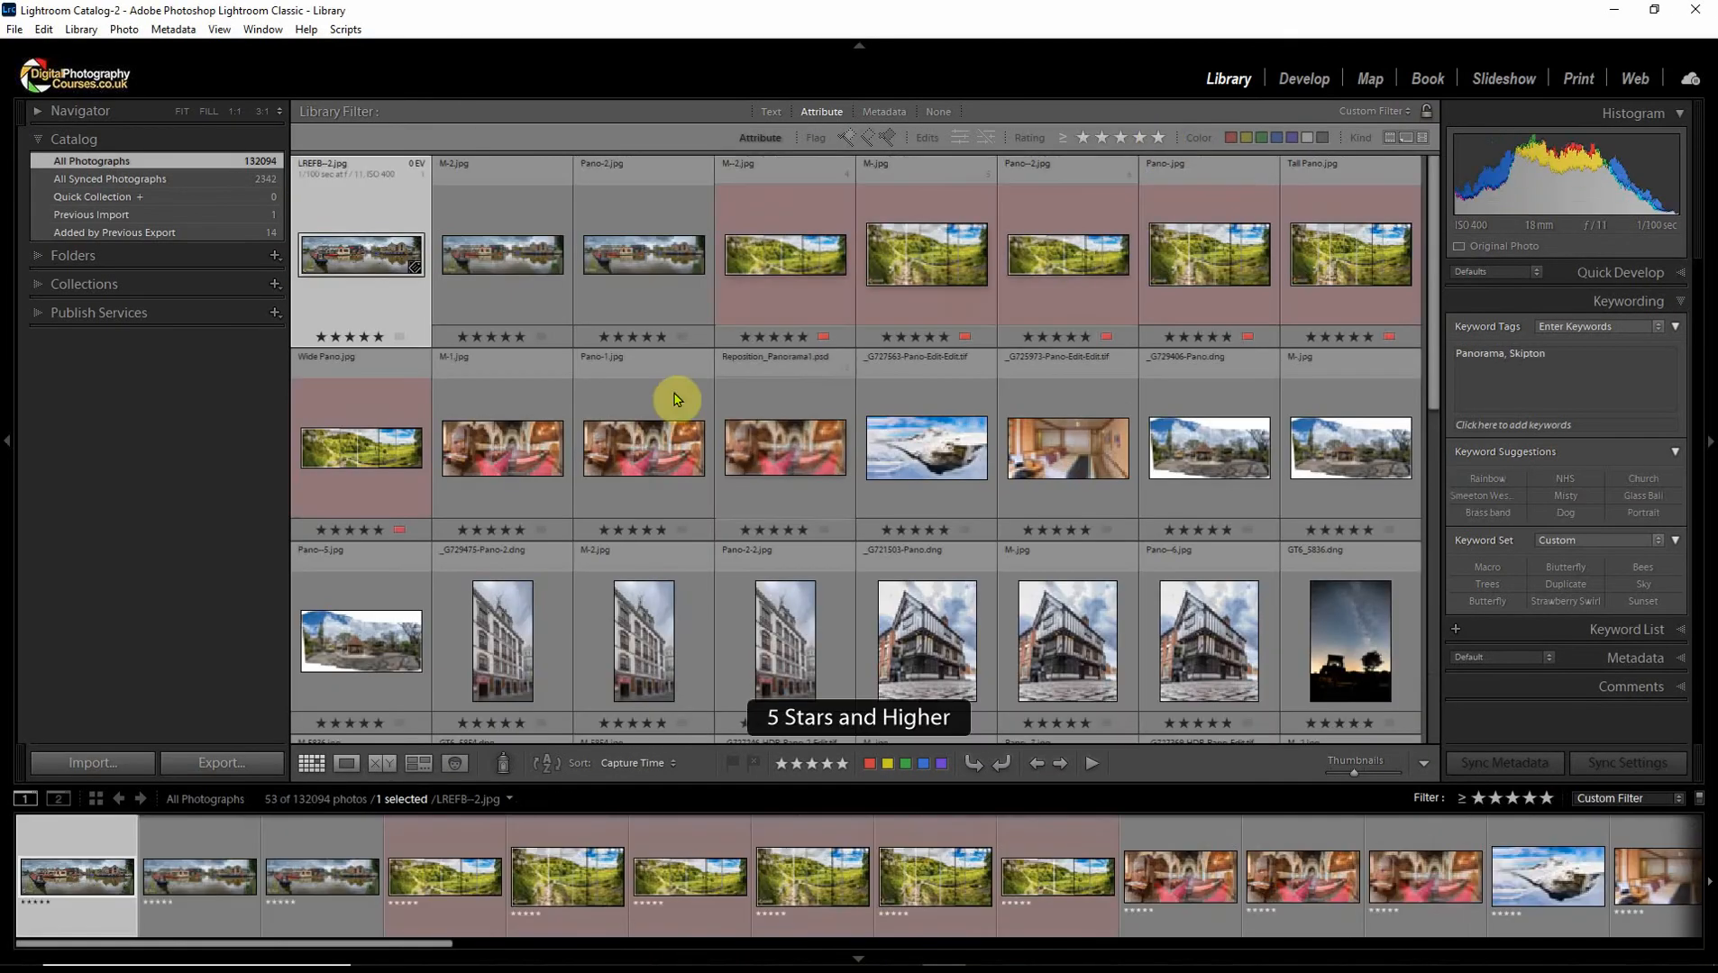
scroll(676, 379, "down", 5)
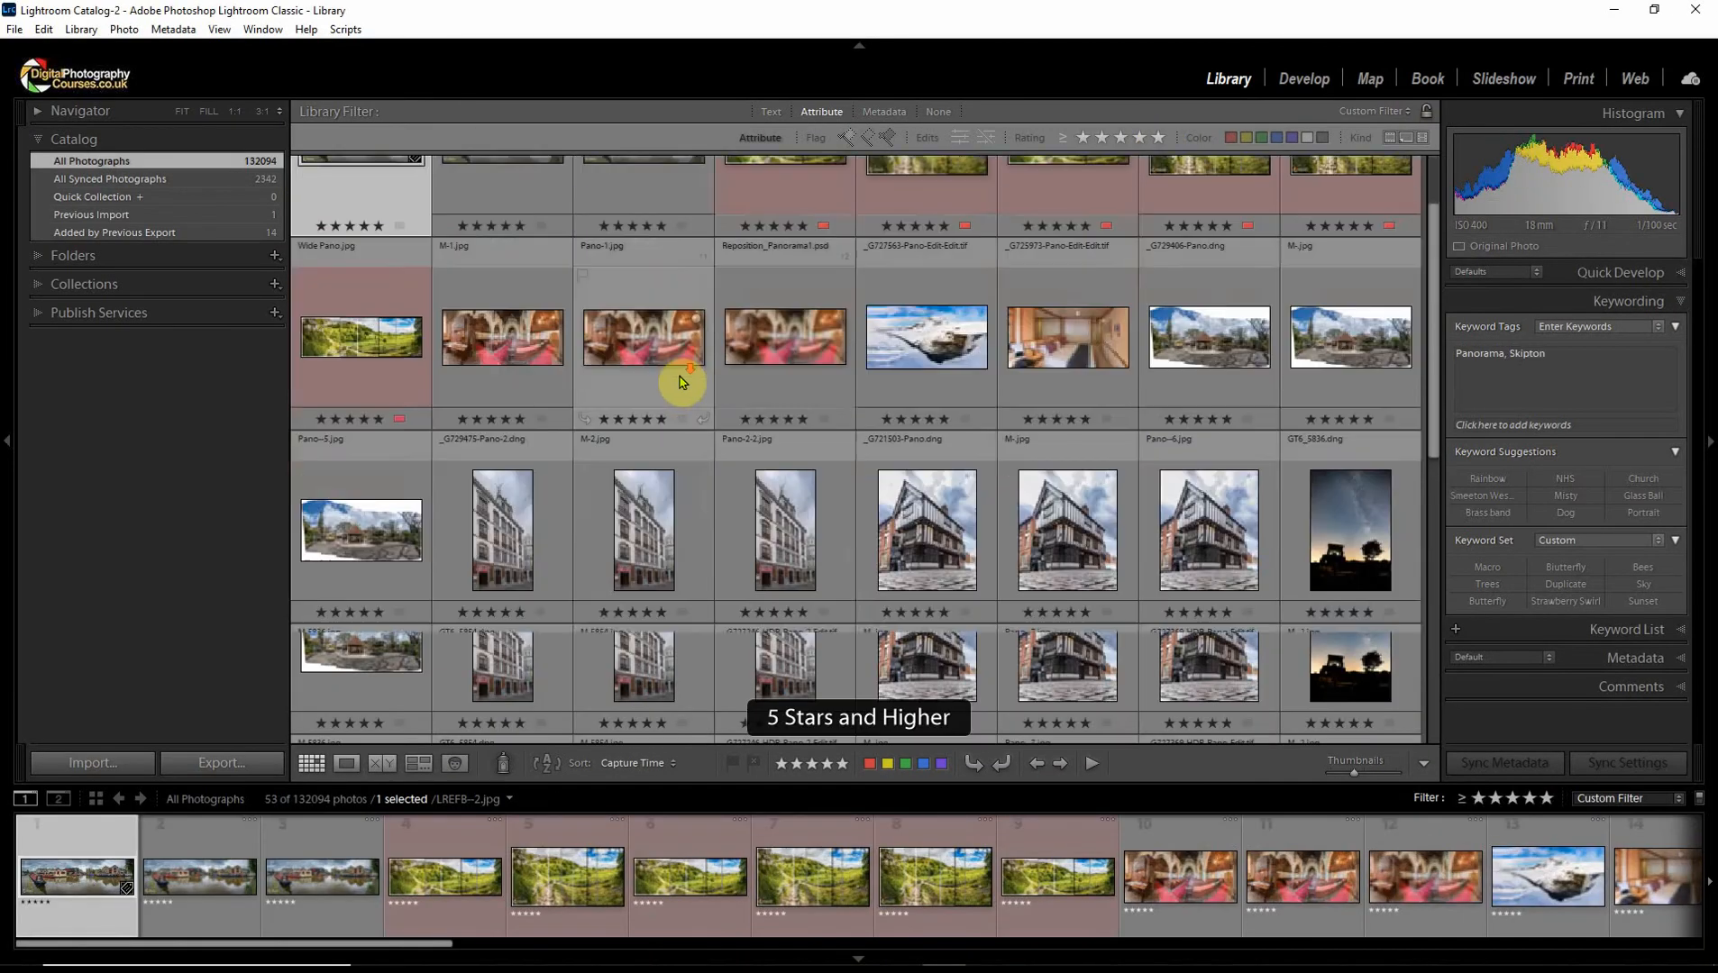
scroll(678, 373, "up", 6)
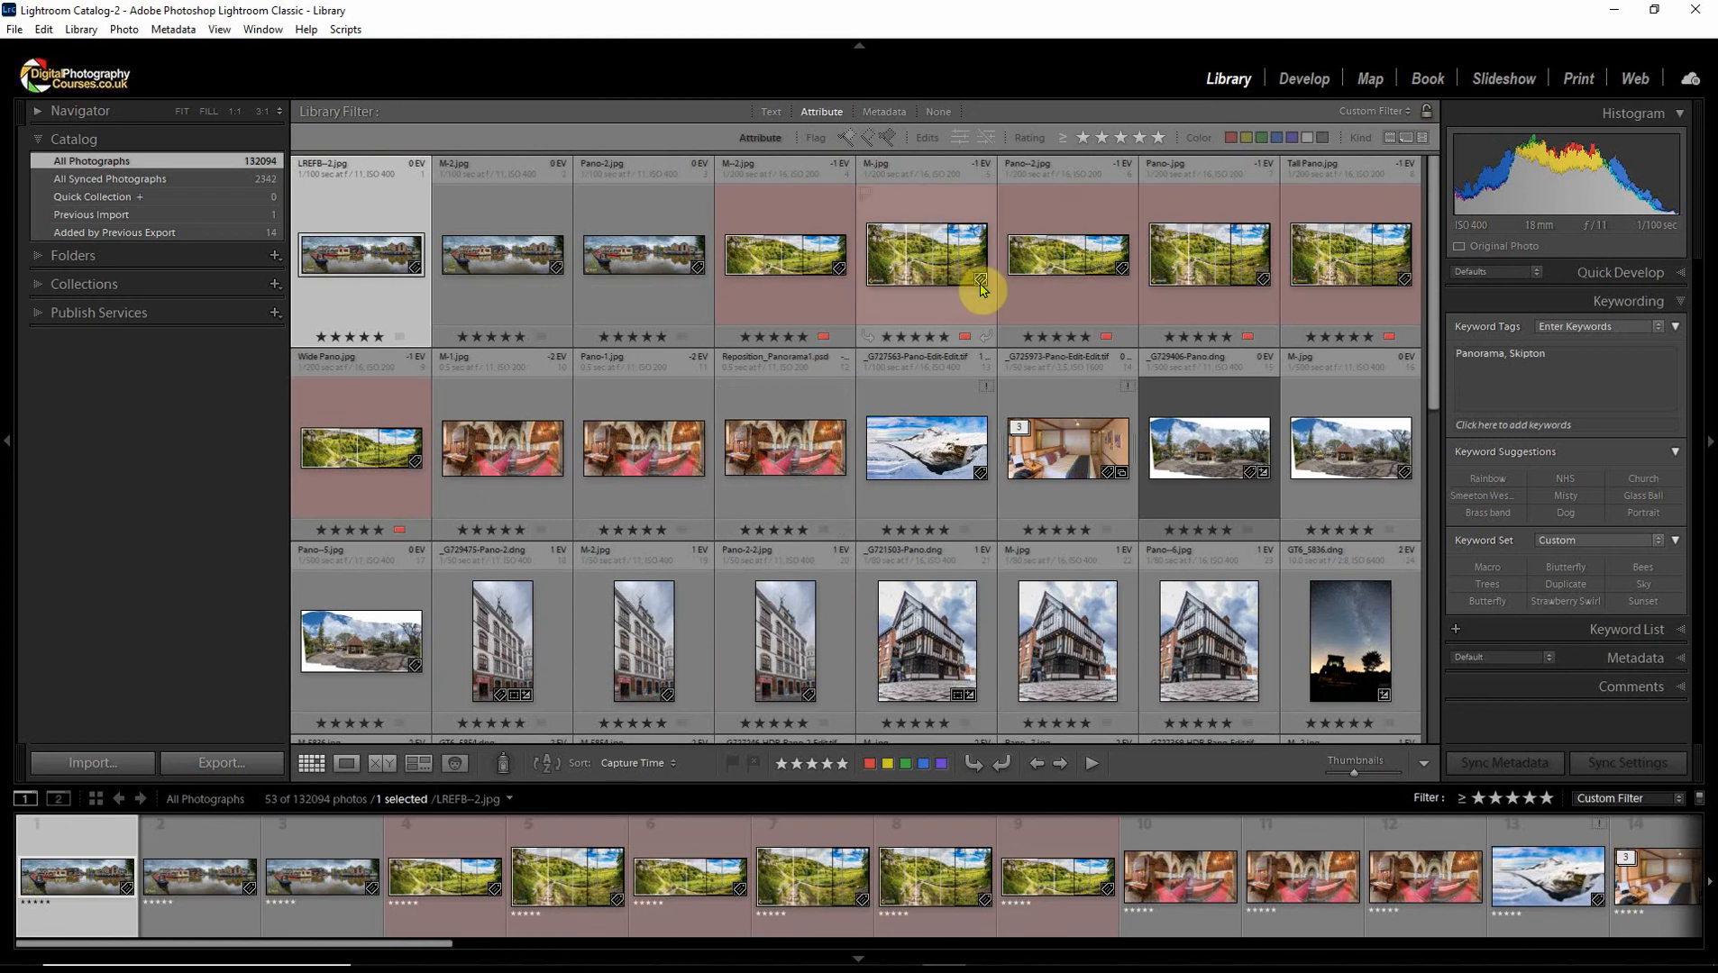
Add metadata criteria to the filter: year 2020, camera NIKON D7200 and the TAMRON 18-400mm lens
left_click(893, 114)
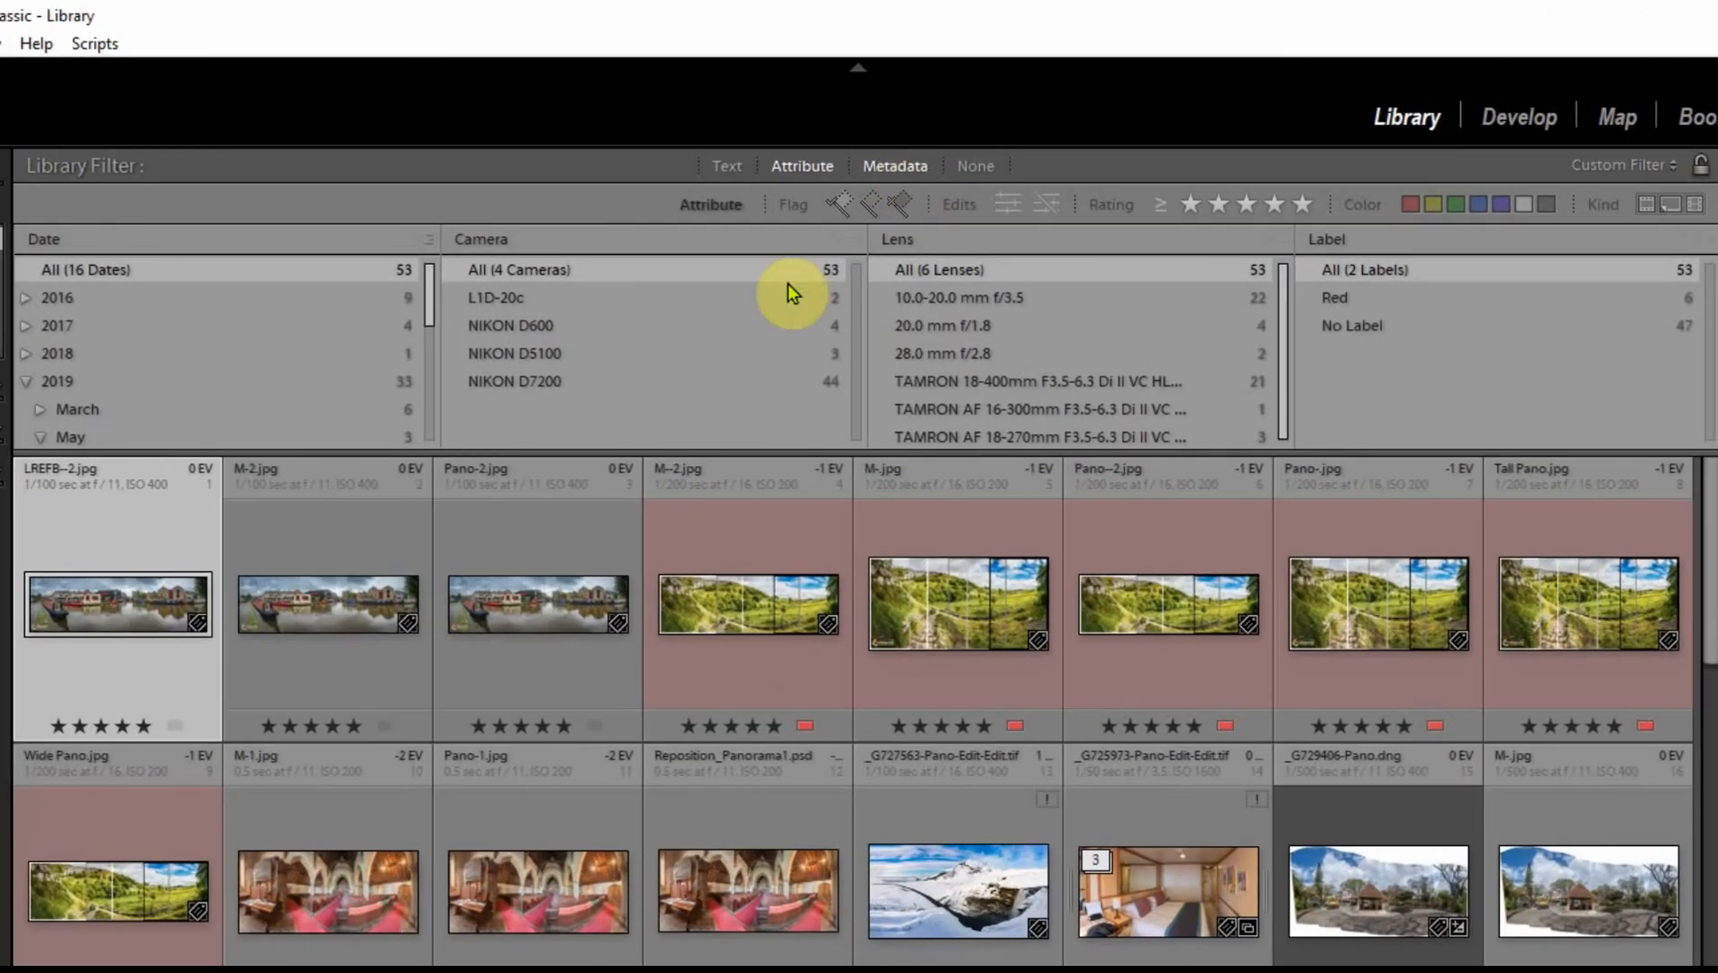
left_click(27, 381)
scroll(295, 357, "down", 2)
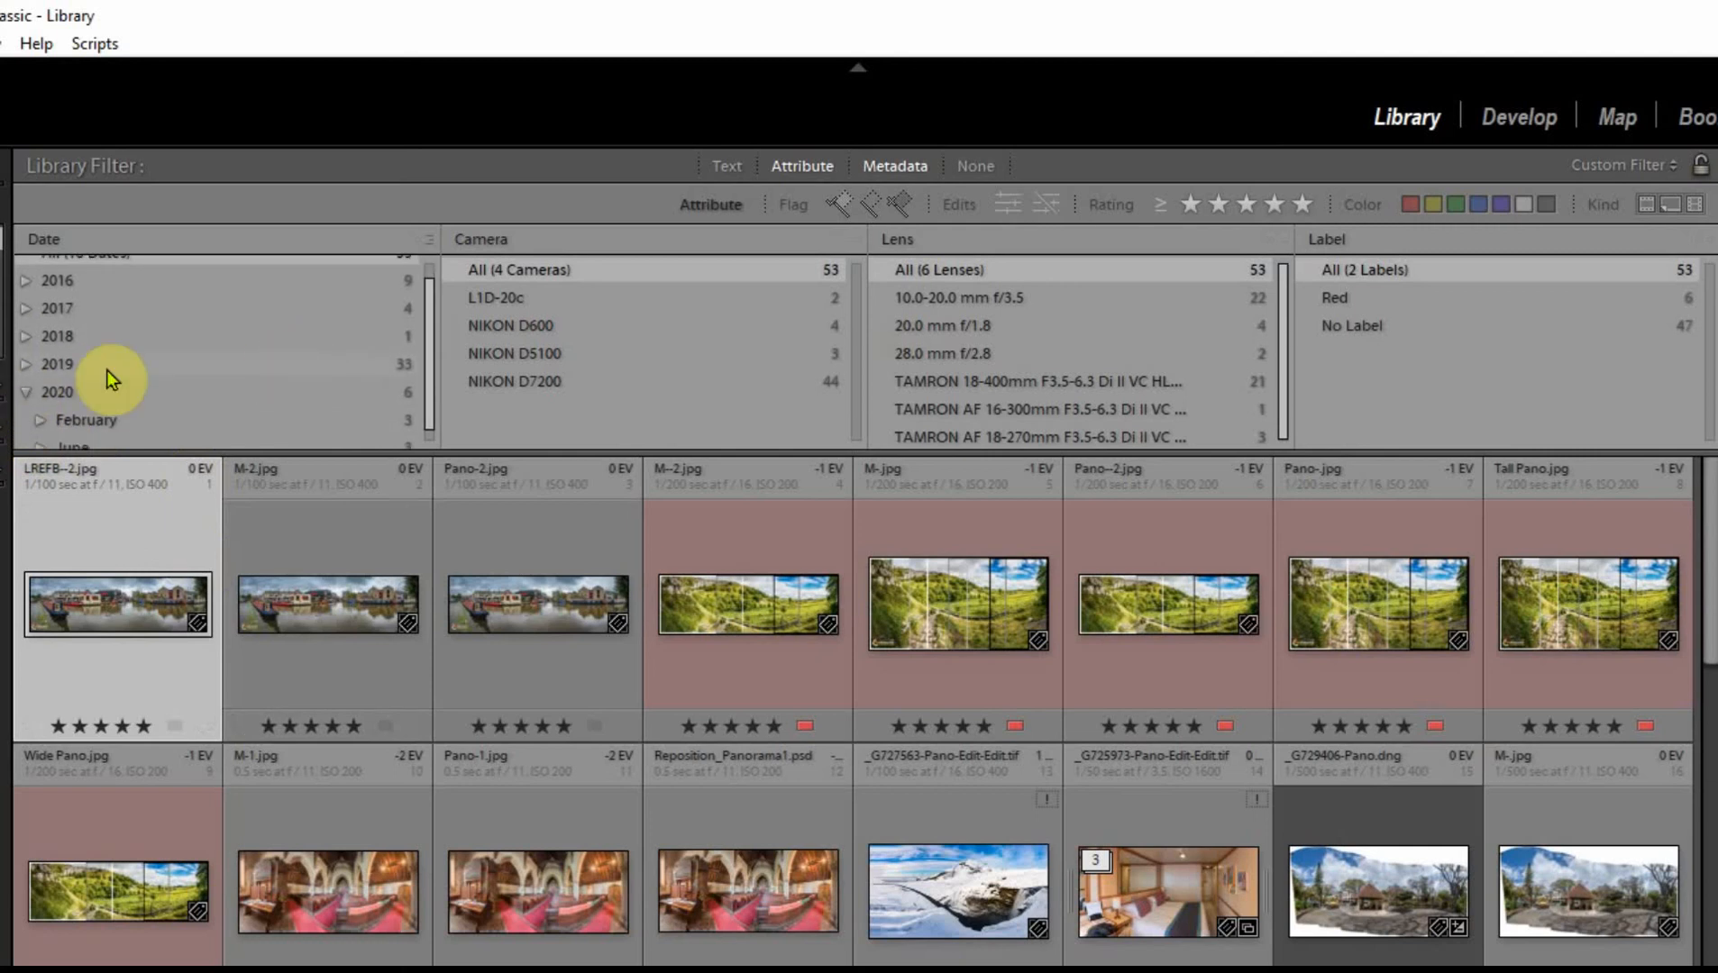
left_click(71, 394)
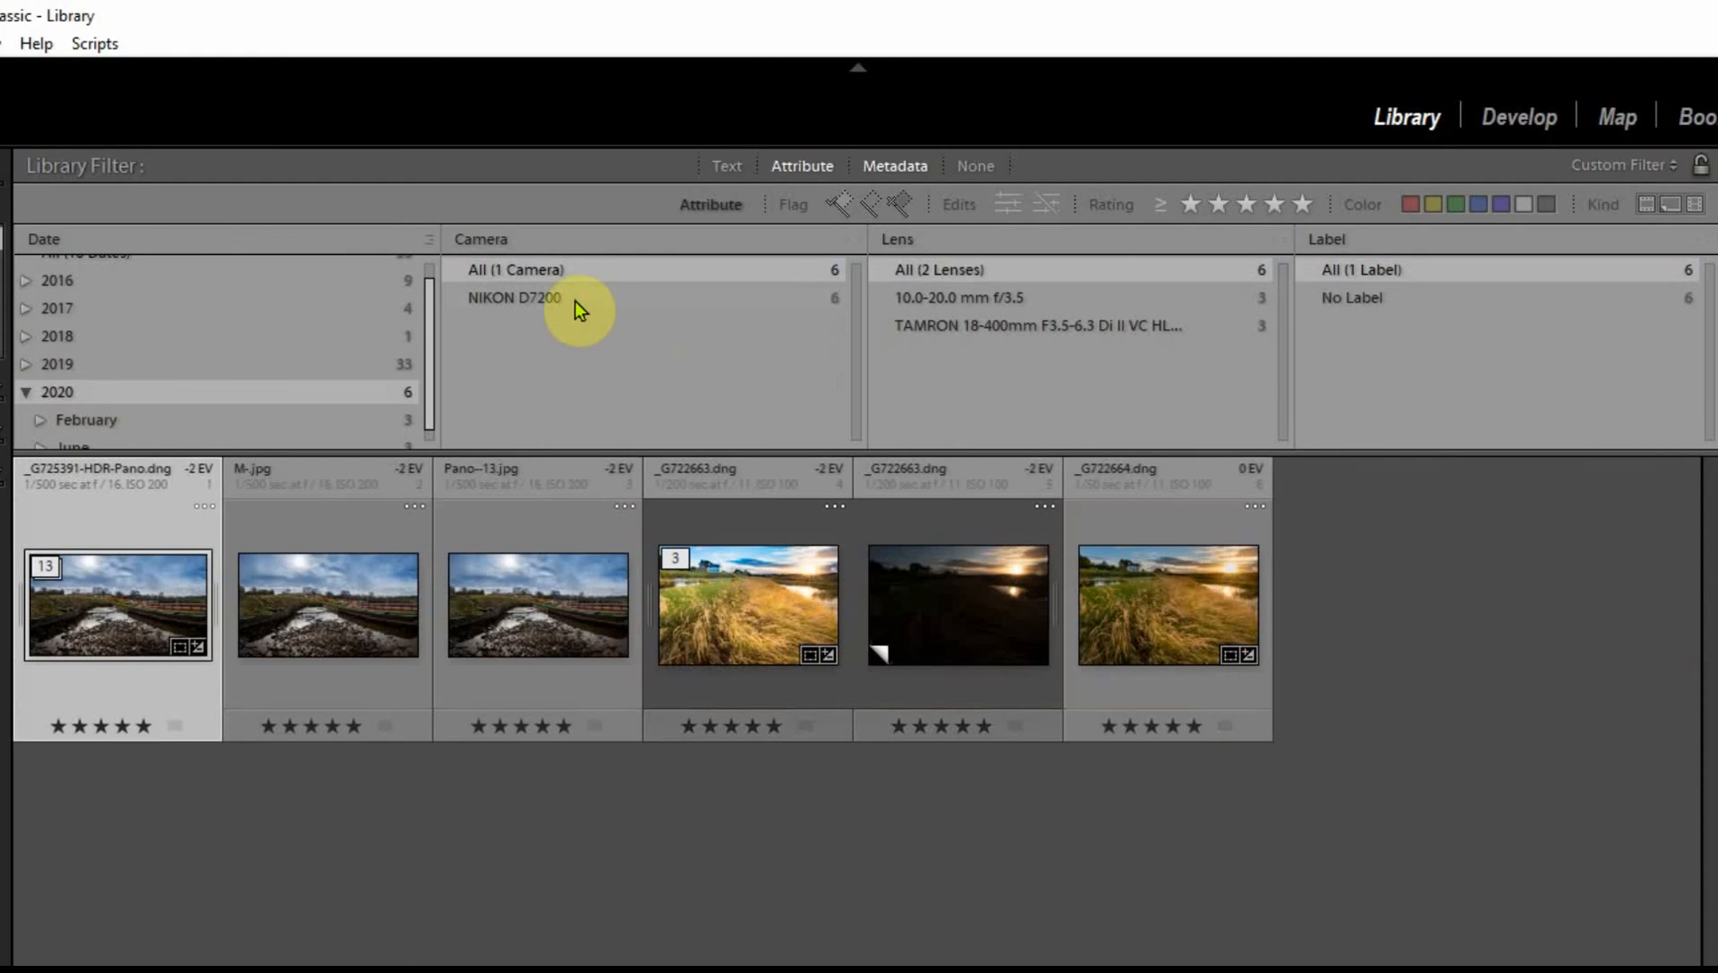
left_click(550, 302)
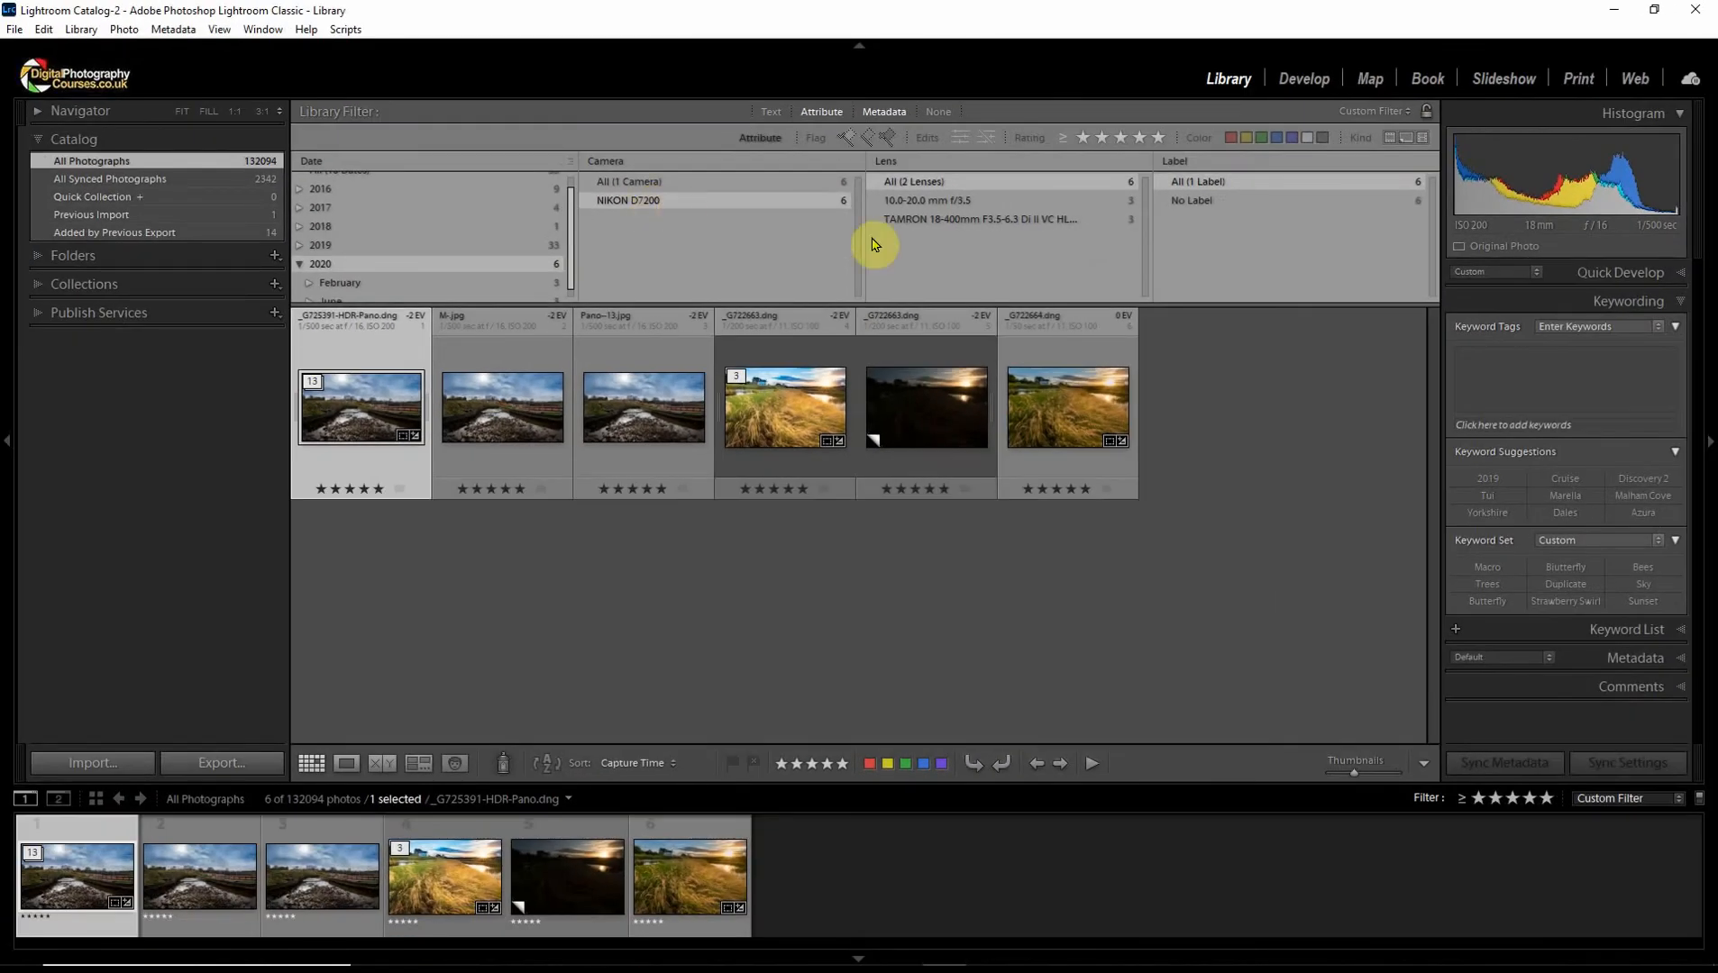
left_click(948, 229)
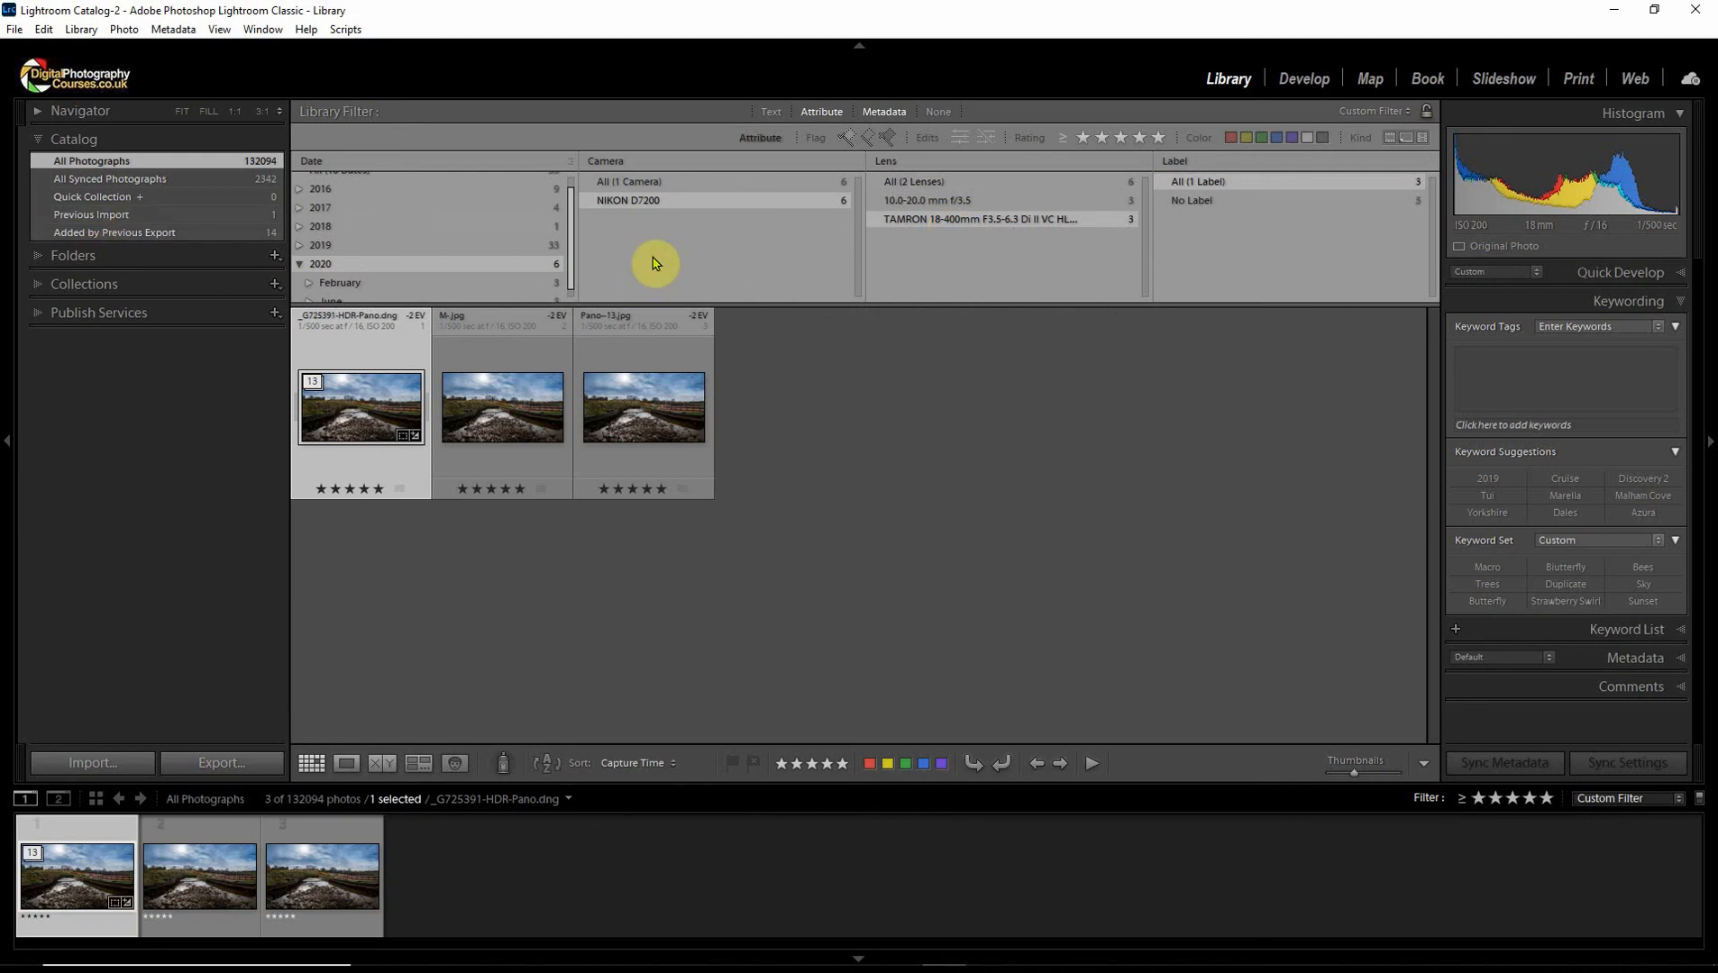
Reset the metadata filter to all dates, choose camera NIKON D7200 and lower the rating filter to one star and higher
scroll(365, 237, "up", 1)
left_click(365, 181)
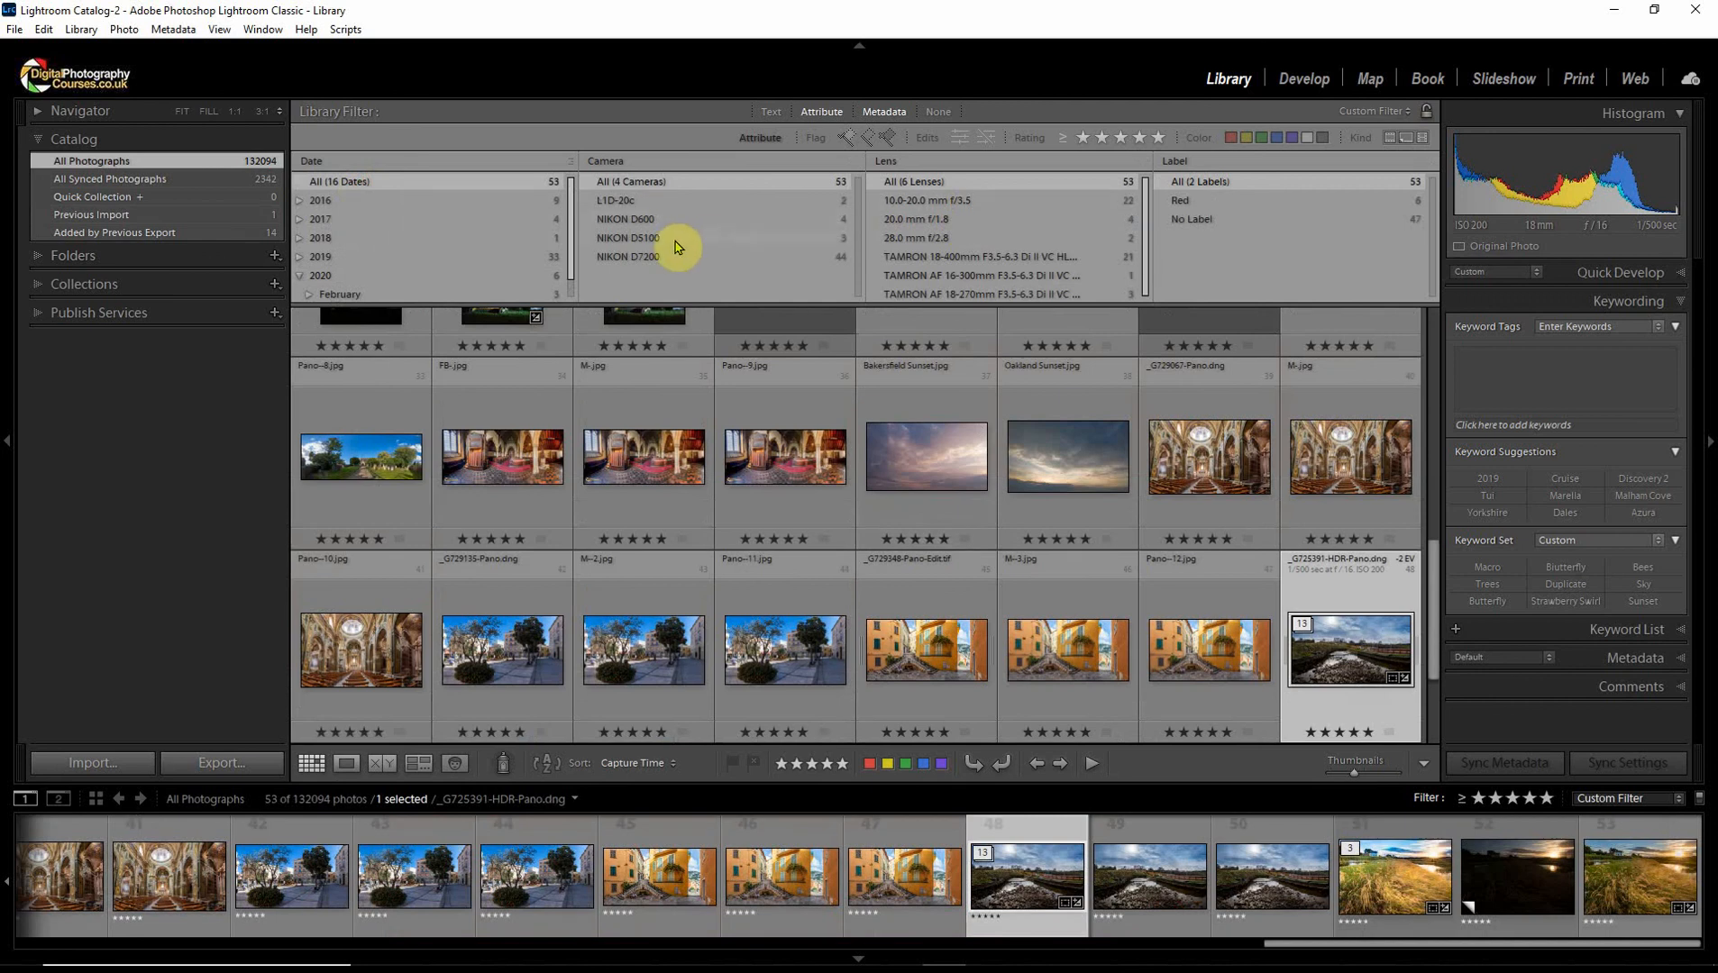
left_click(643, 258)
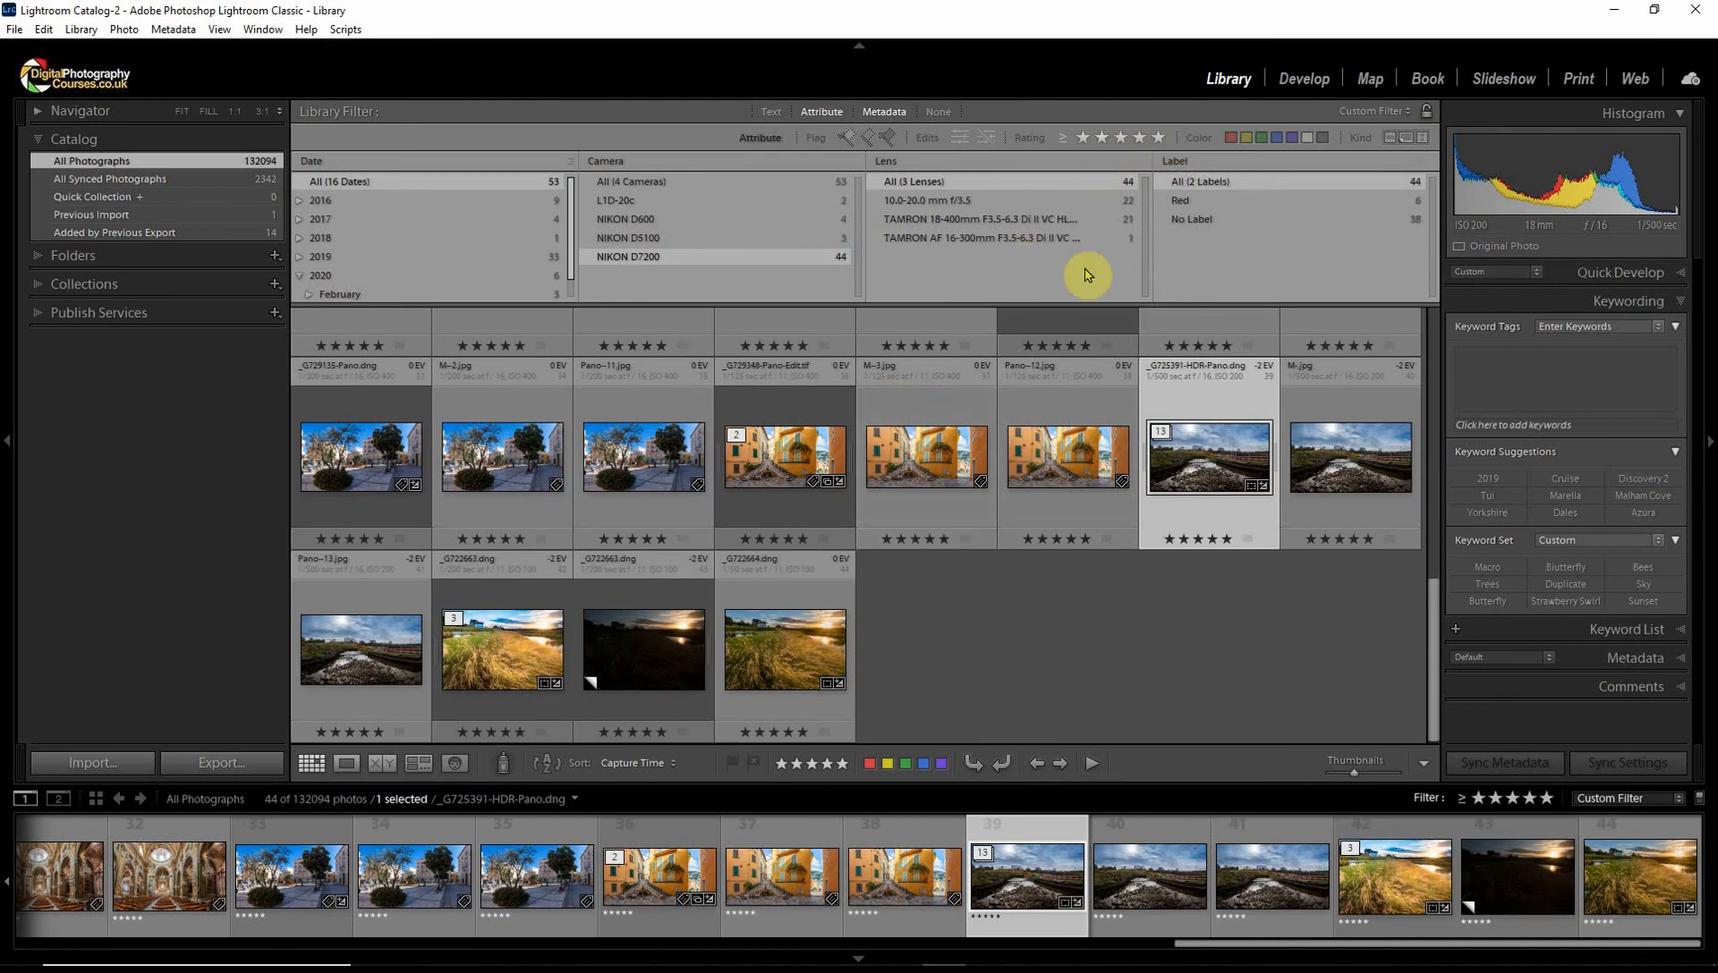
left_click(1082, 139)
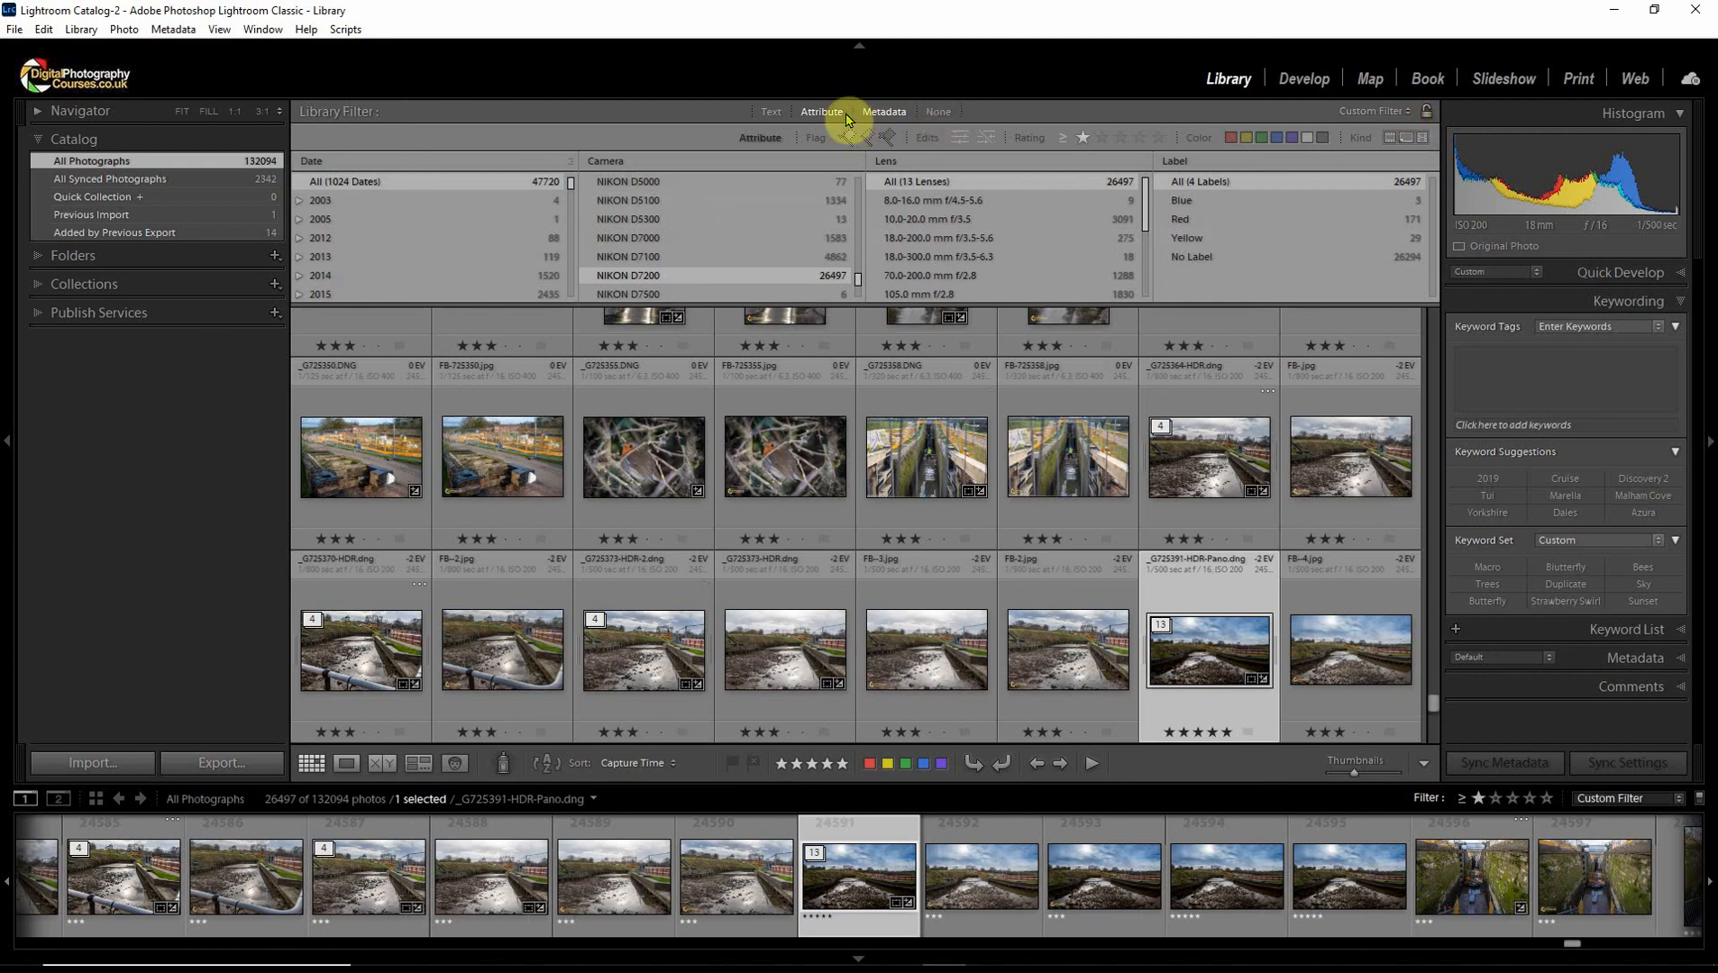
Turn off all Library filters and show the photos of the 2020-08-24-VLRC folder
left_click(937, 114)
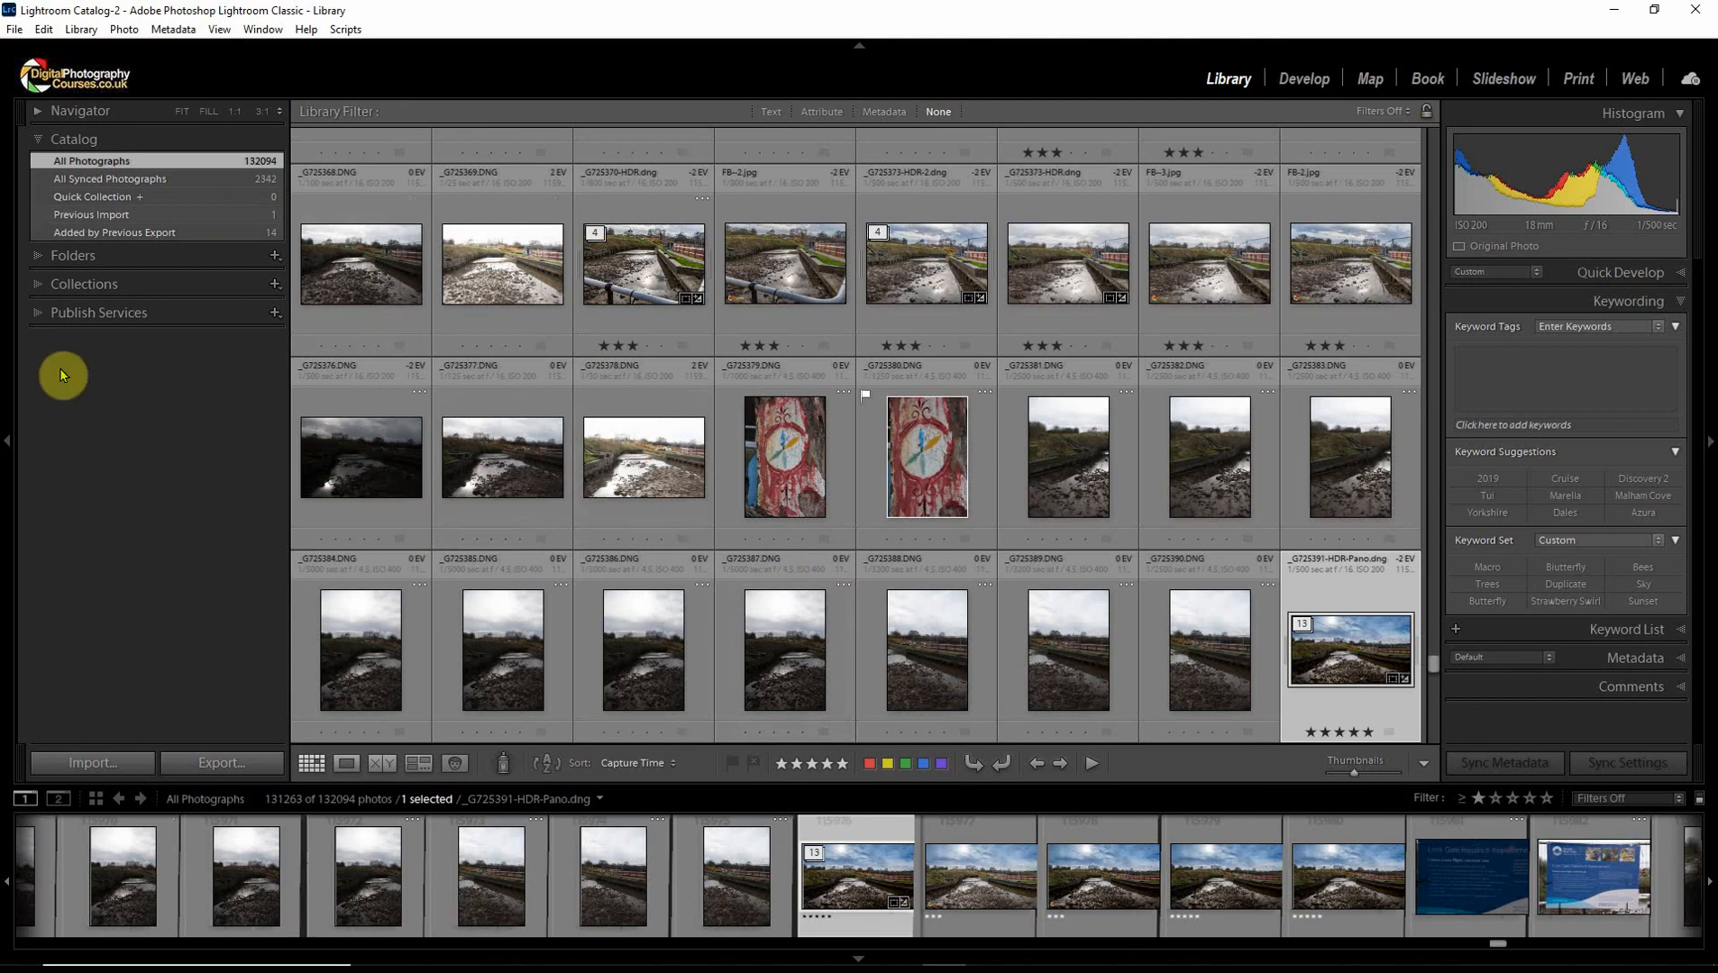
left_click(36, 259)
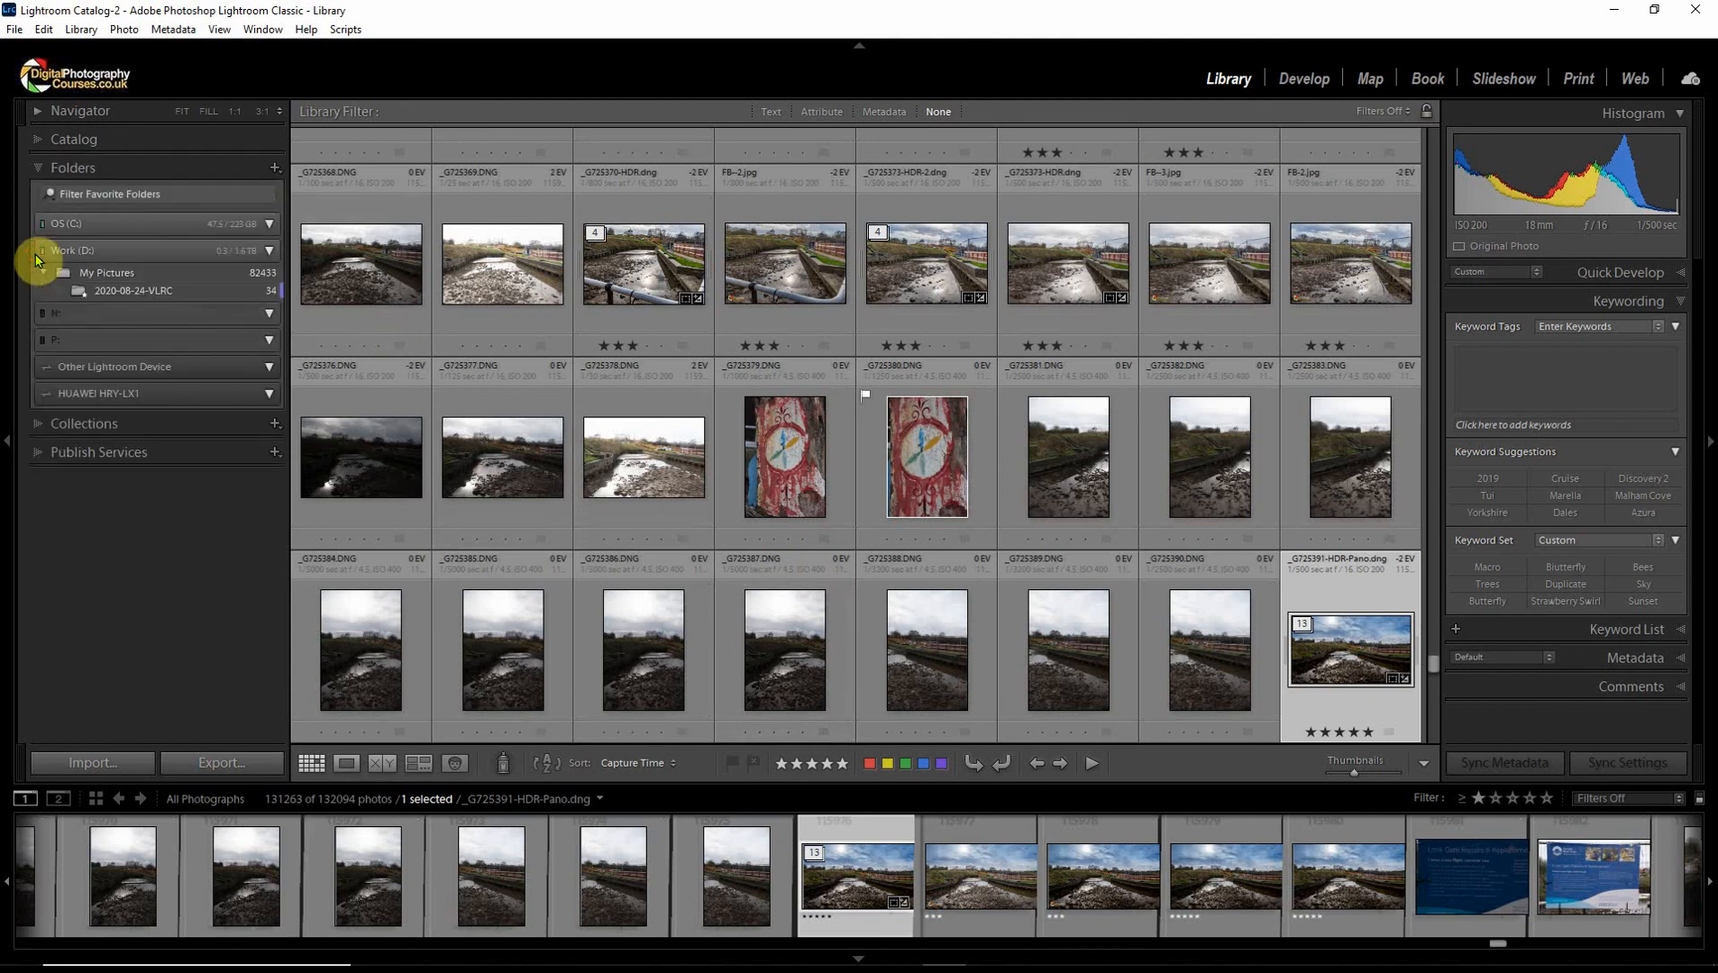
left_click(168, 294)
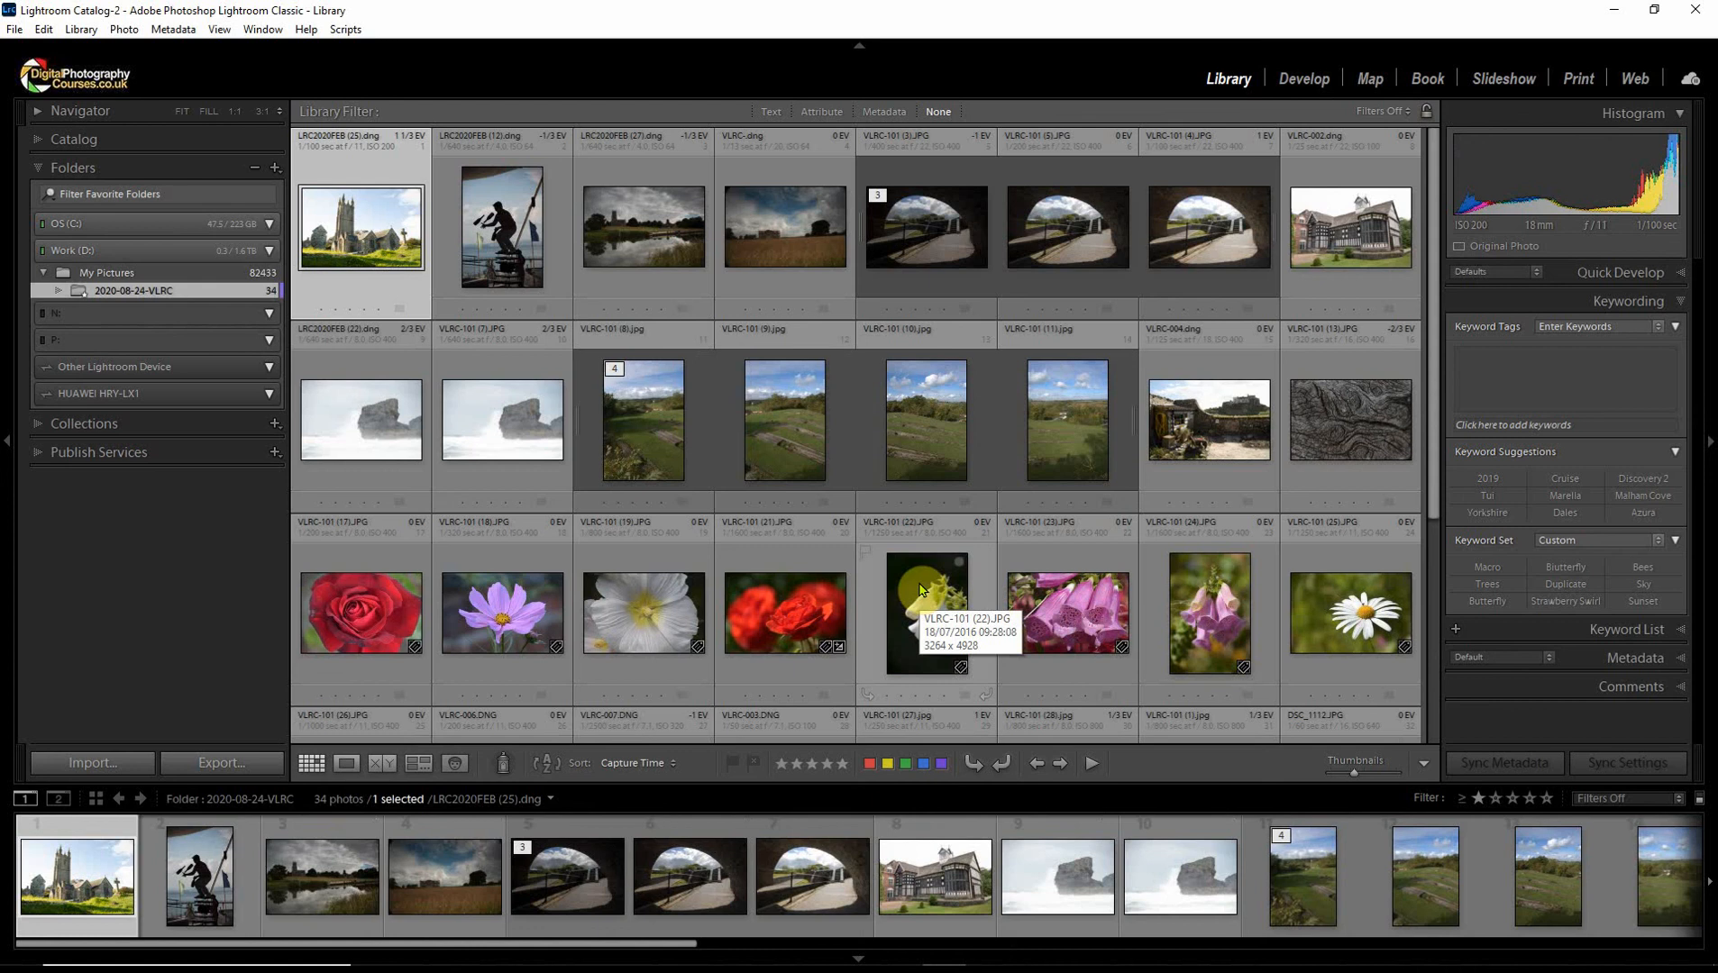
Switch the church photo LRC2020FEB (25).dng back and forth between Loupe and Grid view, ending in Loupe view
double_click(363, 231)
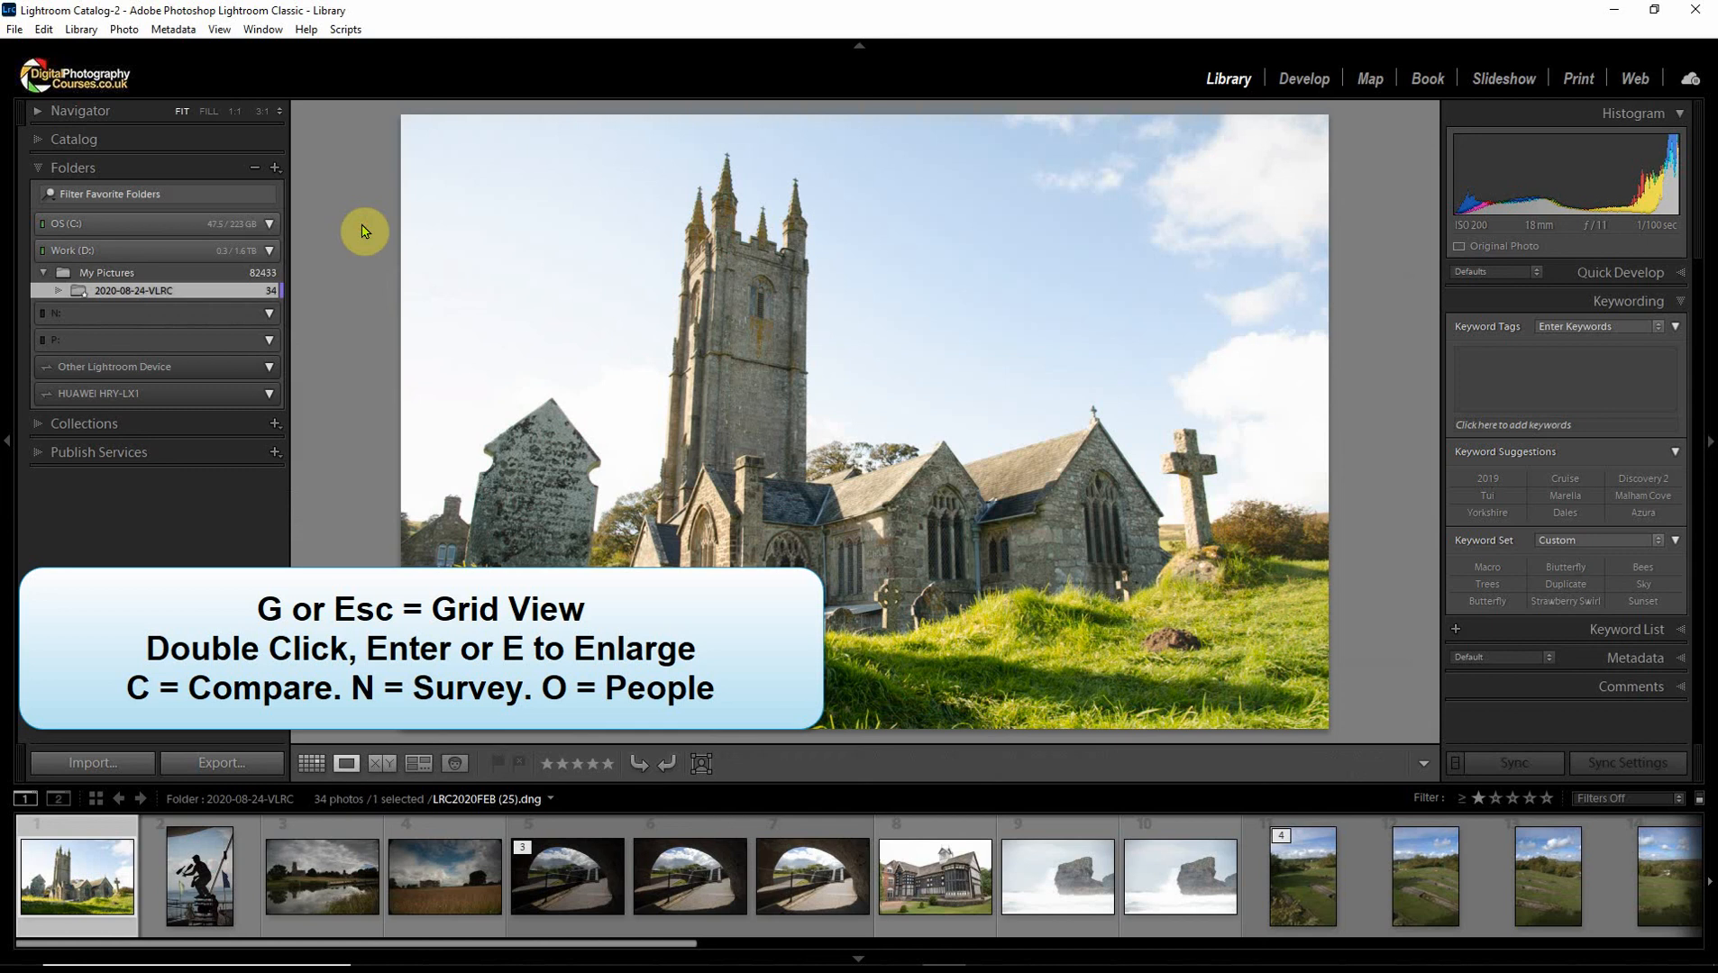
key("g")
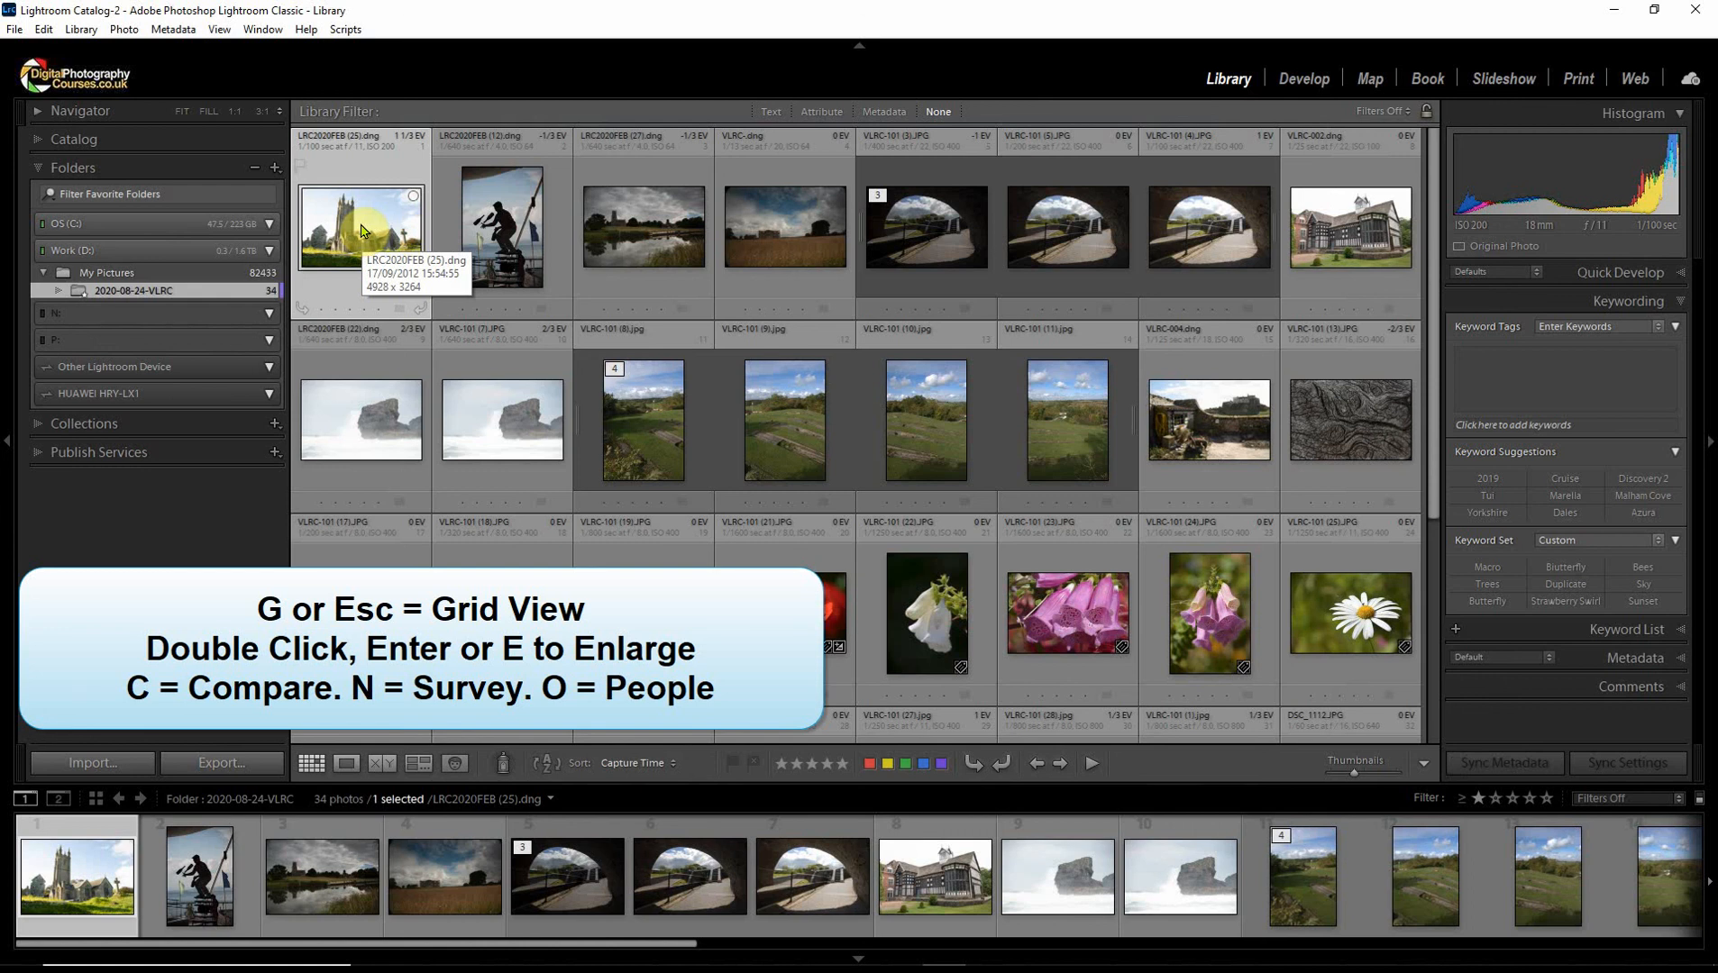
double_click(361, 231)
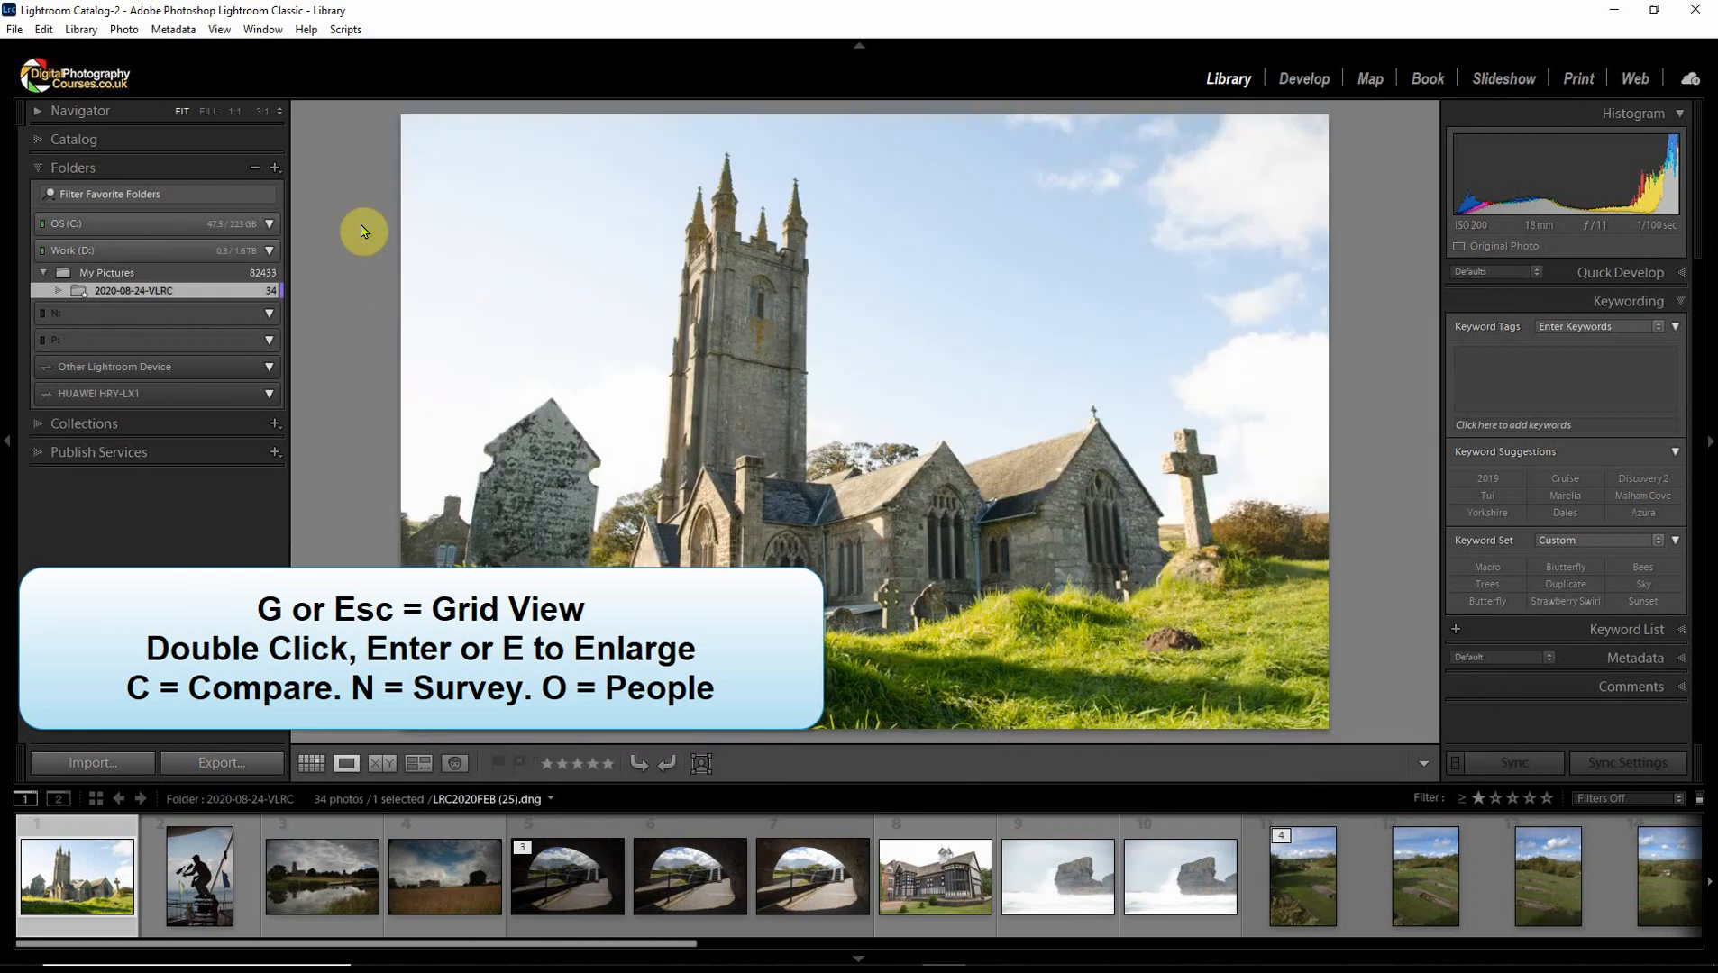
key("g")
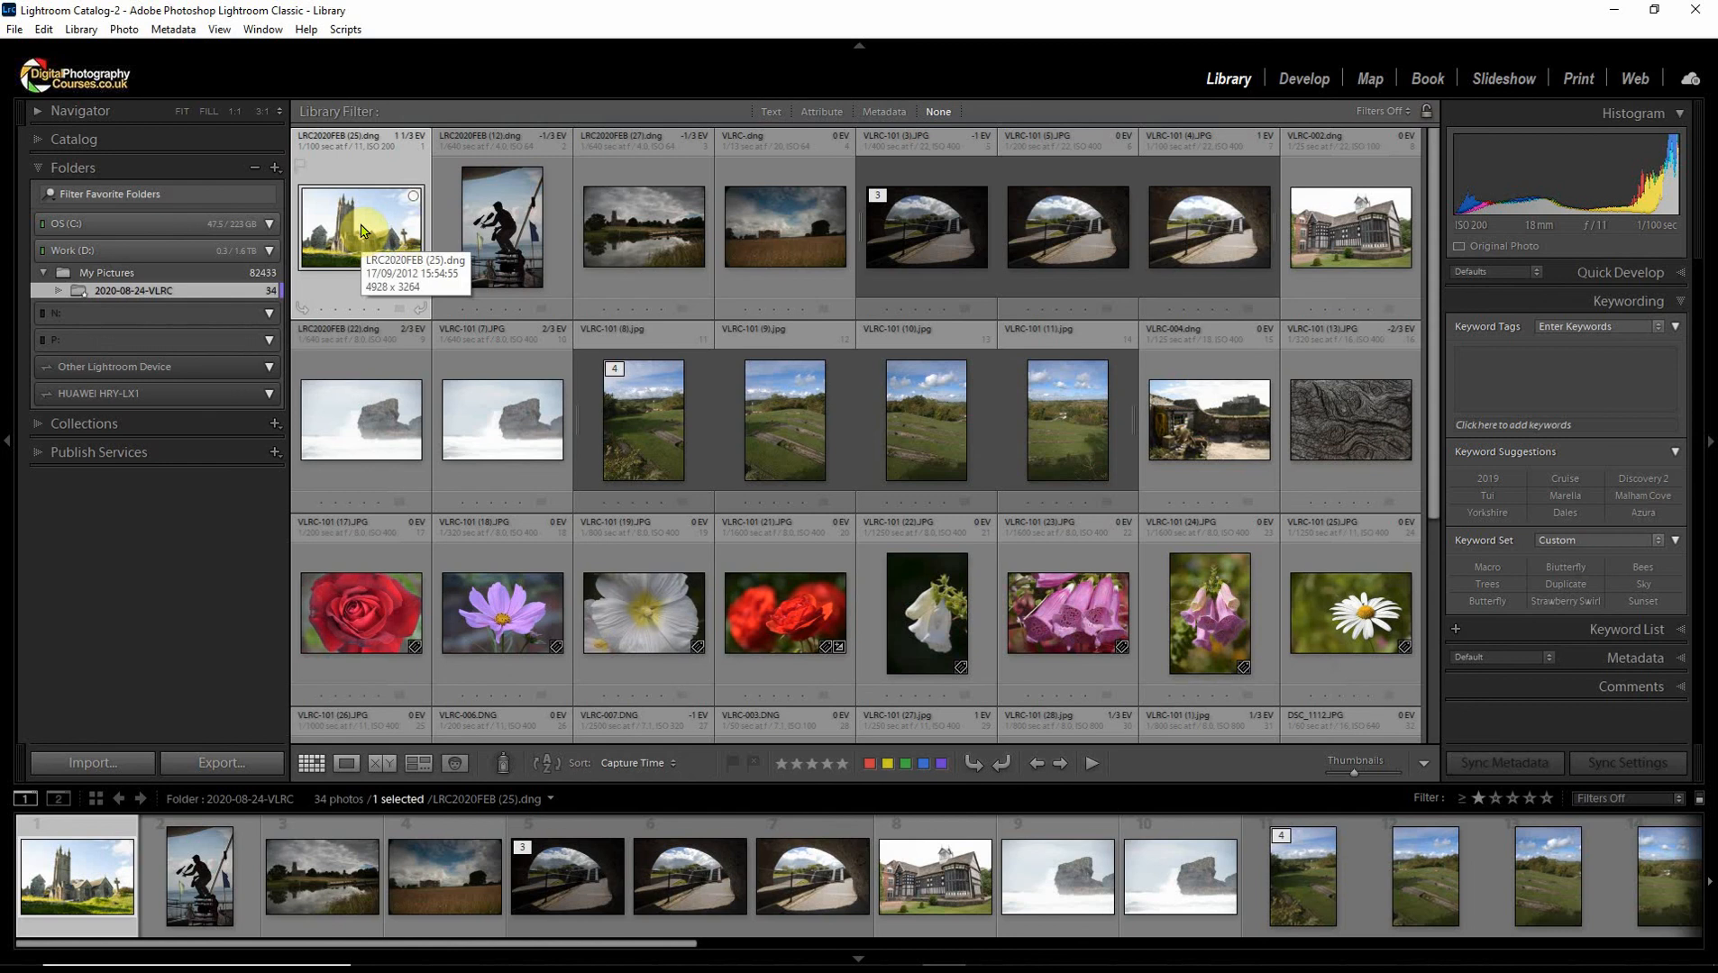
double_click(360, 232)
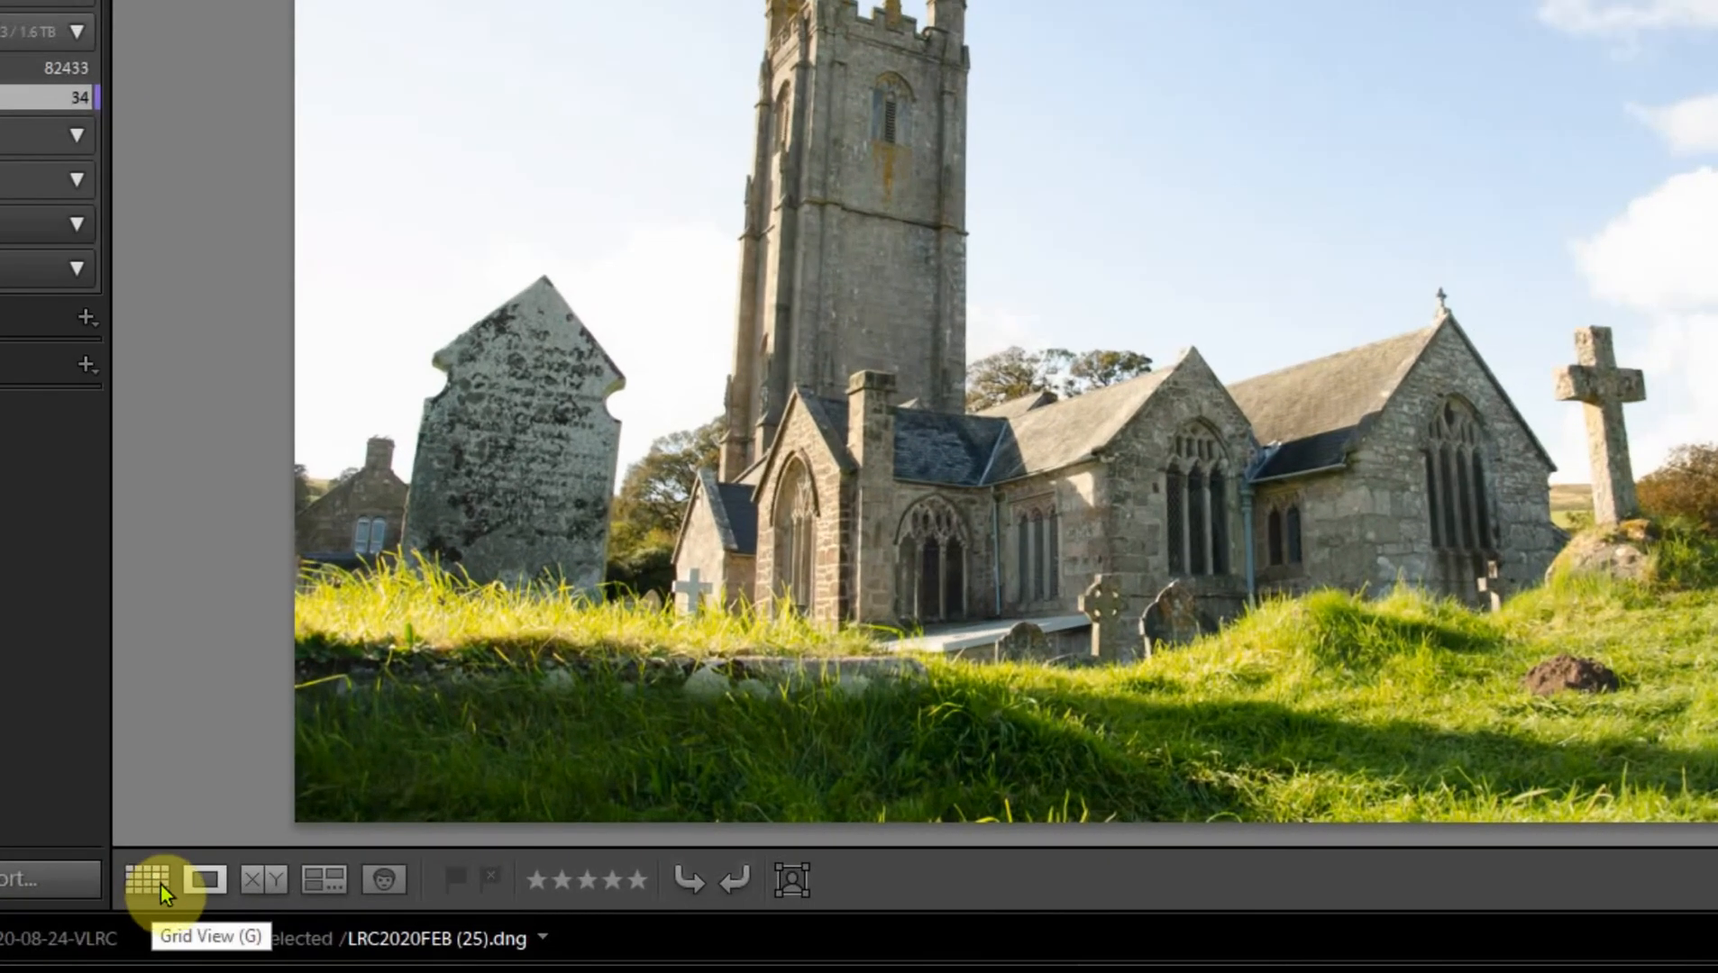
left_click(149, 879)
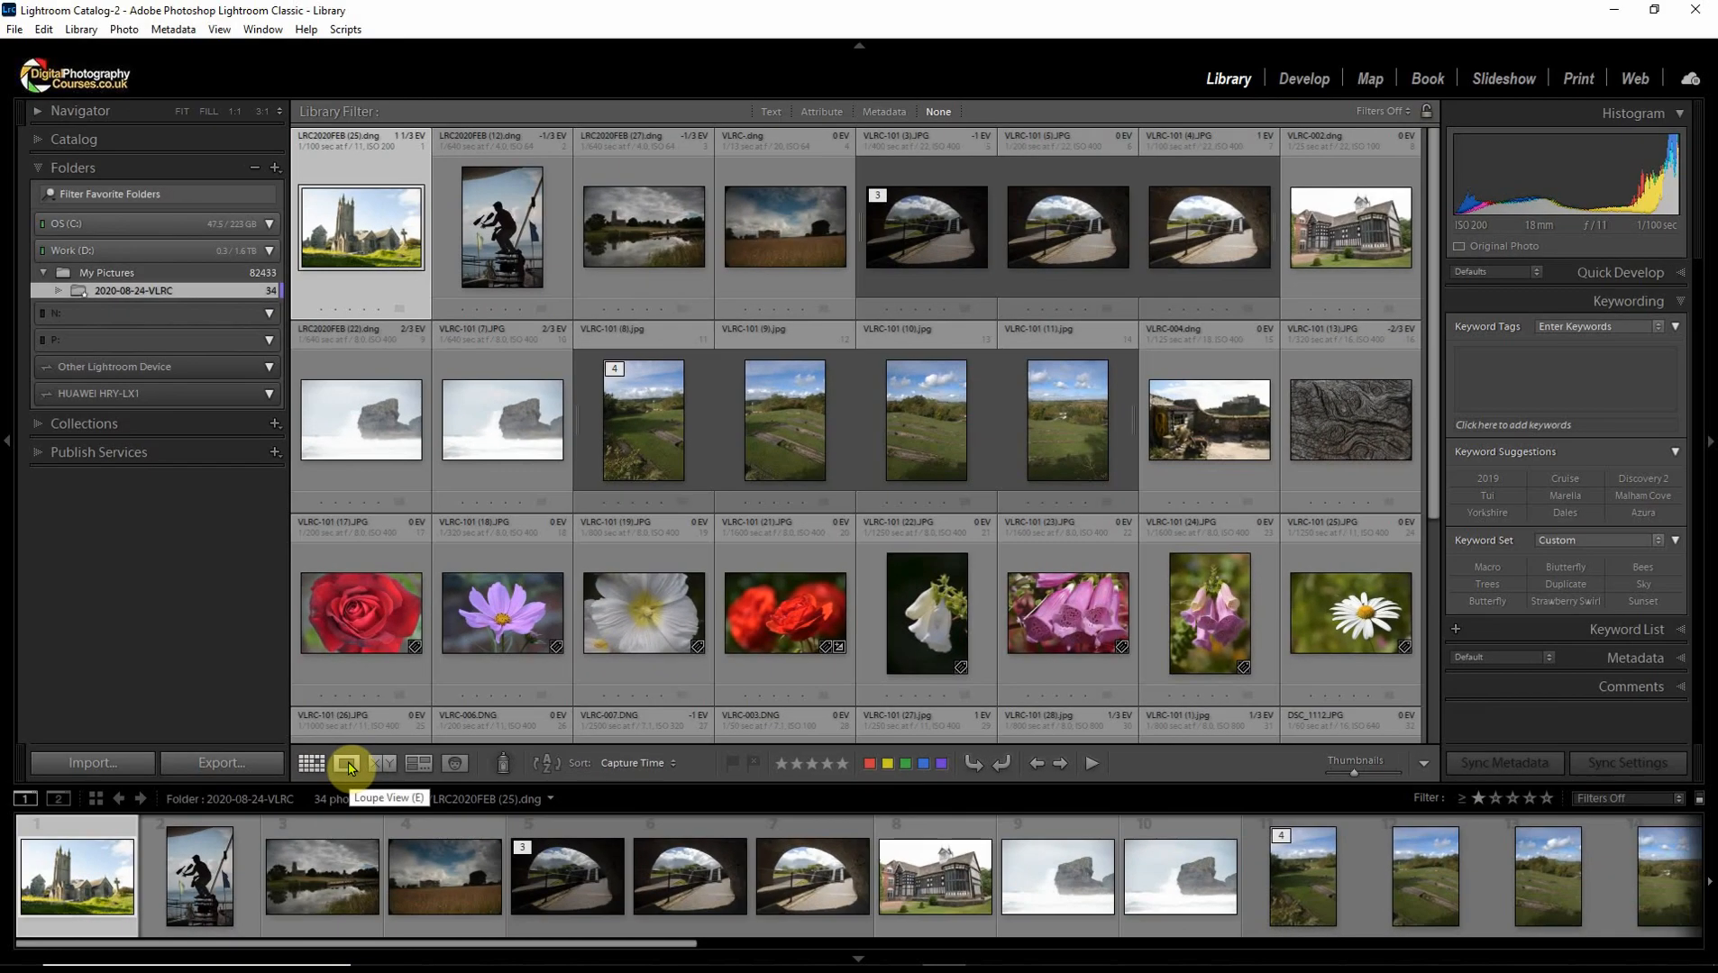
left_click(348, 765)
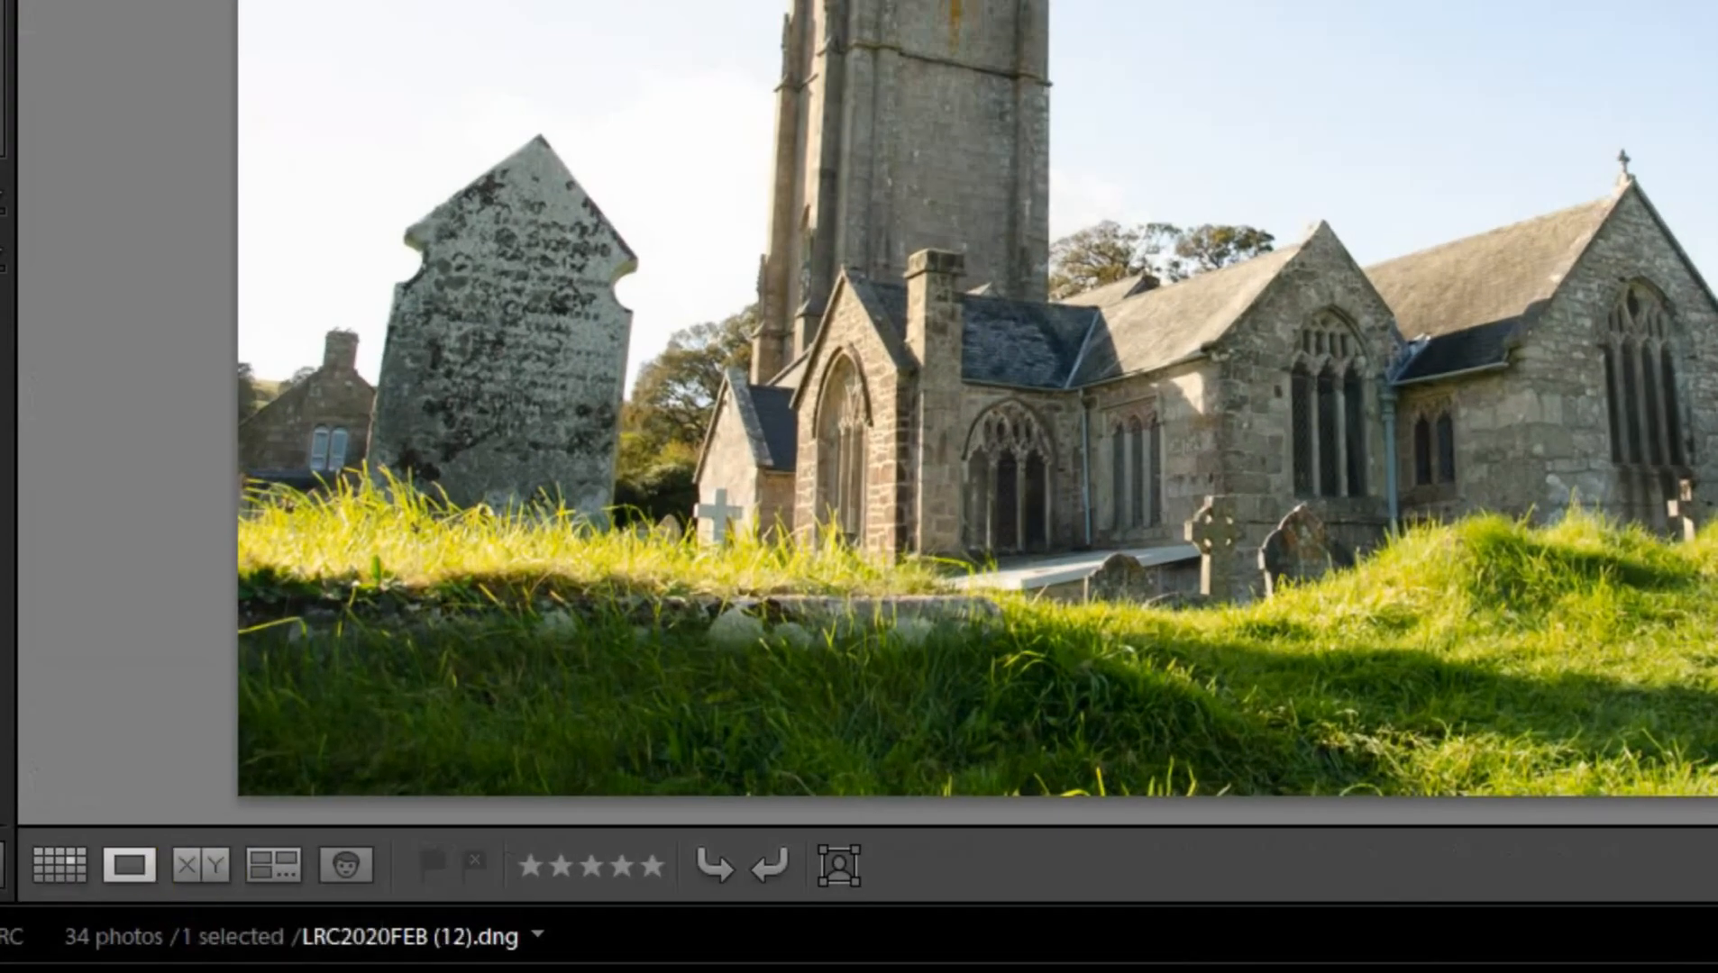
Select the river and field landscape photos, show them in Compare view and activate the Candidate and Select photos in turn
left_click(361, 969)
left_click(360, 970, "ctrl")
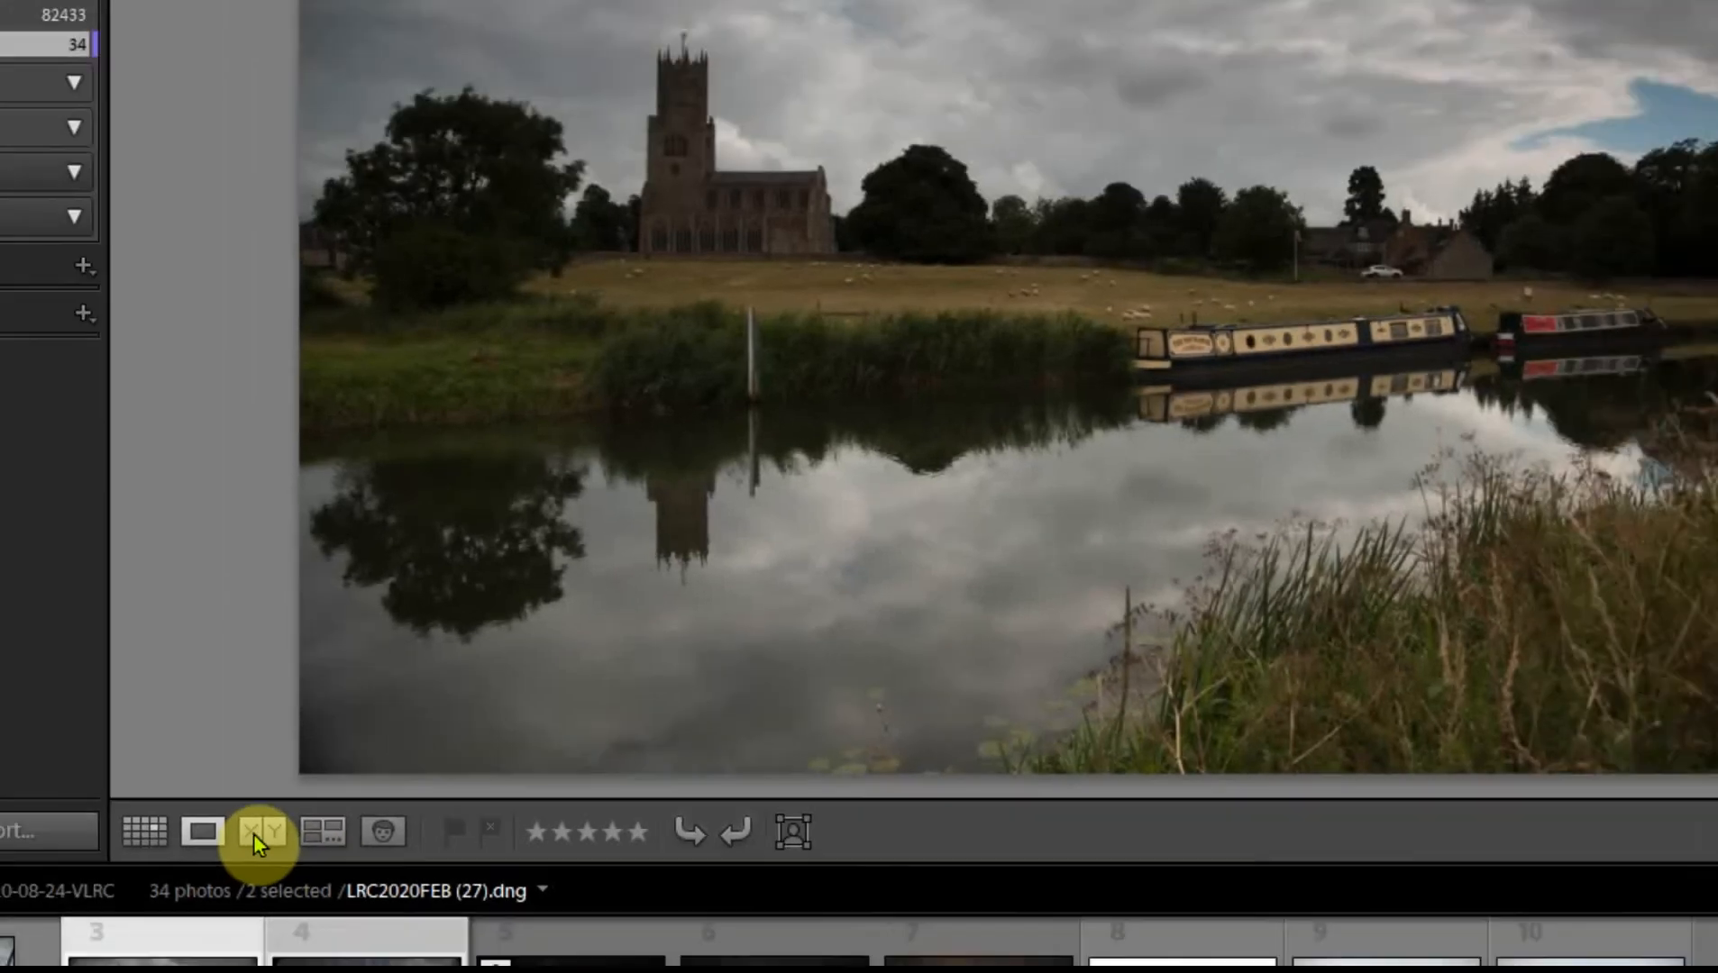
left_click(207, 865)
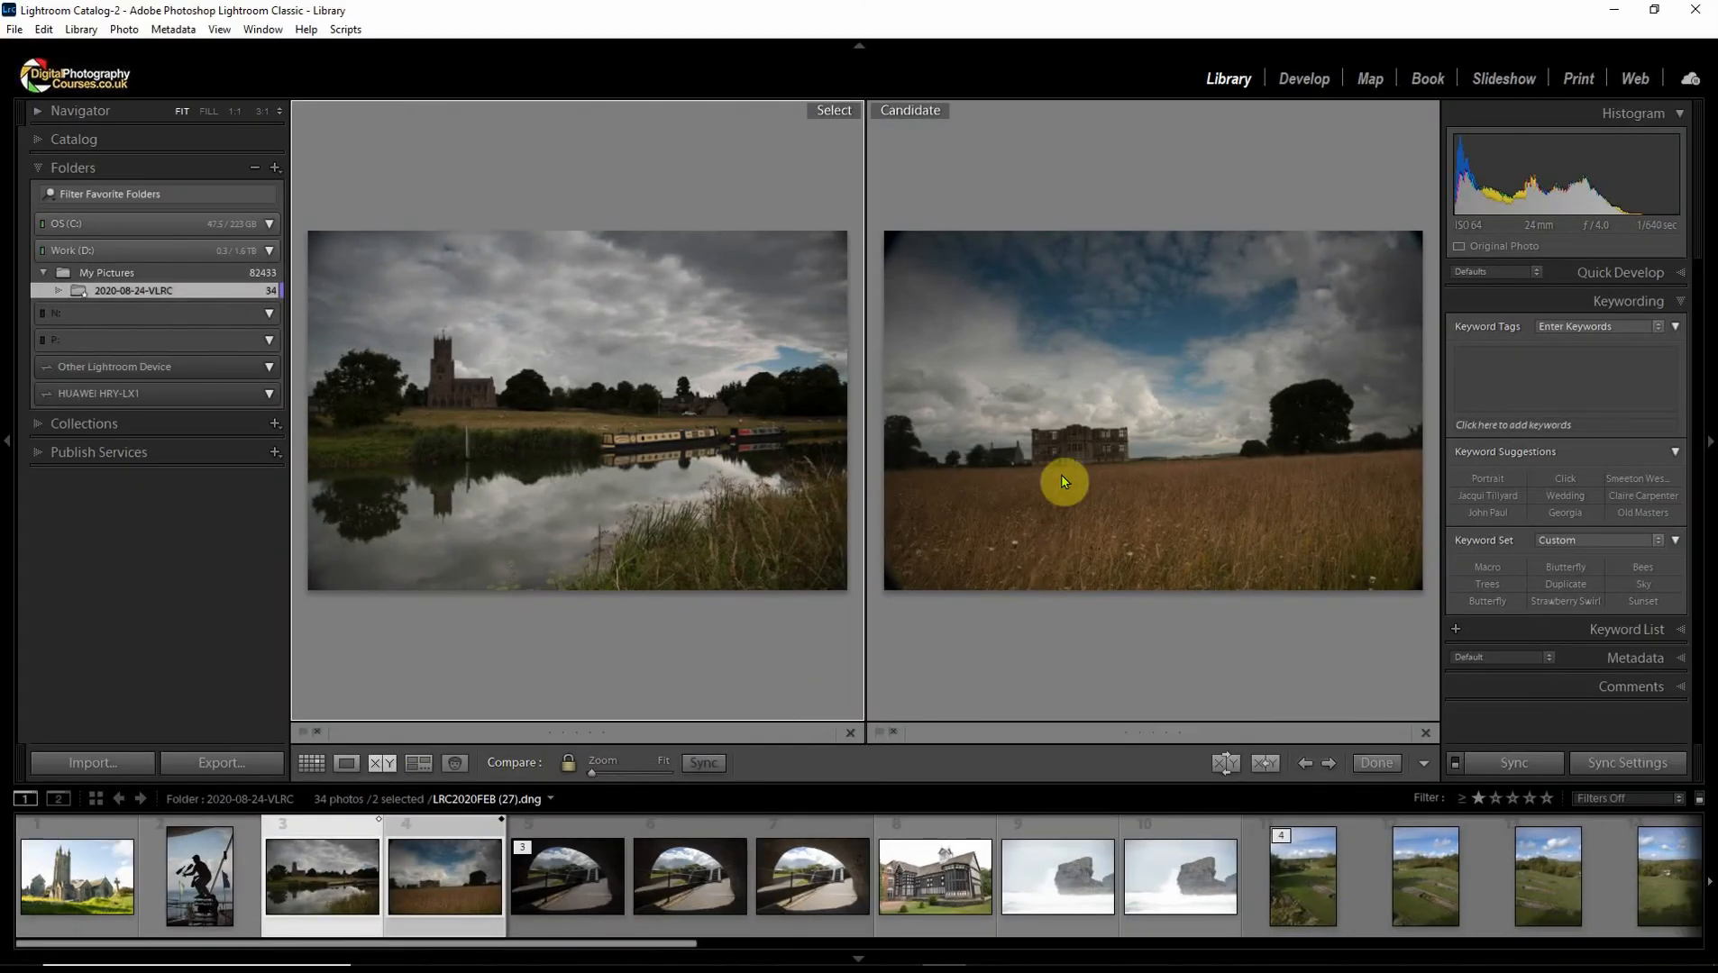
left_click(1092, 620)
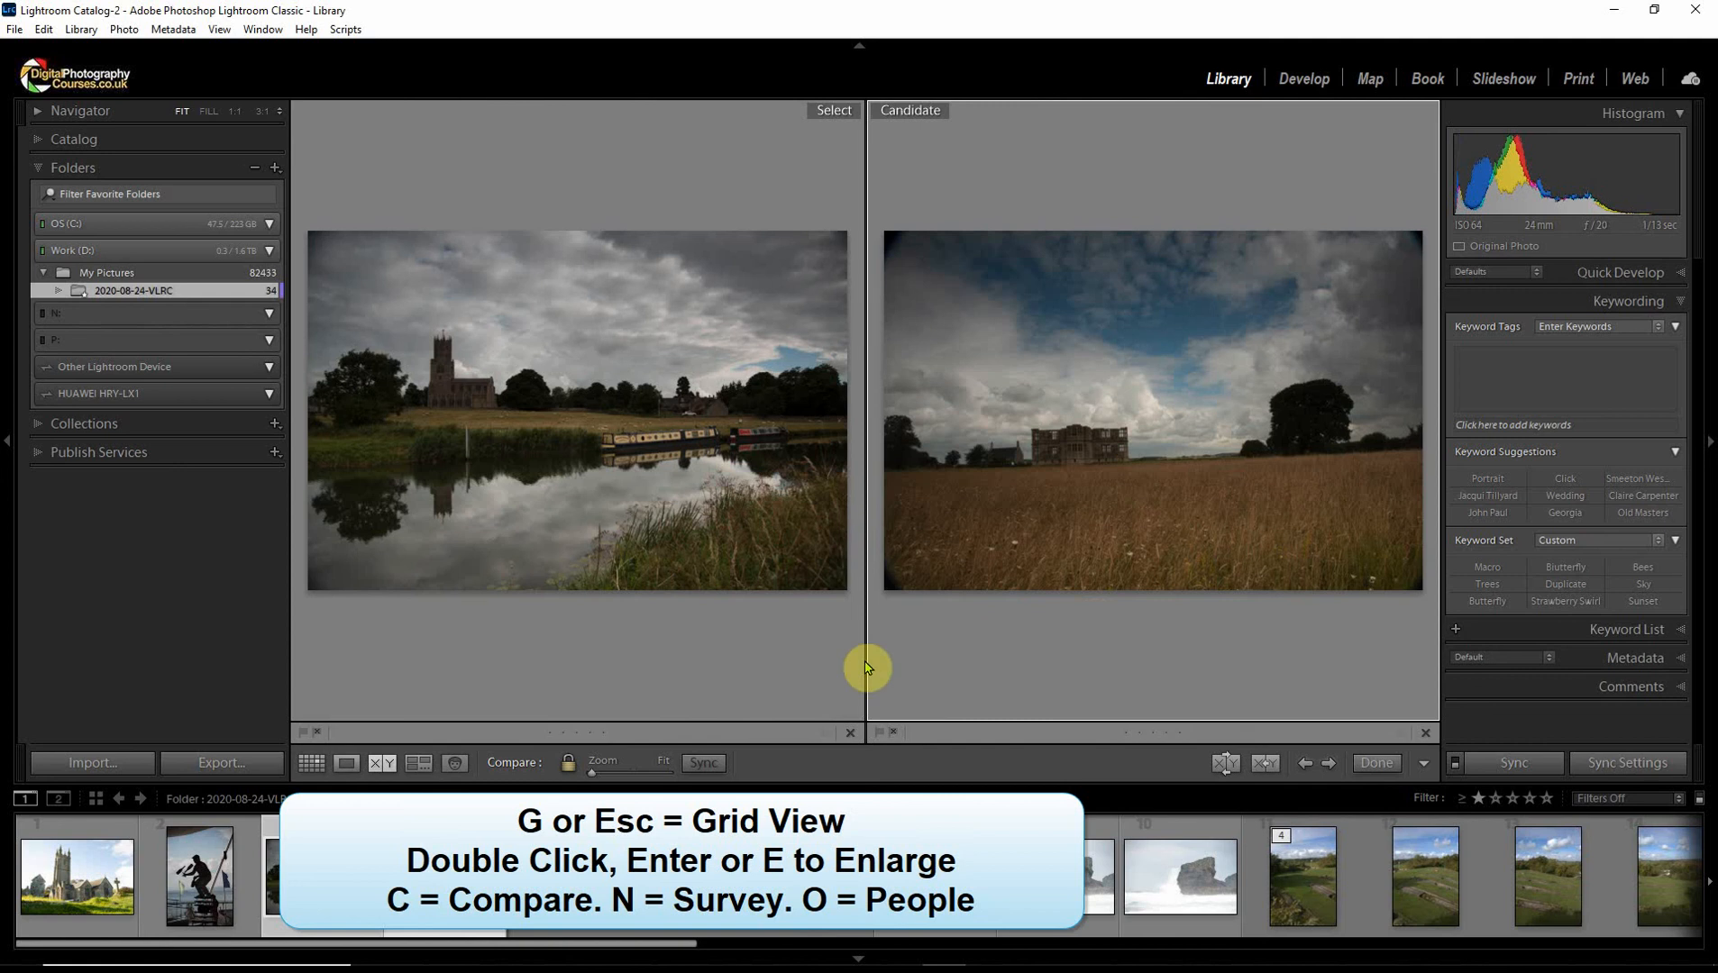
left_click(696, 692)
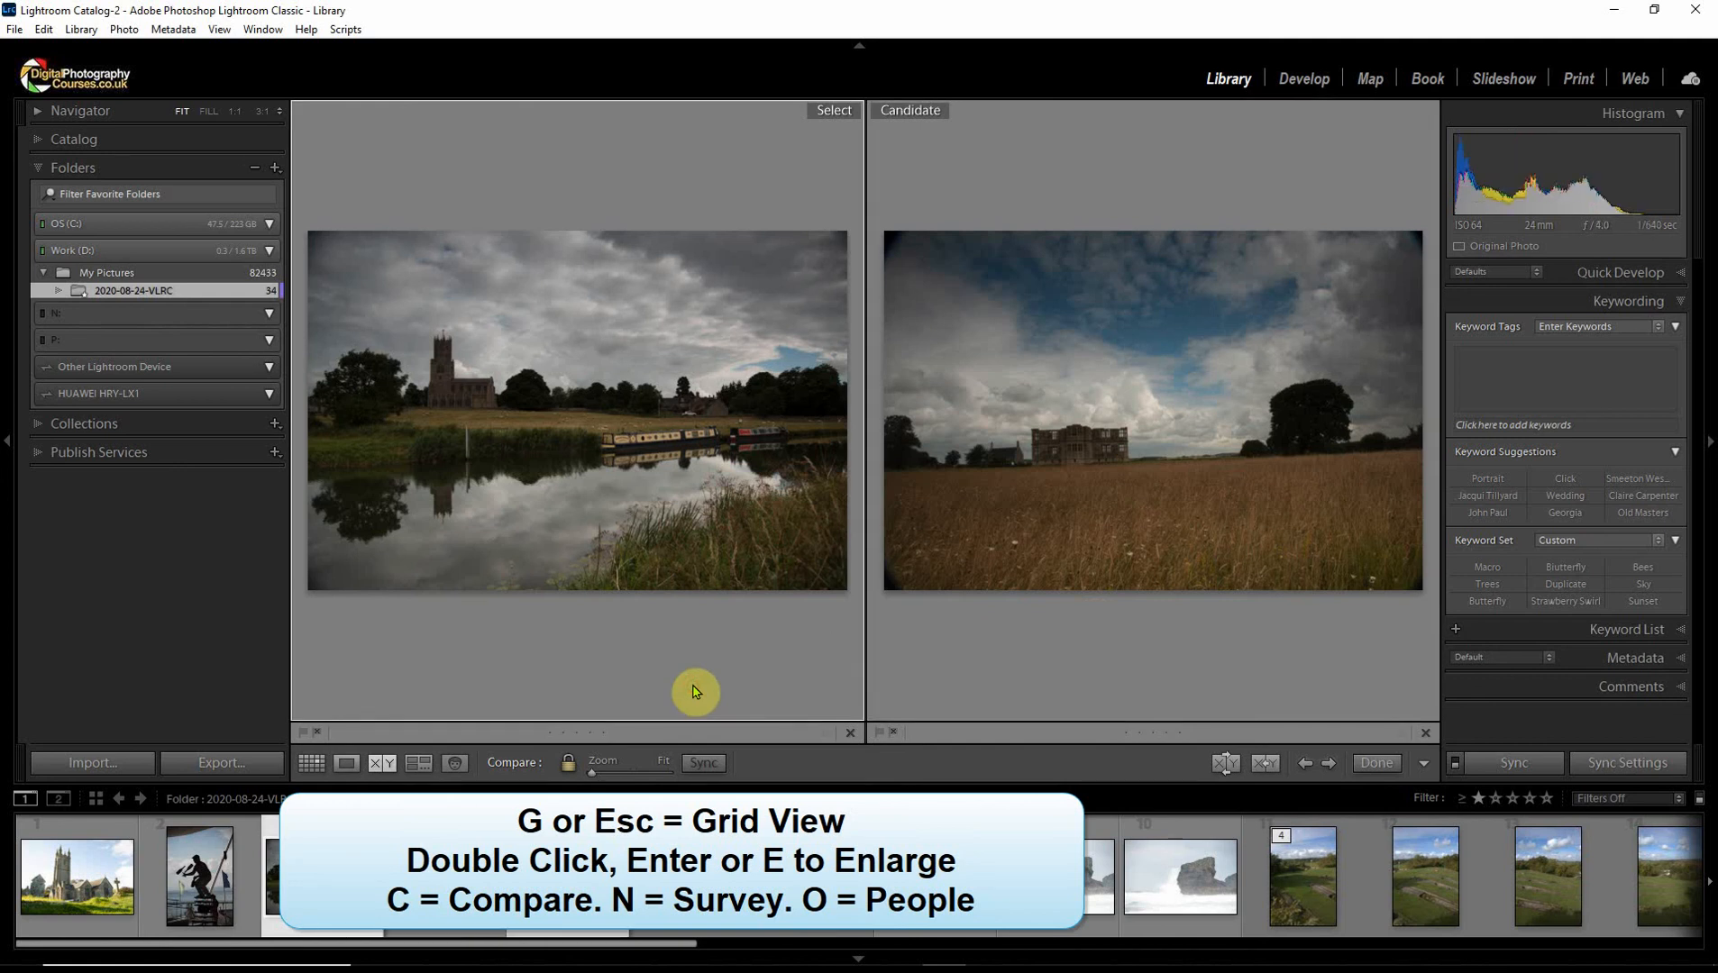
Step forward and backward through the folder's photos as the Candidate against the river photo in Compare view
key("Right")
key("Right")
key("Right")
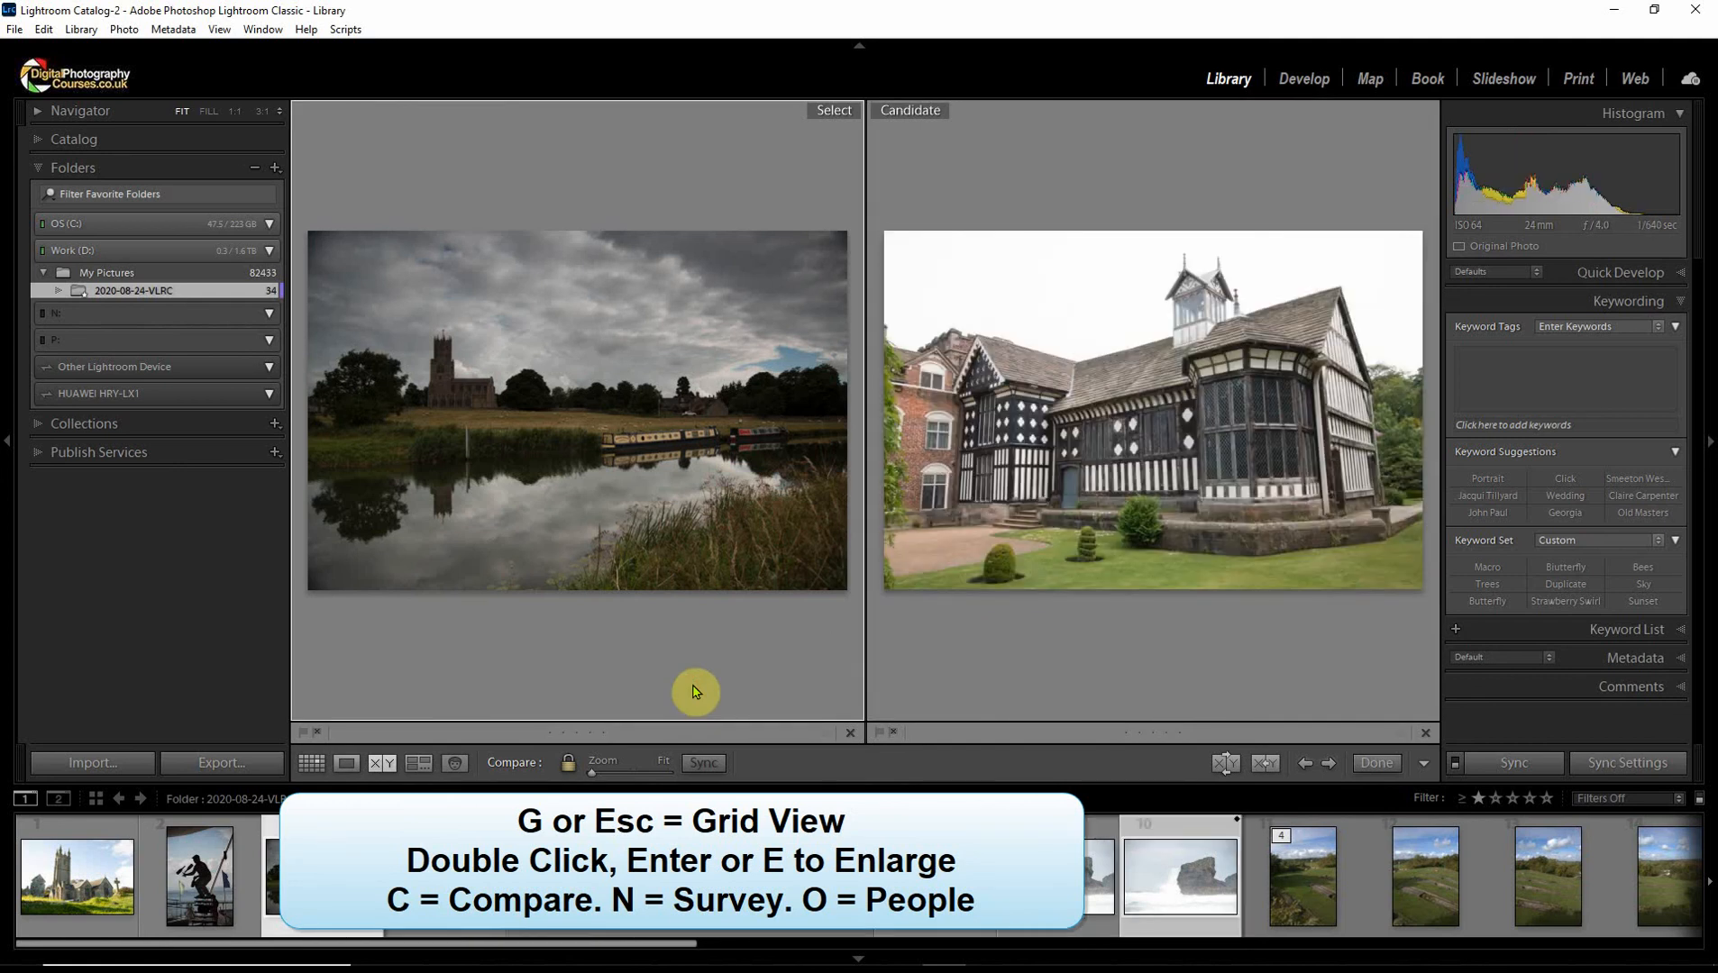
key("Right")
key("Right")
key("Left")
key("Left")
key("Left")
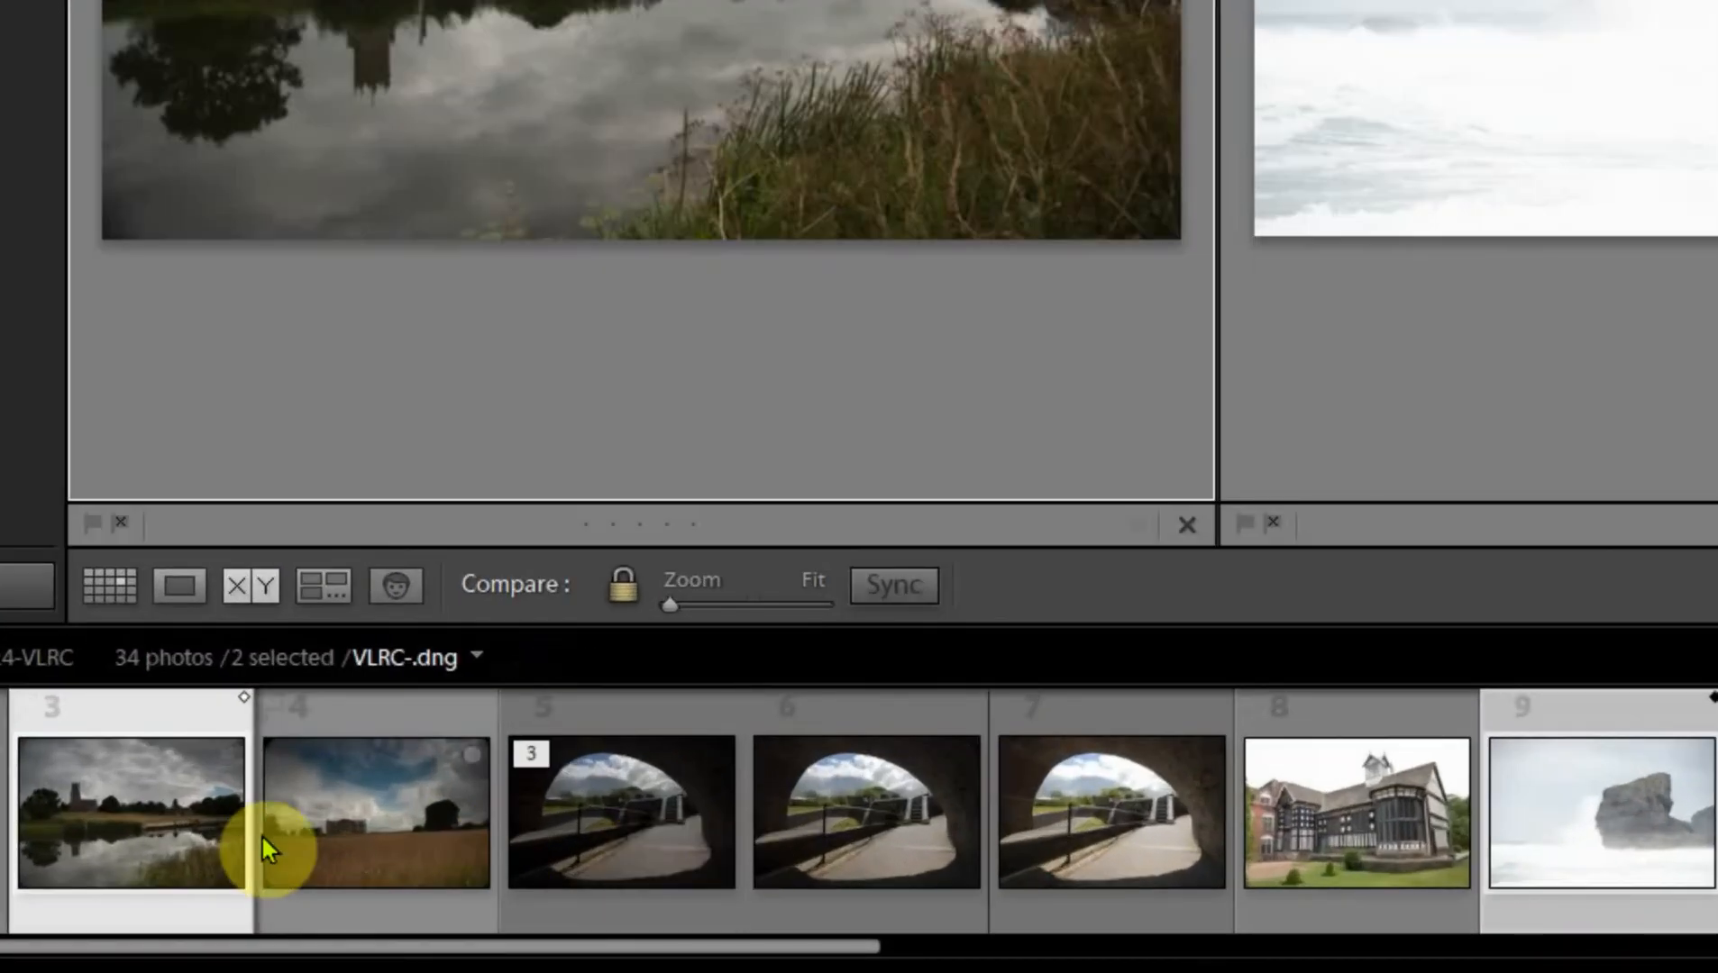
Replace the Select photo with the church and the first tunnel photo, and return to Grid view
left_click(0, 838)
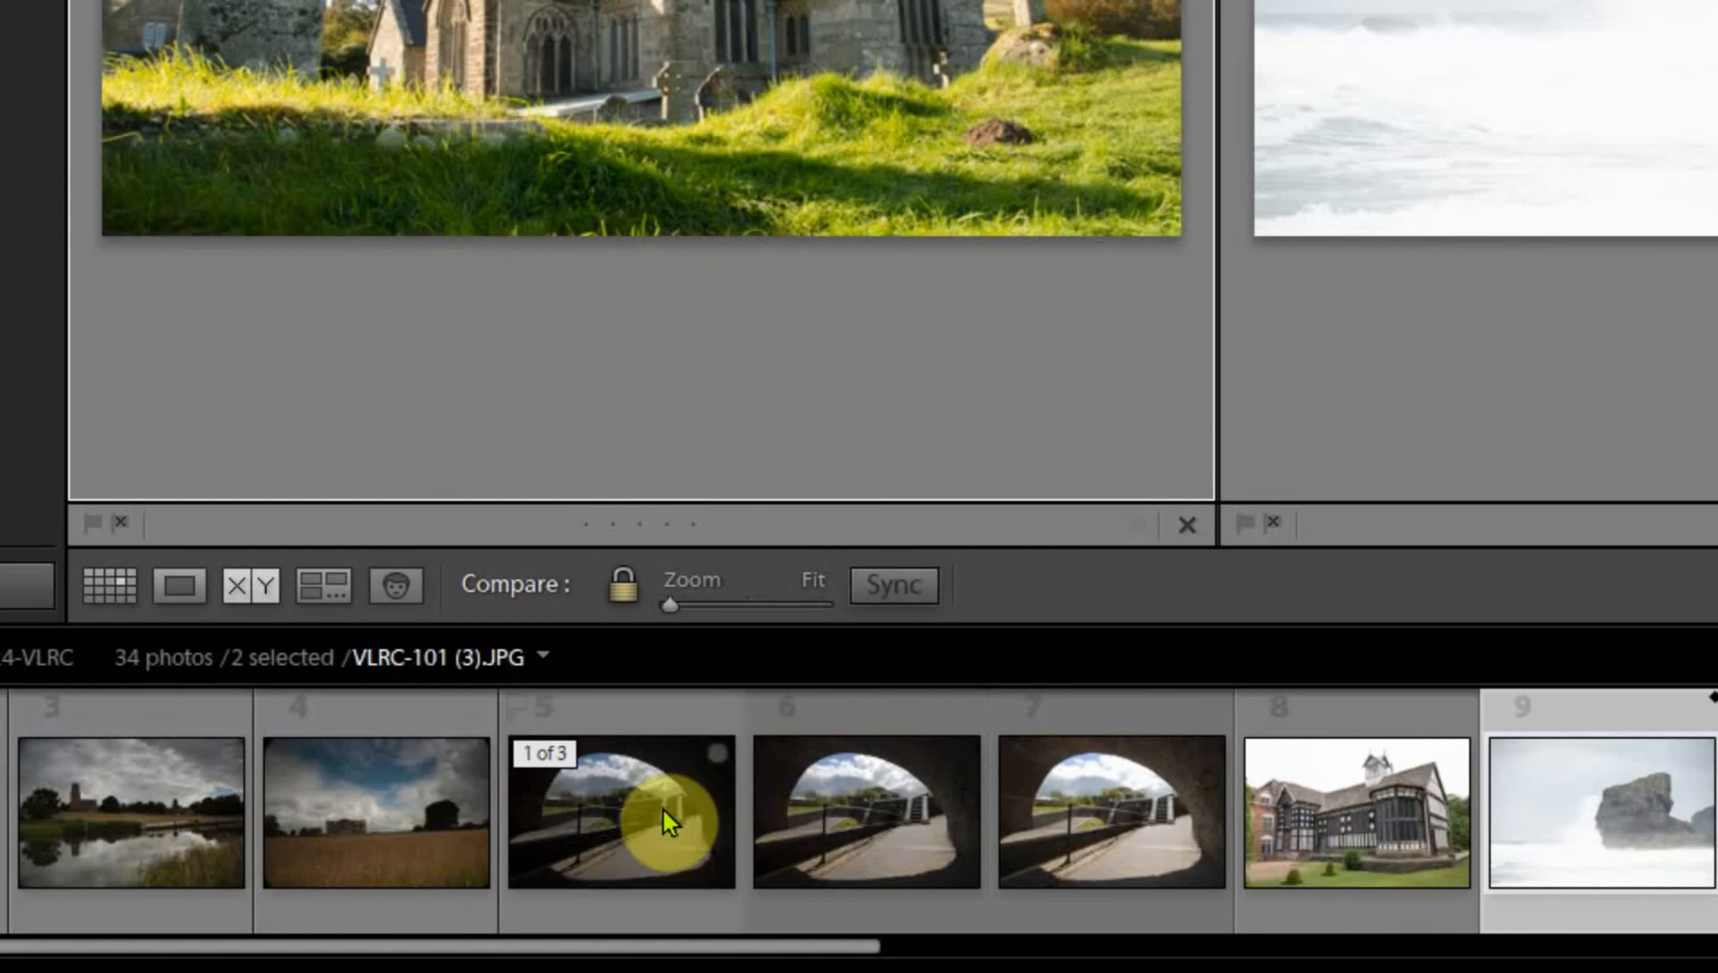
left_click(611, 816)
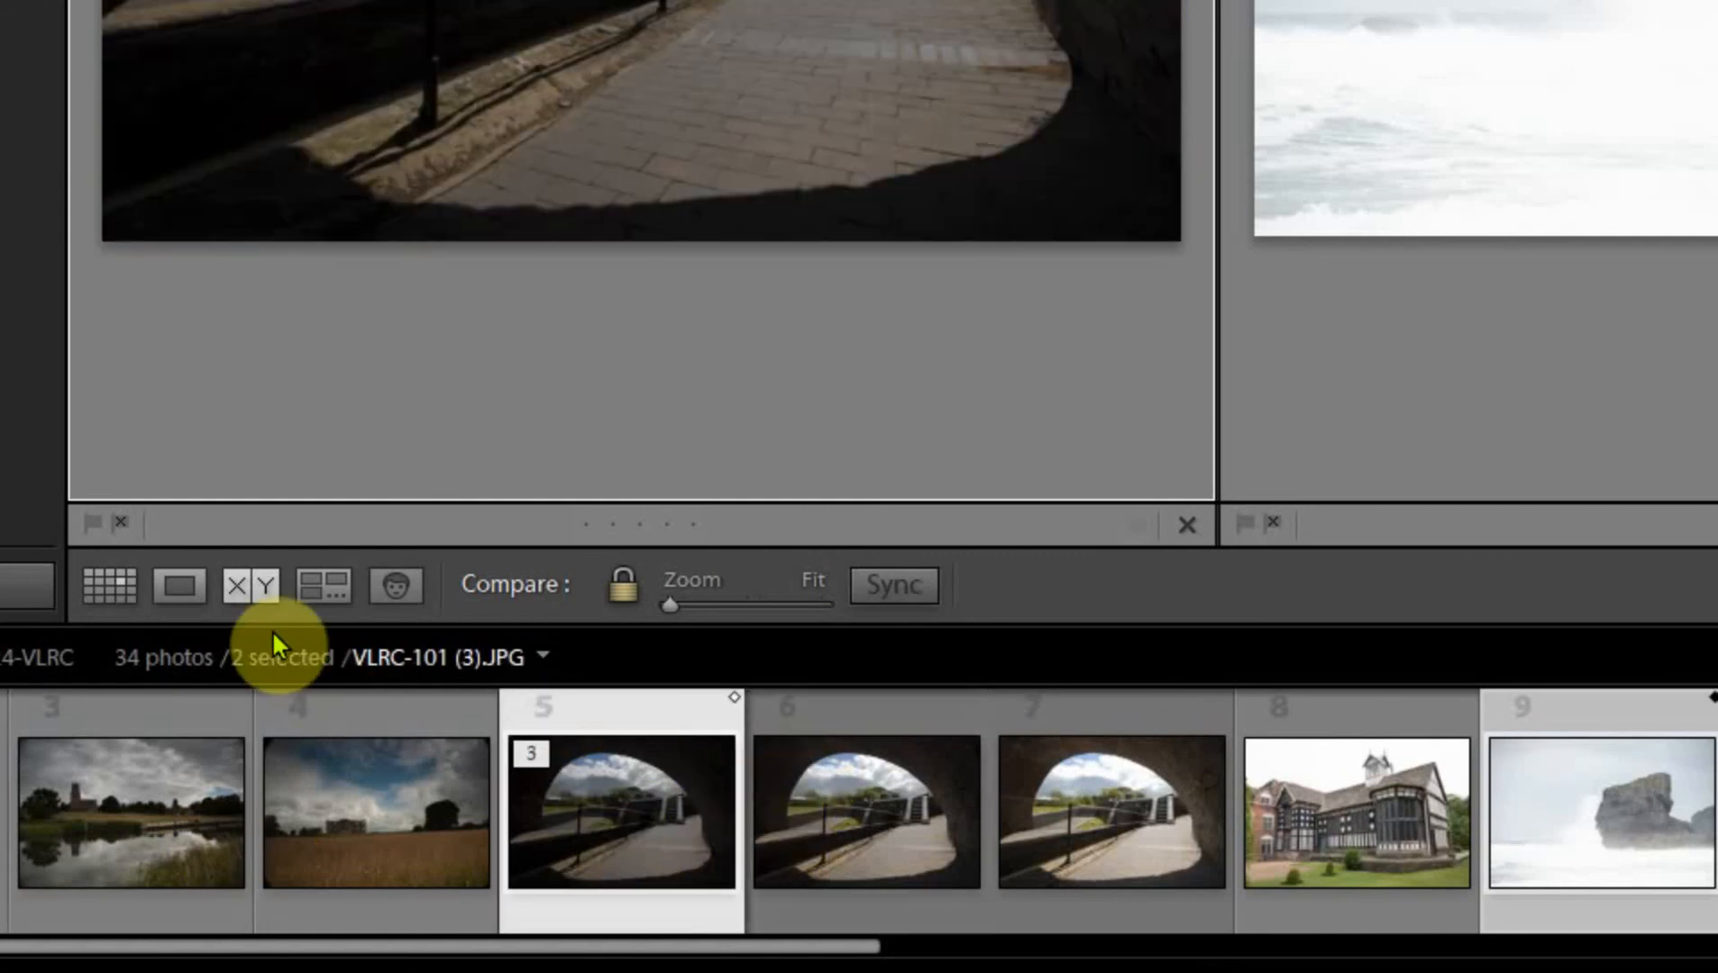
left_click(254, 588)
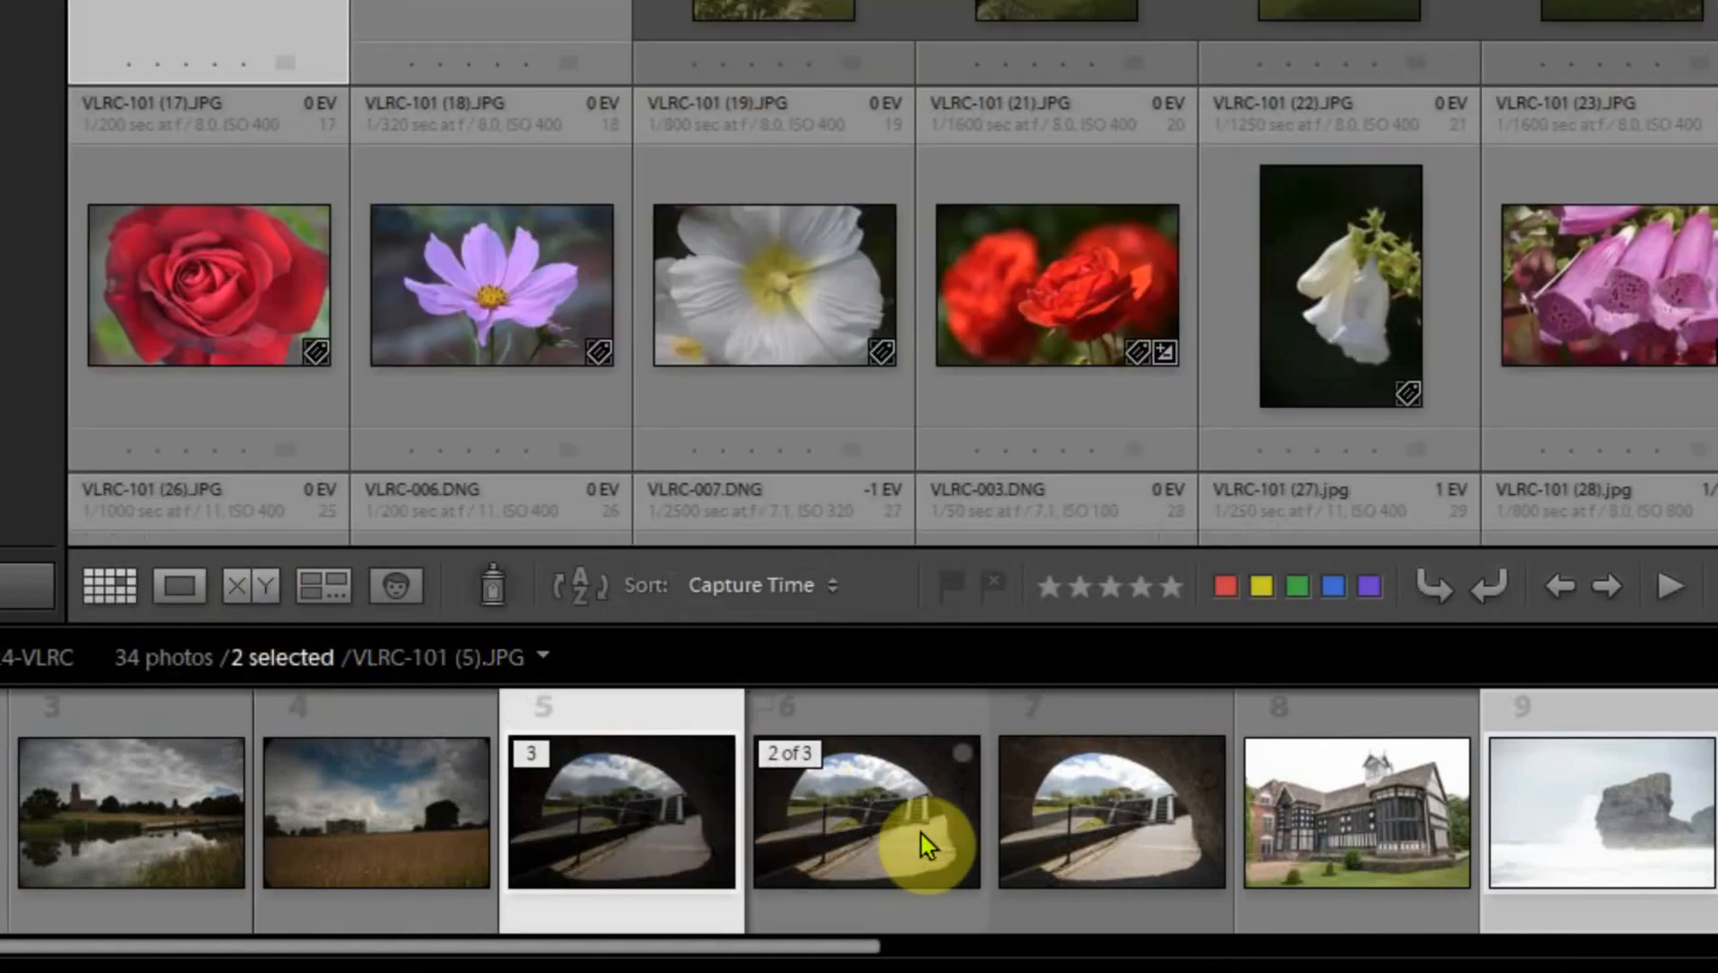
Select the three tunnel photos, show them in Survey view and hide all surrounding panels
left_click(1102, 831, "ctrl")
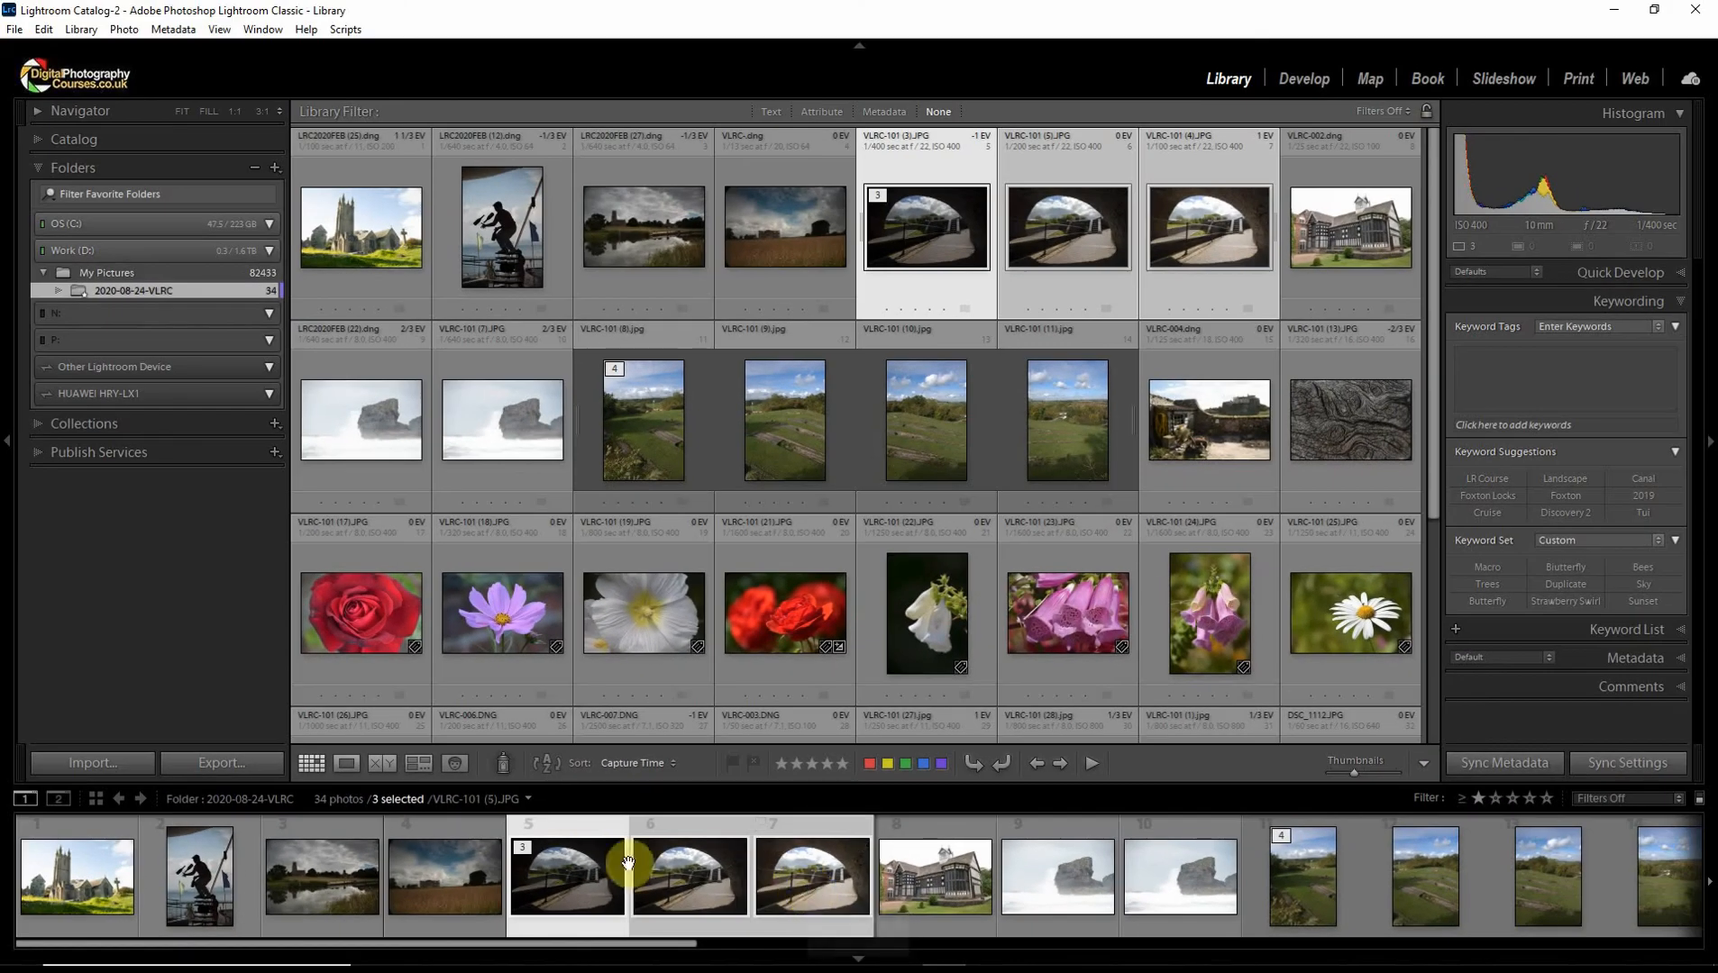
left_click(418, 763)
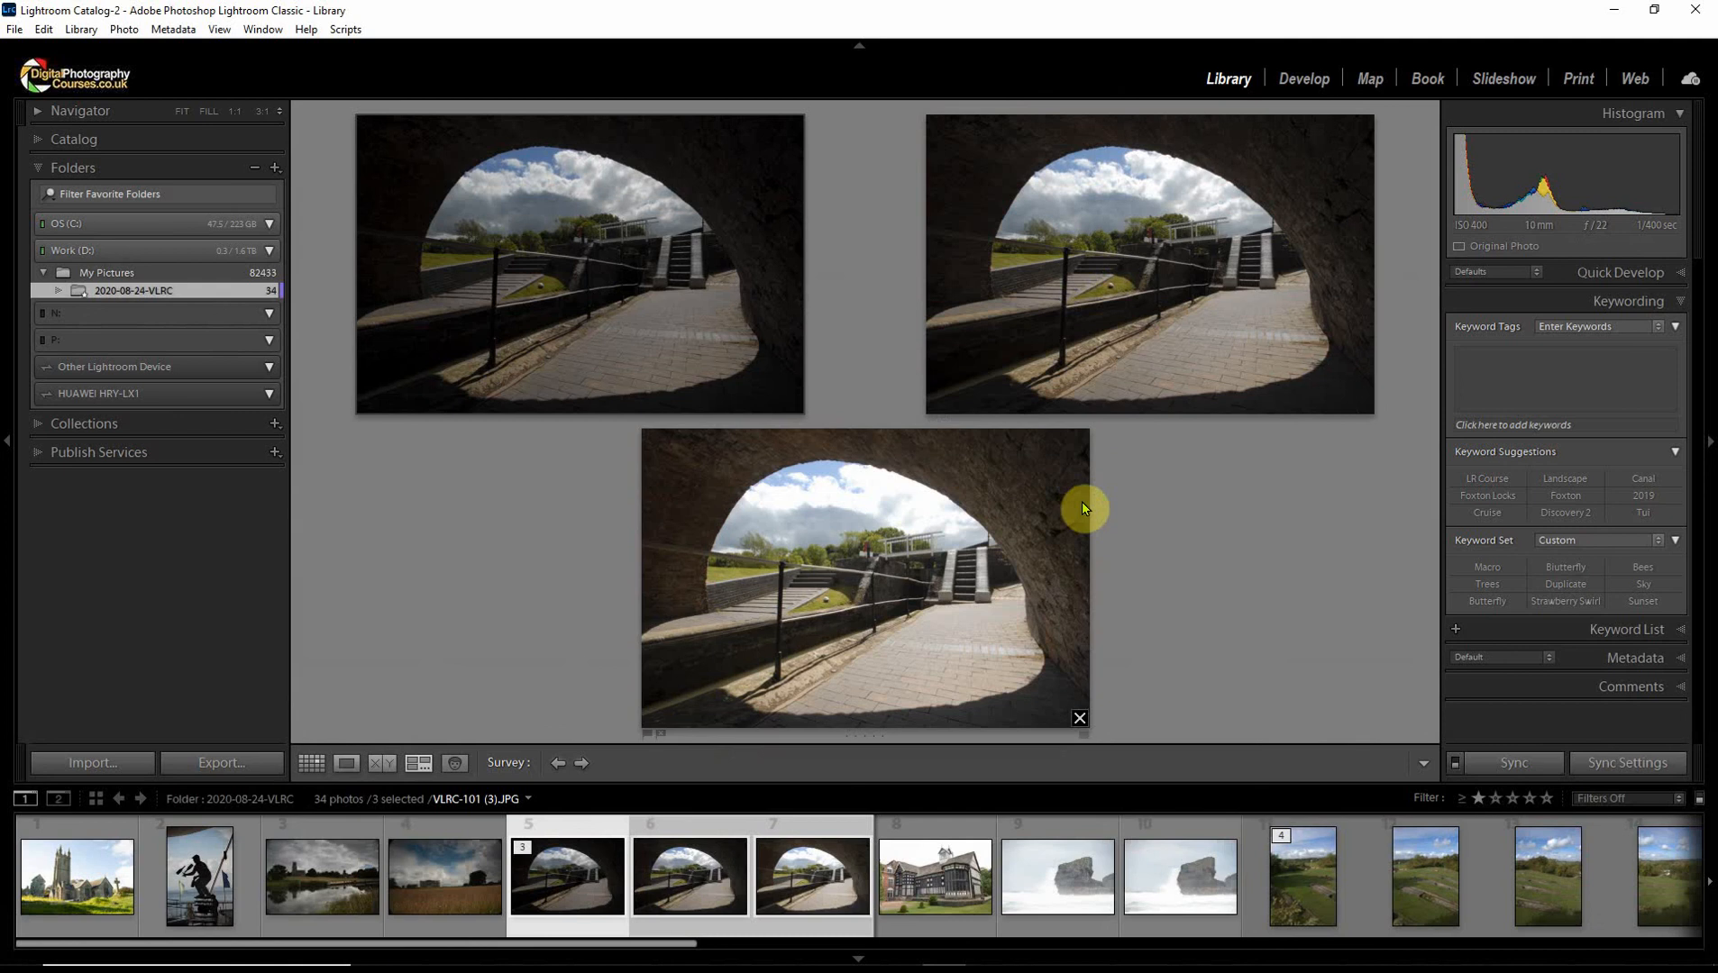
key("shift+Tab")
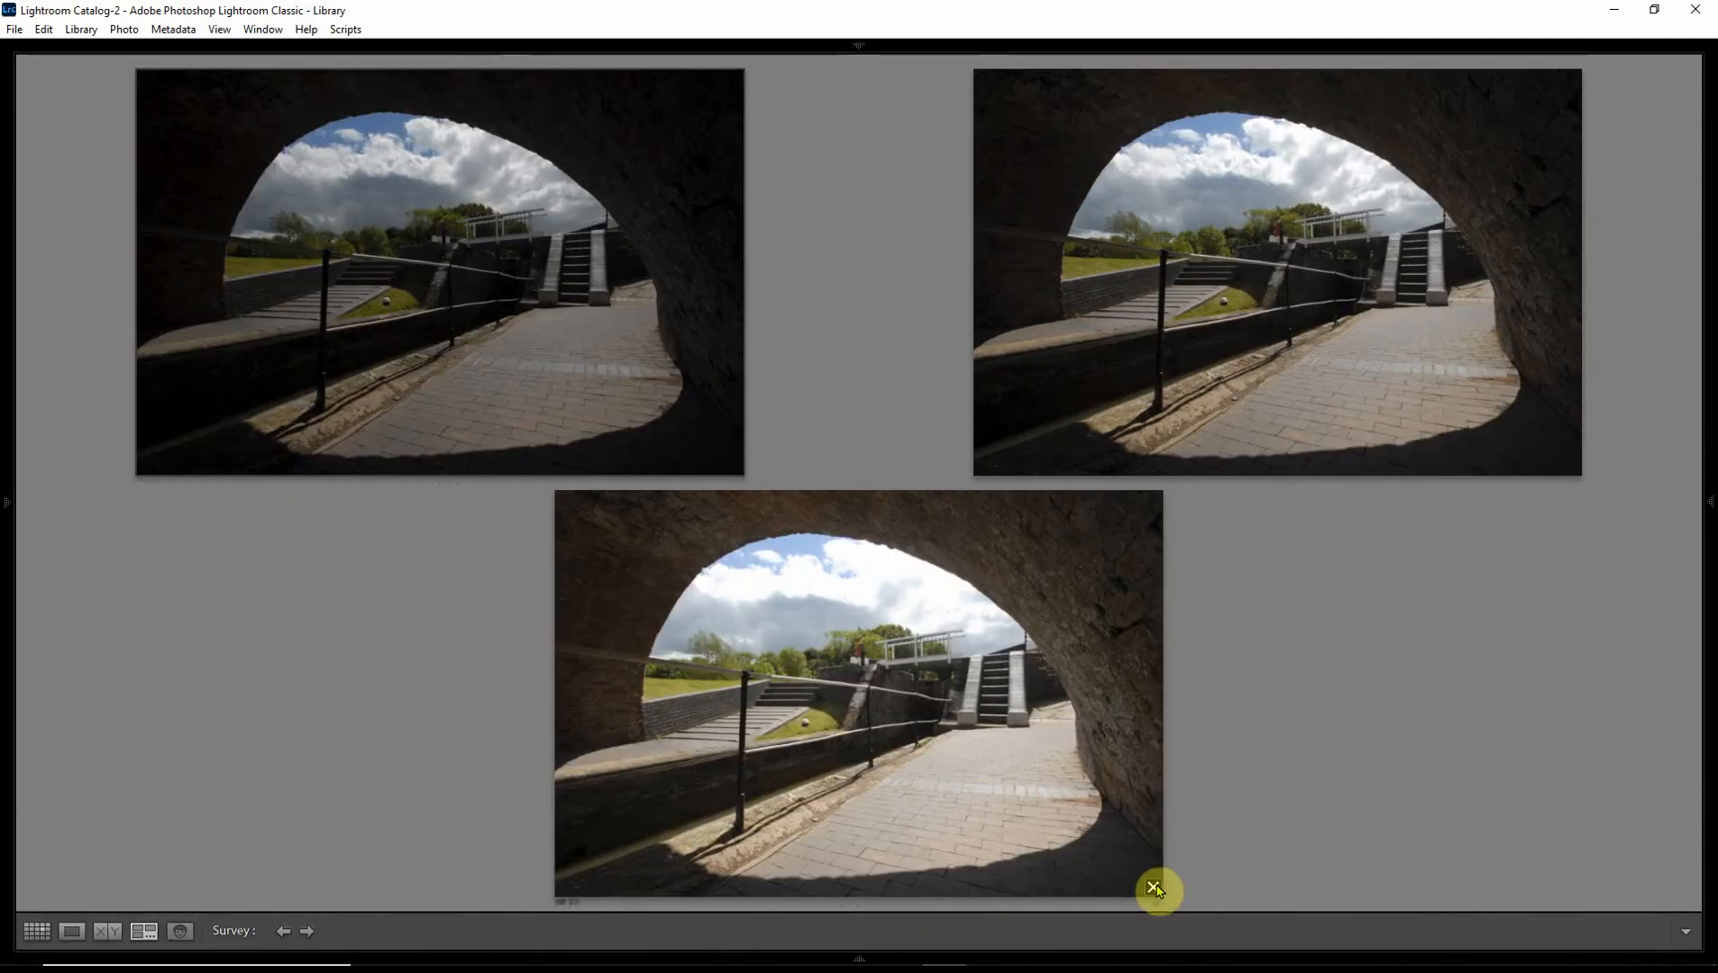
Remove the brightest and the darkest tunnel photos from the survey, keeping only the middle exposure
left_click(1153, 889)
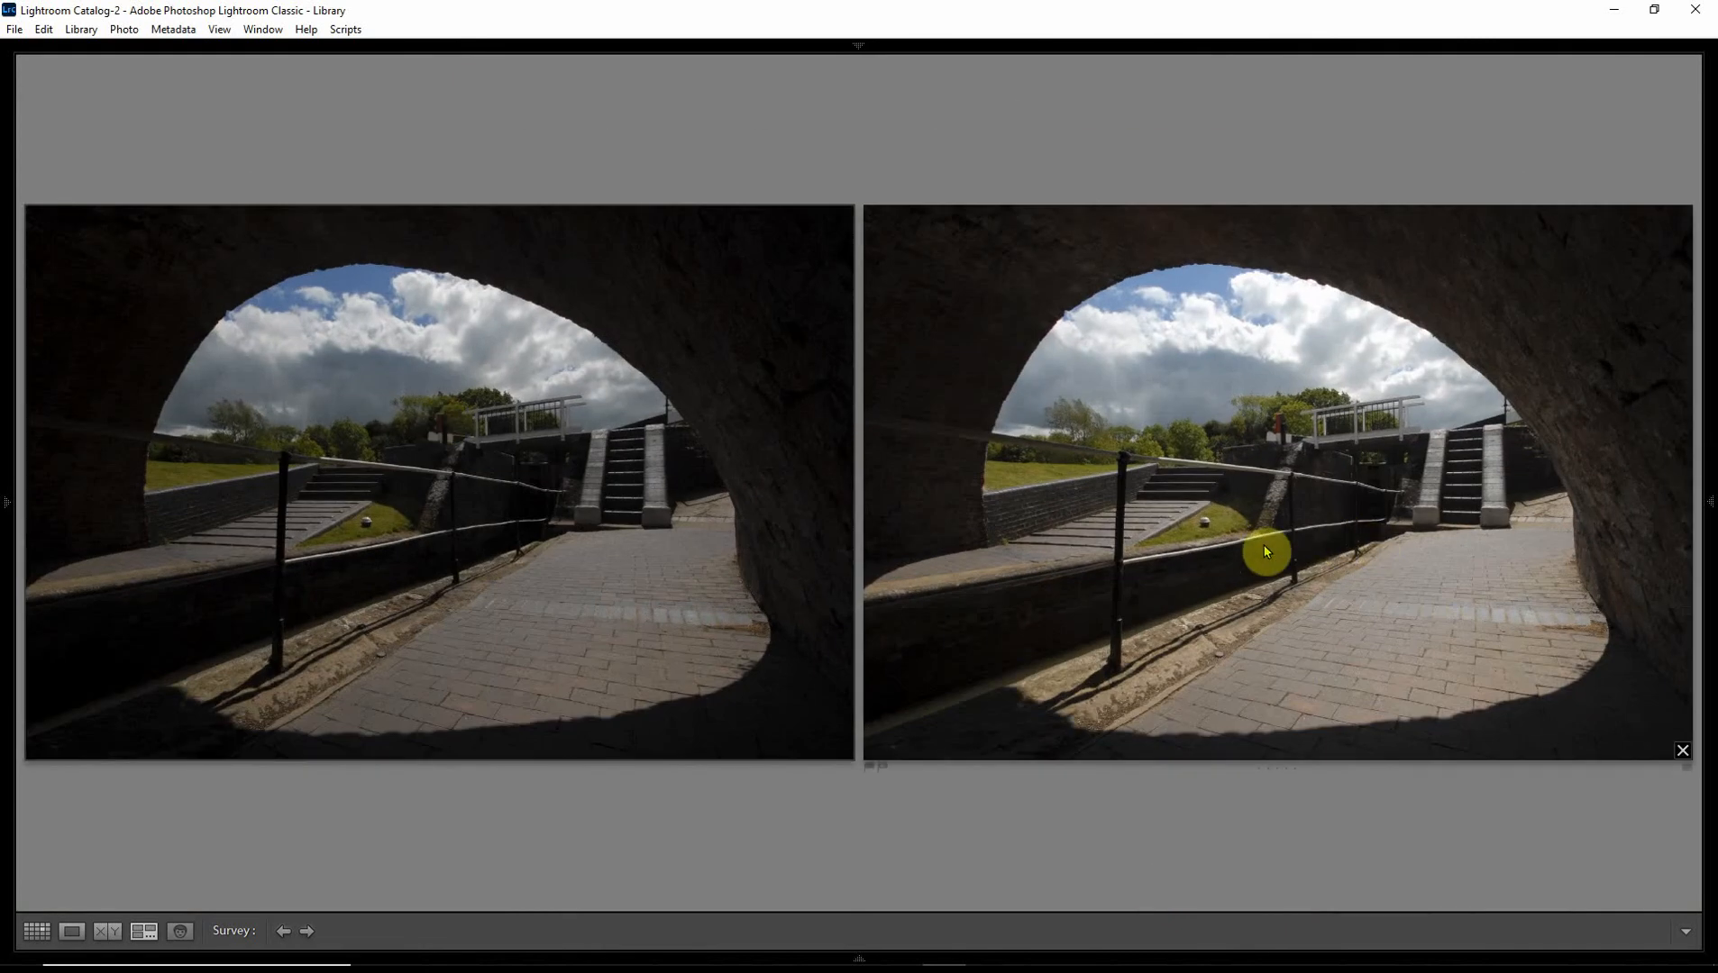
left_click(842, 751)
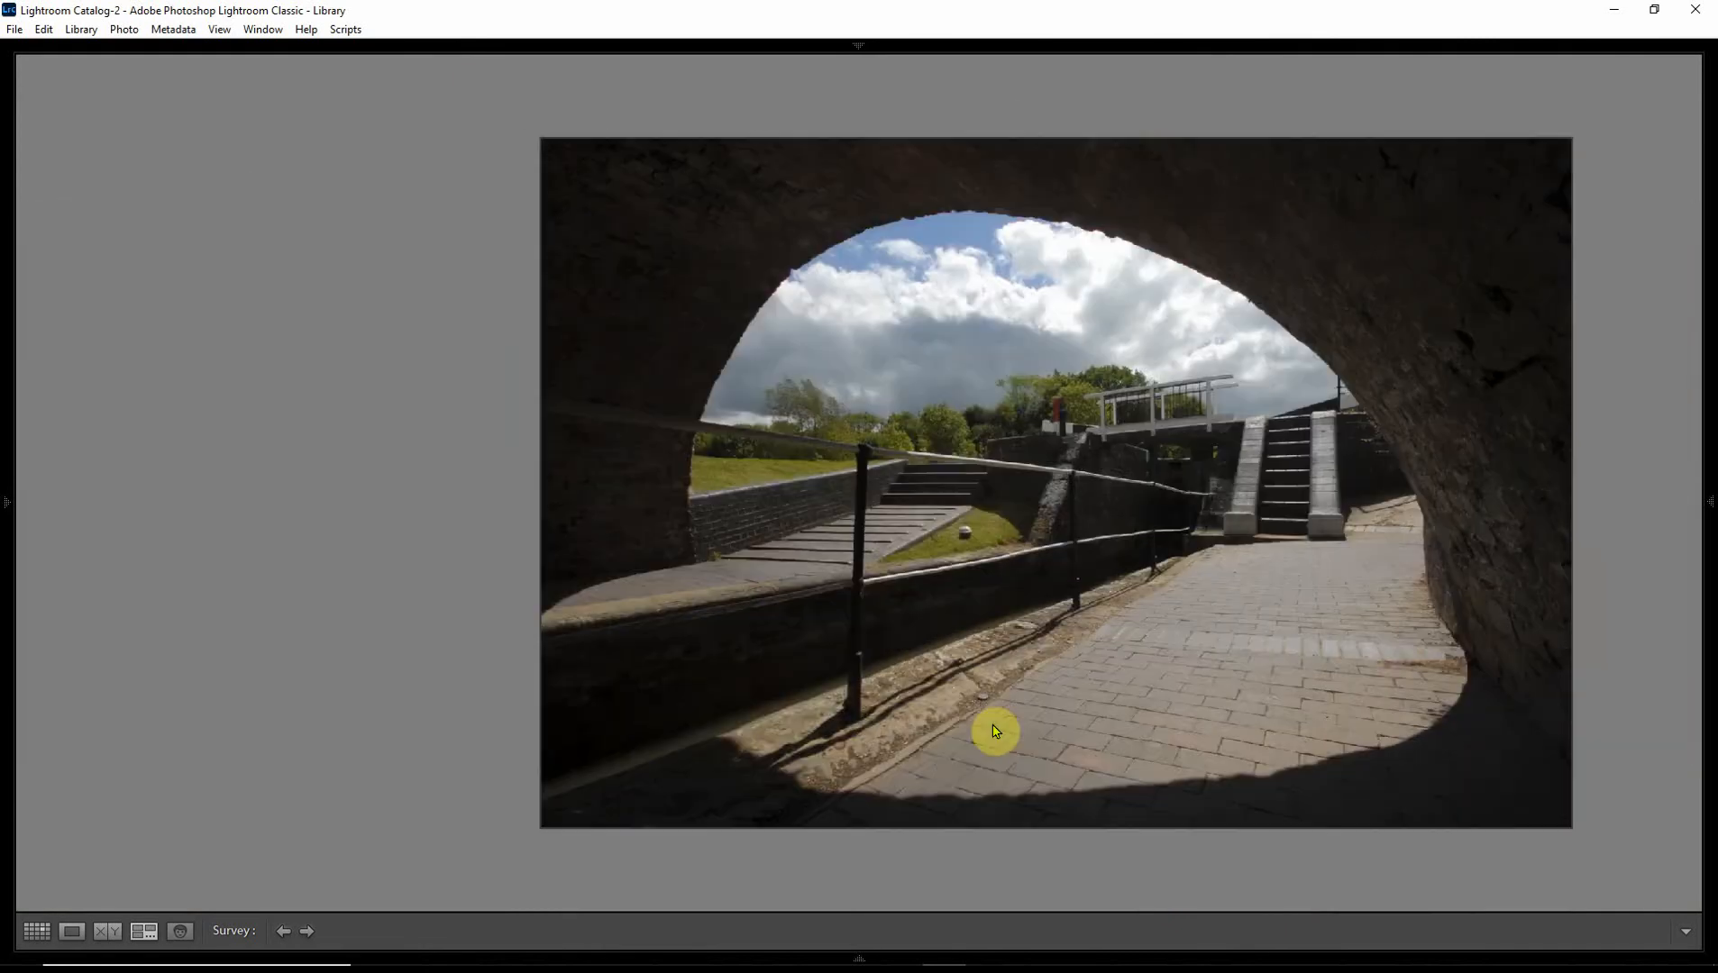
Return to Grid view and bring back the hidden surrounding panels
key("g")
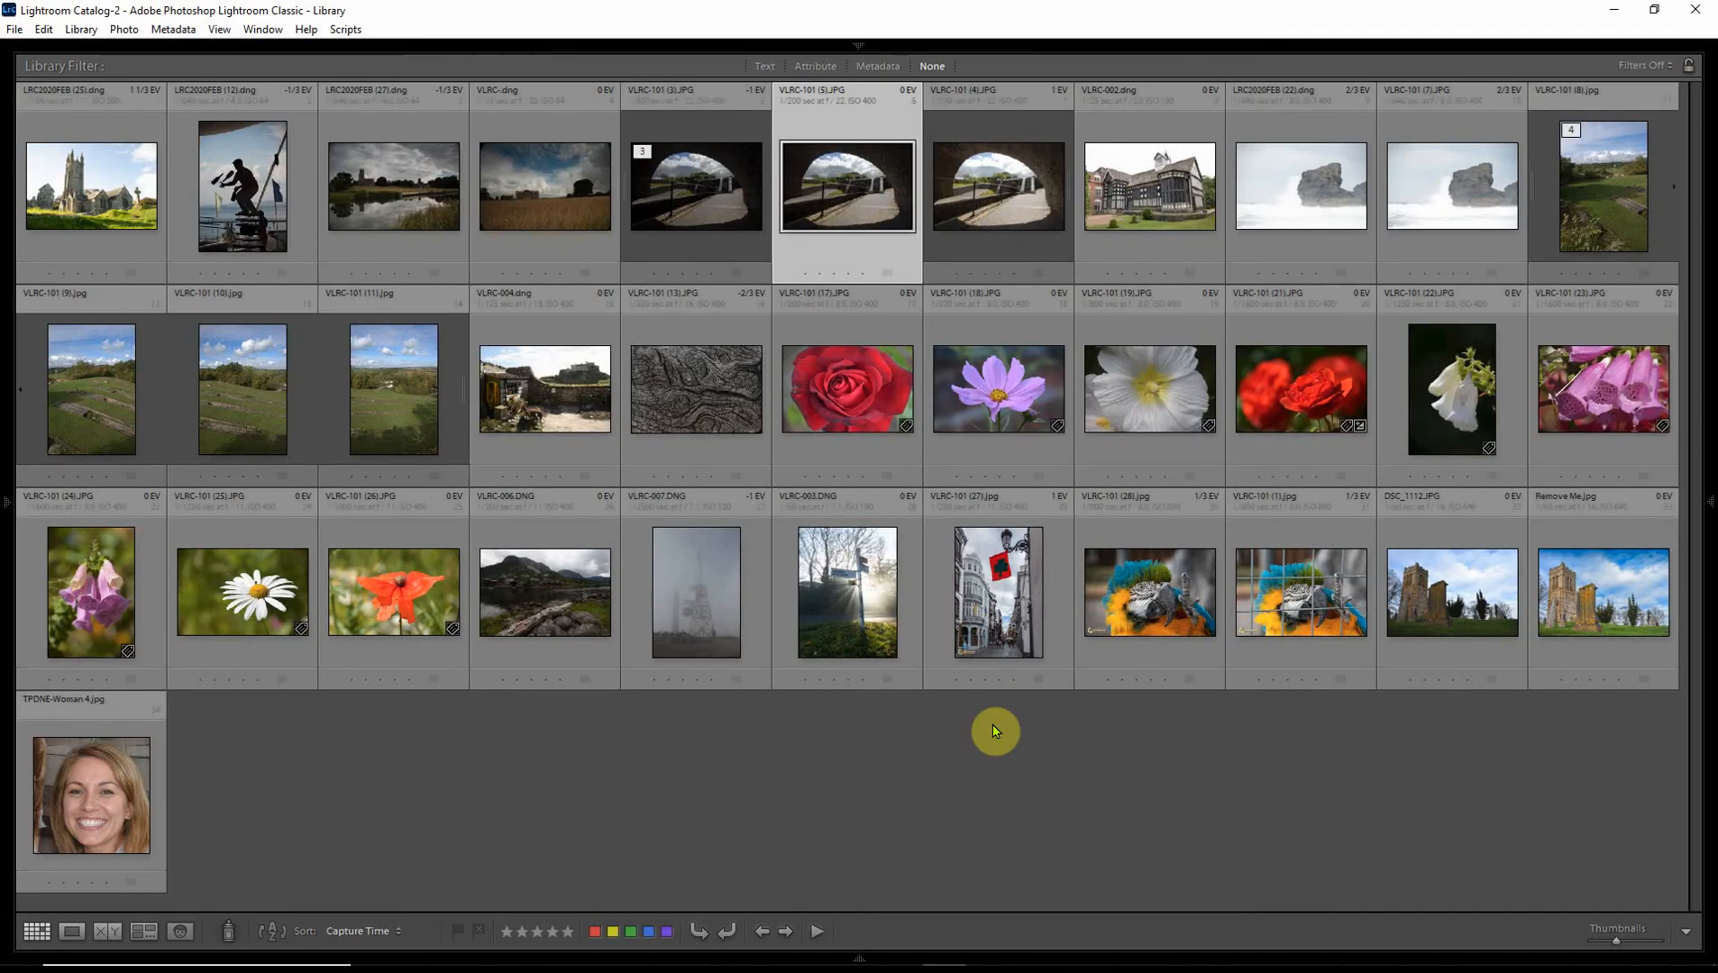
key("shift+Tab")
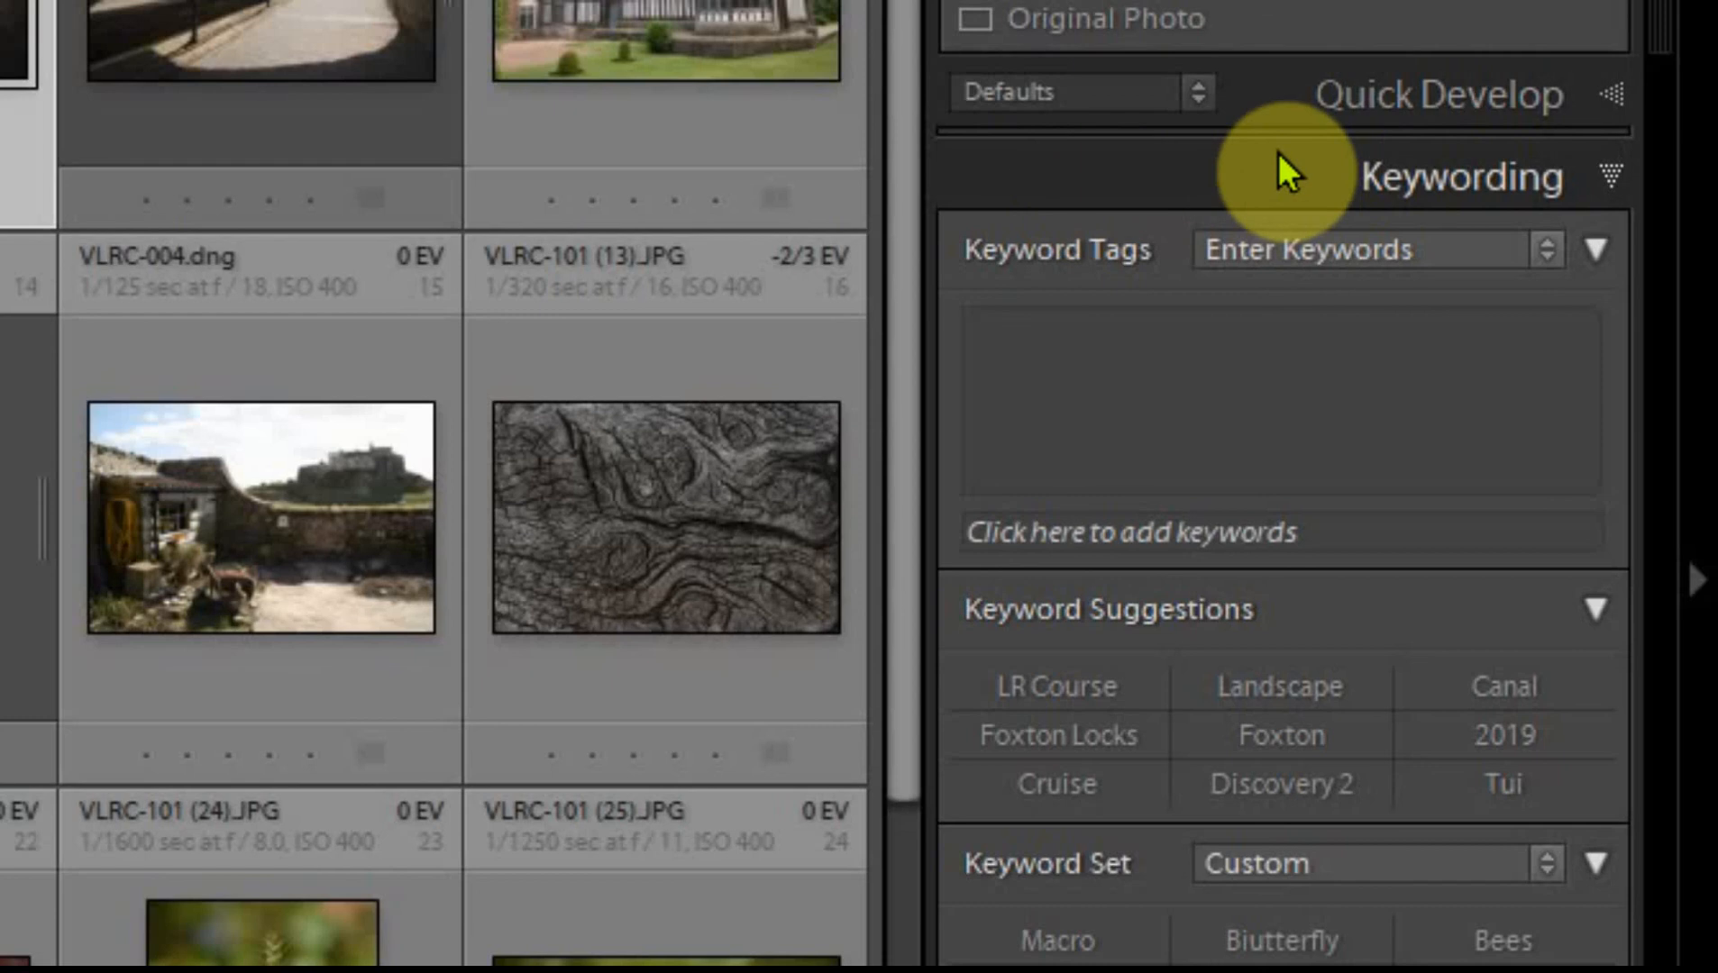
Check the Solo Mode option for the Keywording panel group, expand Collections and Publish Services in turn, and check the same option there
right_click(1199, 180)
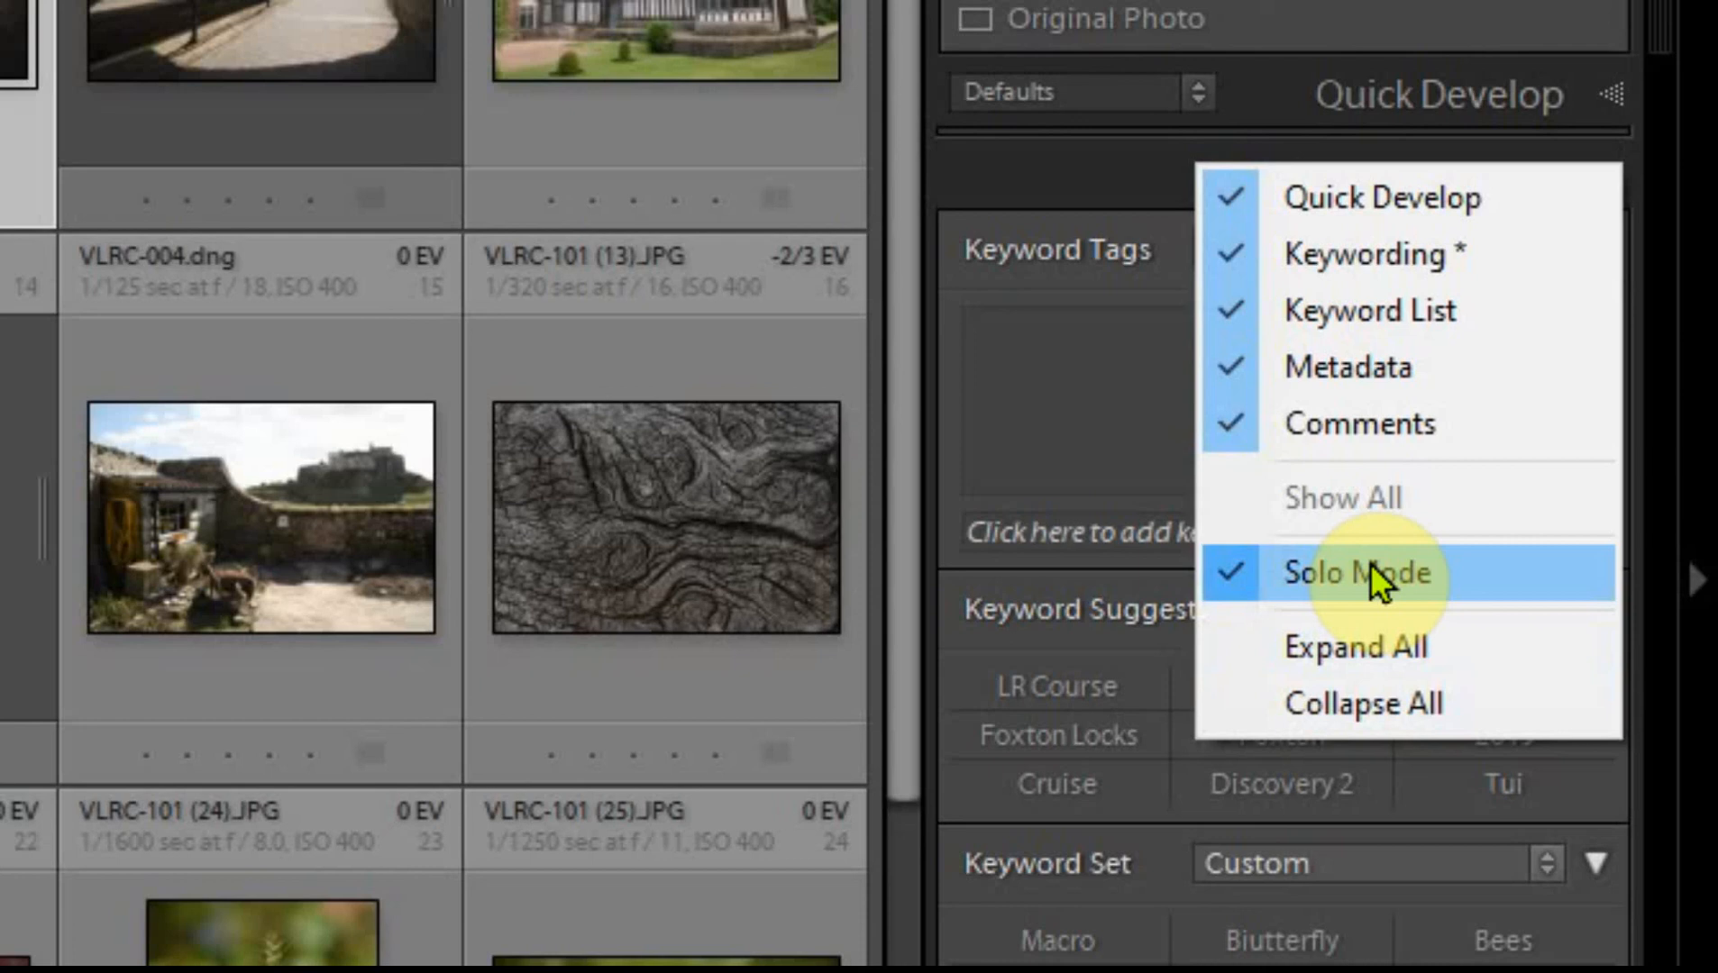
left_click(1218, 421)
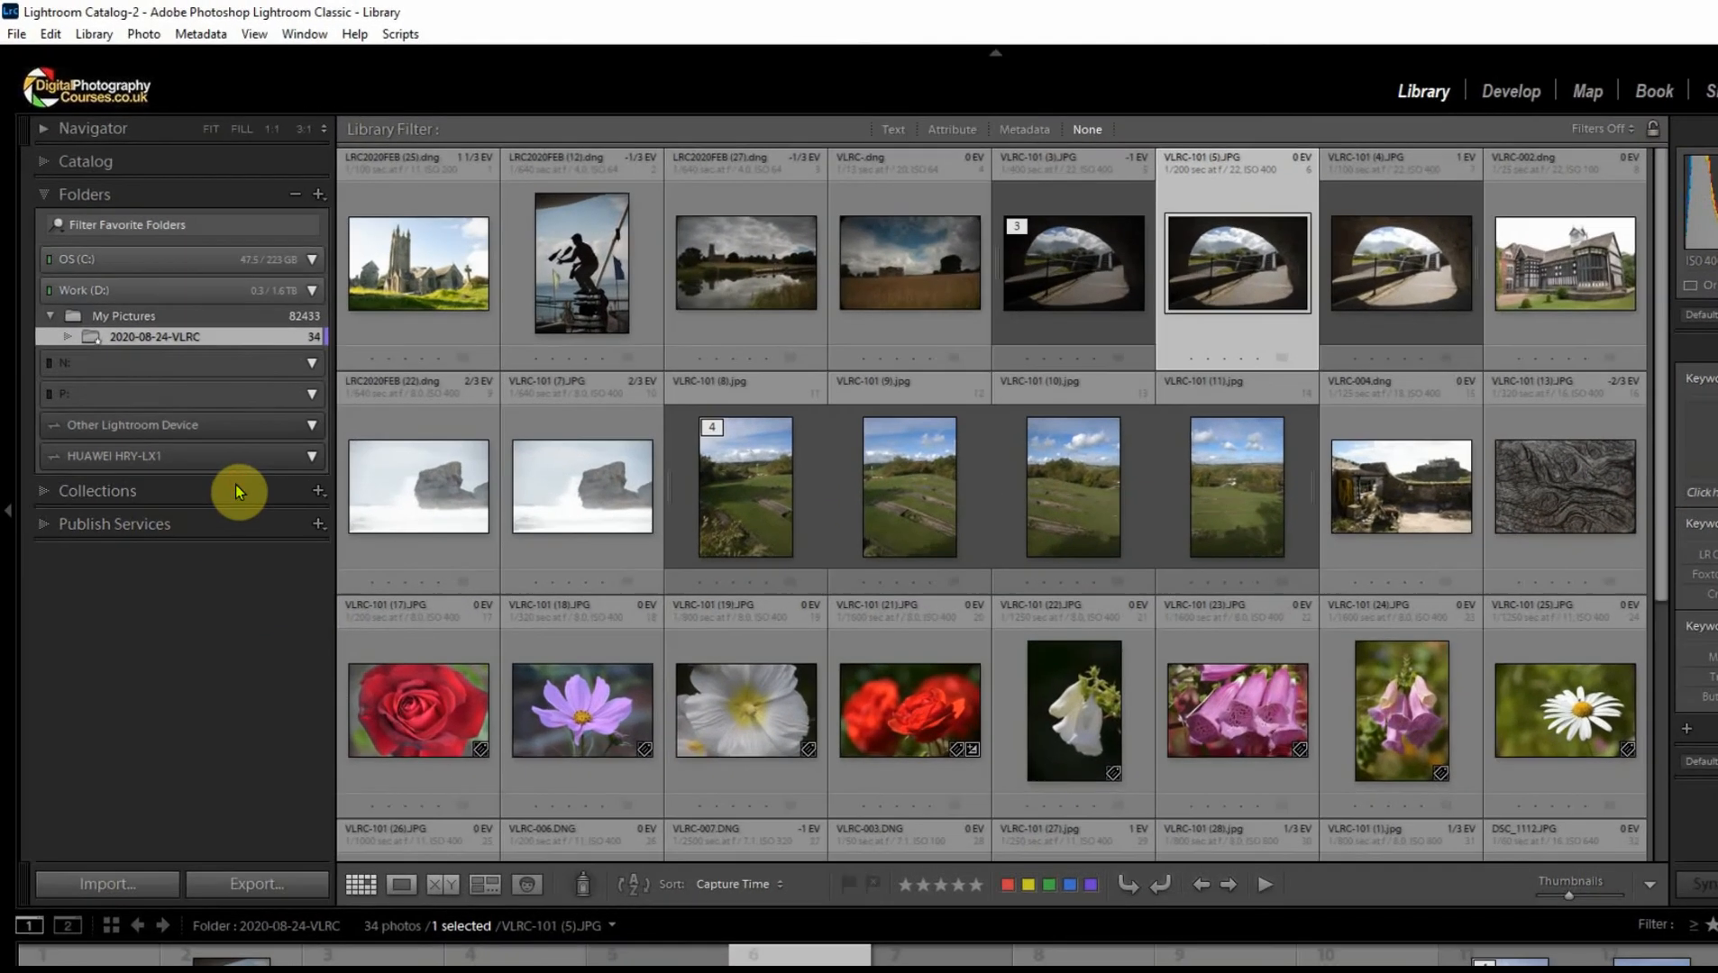
left_click(202, 423)
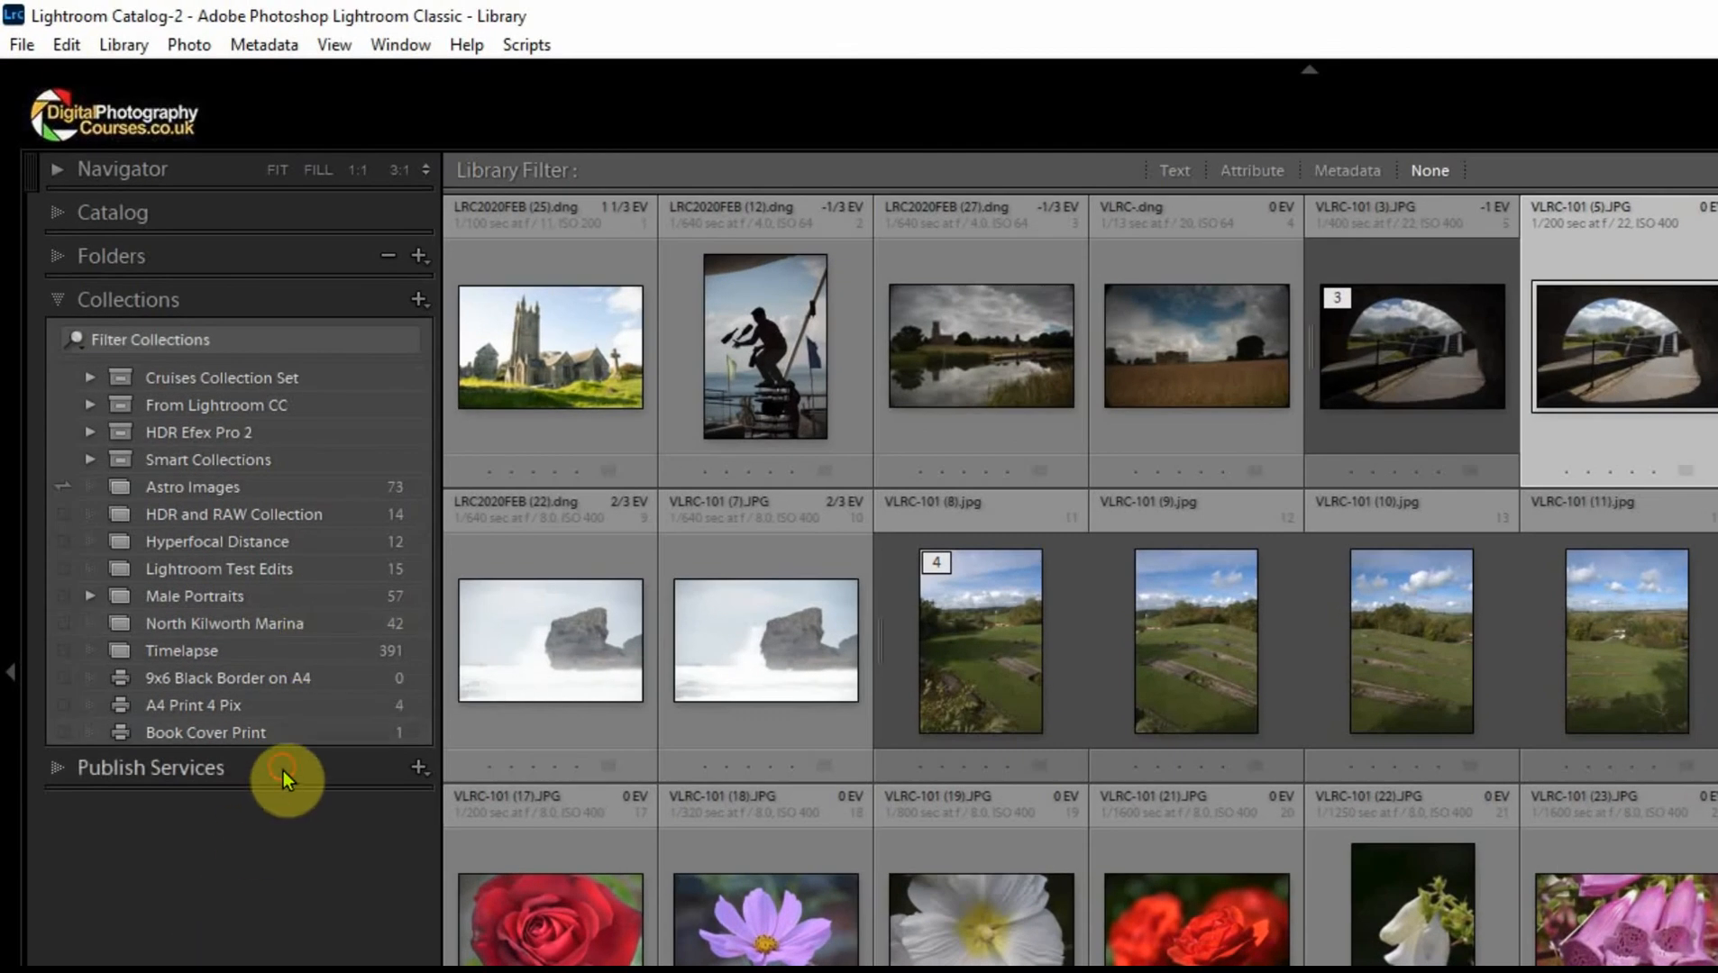
left_click(283, 773)
right_click(311, 346)
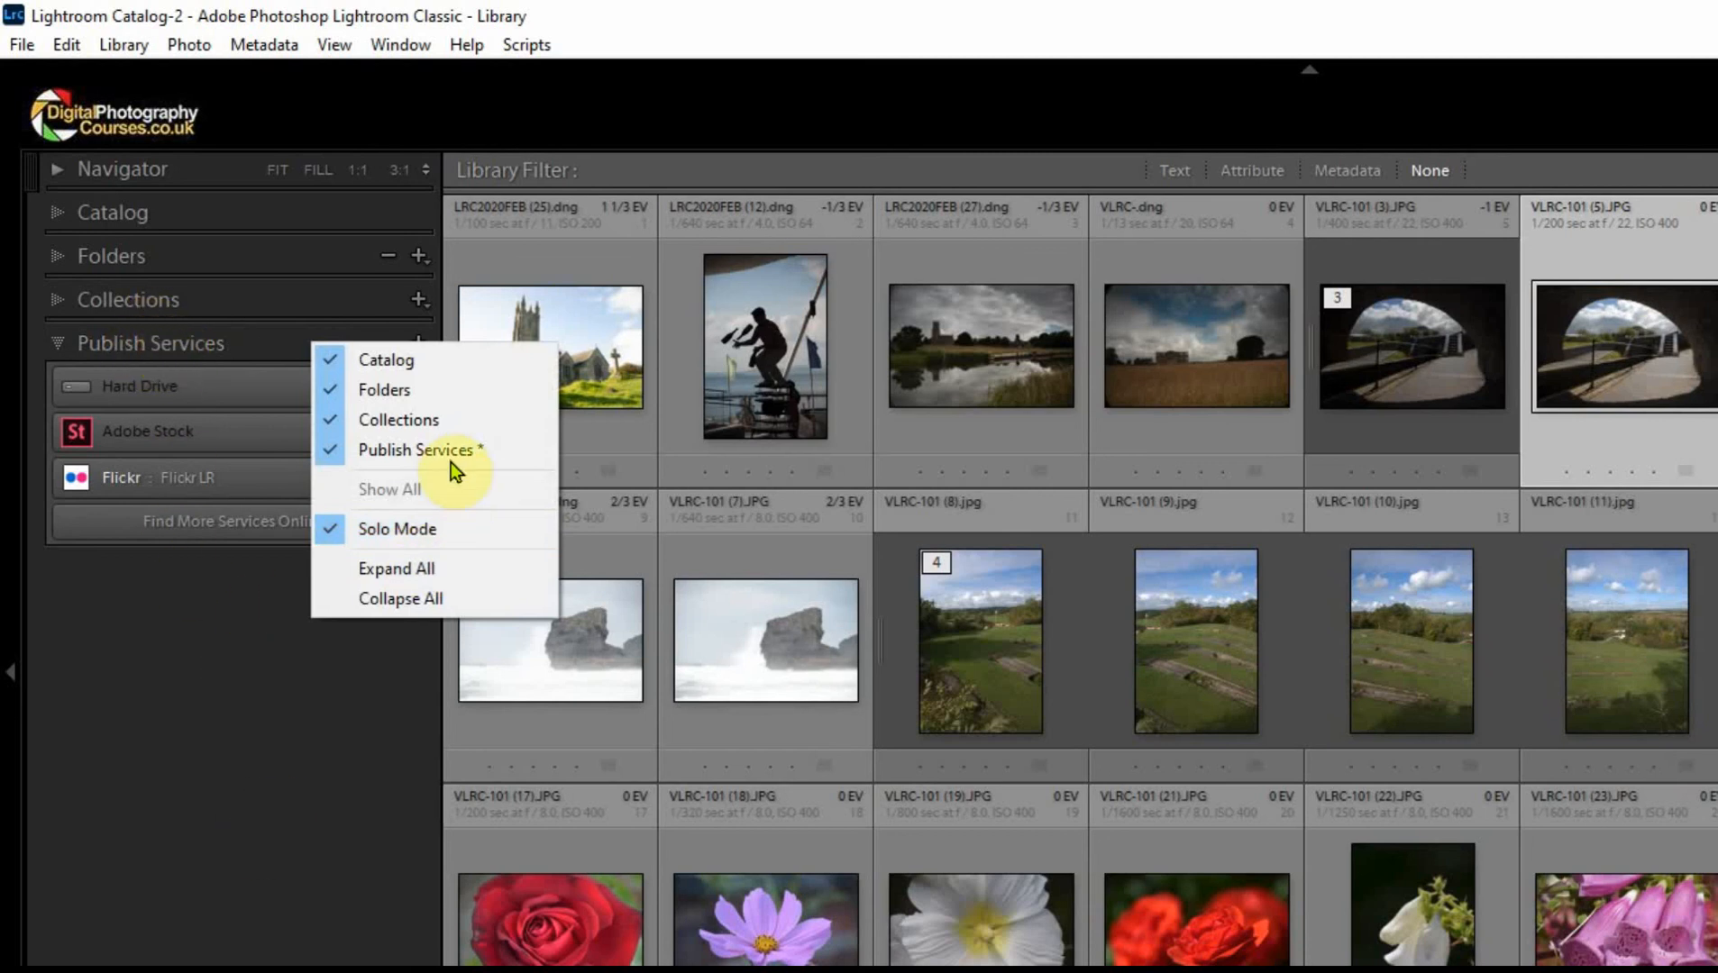
left_click(170, 935)
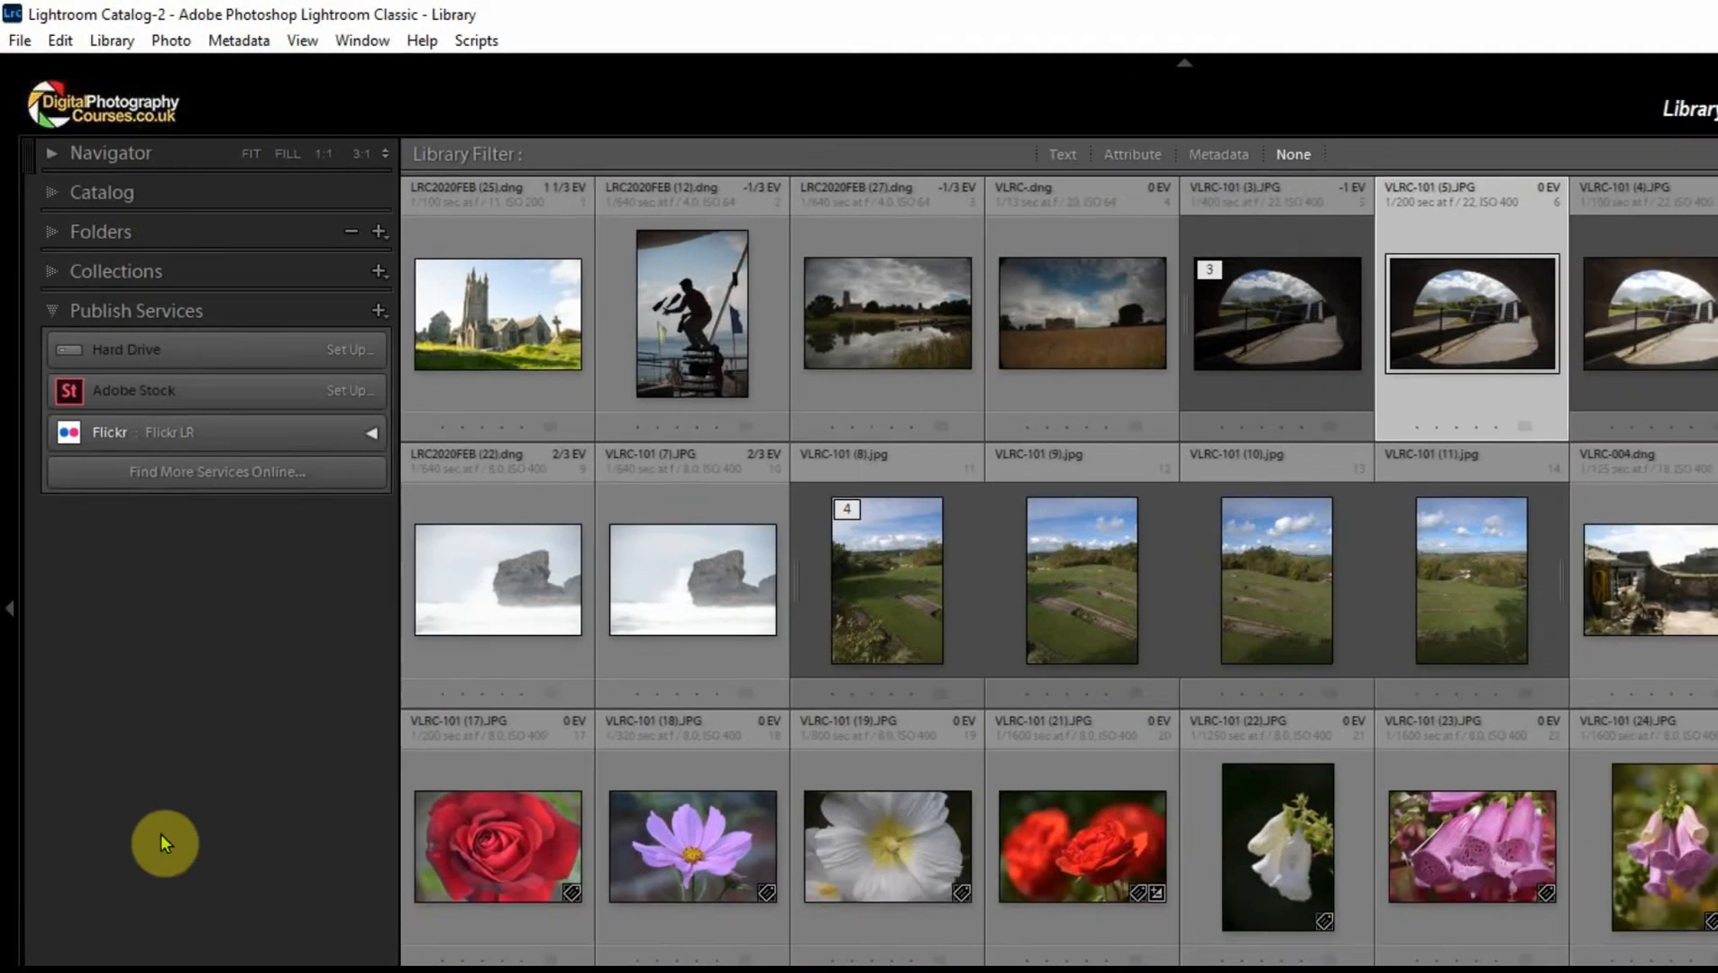